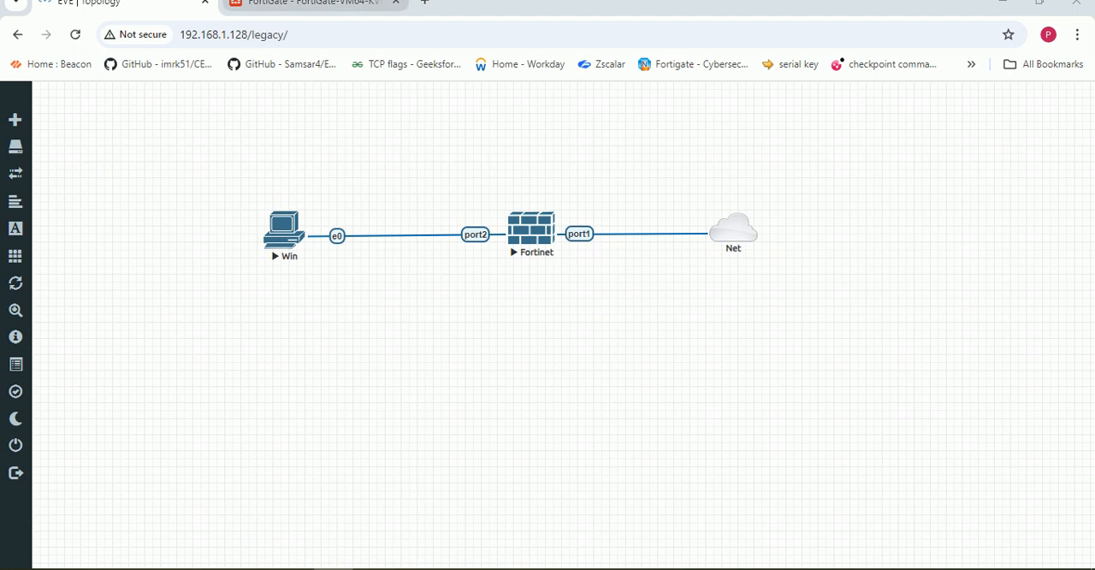
- Switch to the FortiGate web interface, open the network interface list, and compare its ports with the EVE topology
click(310, 3)
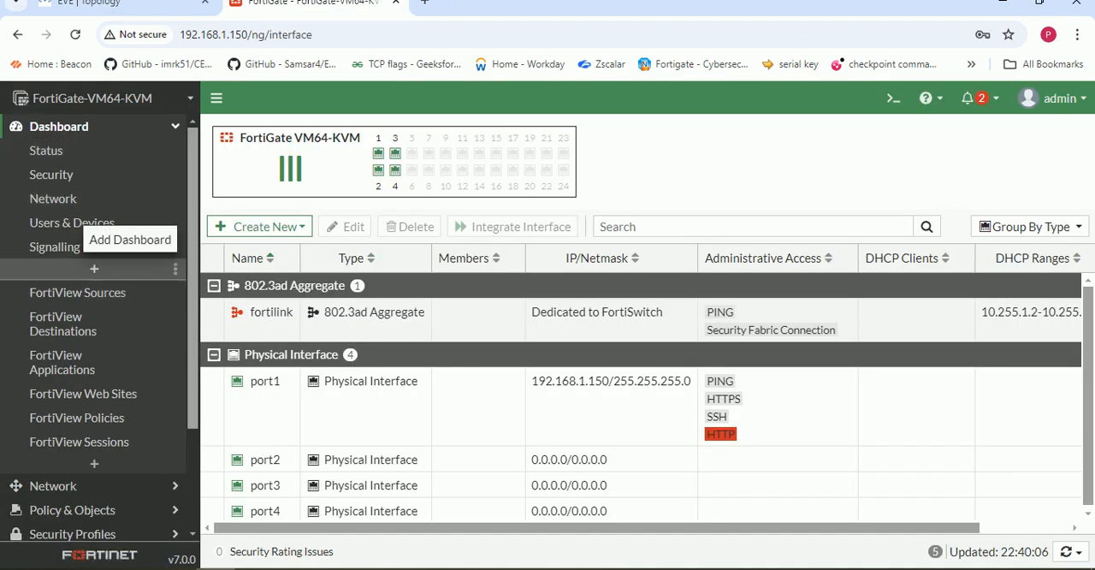
scroll(86, 355, down, 3)
click(53, 346)
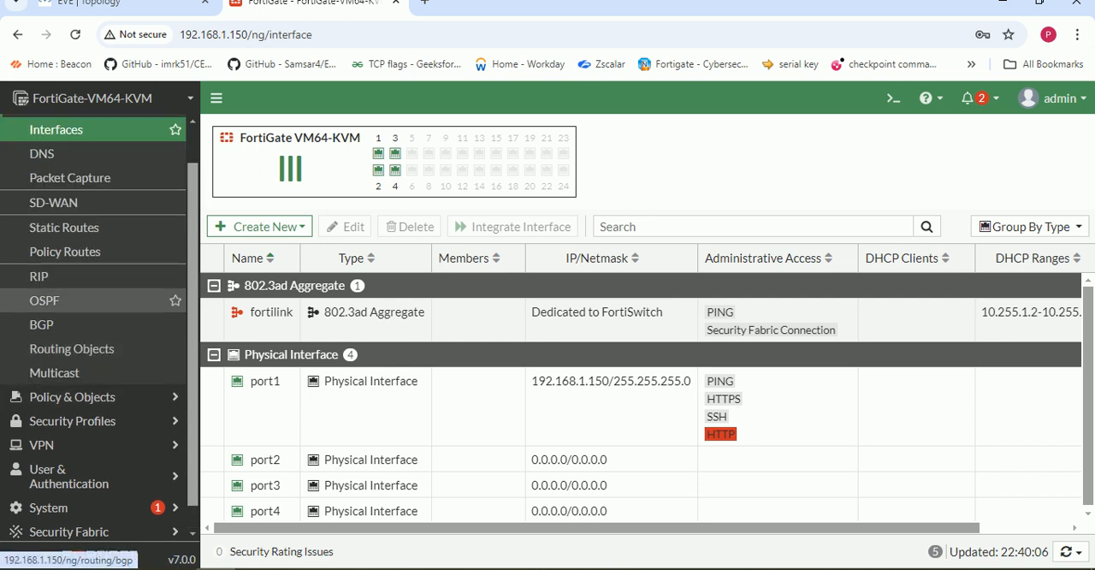
click(55, 129)
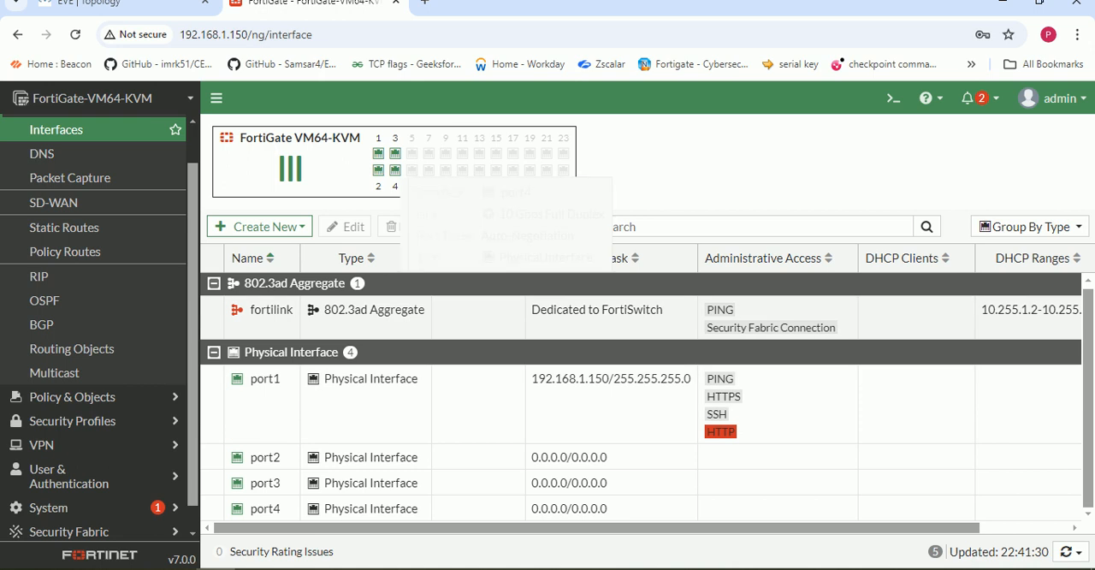
click(128, 4)
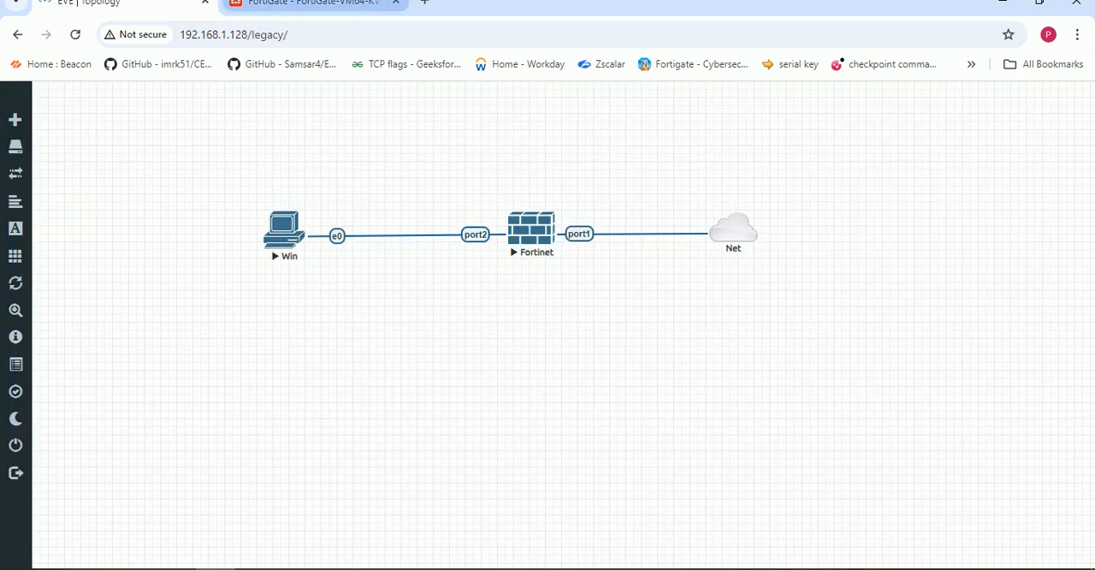
click(308, 3)
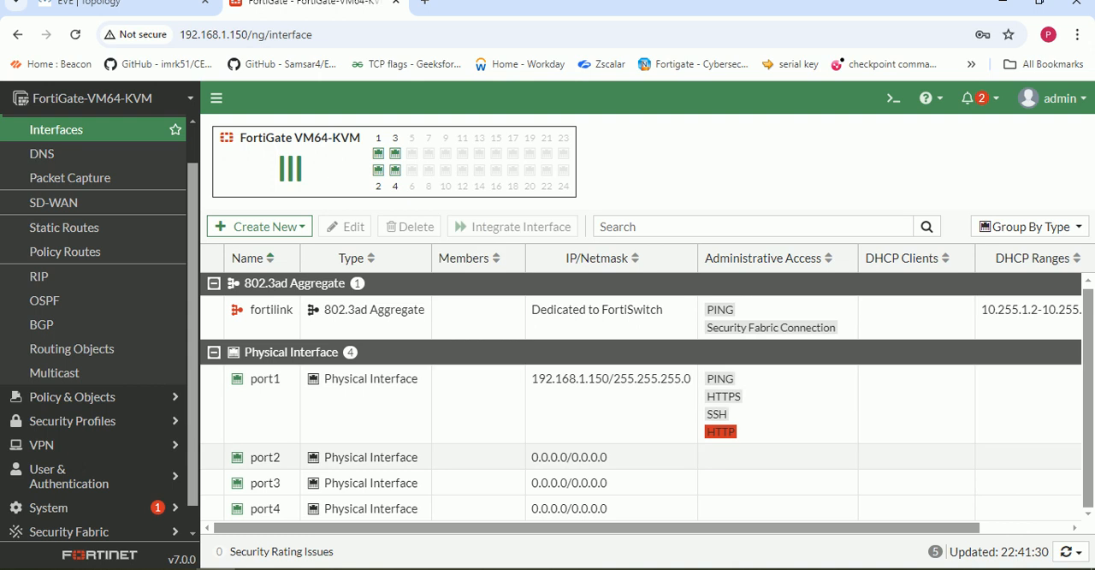
- Open port2 for editing and set its IP/Netmask to 10.1.1.1/24
double_click(265, 457)
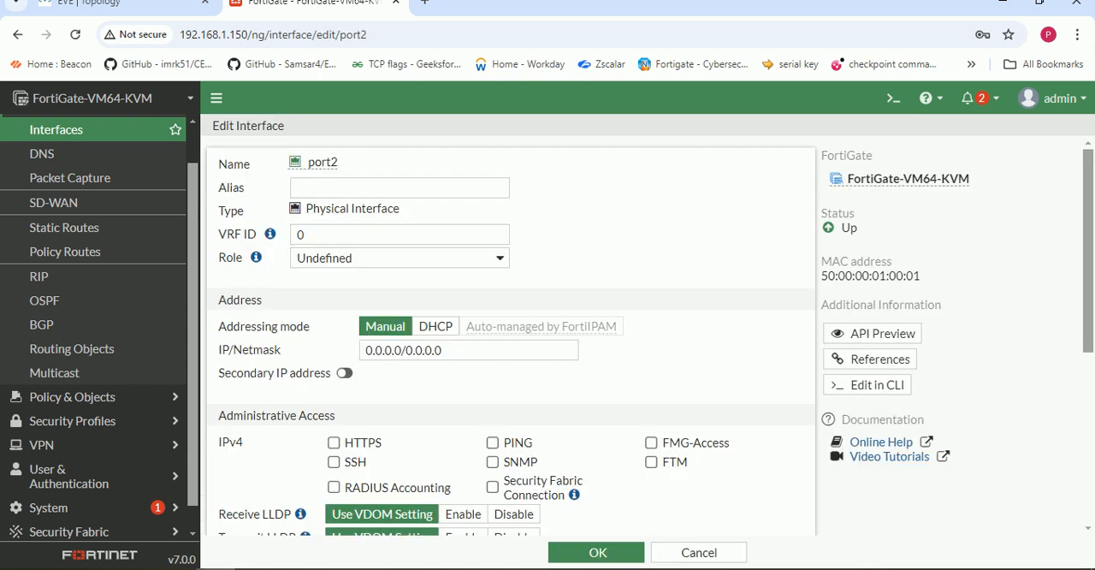
click(445, 350)
key(BackSpace)
key(BackSpace)
key(BackSpace)
key(BackSpace)
key(BackSpace)
key(BackSpace)
key(BackSpace)
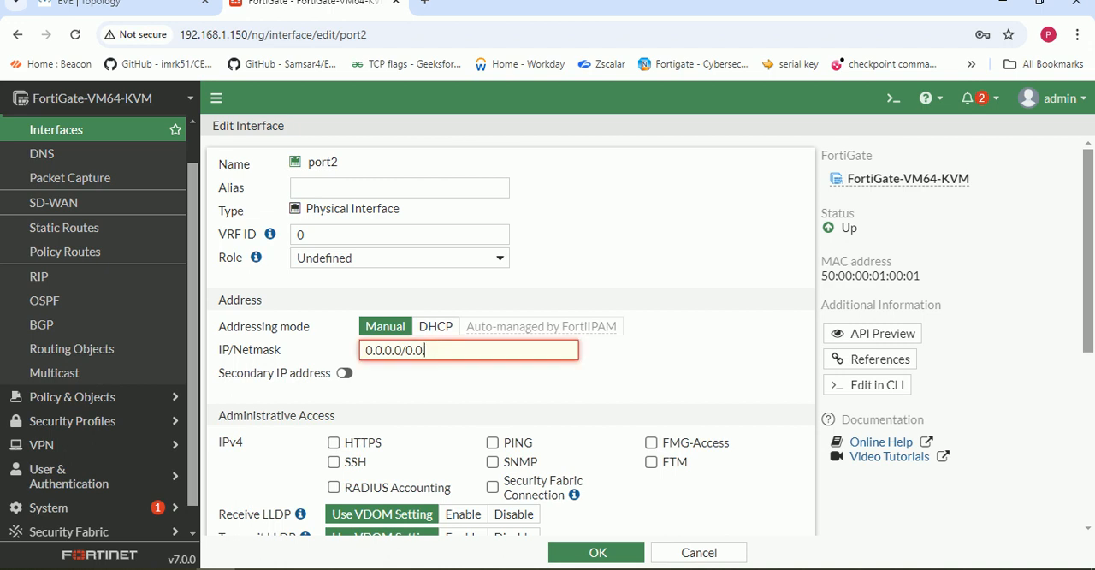
text(24)
key(BackSpace)
key(BackSpace)
key(BackSpace)
key(BackSpace)
key(BackSpace)
key(BackSpace)
key(BackSpace)
text(10.1.1.1/24)
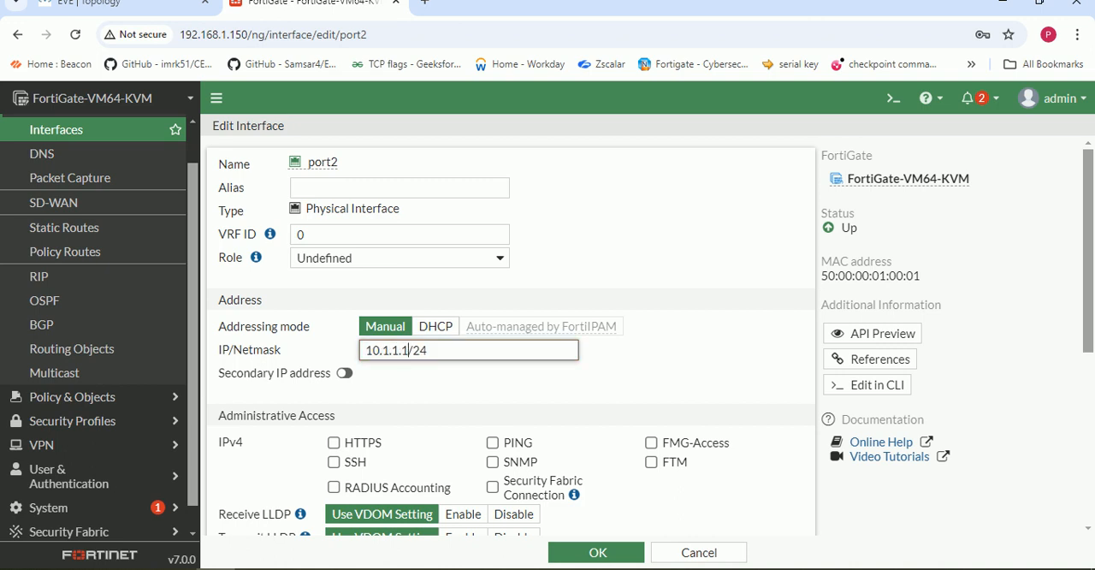
- Change the host part of port2's address so its IP/Netmask is 10.1.1.10/24
key(BackSpace)
text(0)
key(BackSpace)
text(10)
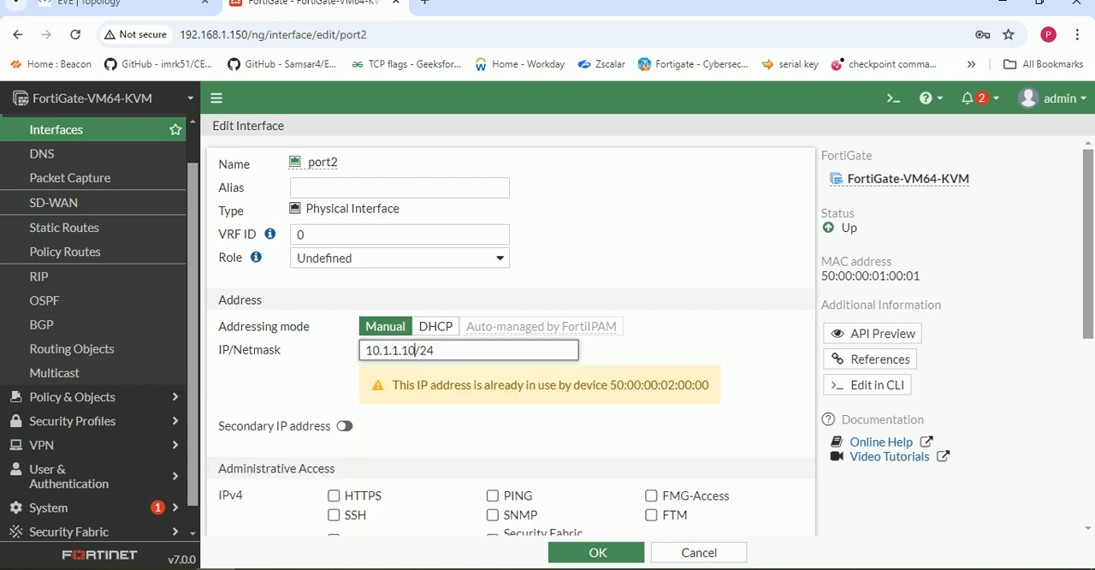
- Allow PING as IPv4 administrative access on port2 and save the interface
scroll(509, 342, down, 1)
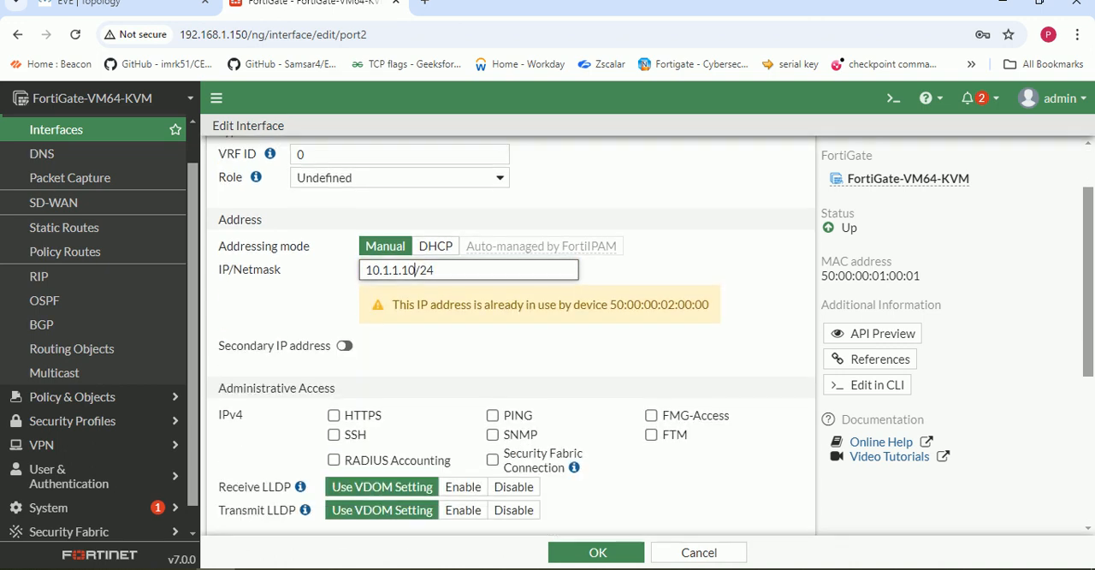
scroll(334, 354, down, 1)
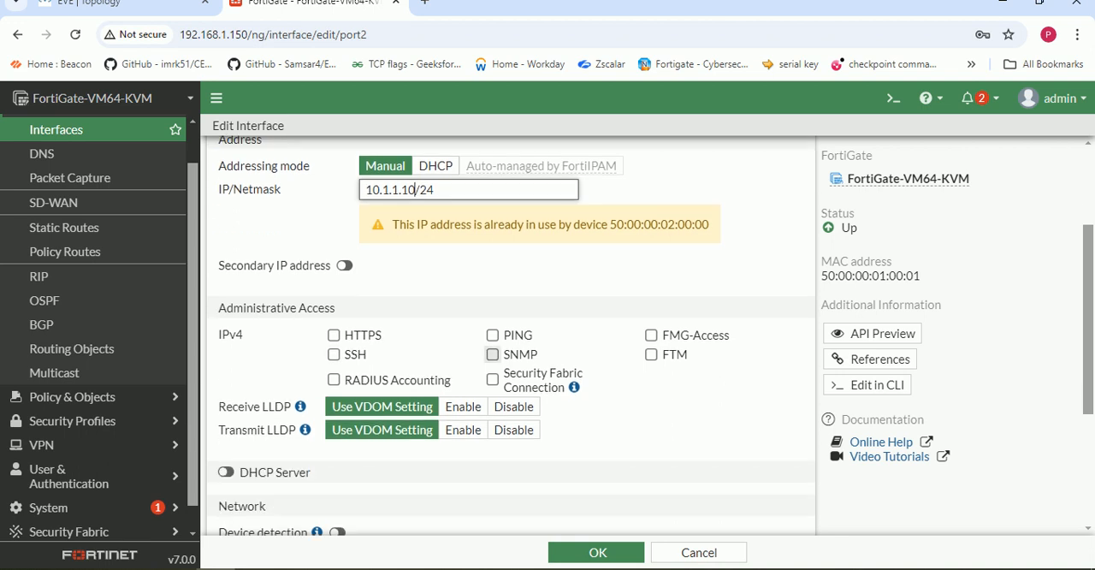
click(491, 335)
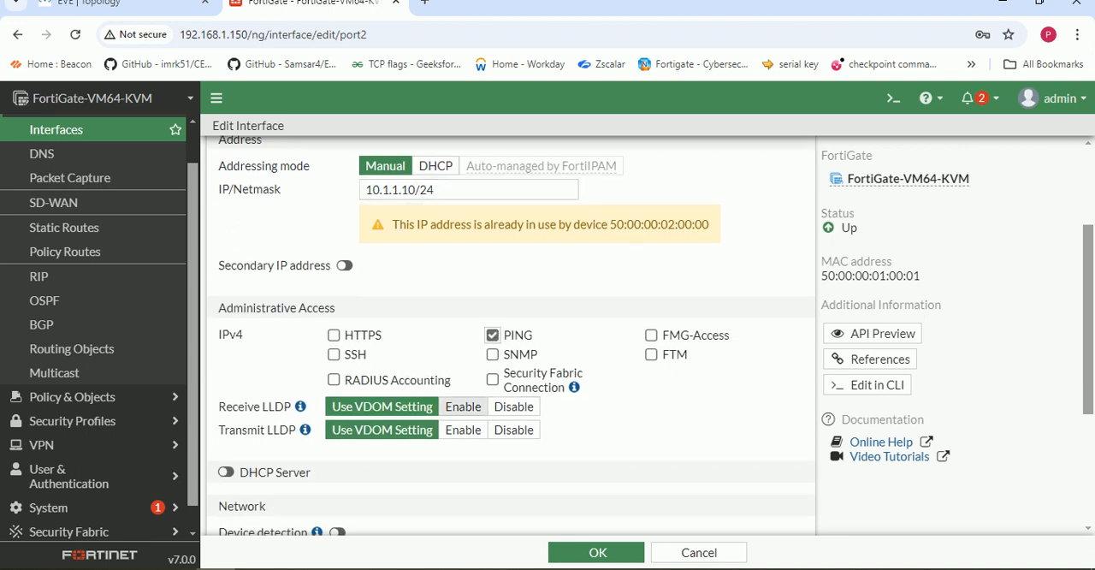
scroll(509, 342, down, 3)
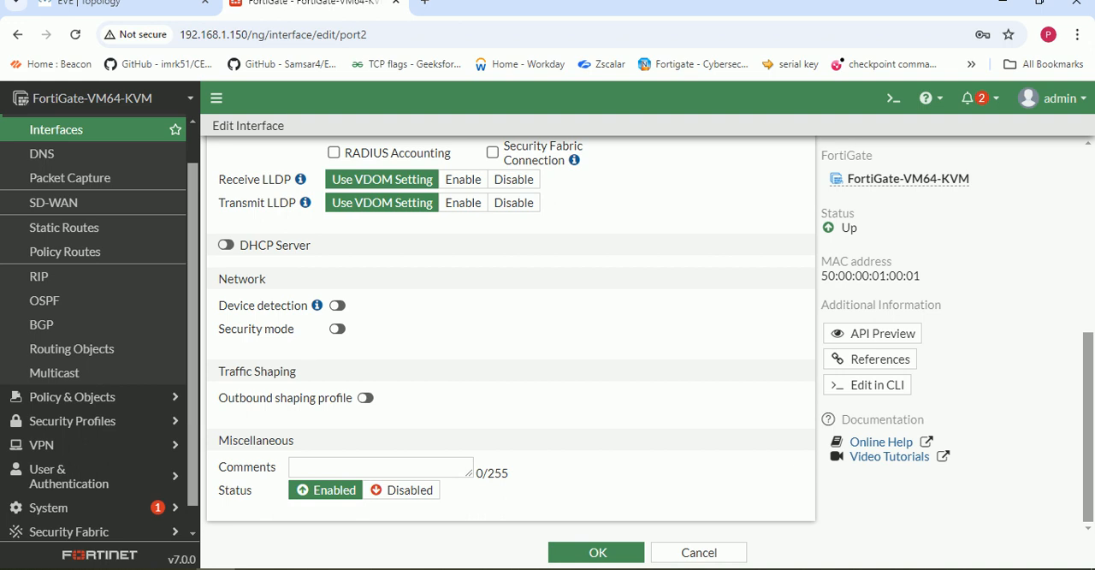
click(597, 552)
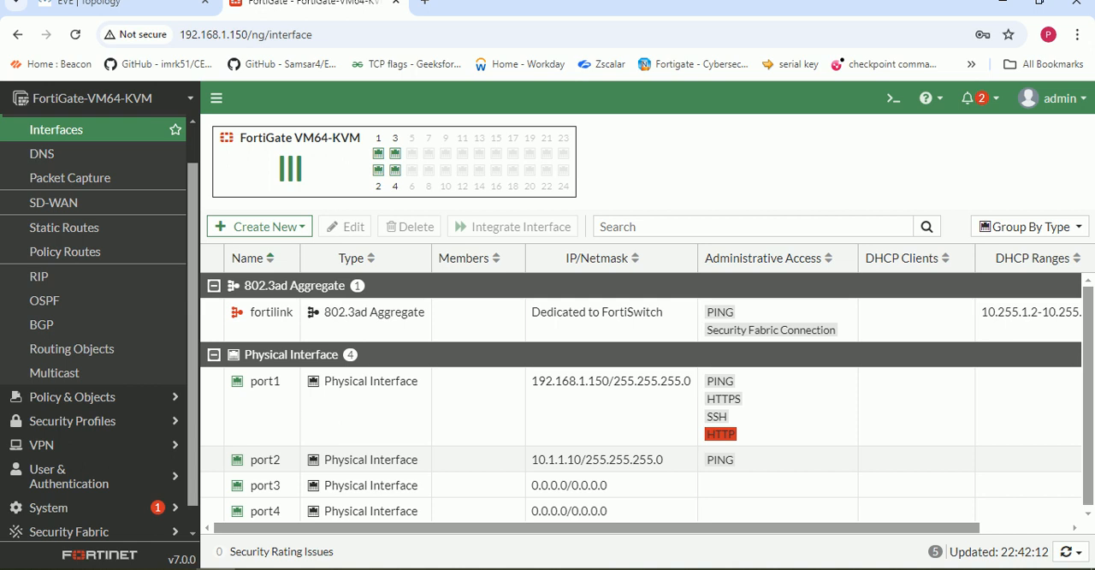
- Reopen port2, add HTTPS to its IPv4 administrative access, and save the interface
click(265, 459)
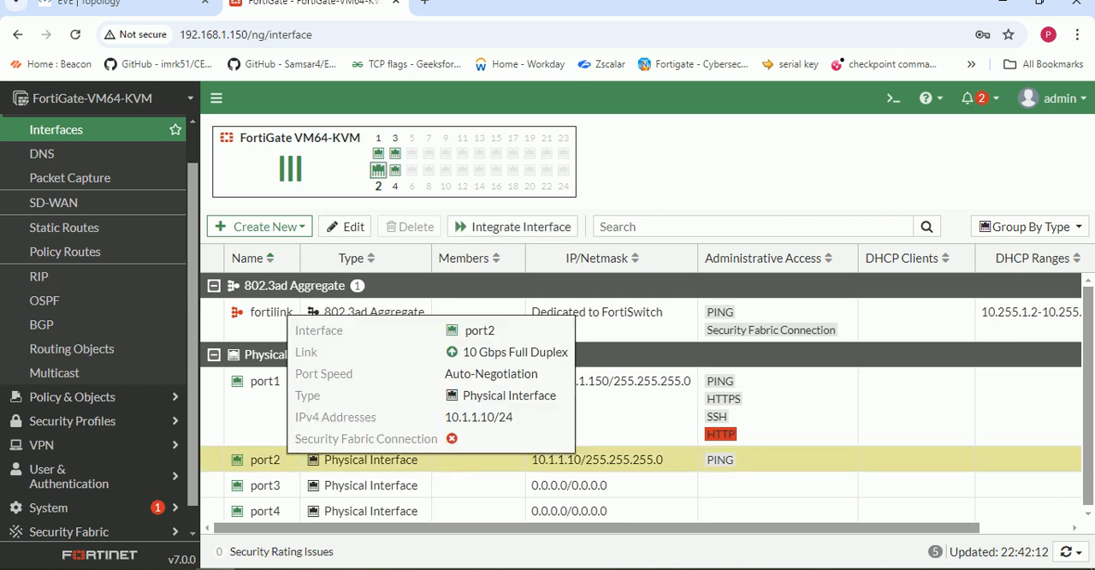
double_click(265, 459)
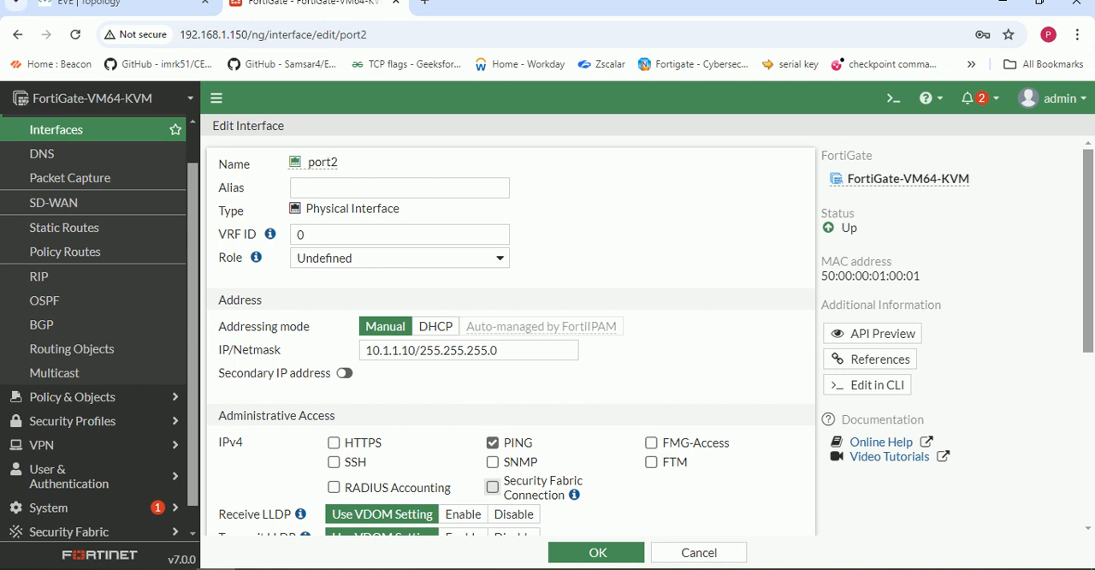
click(334, 442)
scroll(493, 462, down, 1)
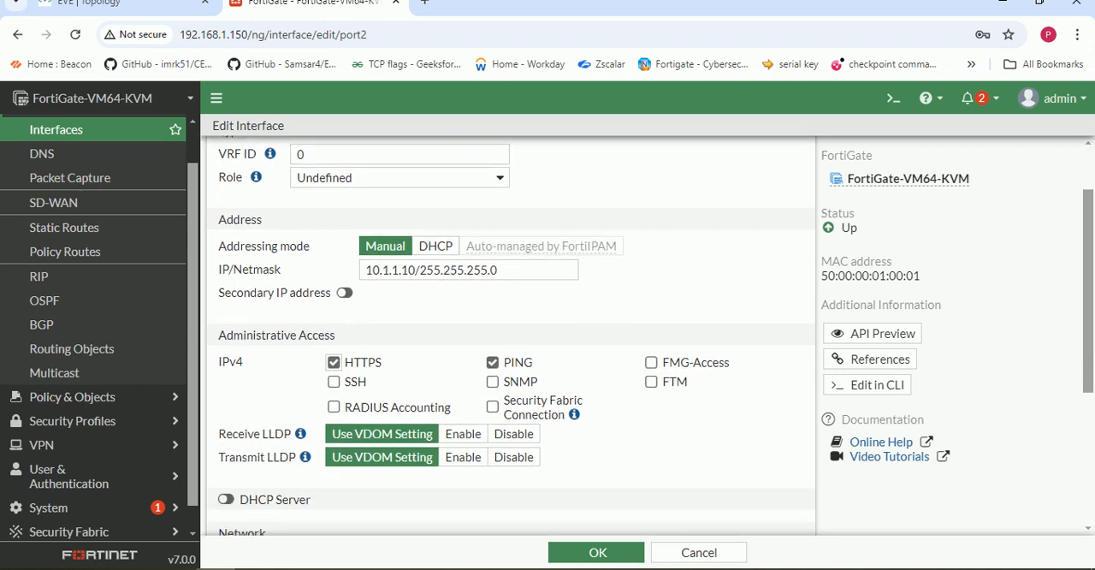
click(597, 552)
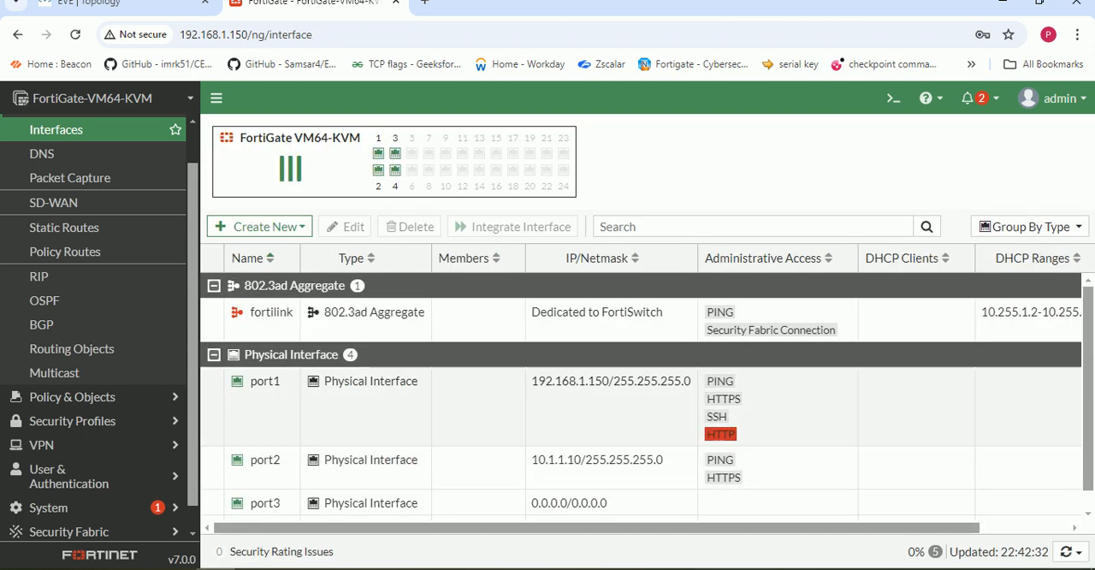
- Switch to the Win virtual machine's console and postpone the requested Windows restart
click(120, 3)
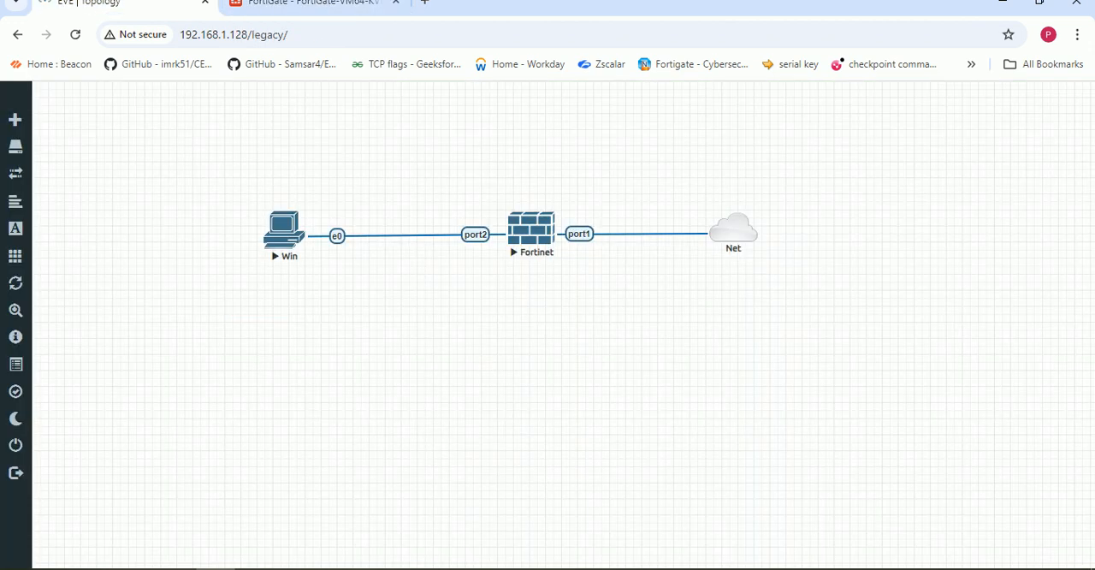
click(295, 568)
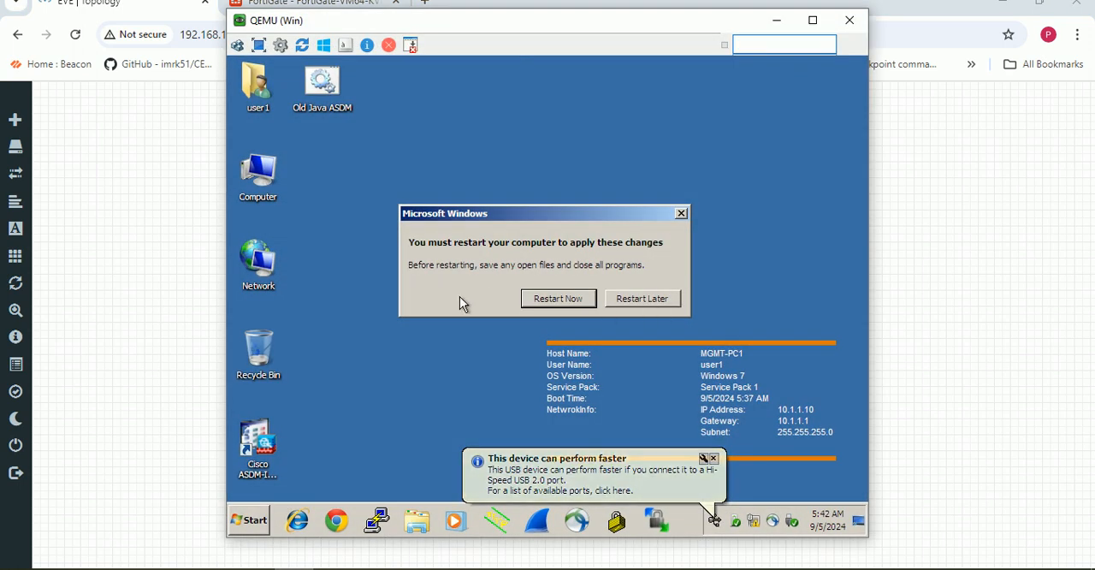
click(664, 302)
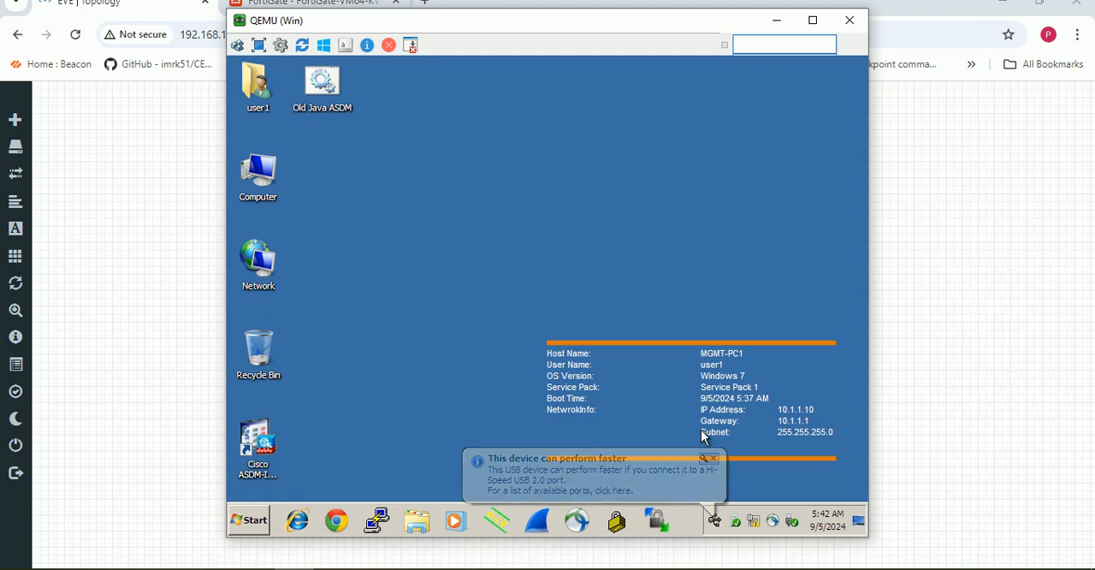
- Open the Internet Protocol Version 4 (TCP/IPv4) properties of the Local Area Connection through the Network and Sharing Center
click(755, 524)
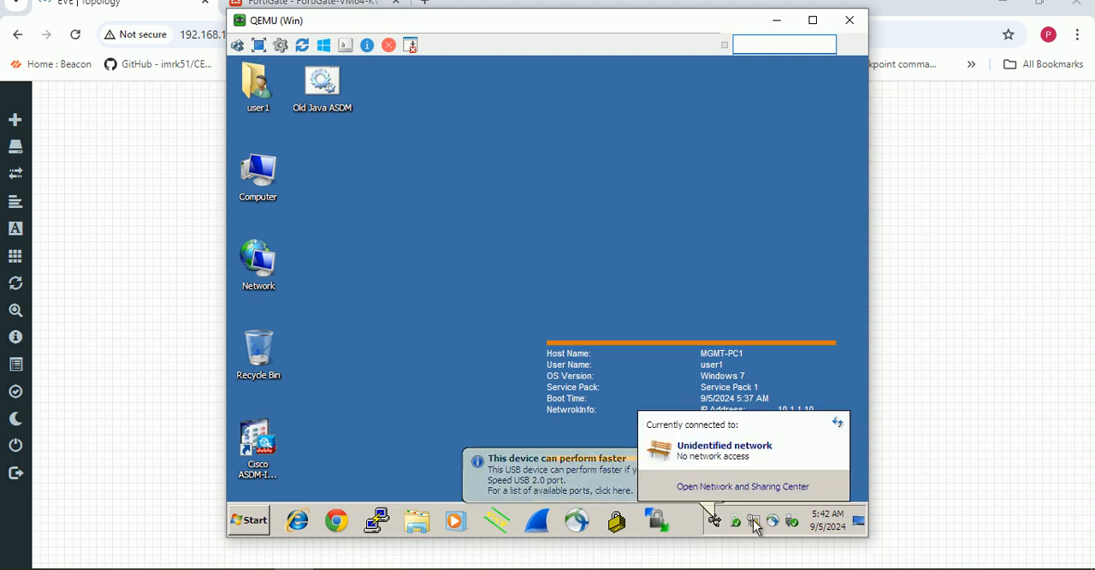
click(744, 487)
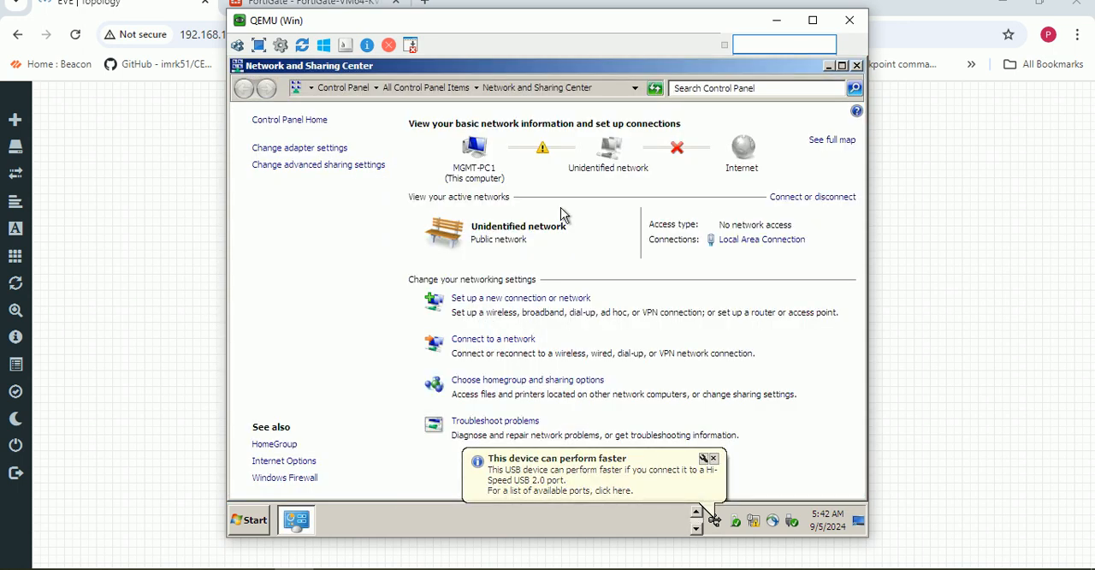
click(768, 245)
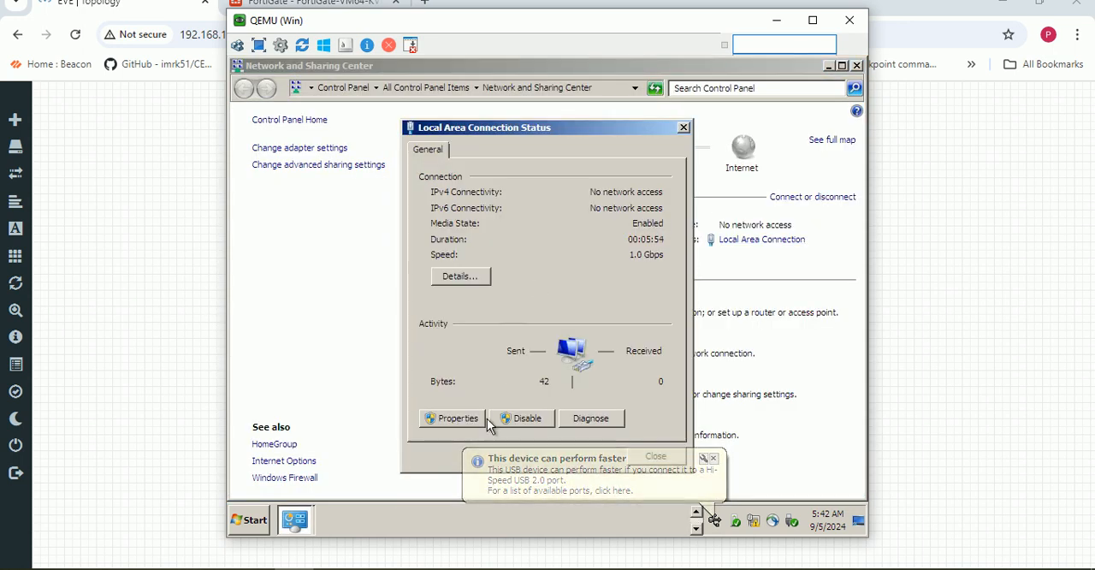
click(460, 420)
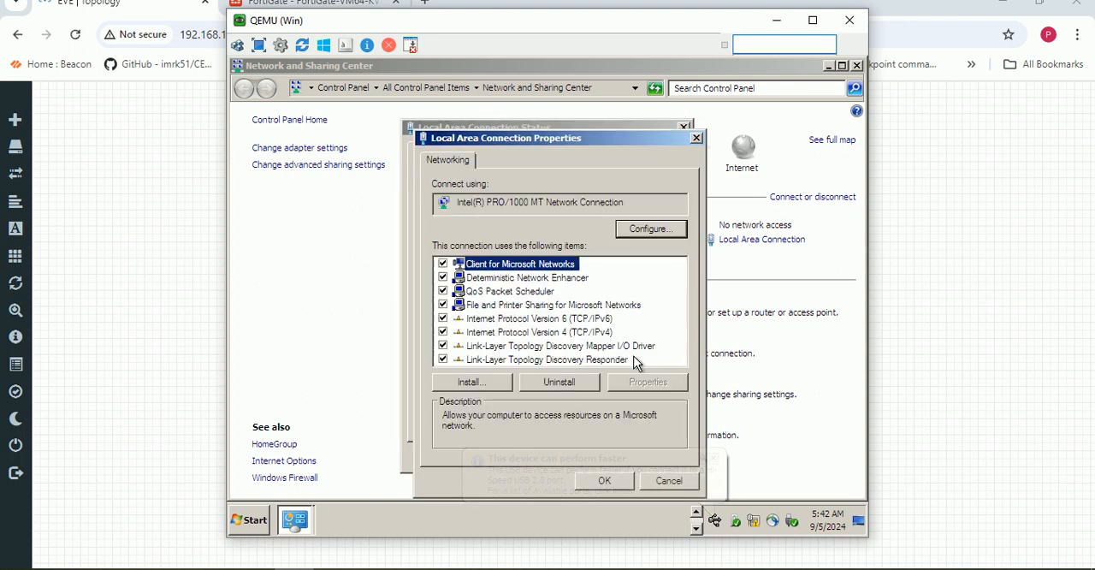
double_click(599, 330)
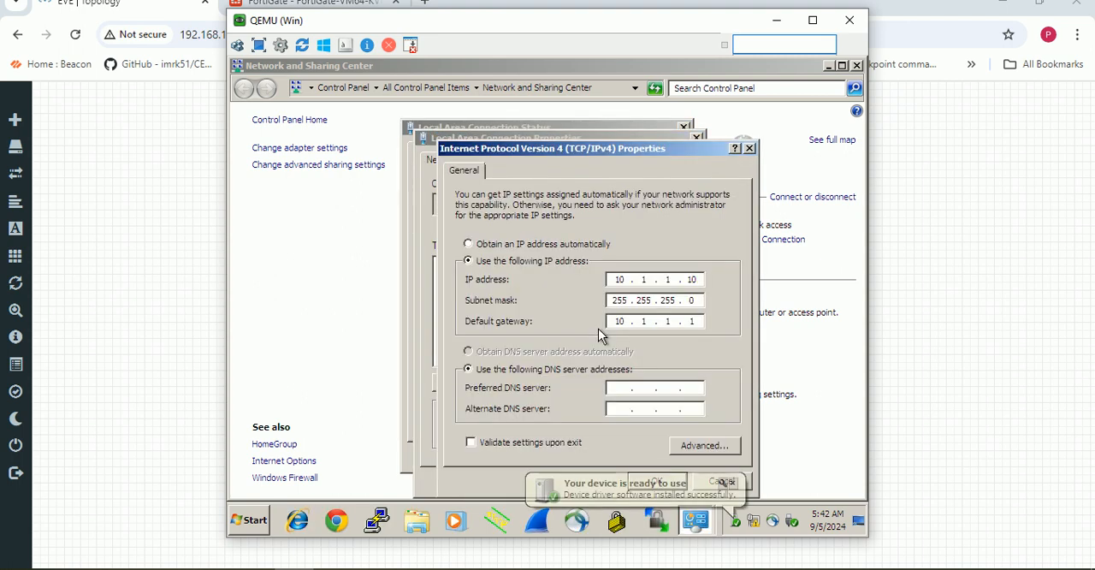
- Set the Windows machine's IP address to 10.1.1.1, save the connection settings, and close the network windows
click(703, 280)
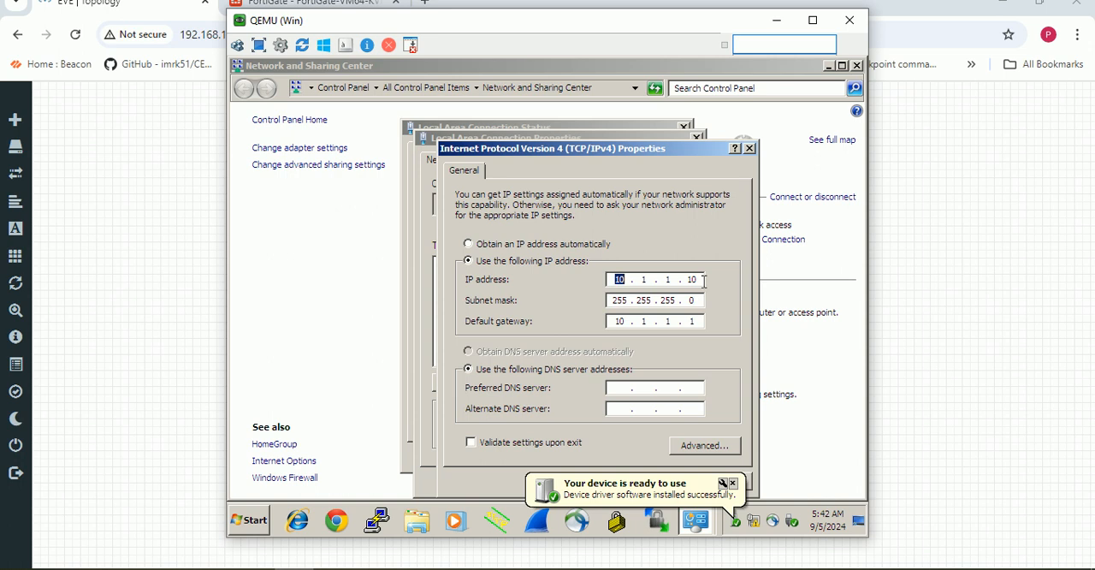
click(704, 283)
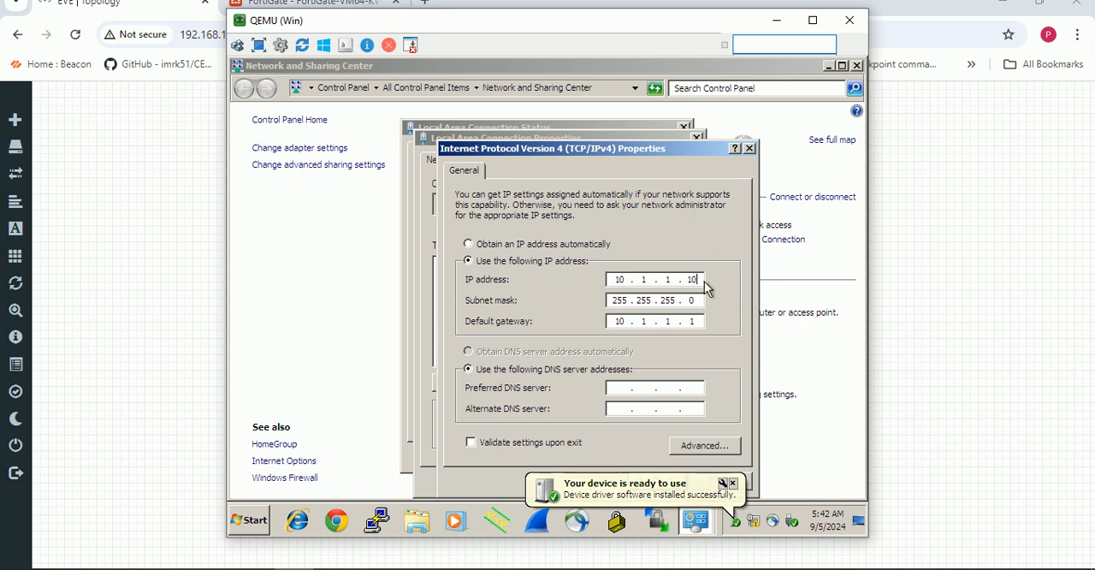
key(BackSpace)
key(BackSpace)
text(1)
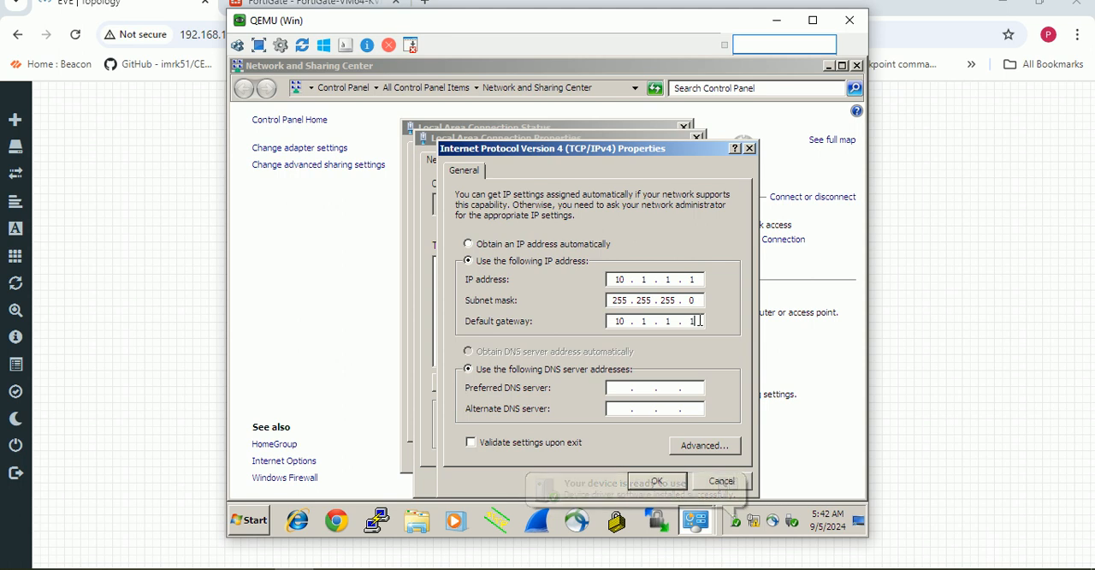
click(700, 320)
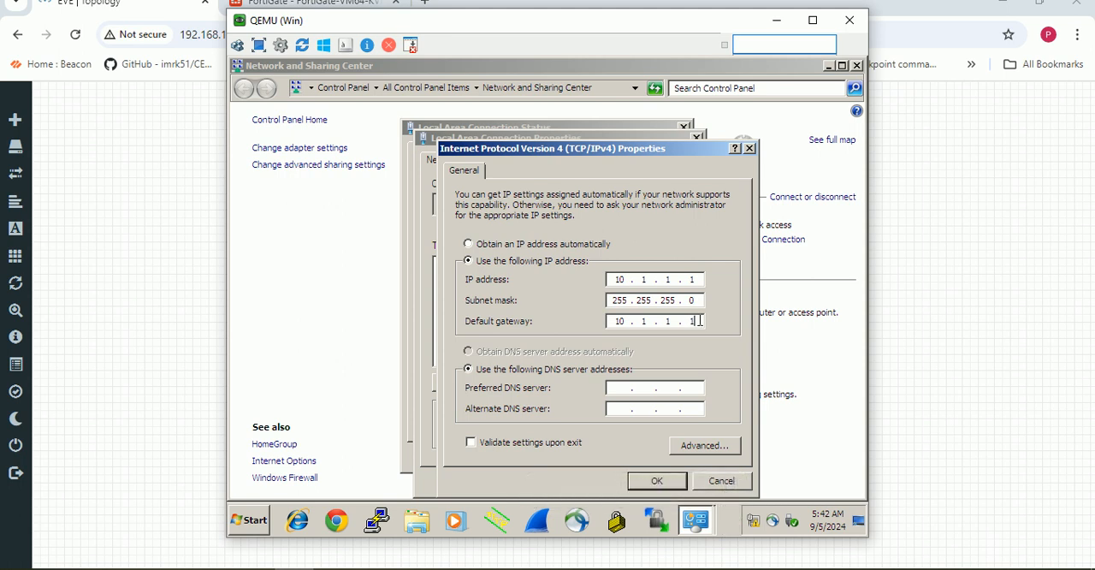
click(664, 484)
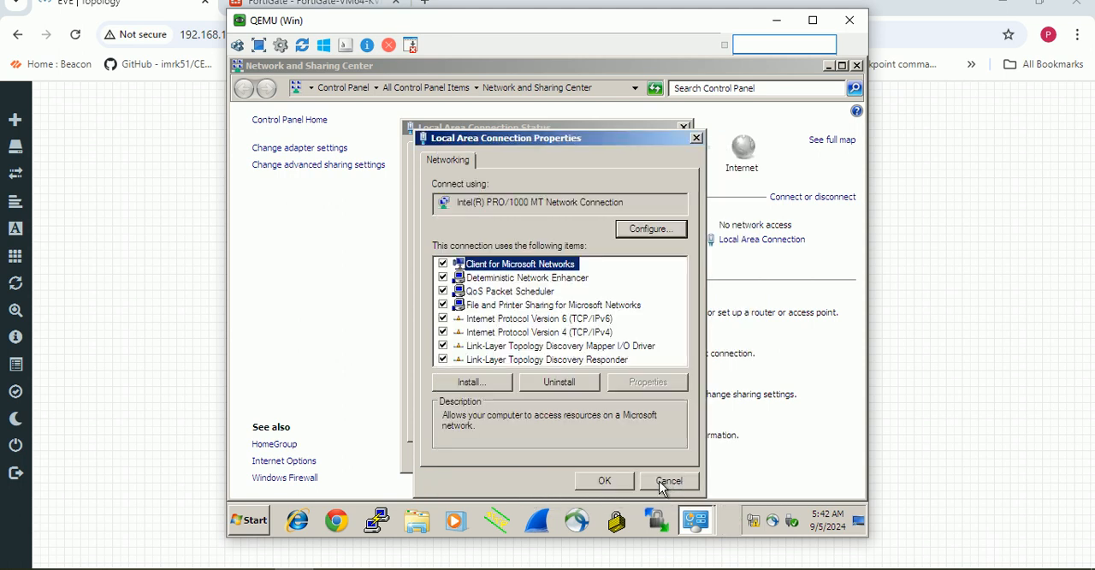
click(605, 482)
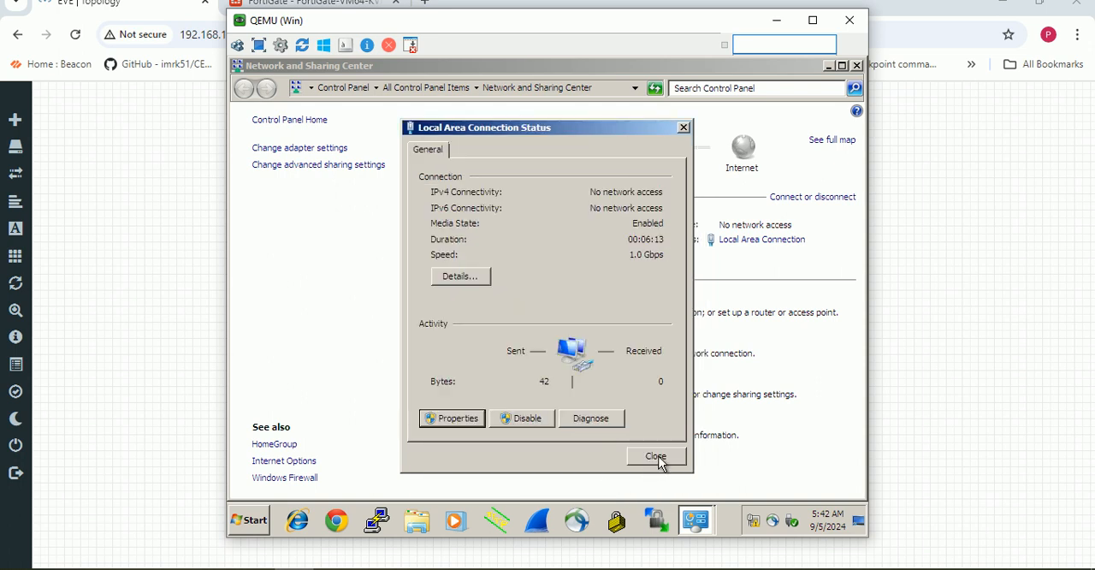
click(655, 458)
click(856, 65)
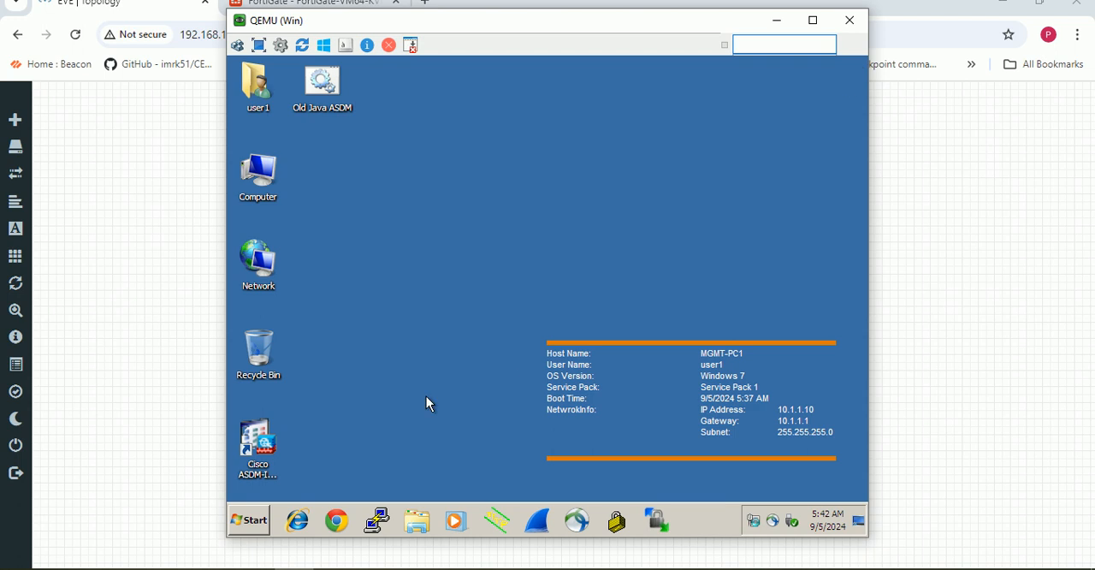
- Open a Command Prompt on the Windows machine and begin entering a ping command
click(250, 519)
text(cm)
click(249, 518)
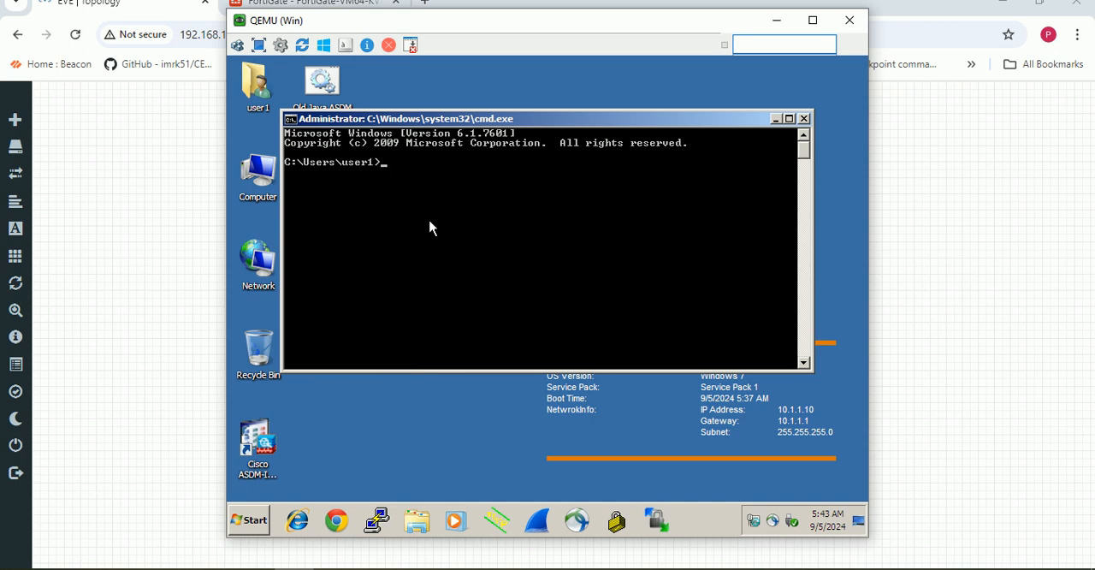
text(ping)
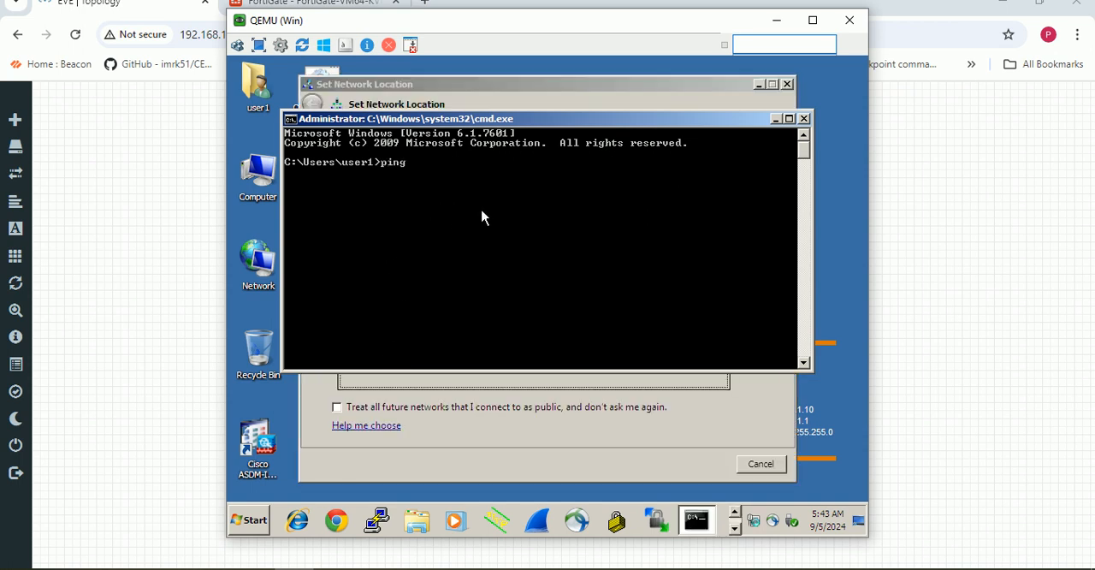
- Set the location of the 'Network 4' network to Work network and close the Set Network Location window
click(776, 120)
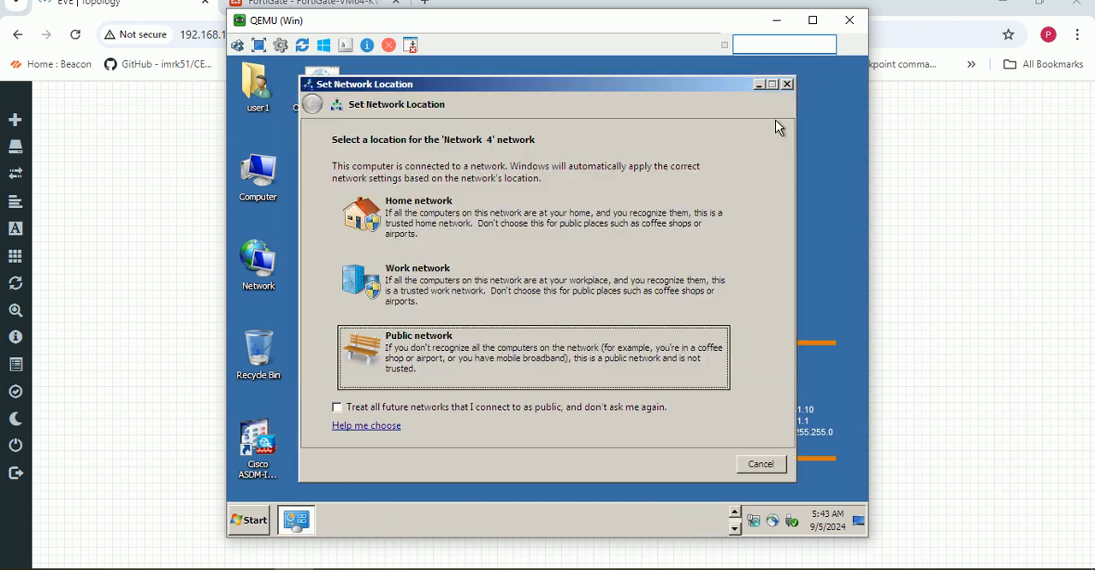
click(439, 279)
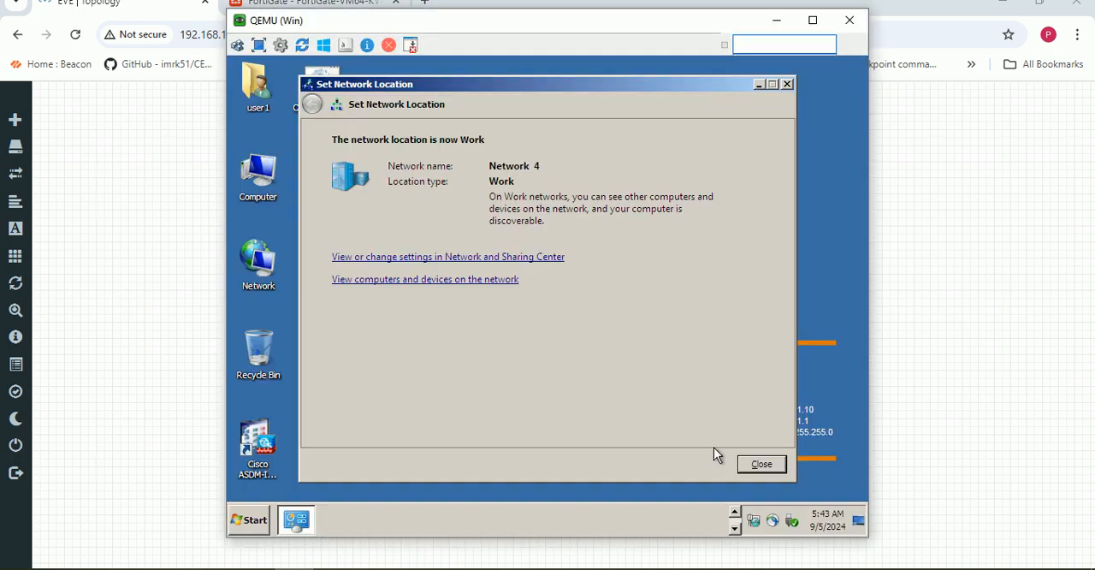
click(760, 463)
- Ping 10.1.1.1 from the Windows machine's Command Prompt and interrupt the ping
click(706, 527)
text(ping )
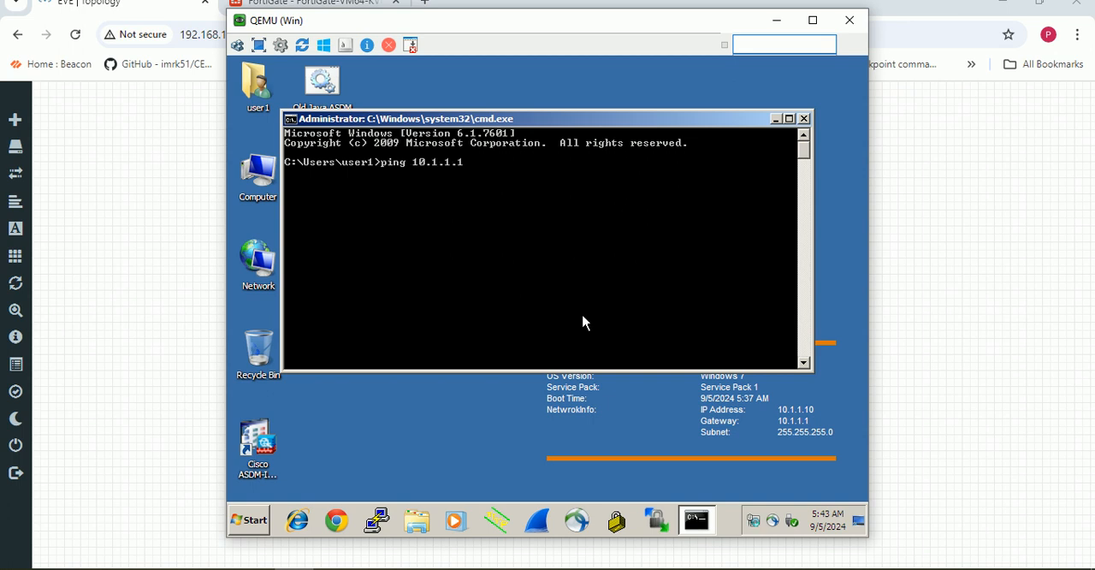
text(10.1.1.1)
key(Return)
key(ctrl+c)
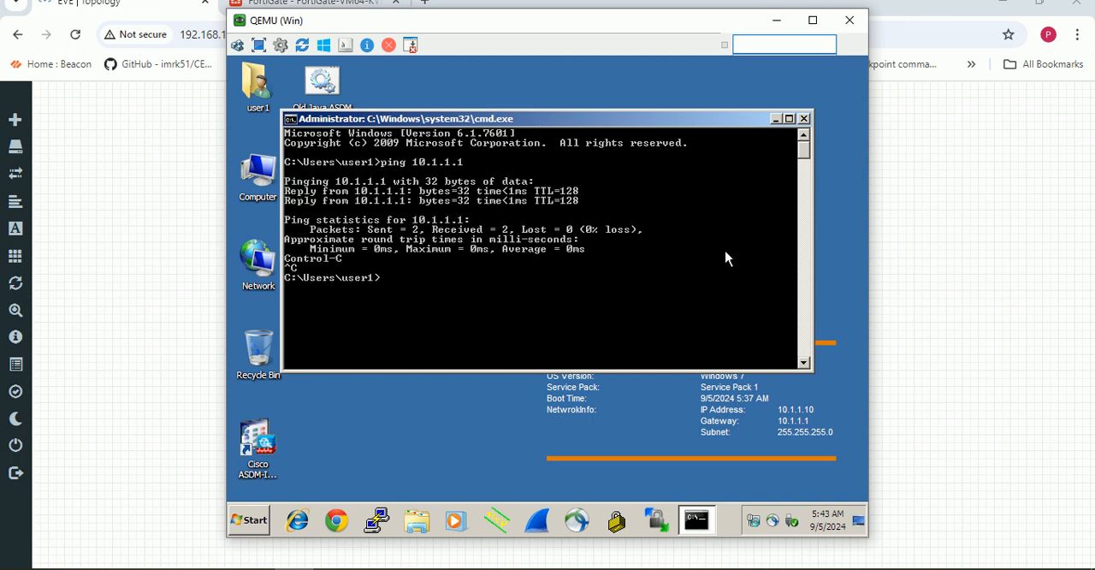
click(777, 119)
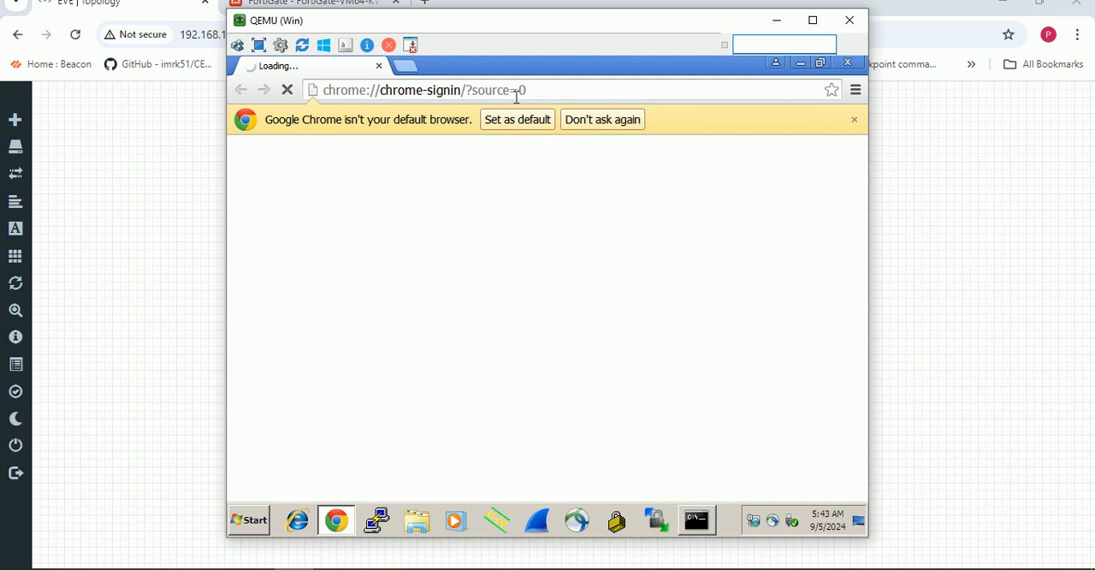
click(550, 85)
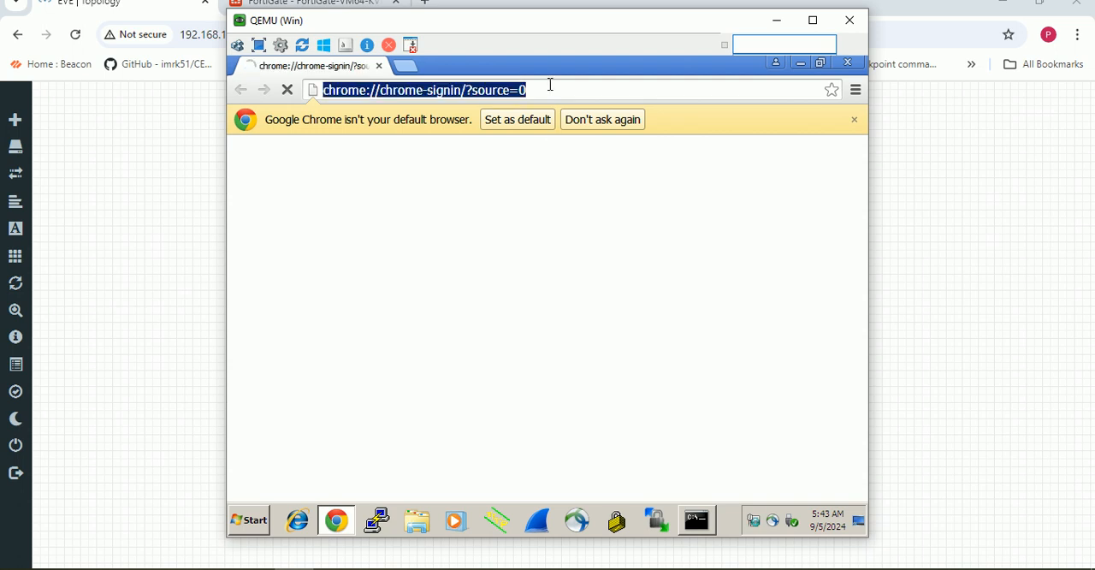
text(htt)
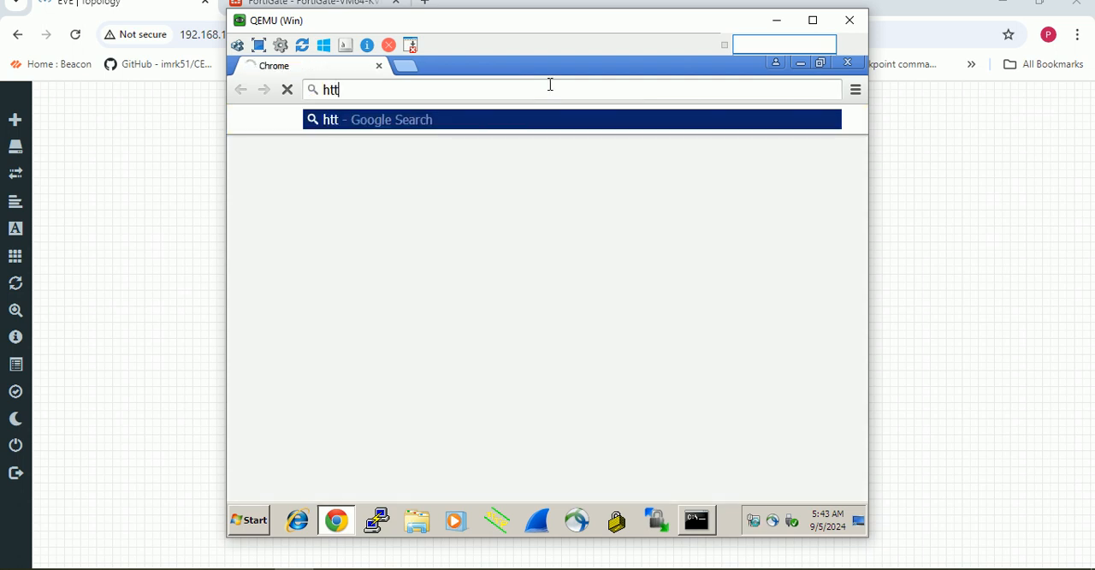
text(ps://)
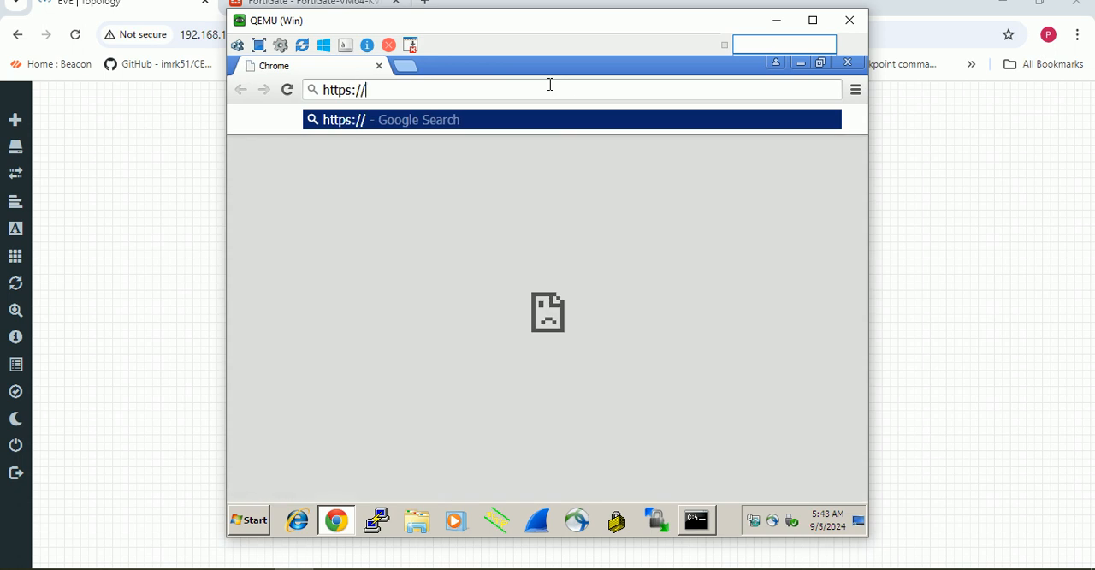
text(10.1.1.1)
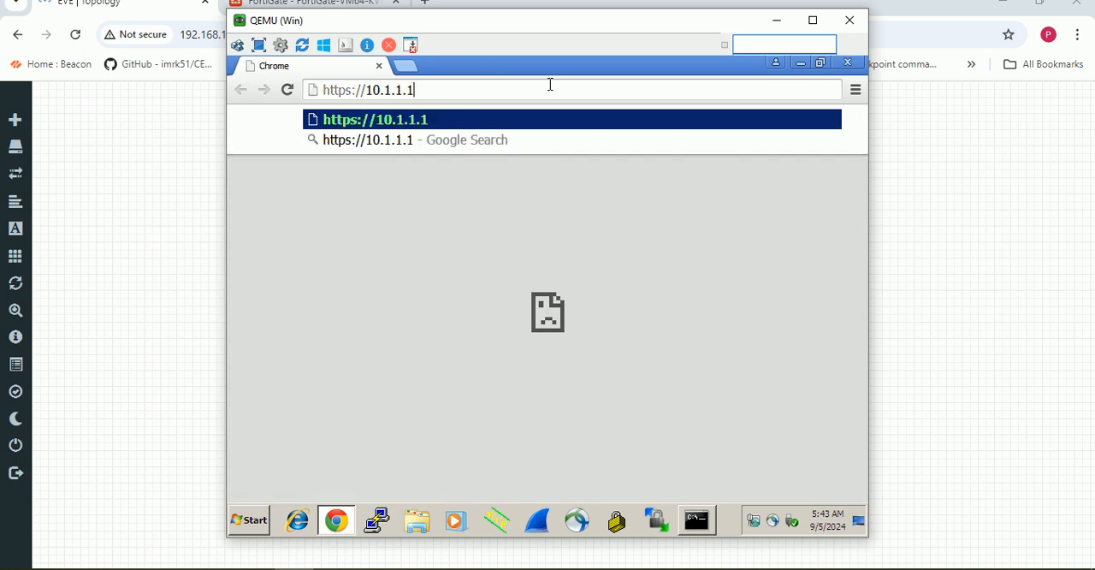
key(Return)
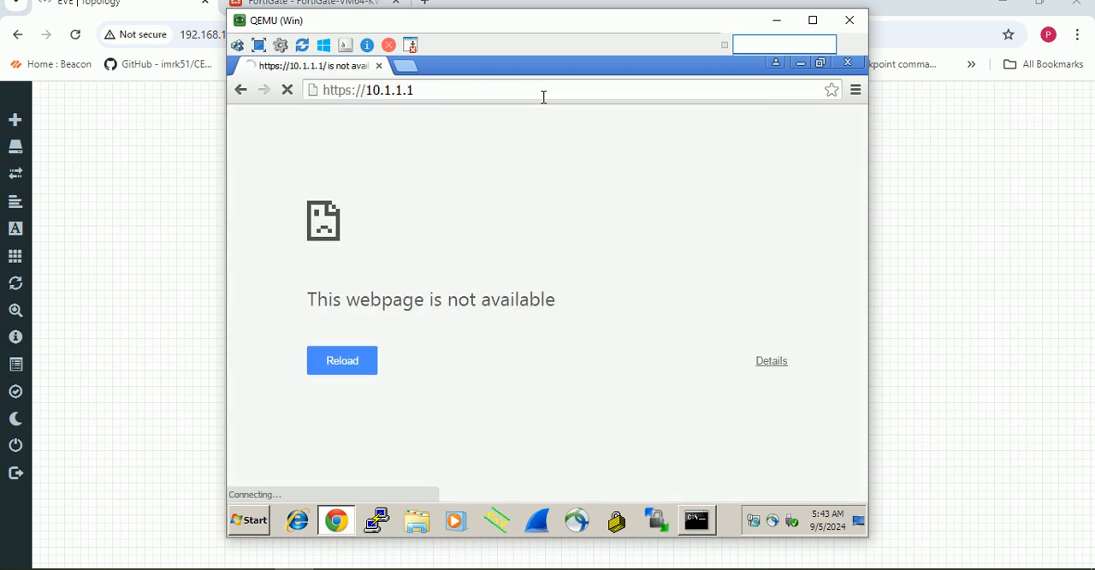
click(503, 90)
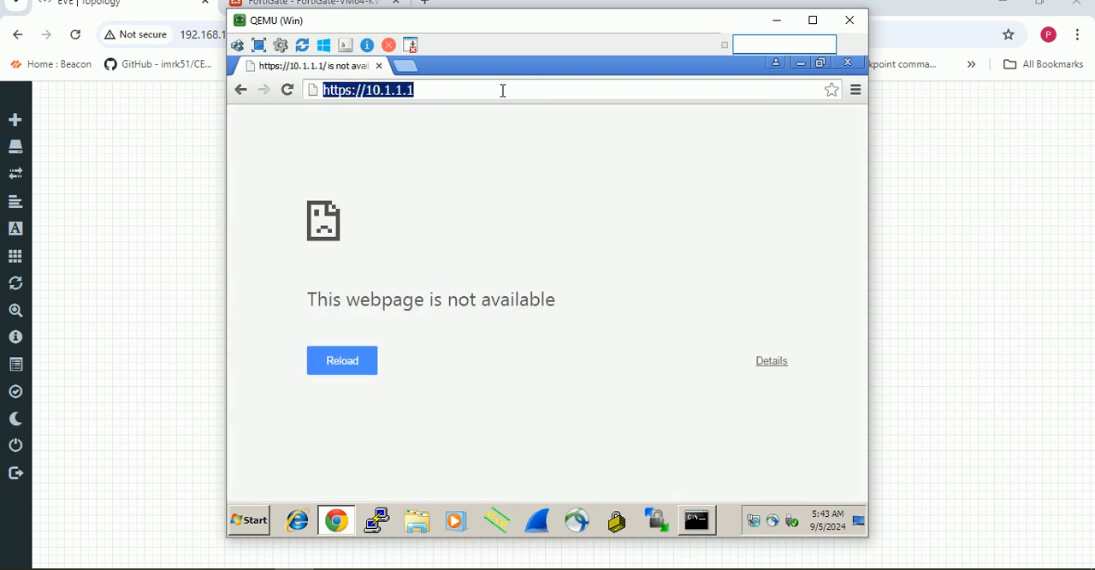
click(503, 90)
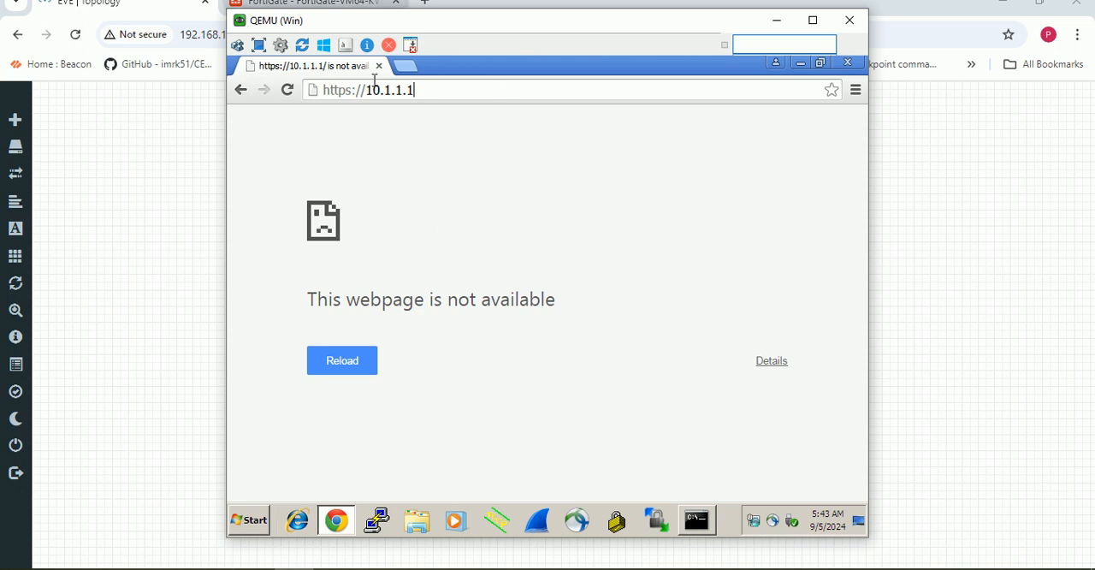
click(308, 2)
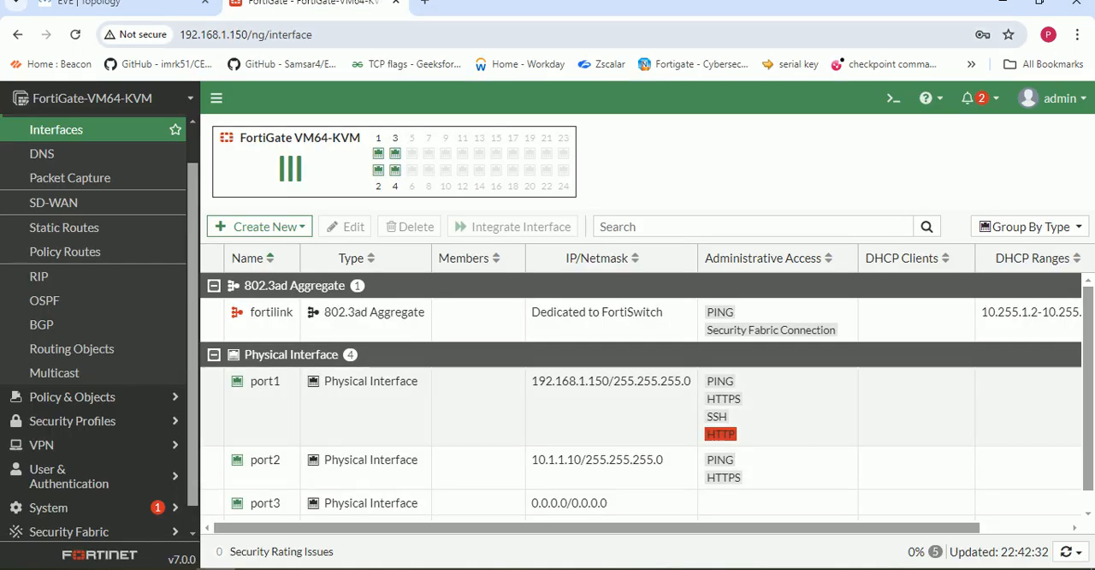
key(alt+Tab)
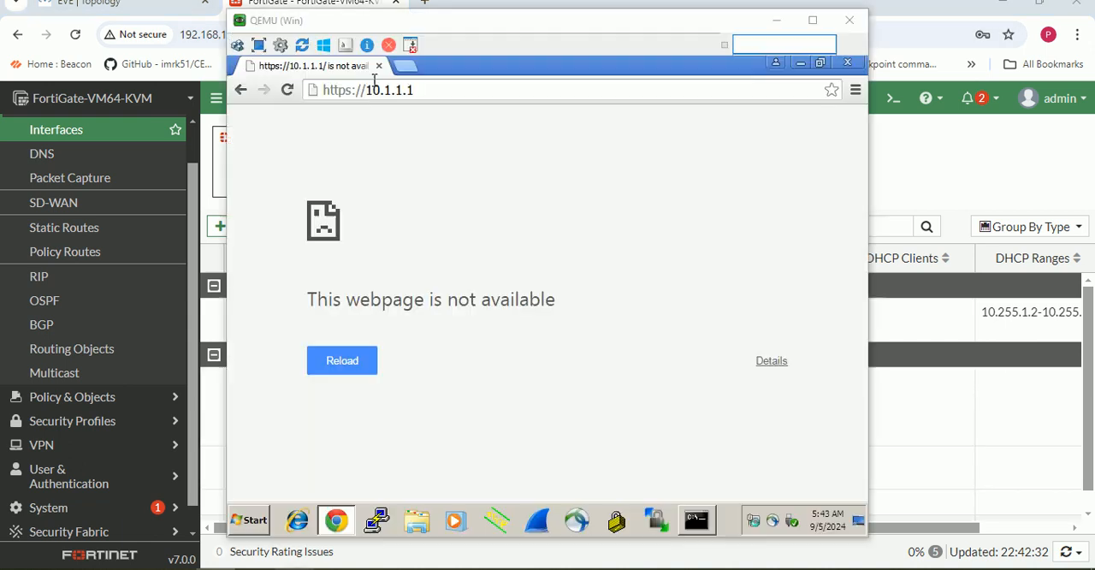
text(0)
key(Return)
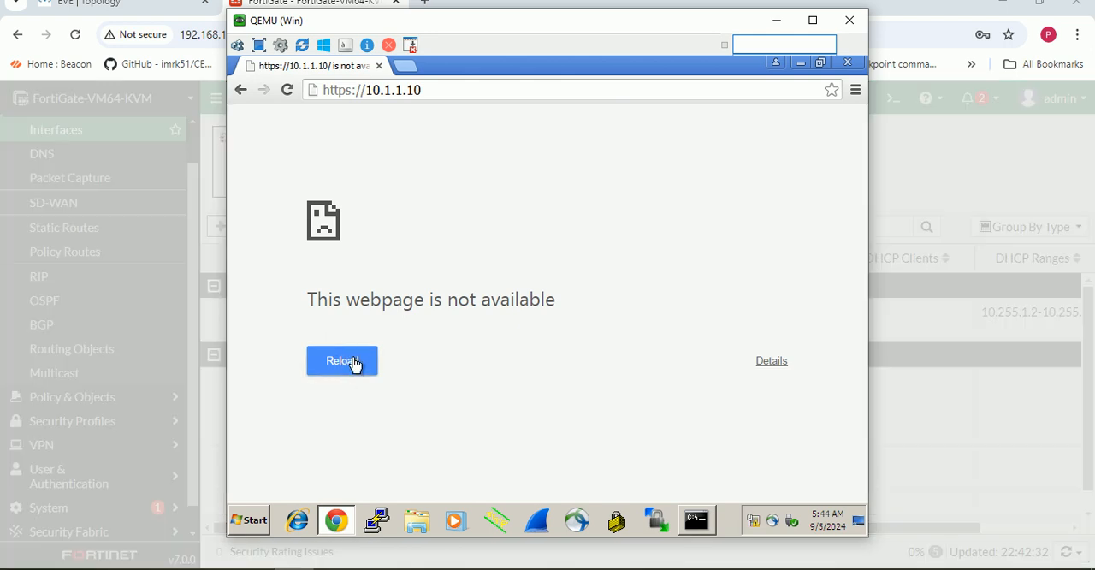
click(355, 363)
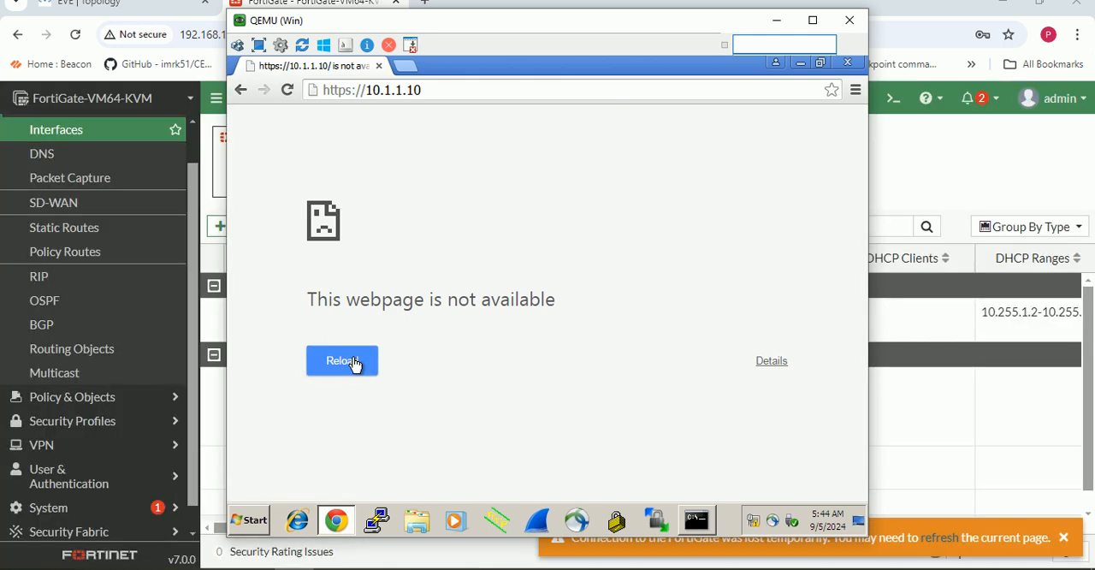
click(355, 365)
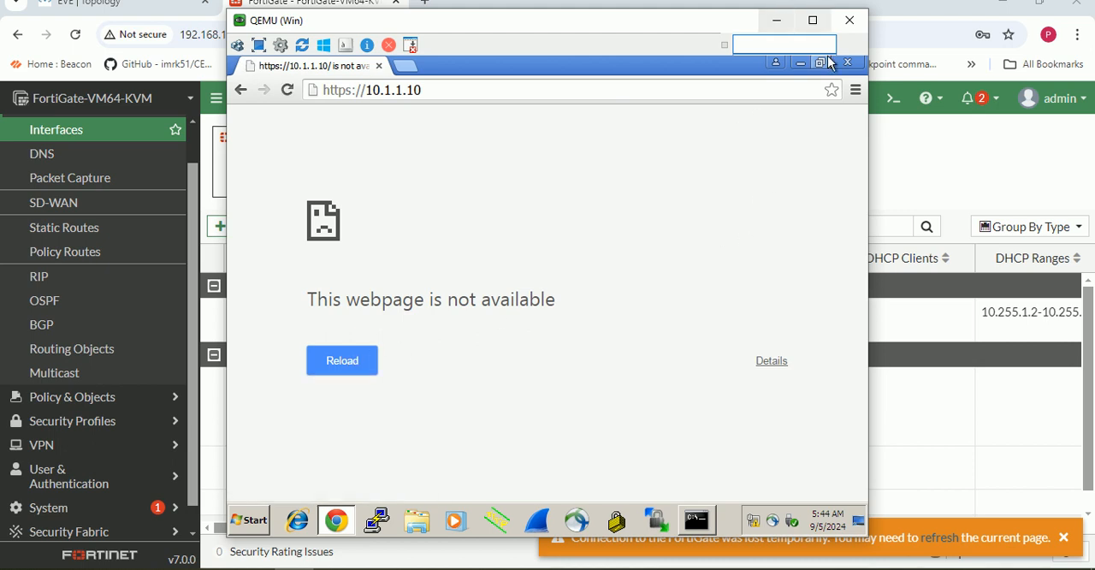
- Switch to the host browser and log out of the FortiGate web interface
click(776, 19)
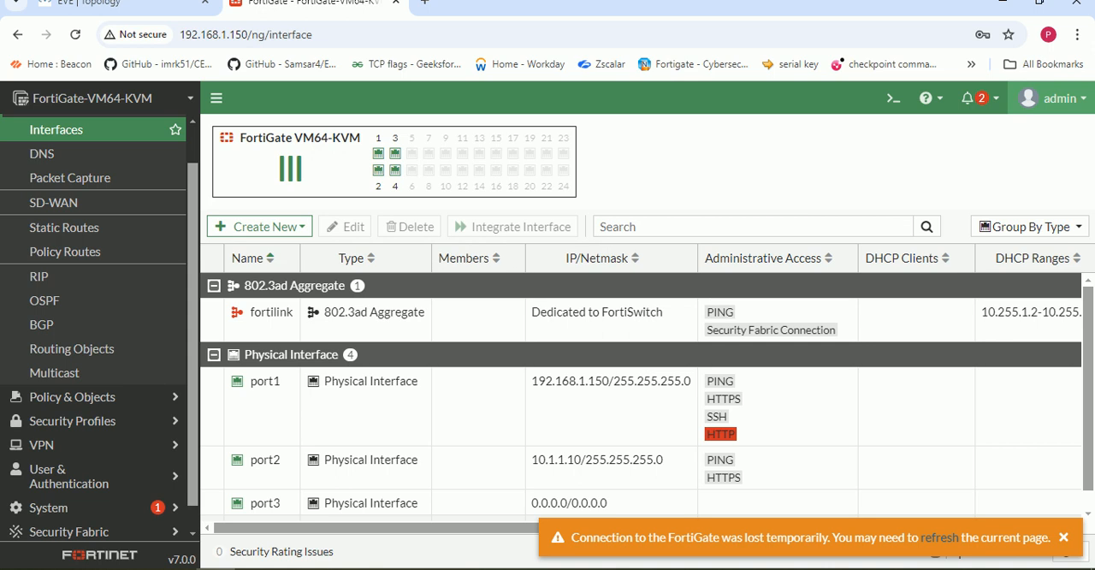
click(1052, 98)
click(1001, 245)
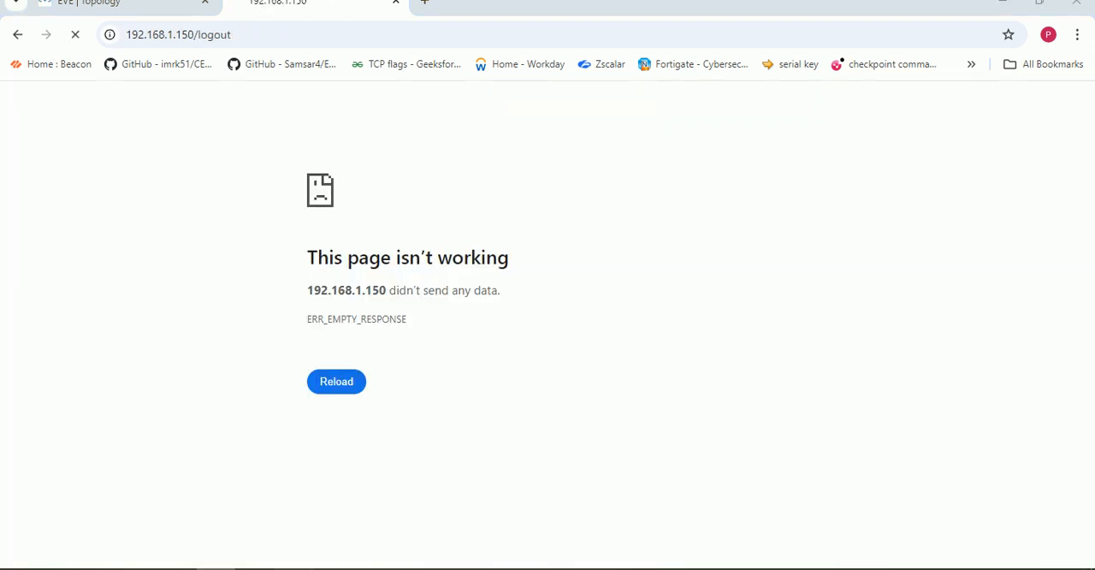
click(295, 568)
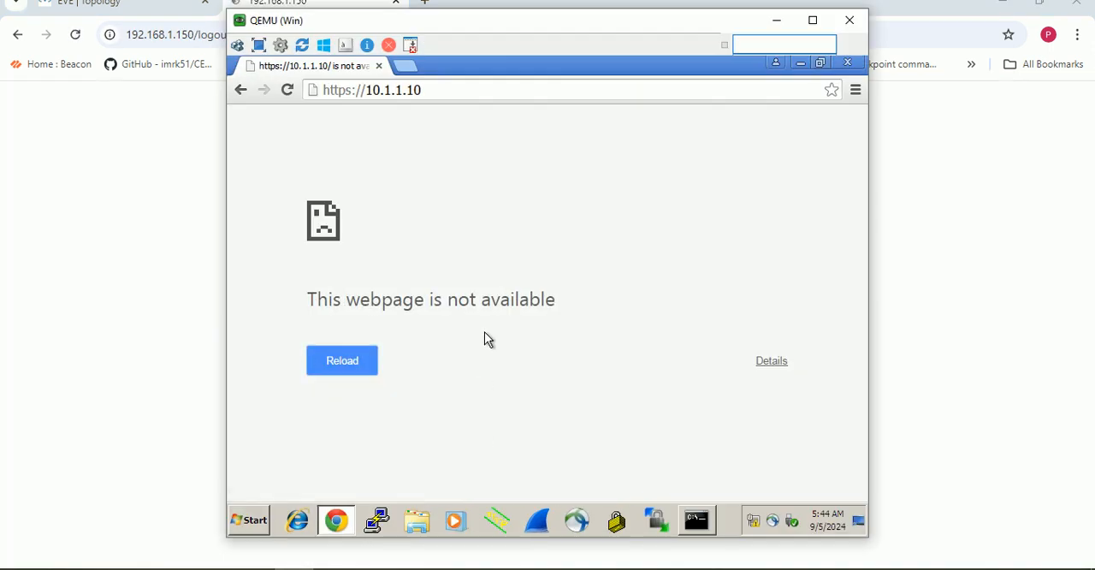
click(346, 361)
click(347, 363)
click(347, 363)
click(348, 364)
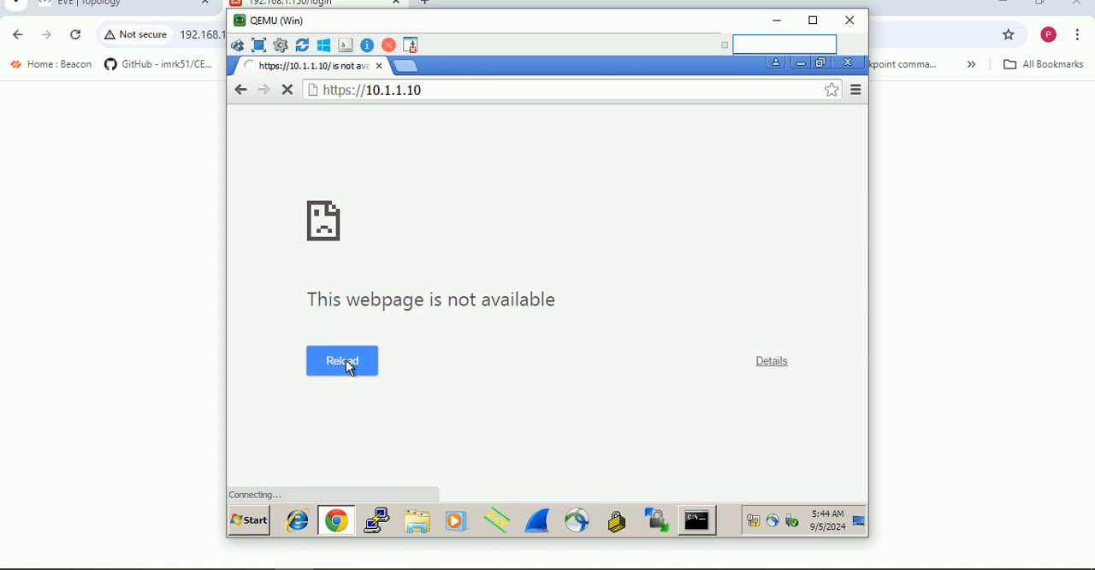
click(348, 364)
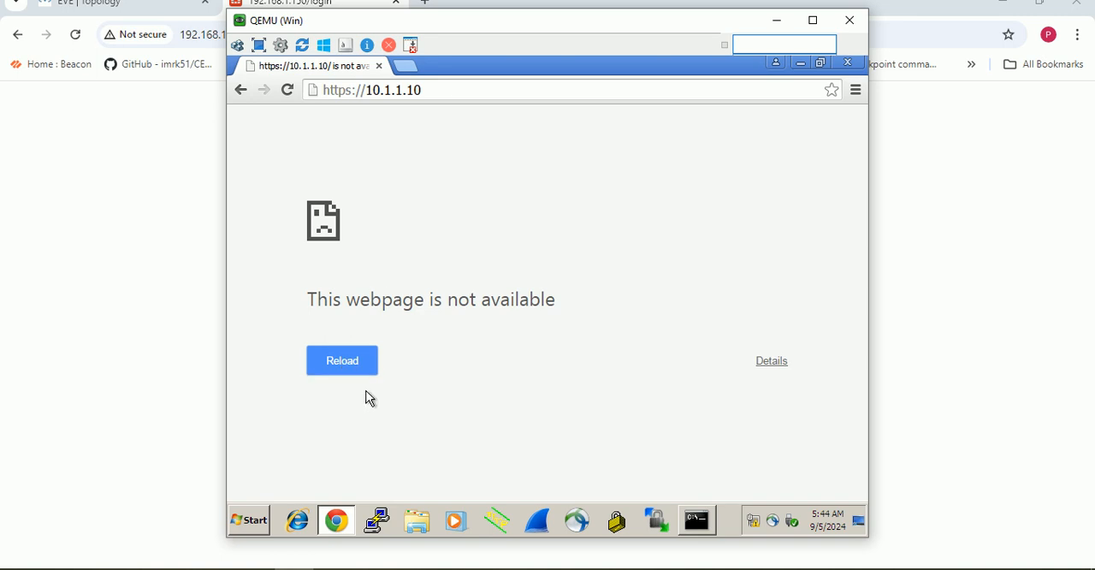
- Ping 10.1.1.10 from the Windows machine's Command Prompt and minimize the prompt window
click(690, 523)
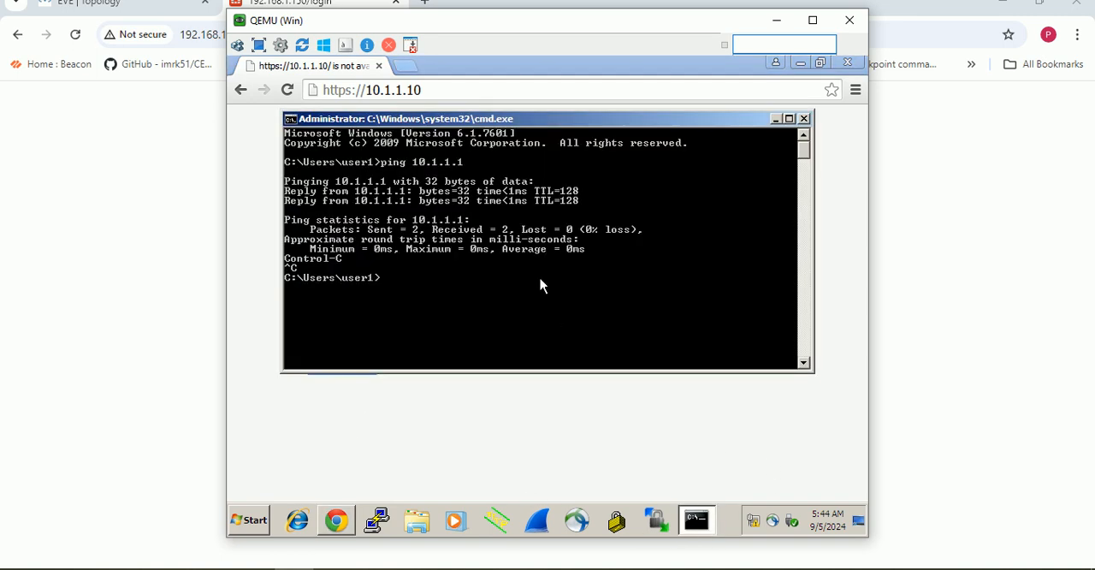
key(Up)
text(0)
key(Return)
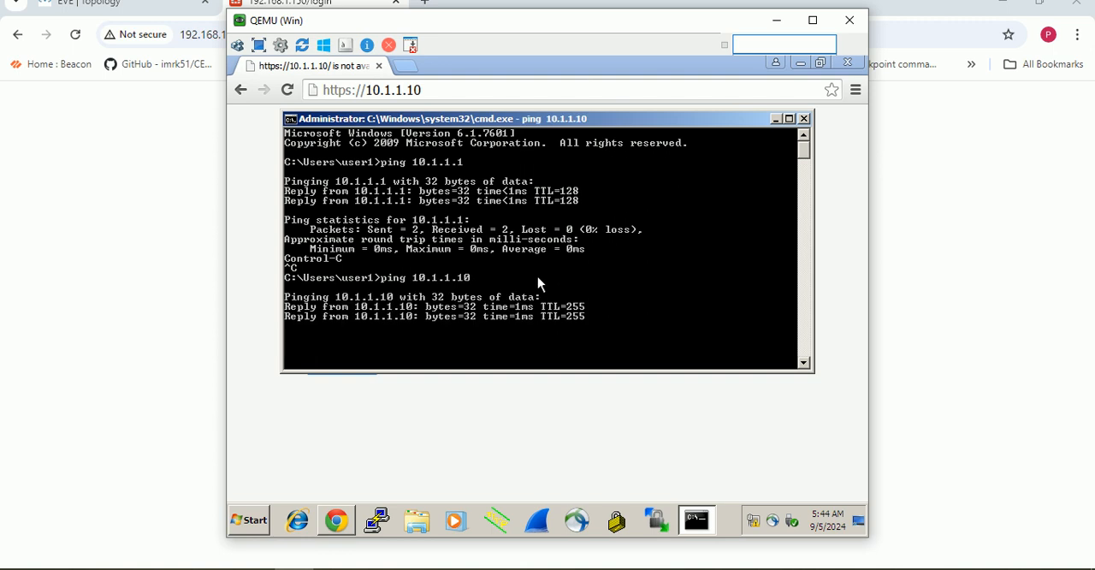
click(775, 119)
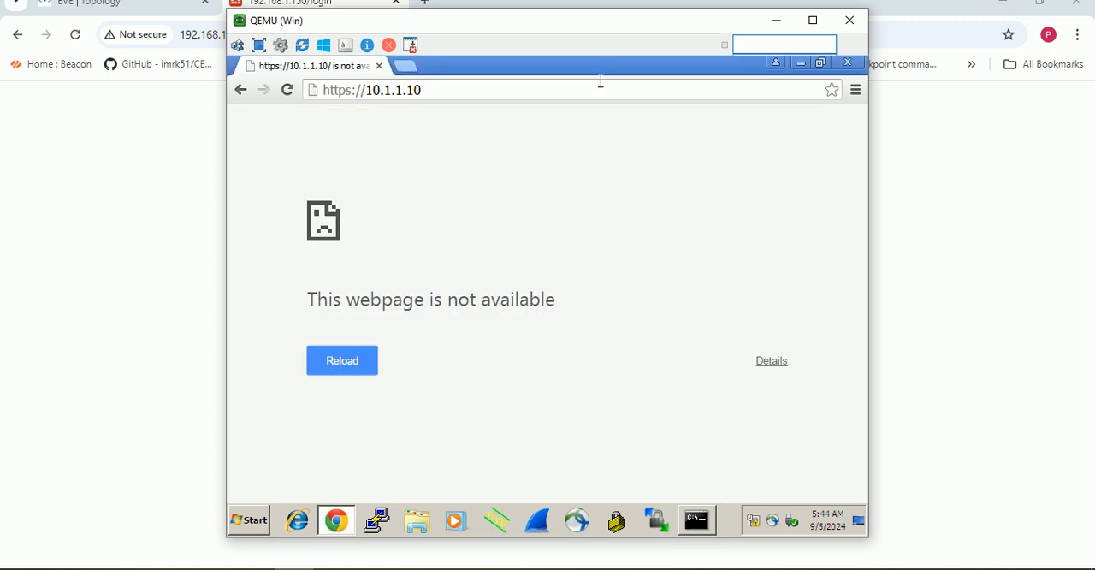
click(285, 90)
click(380, 66)
click(777, 20)
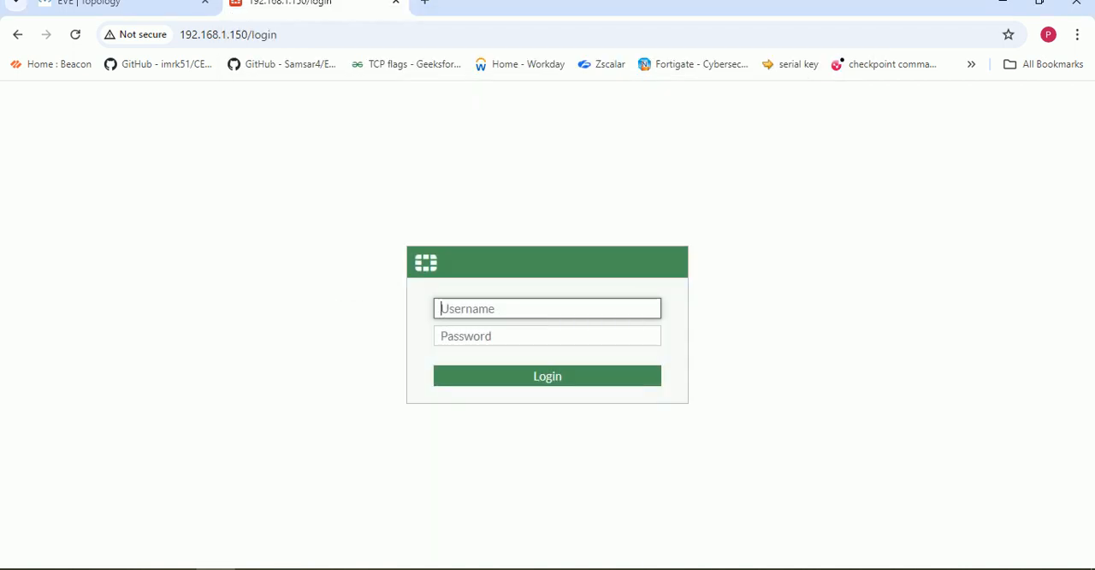
- Log in to the FortiGate web interface with the administrator's username and password, and postpone the FortiGate Setup
text(admin)
key(Tab)
text(admin)
key(Return)
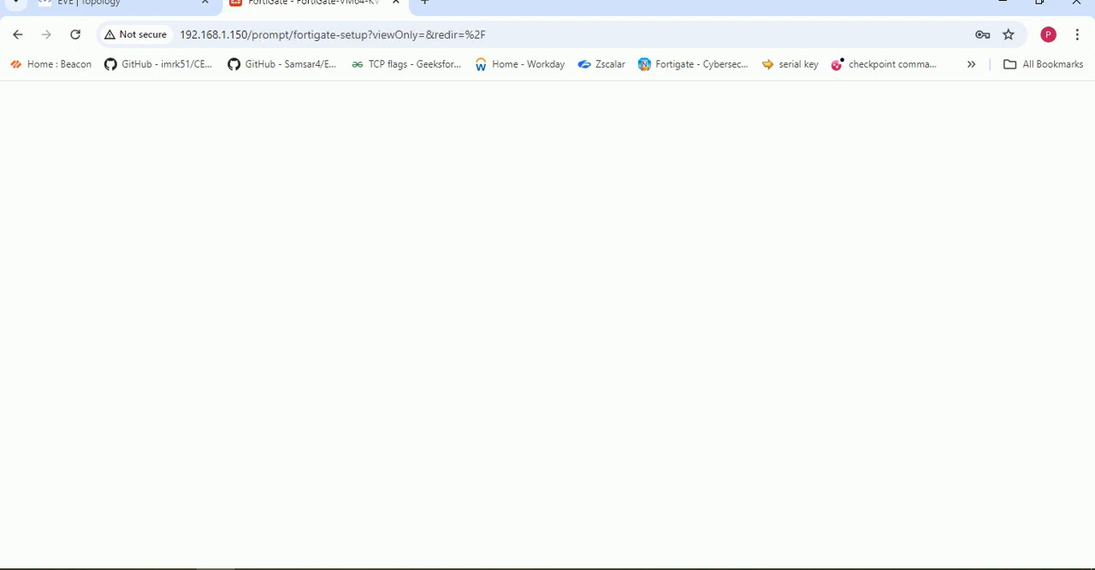
key(Return)
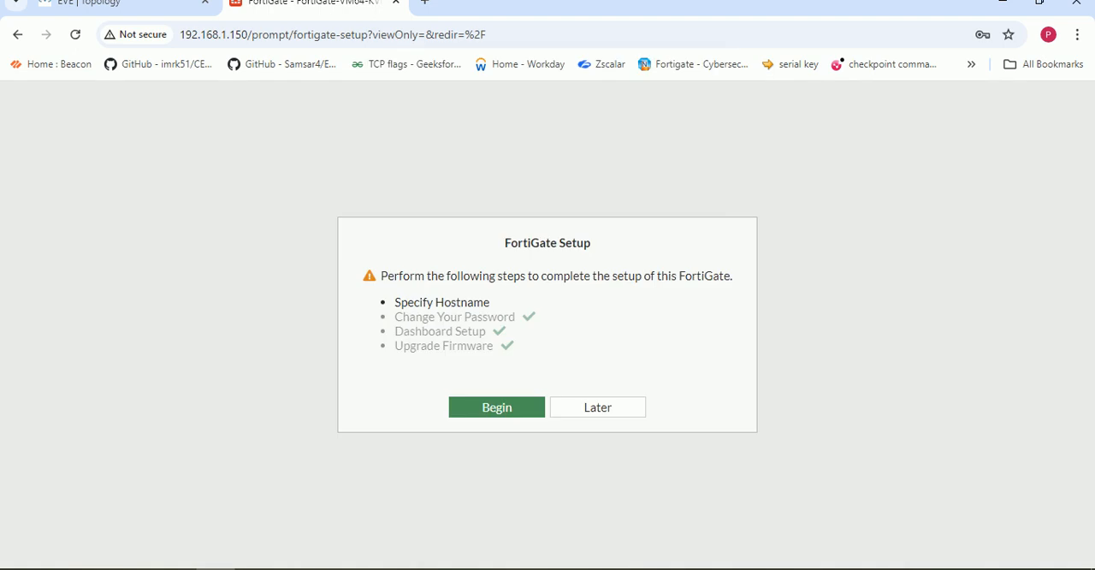
click(598, 407)
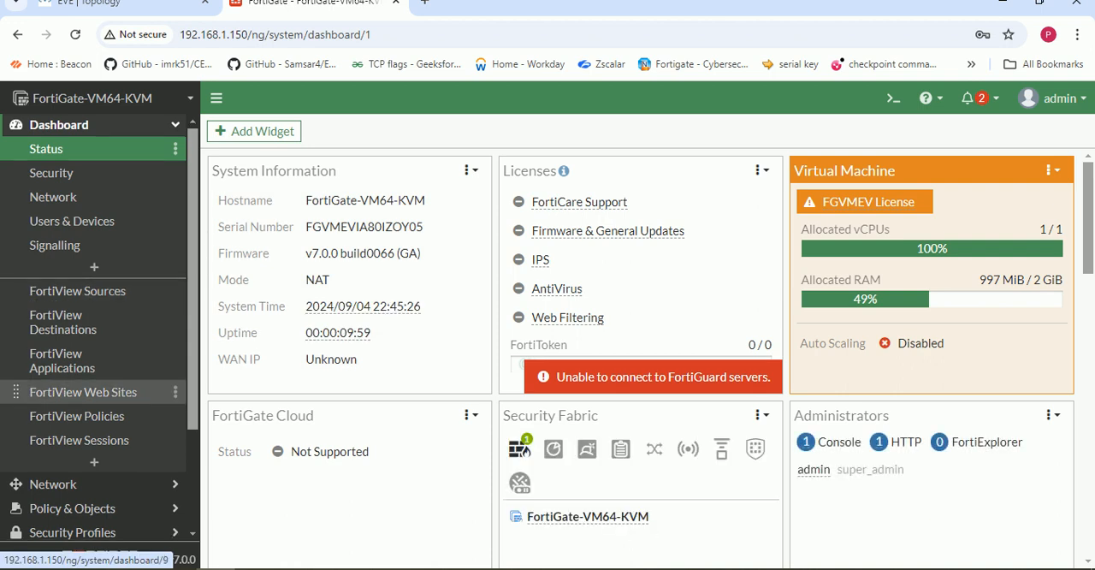
- Open the FortiGate's network interface list and expand the Policy & Objects section
scroll(94, 368, down, 2)
click(94, 346)
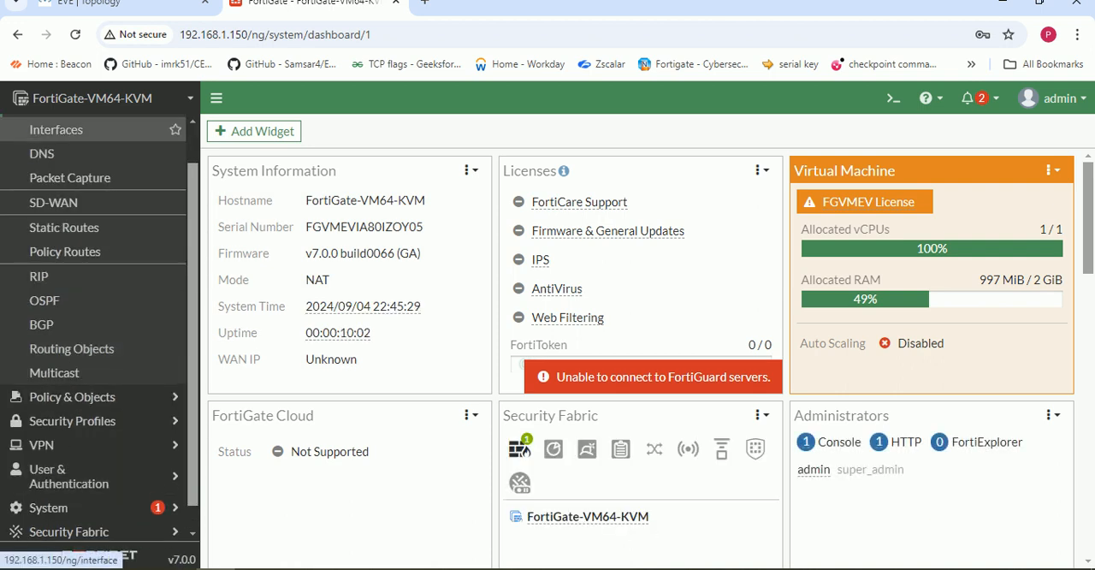
click(56, 129)
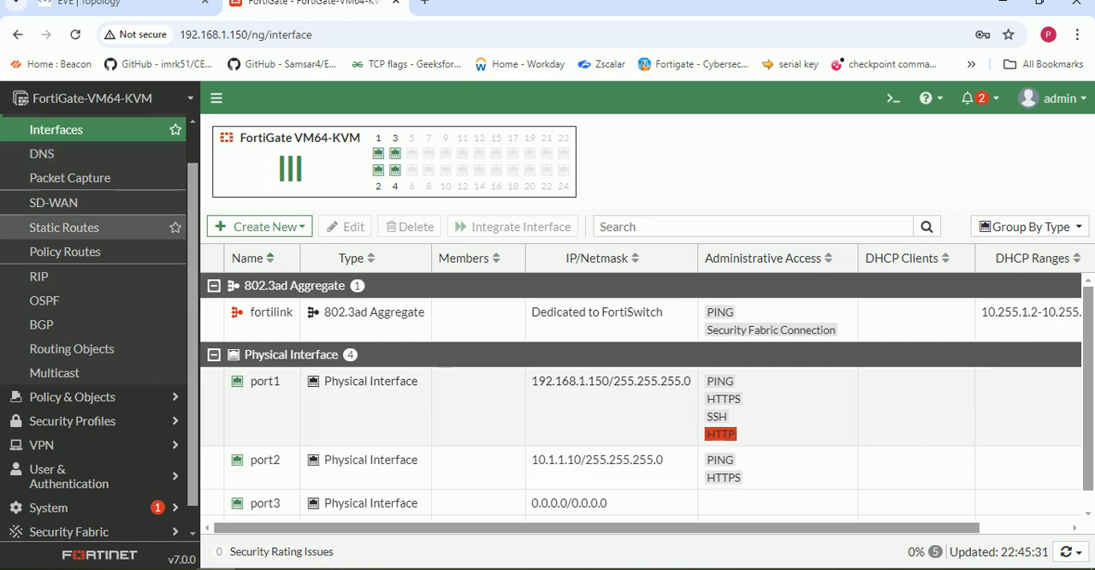
click(71, 396)
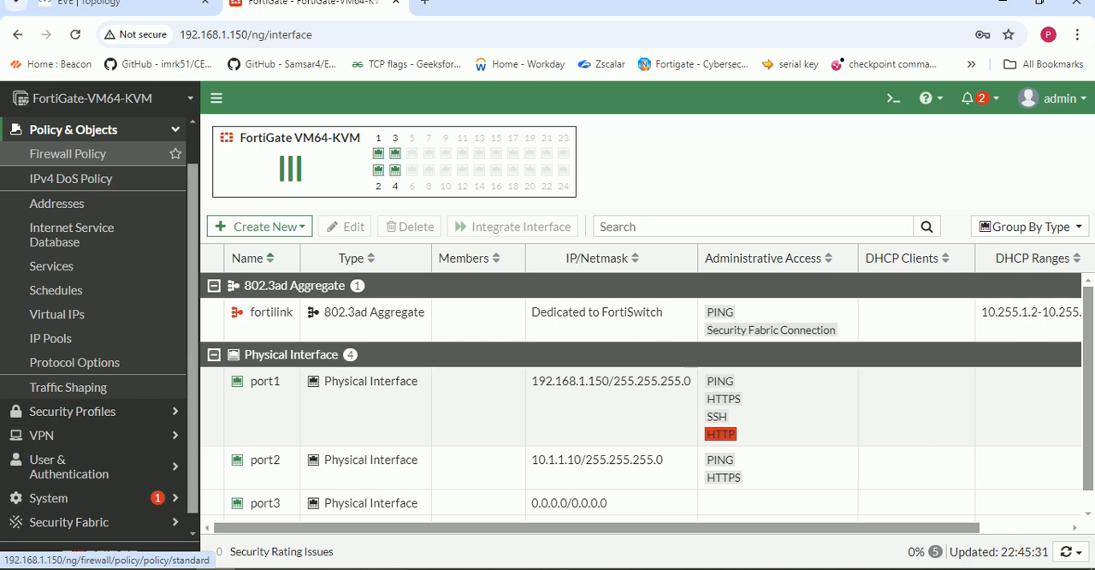
scroll(86, 154, up, 1)
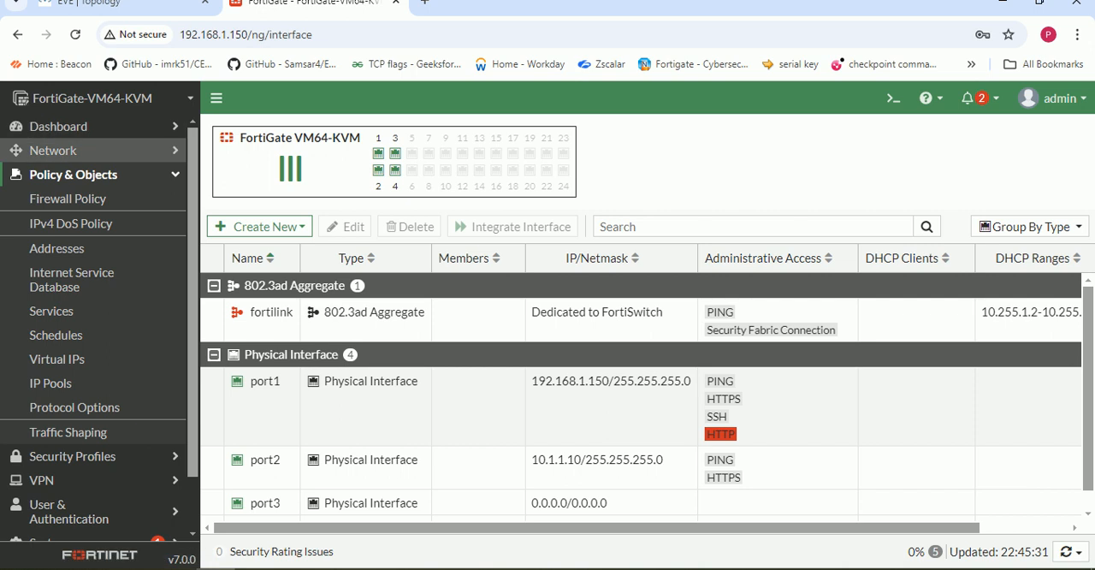
- Open the FortiGate's static routes in the Network section and start a new static route
click(53, 149)
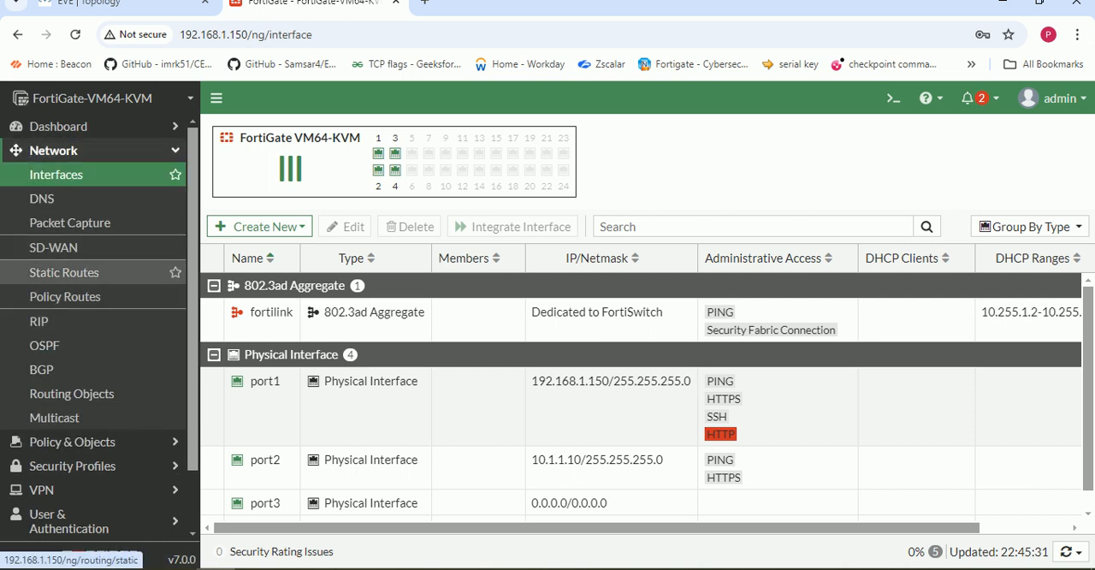
click(65, 272)
click(252, 131)
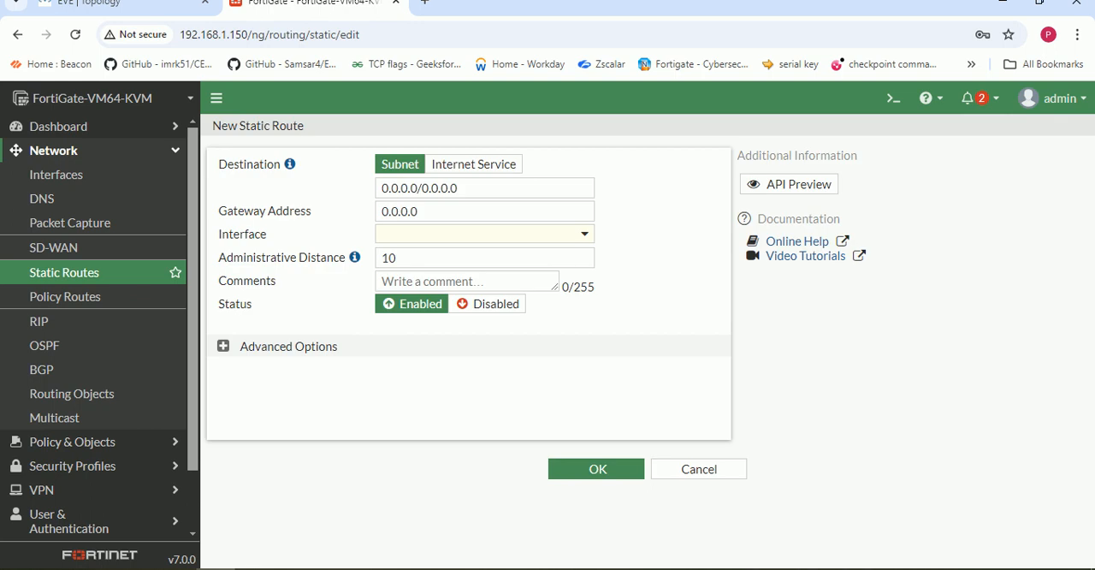
click(473, 164)
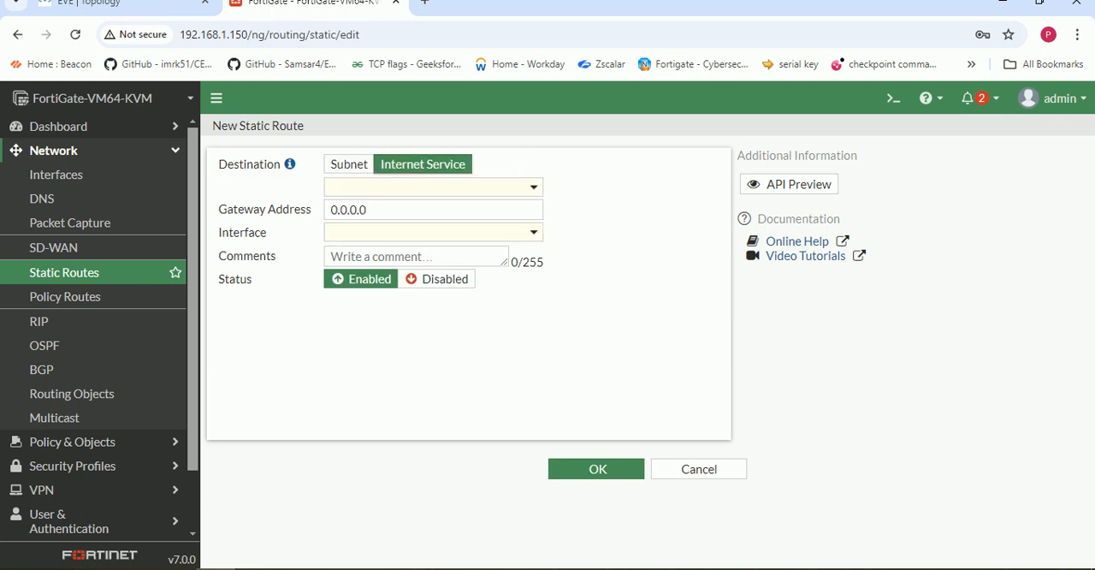
click(433, 232)
click(432, 232)
click(433, 187)
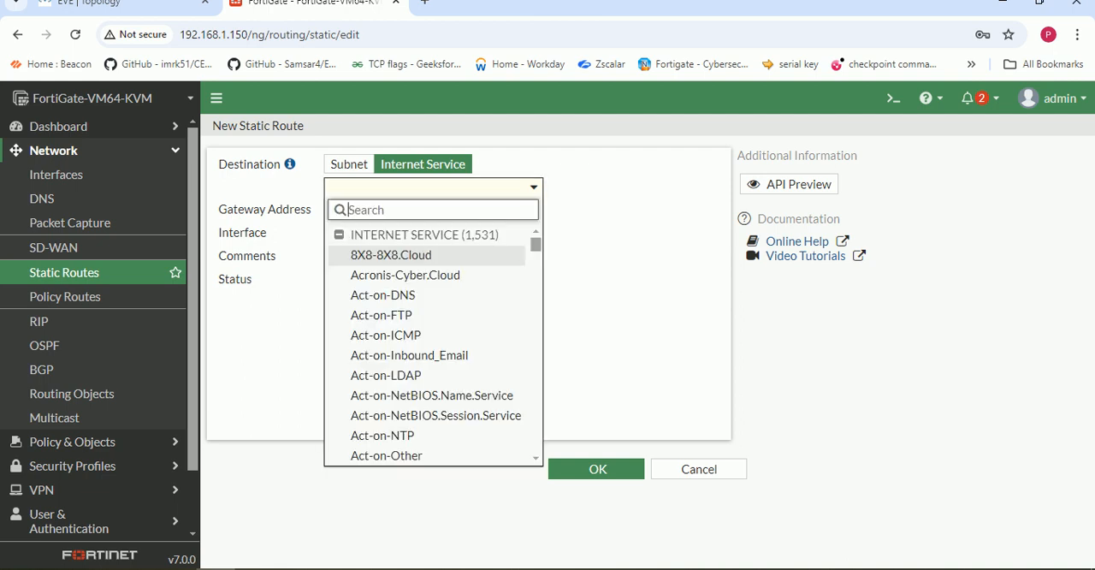
click(433, 187)
click(349, 164)
- Create the default static route for 0.0.0.0/0.0.0.0 with gateway 192.168.1.1 on port1, and expand the Policy & Objects section
click(479, 188)
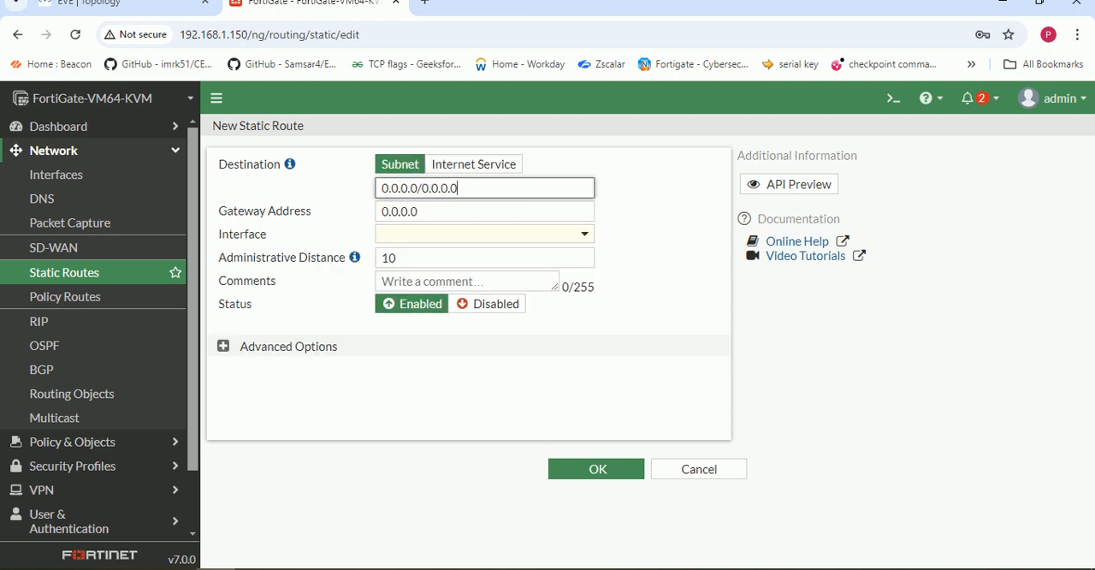
drag(460, 188, 380, 188)
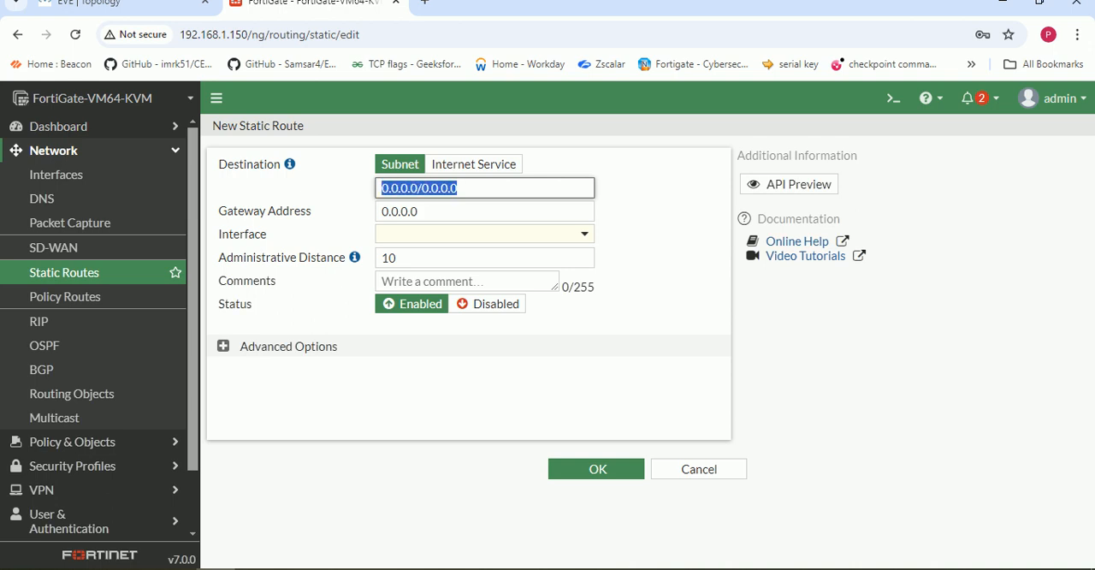
click(422, 211)
key(BackSpace)
key(BackSpace)
key(BackSpace)
key(BackSpace)
key(BackSpace)
key(BackSpace)
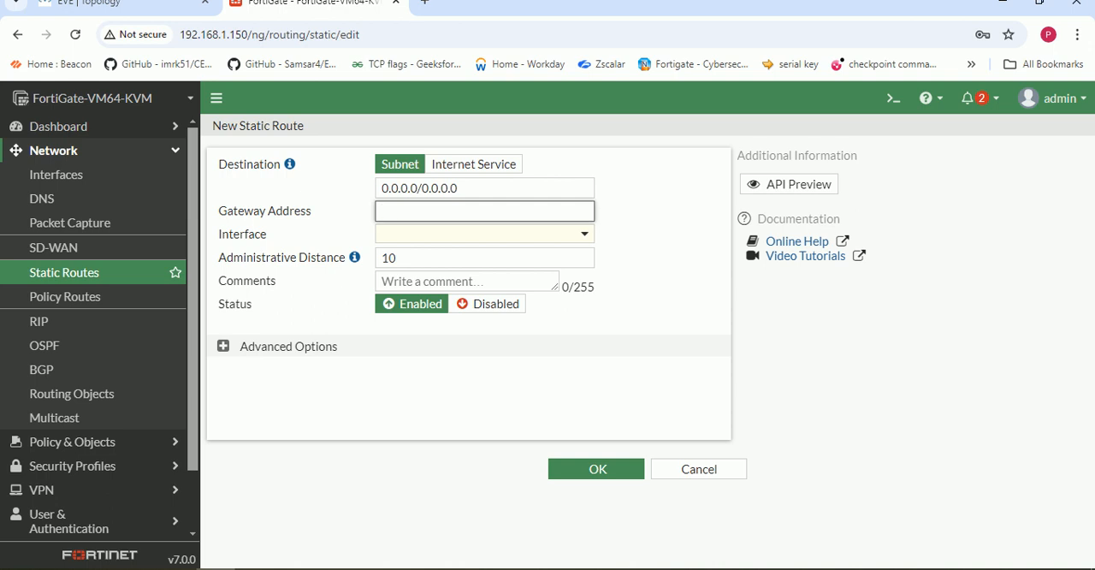
text(192.168.1.1)
click(484, 234)
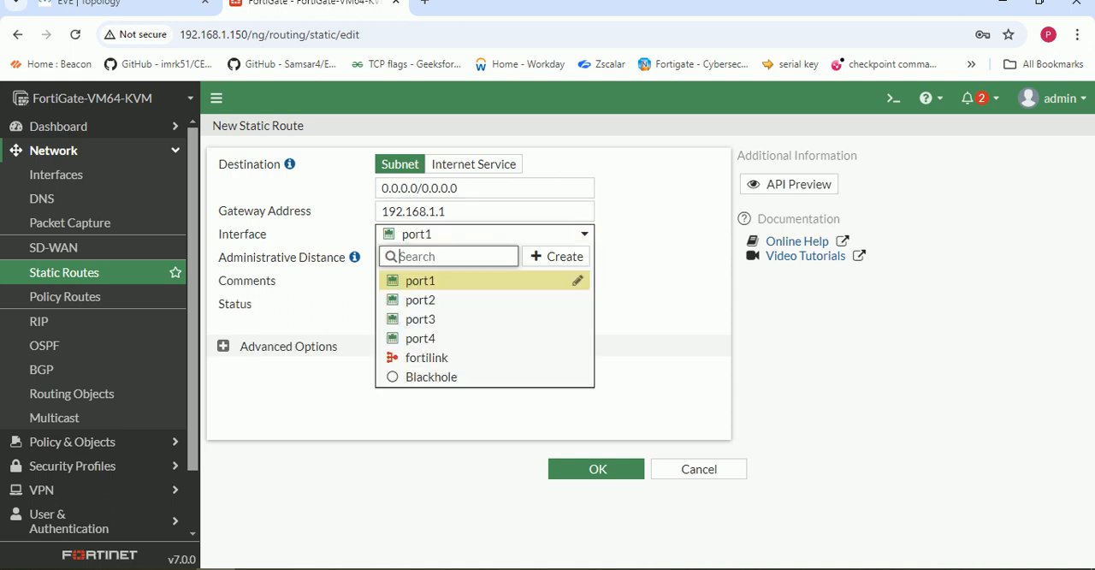
click(420, 281)
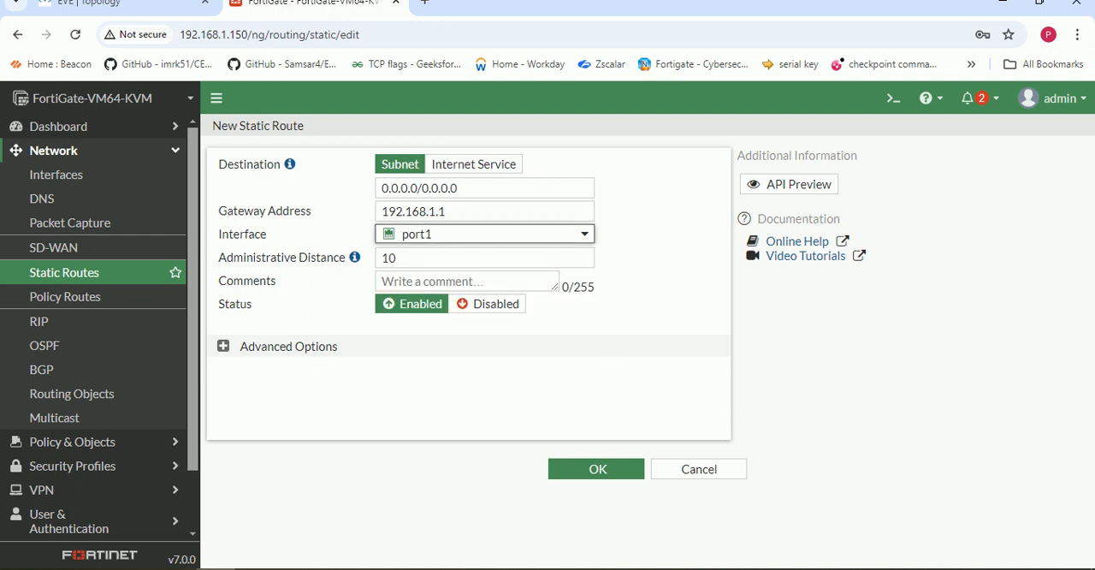
click(596, 469)
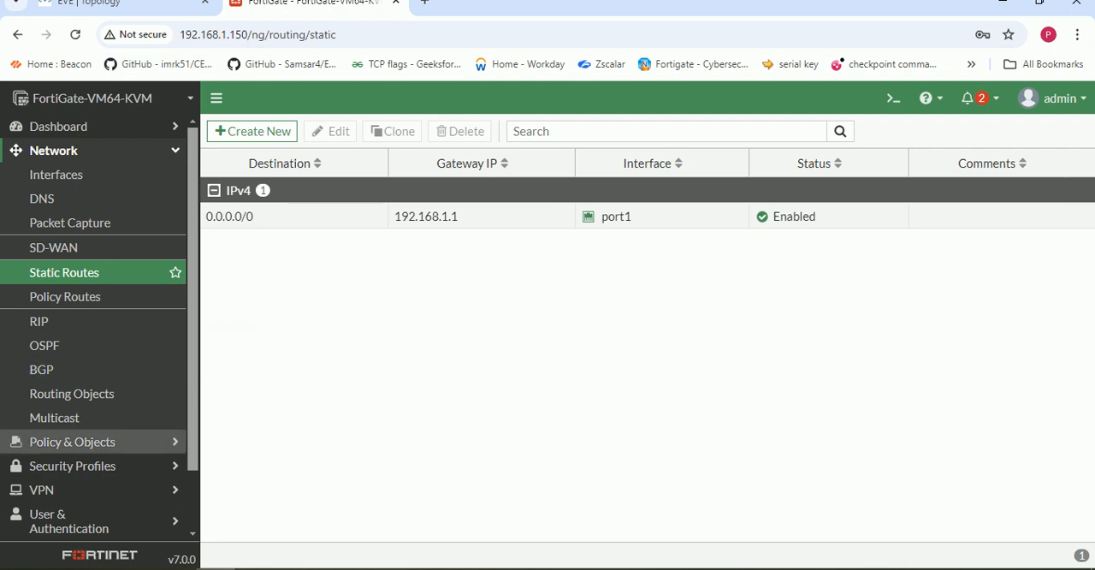
click(72, 443)
click(137, 569)
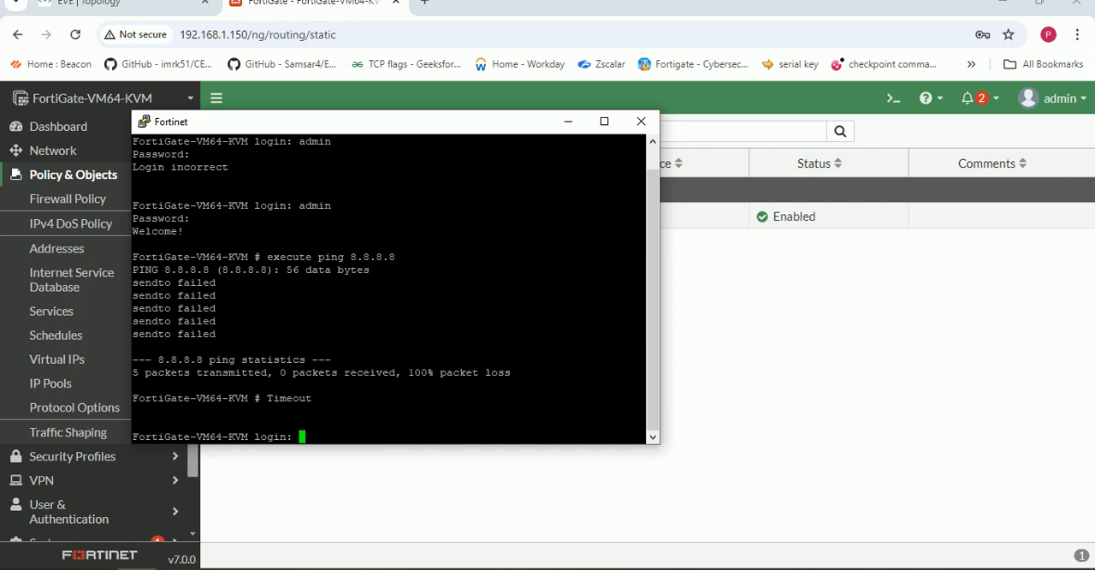
text(adm)
click(568, 121)
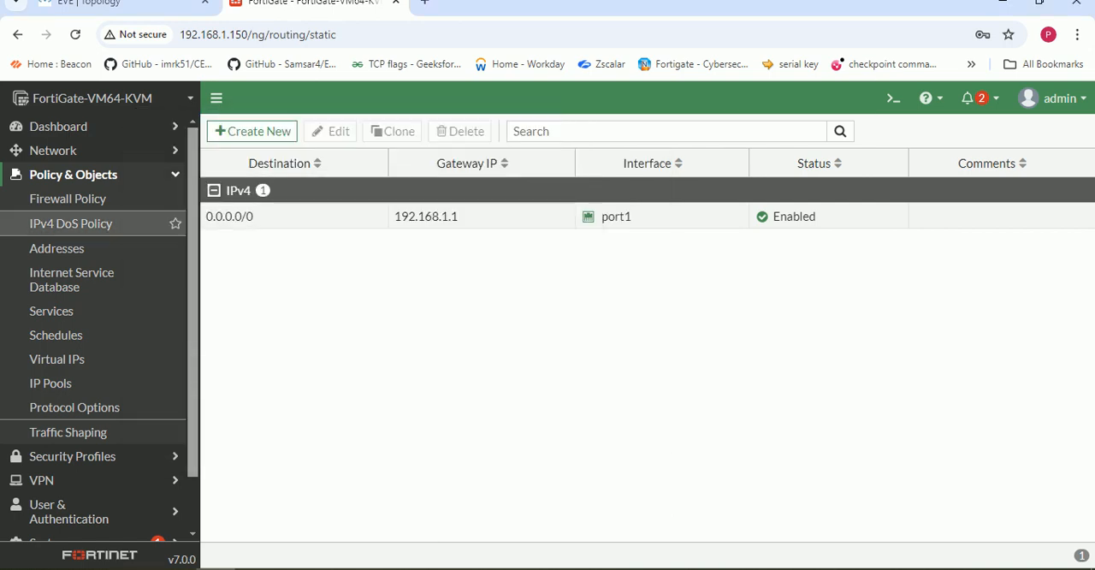
- Start a new firewall policy named WEB-Policy with port2 as incoming interface and port1 as outgoing interface
click(67, 198)
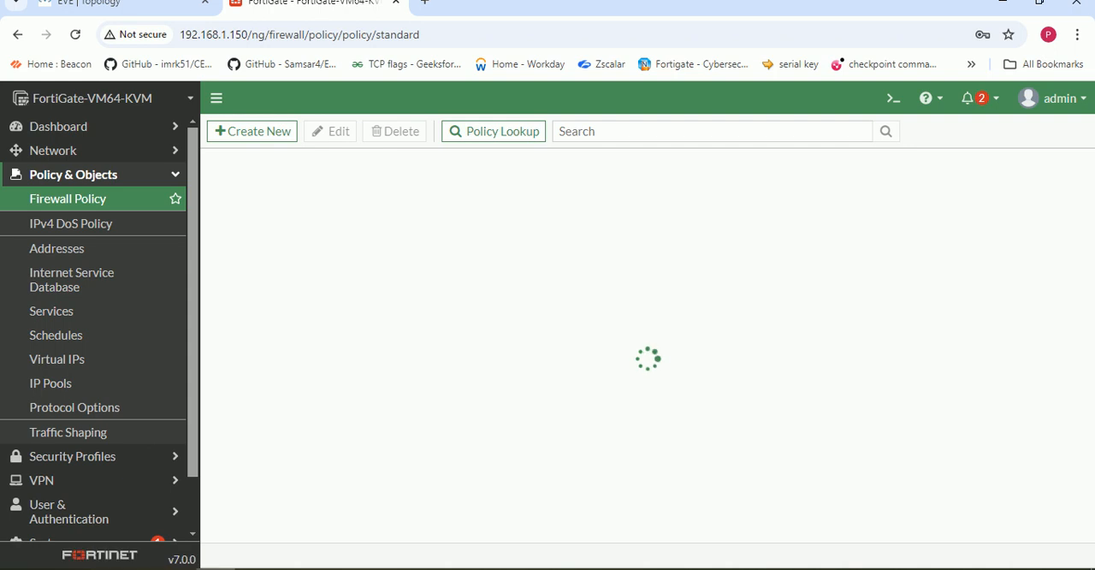
click(253, 131)
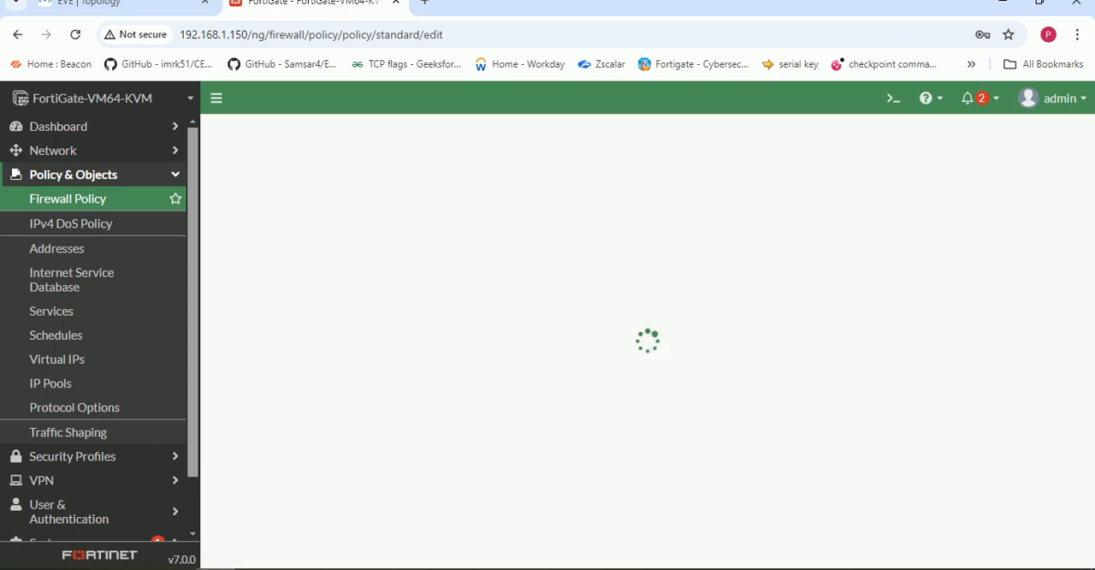
click(441, 177)
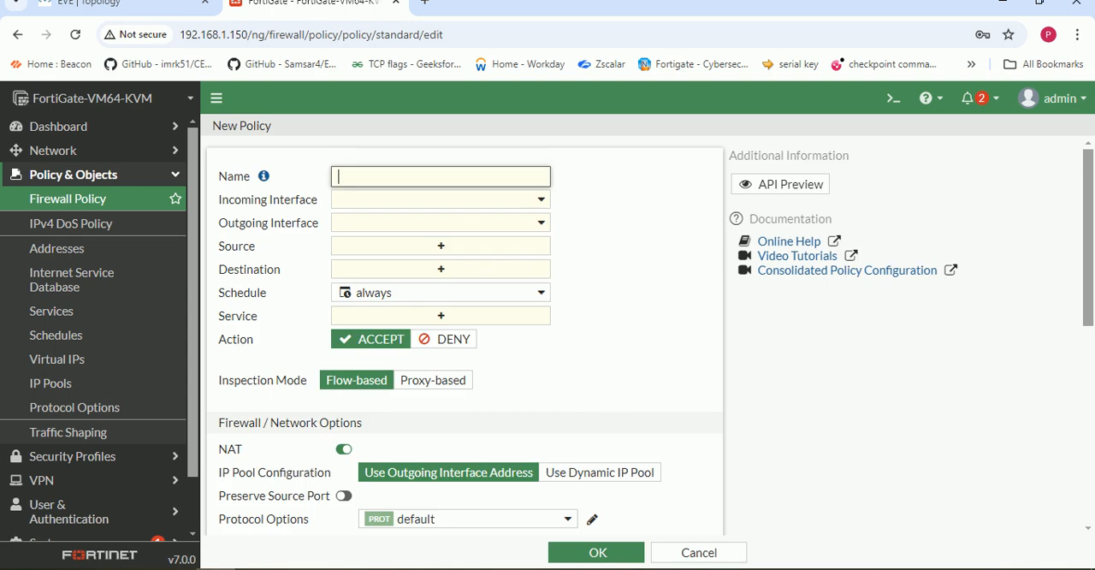
text(WEB-Policy)
click(441, 199)
click(377, 265)
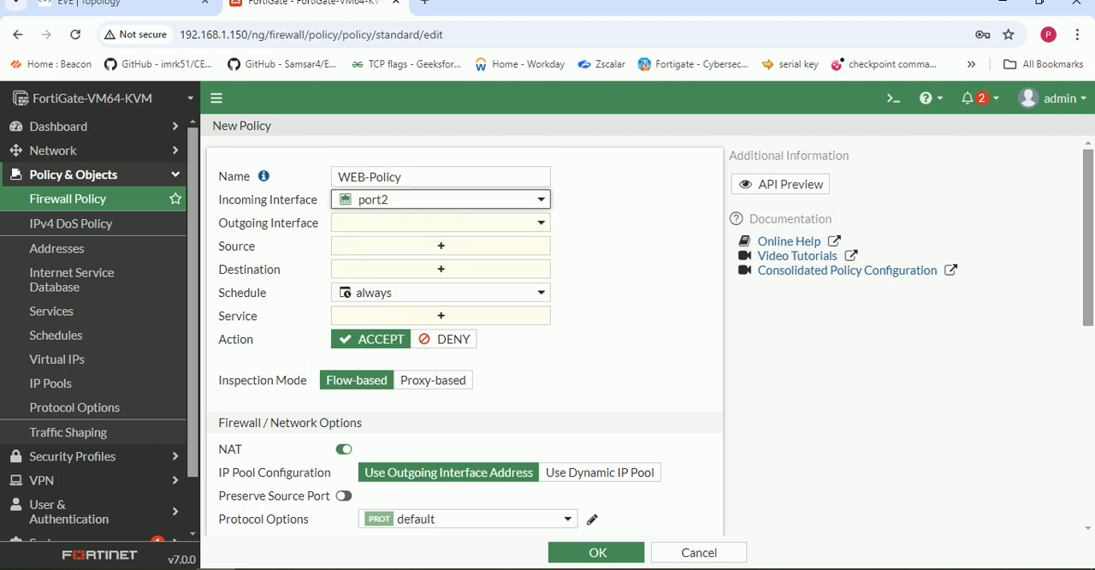
click(440, 222)
click(376, 270)
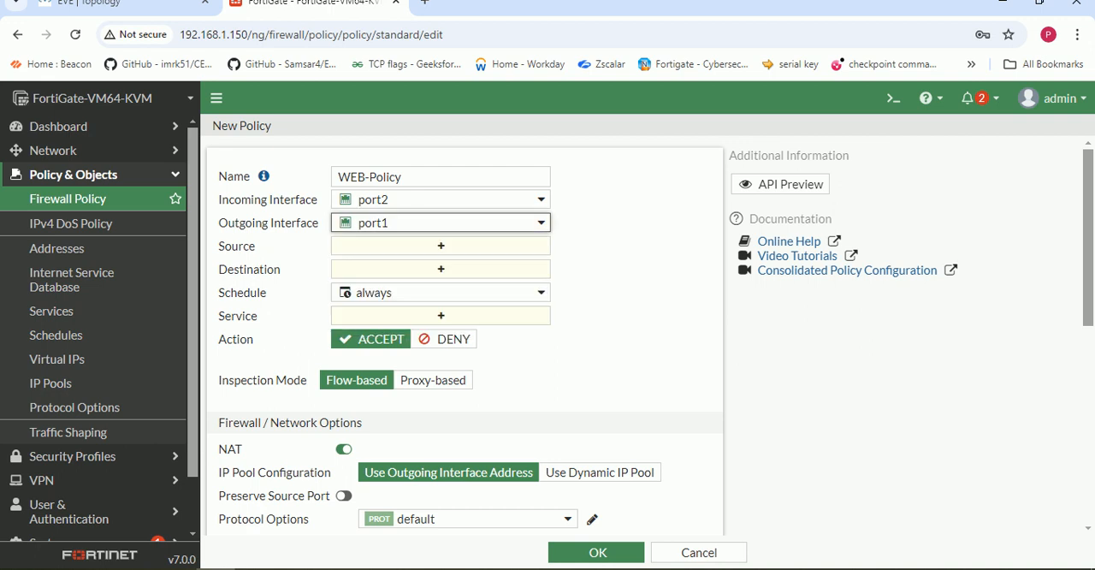
- Set the policy's source and destination addresses to all and its service to ALL
click(440, 246)
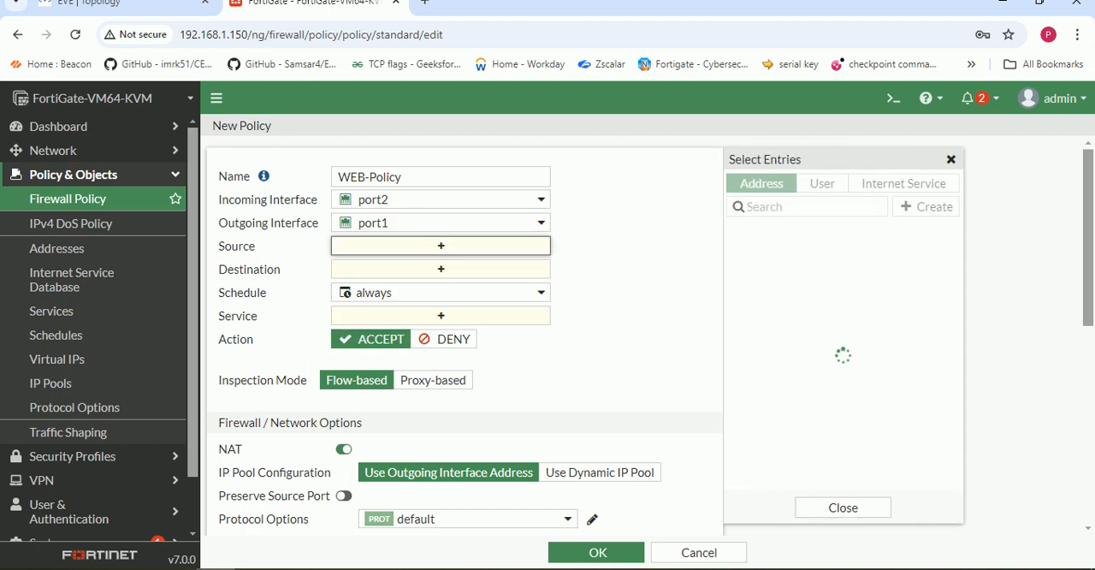
click(757, 252)
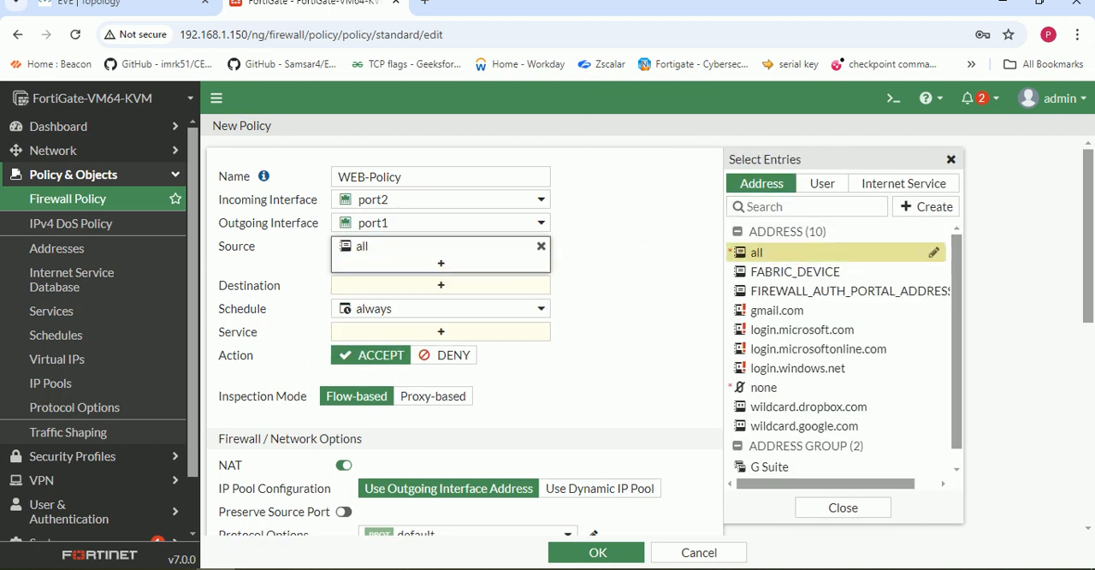
click(441, 284)
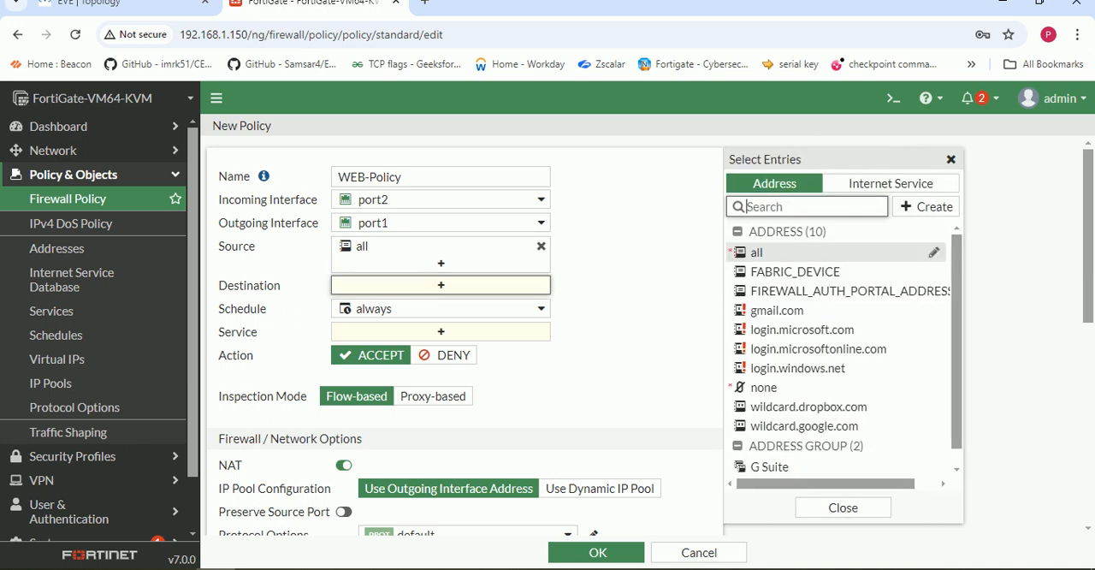
click(757, 252)
click(441, 347)
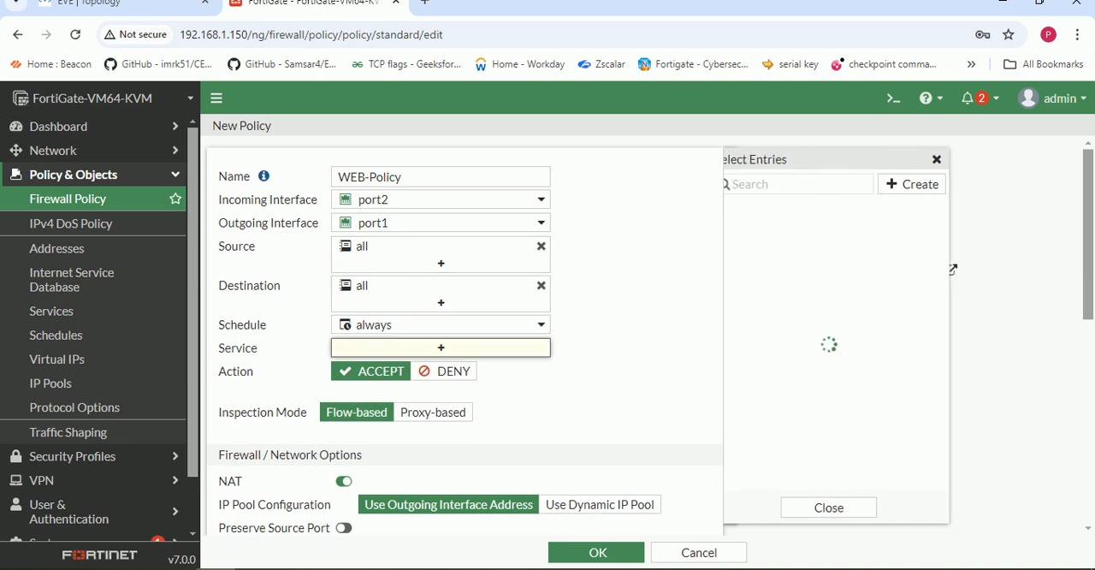
click(760, 247)
- Set WEB-Policy to log allowed traffic for All Sessions and save the policy
scroll(462, 342, down, 1)
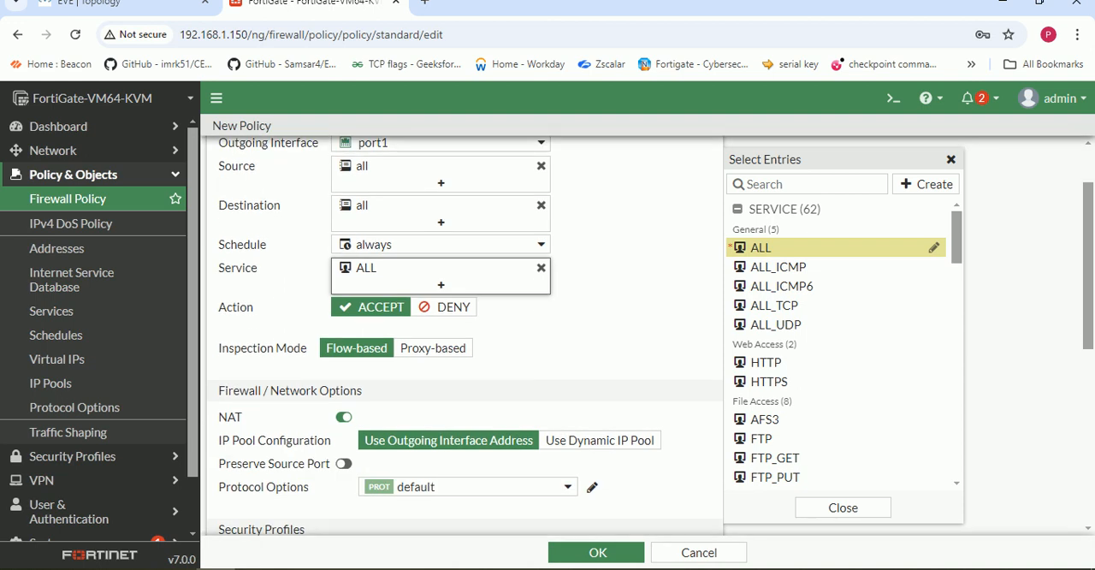
scroll(462, 342, down, 2)
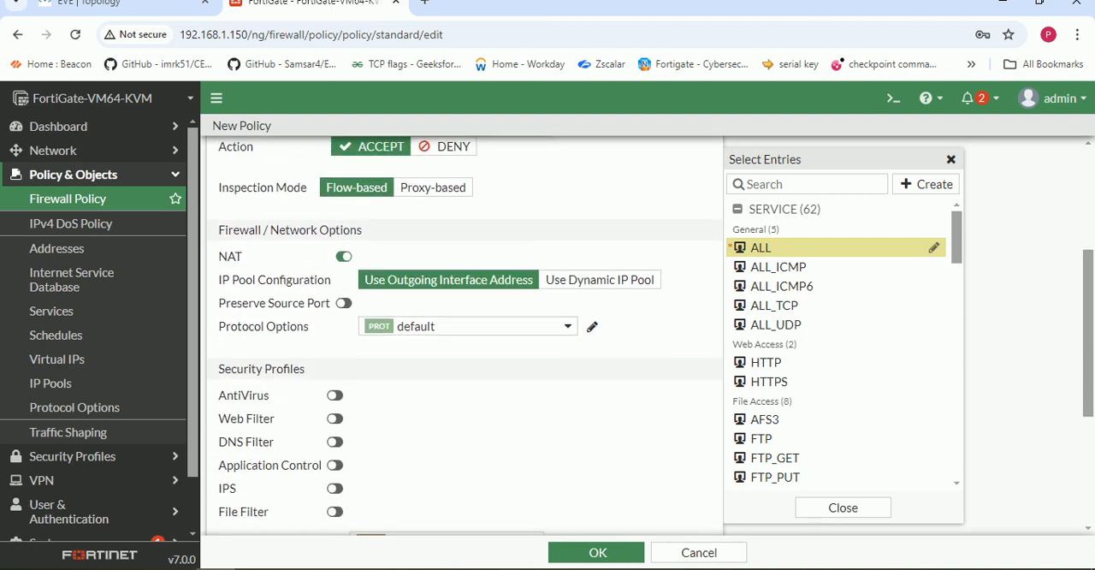
drag(219, 394, 277, 443)
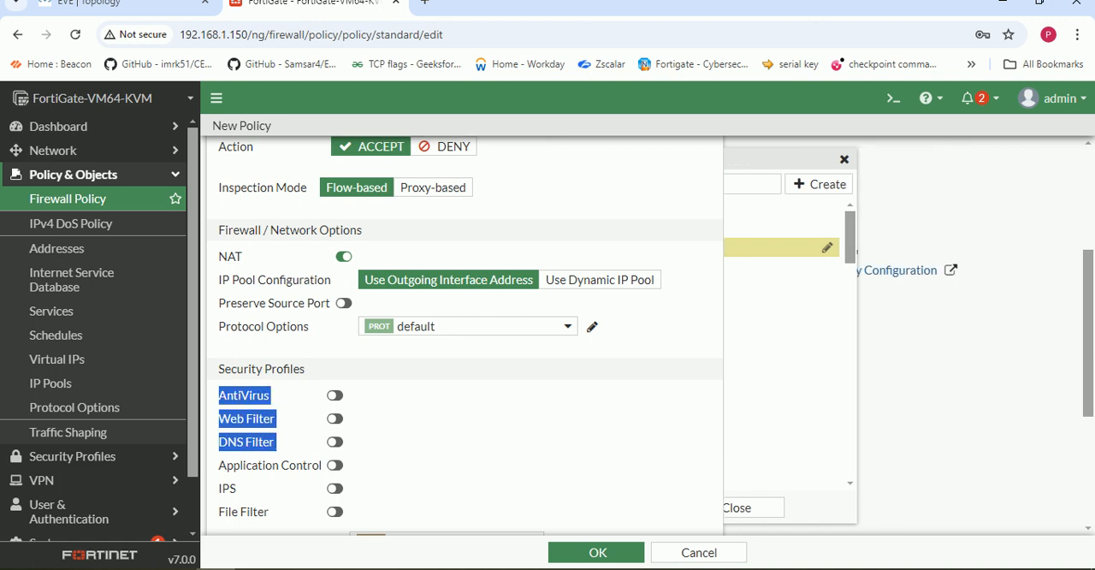
click(411, 442)
scroll(465, 342, down, 3)
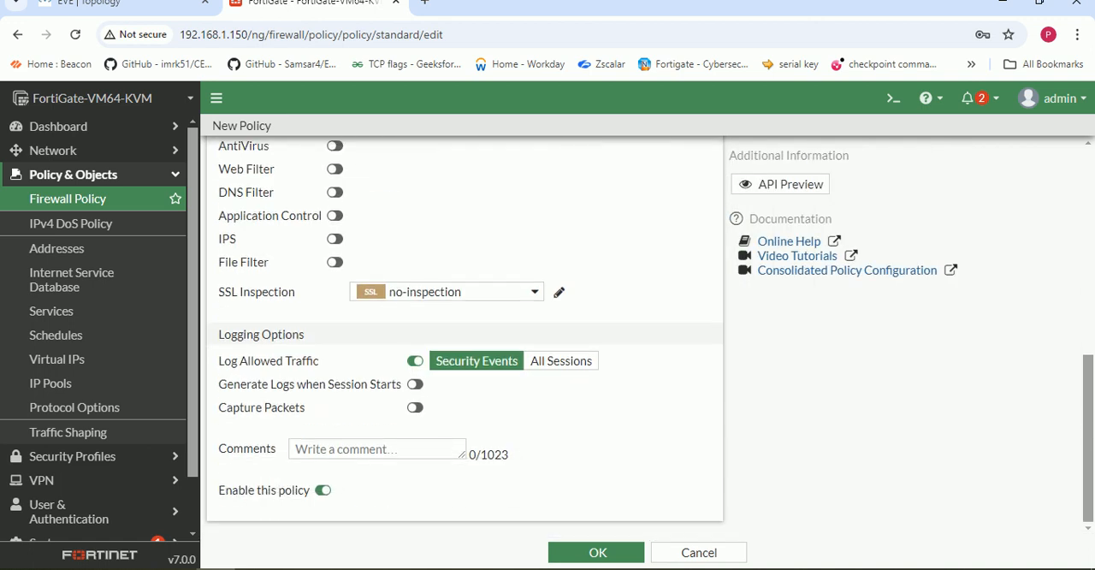
click(562, 360)
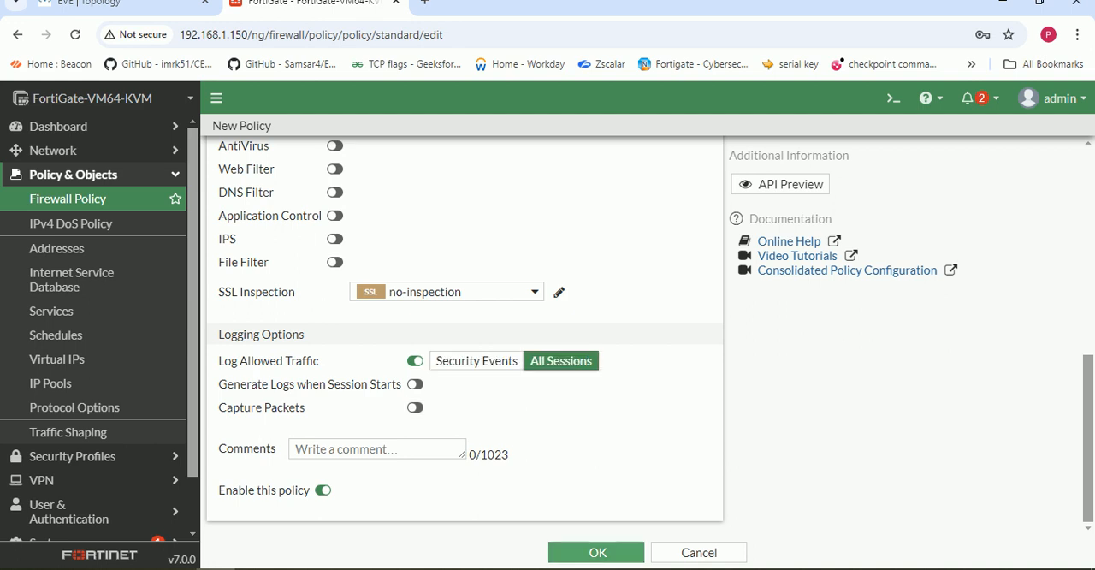
click(597, 552)
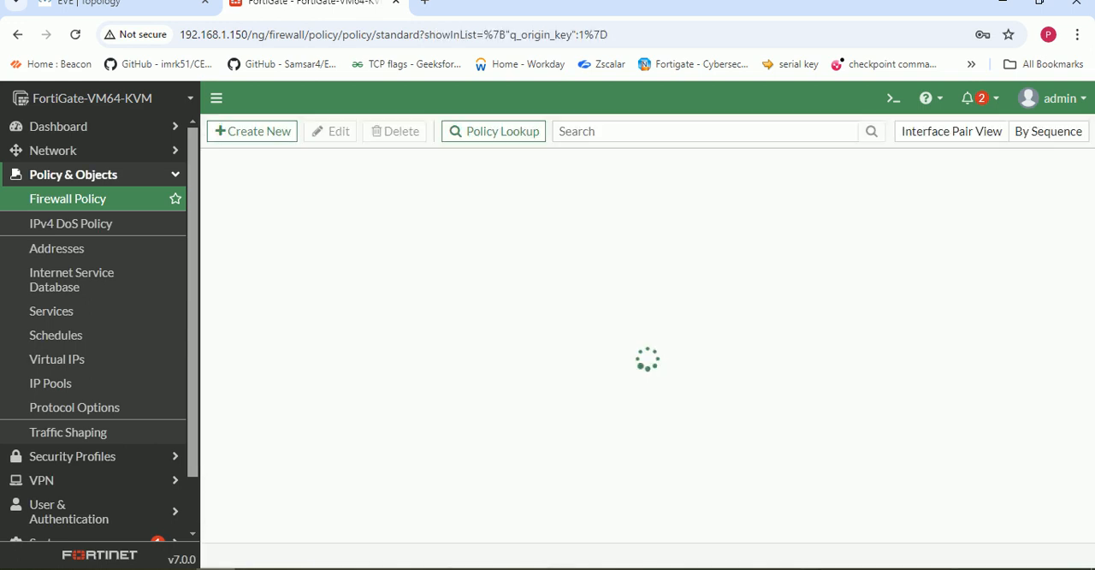
- Search for google in the Win virtual machine's Chrome browser and reload the results page several times
mouse_move(294, 569)
click(293, 513)
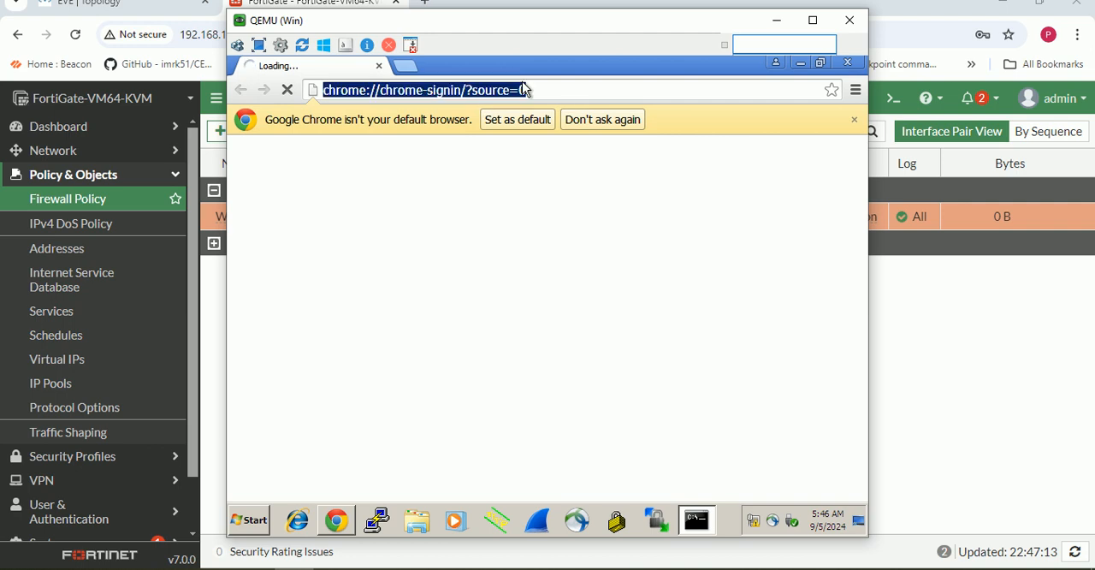
text(googl)
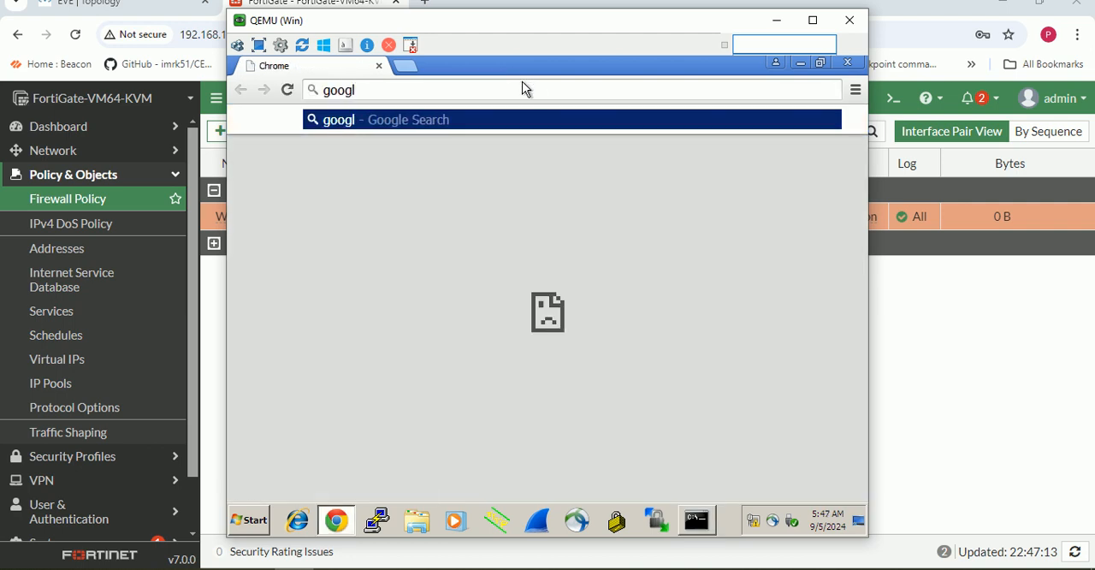
text(e)
key(Return)
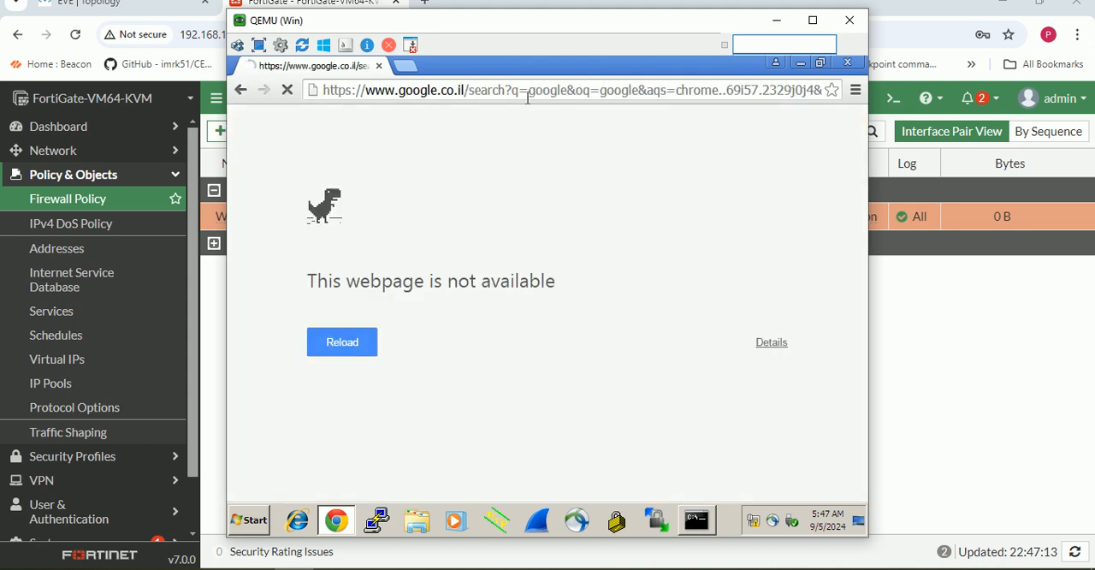
click(360, 353)
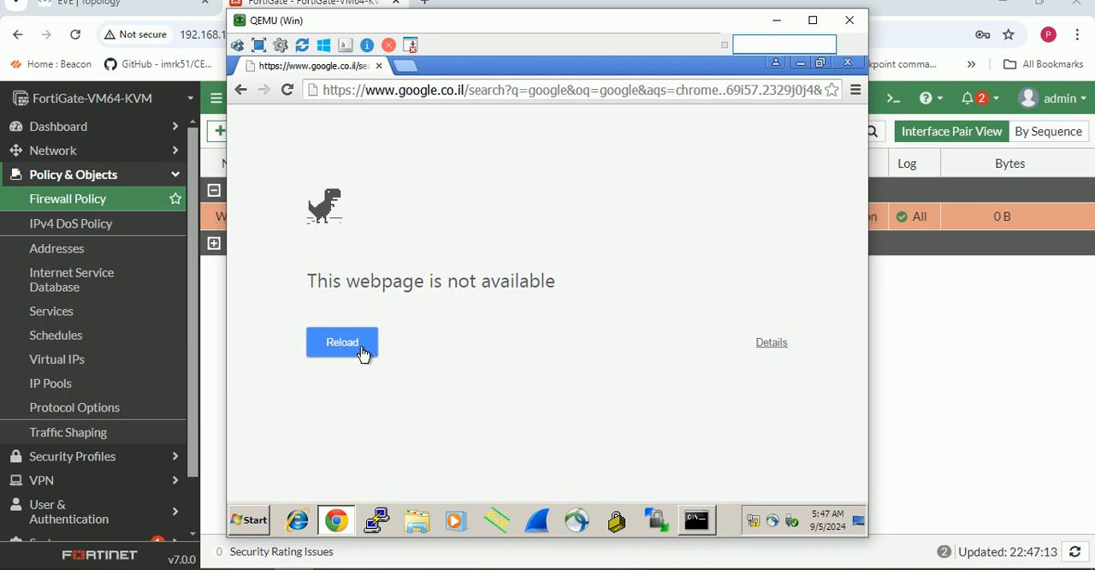
click(362, 353)
click(362, 354)
click(361, 354)
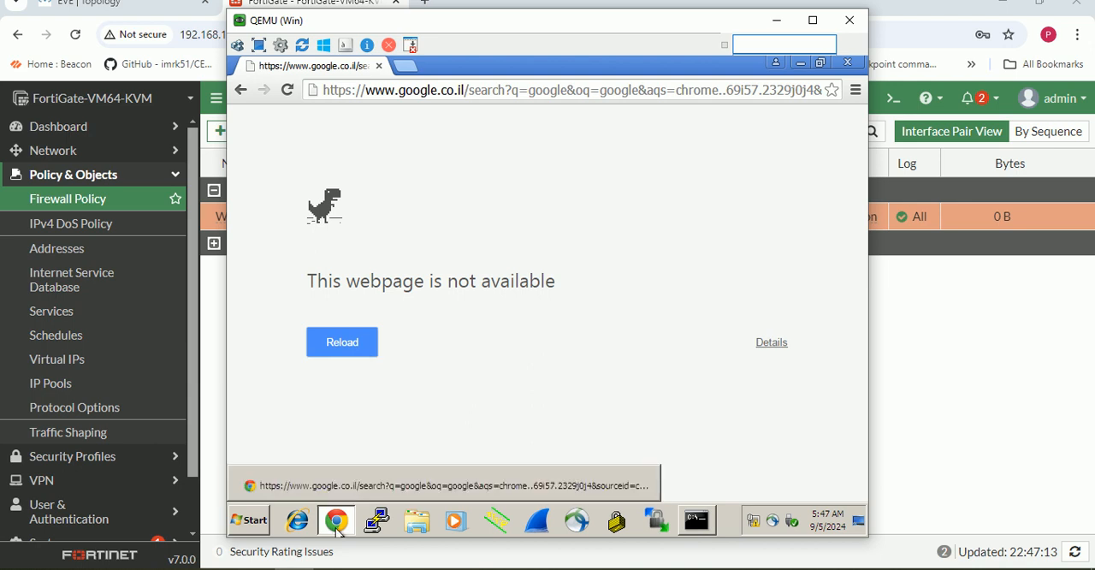
- Ping 192.168.1.1 from the Win virtual machine's command prompt and stop the ping
click(699, 524)
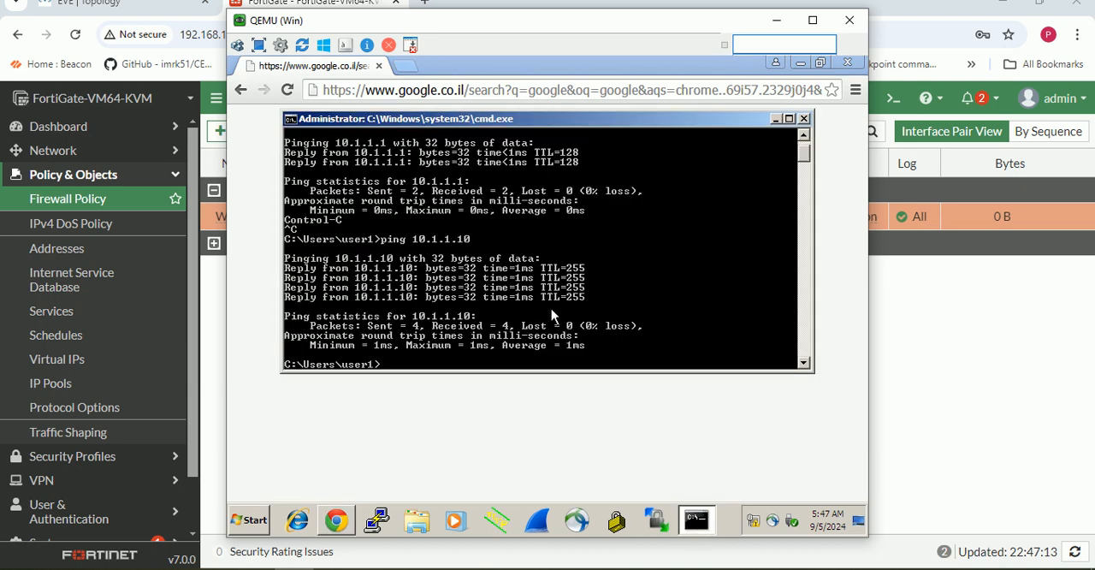
text(ping 10.1.1.10)
key(BackSpace)
key(BackSpace)
key(BackSpace)
key(BackSpace)
key(BackSpace)
text(192.168.1.1)
key(Return)
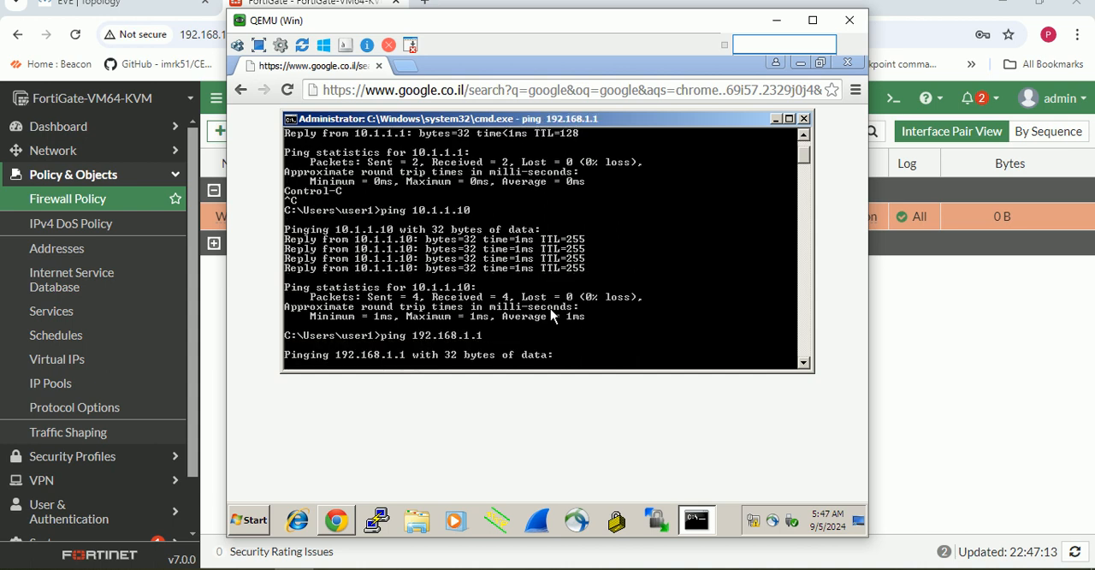
key(ctrl+c)
- Ping 192.168.1.150 from the command prompt, stop it, and refresh the FortiGate's firewall policy list
key(Up)
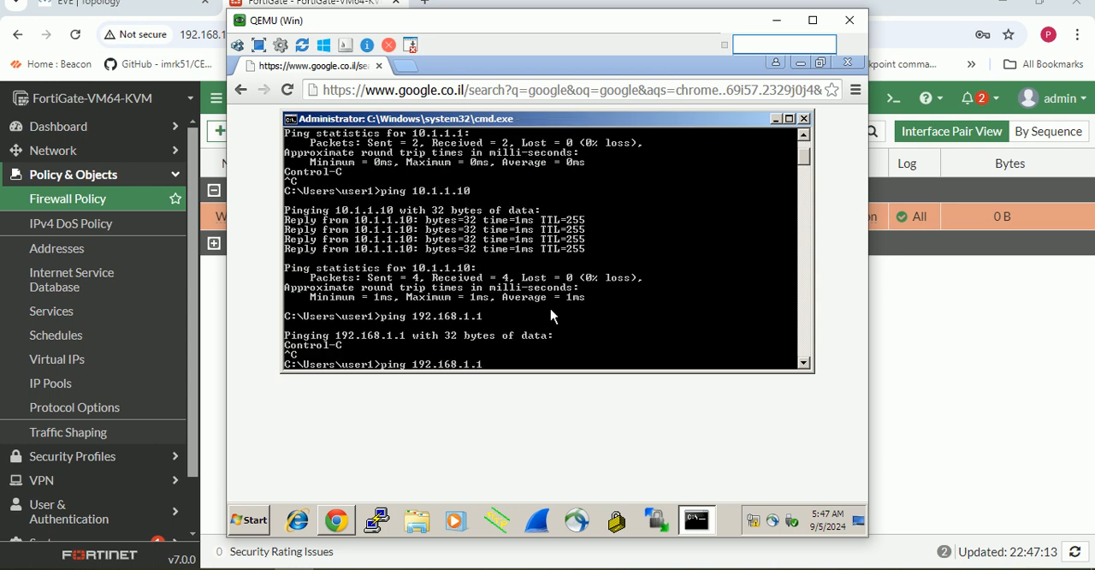
key(BackSpace)
text(10)
key(BackSpace)
key(BackSpace)
text(150)
key(Return)
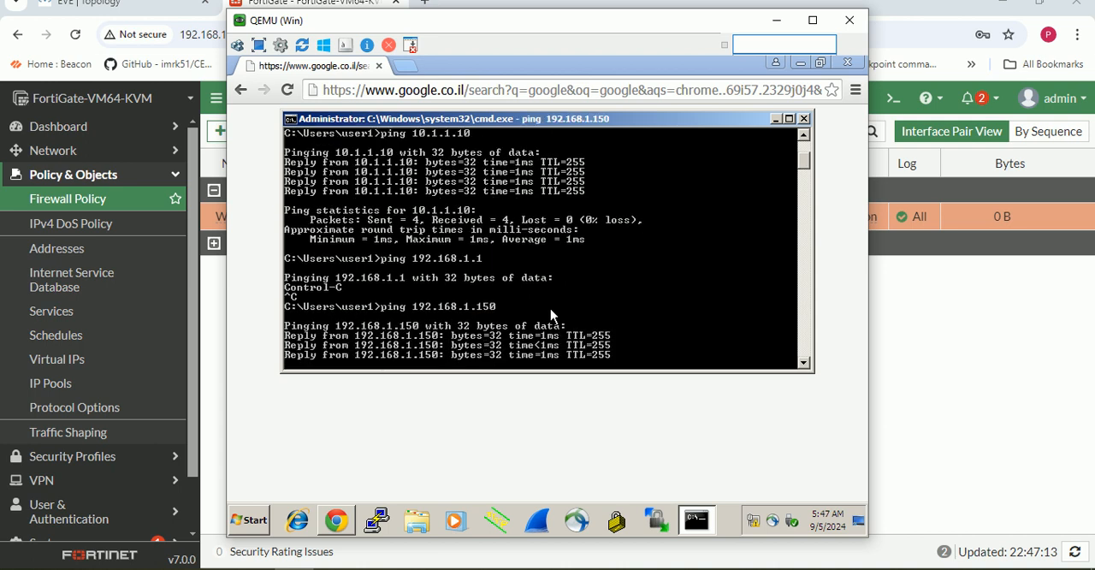
key(ctrl+c)
click(776, 21)
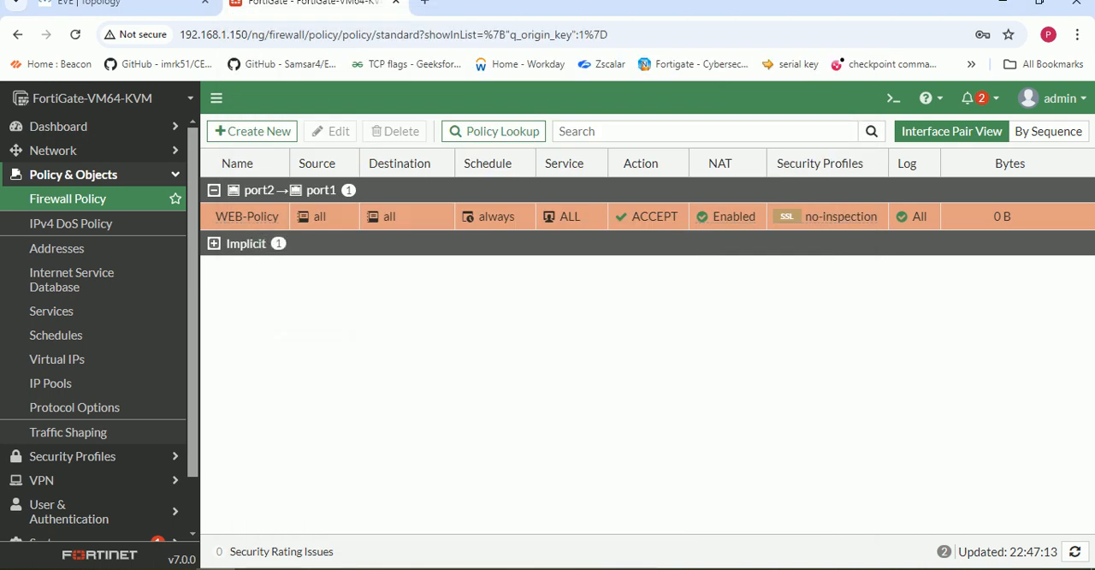
key(F5)
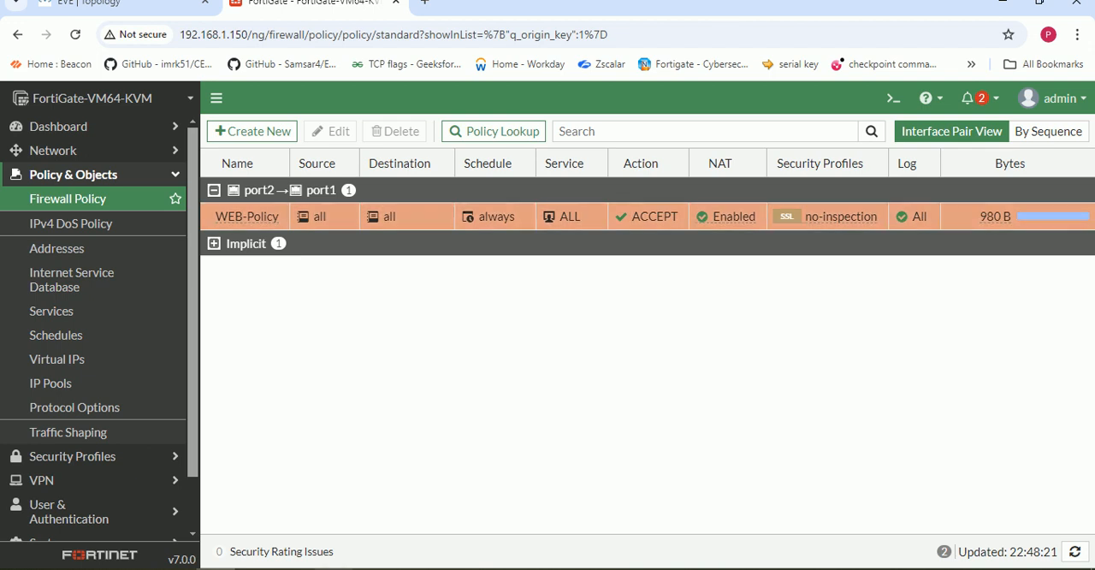
- Run a continuous ping (-t) to 192.168.1.150 while reloading the policy list to check WEB-Policy's byte counter, and stop the ping
click(296, 568)
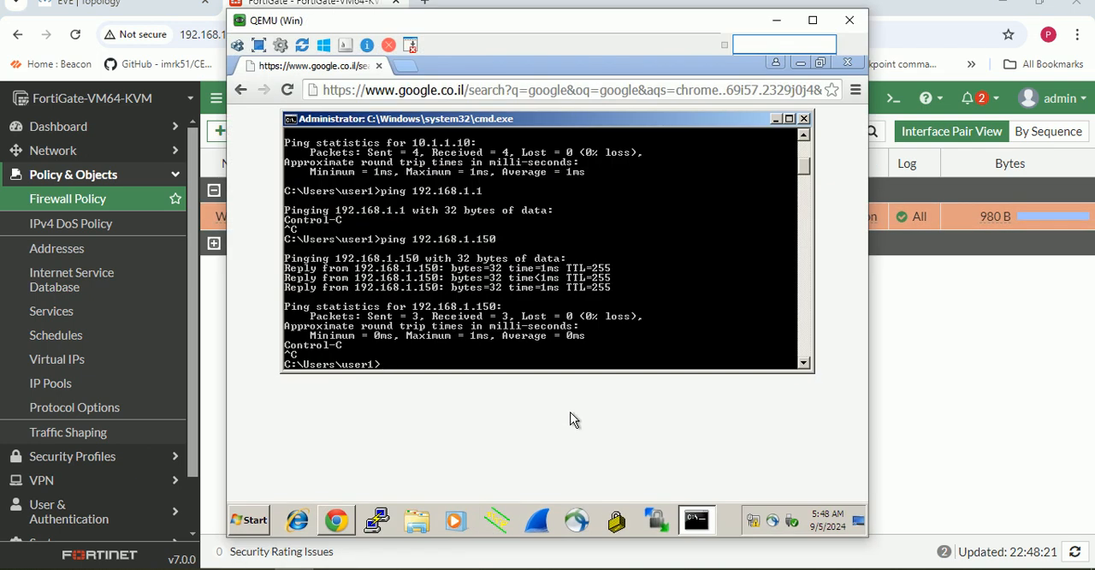
key(Up)
text(-t)
key(Return)
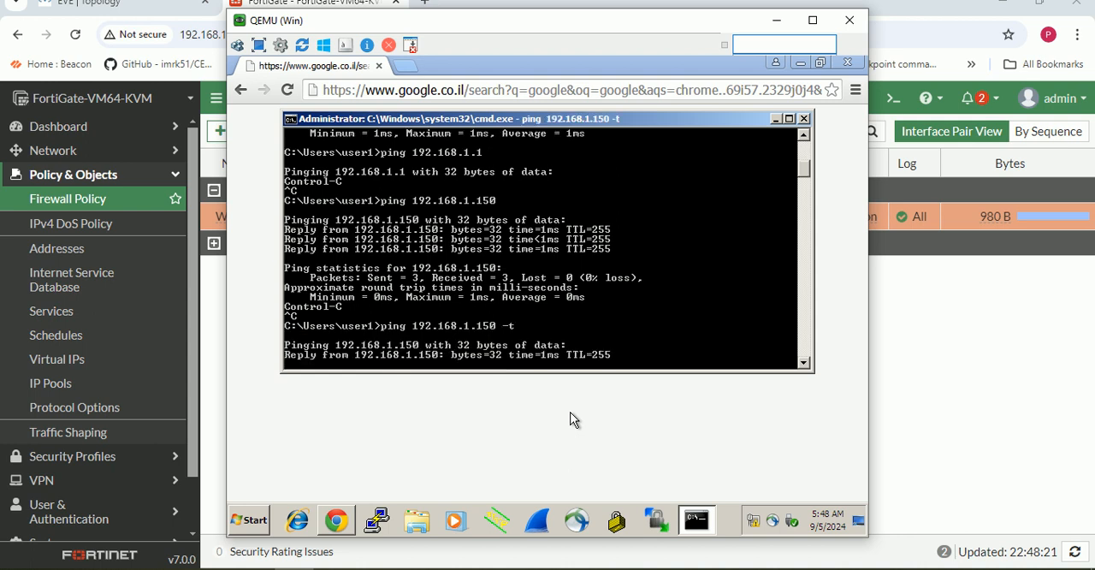
click(776, 20)
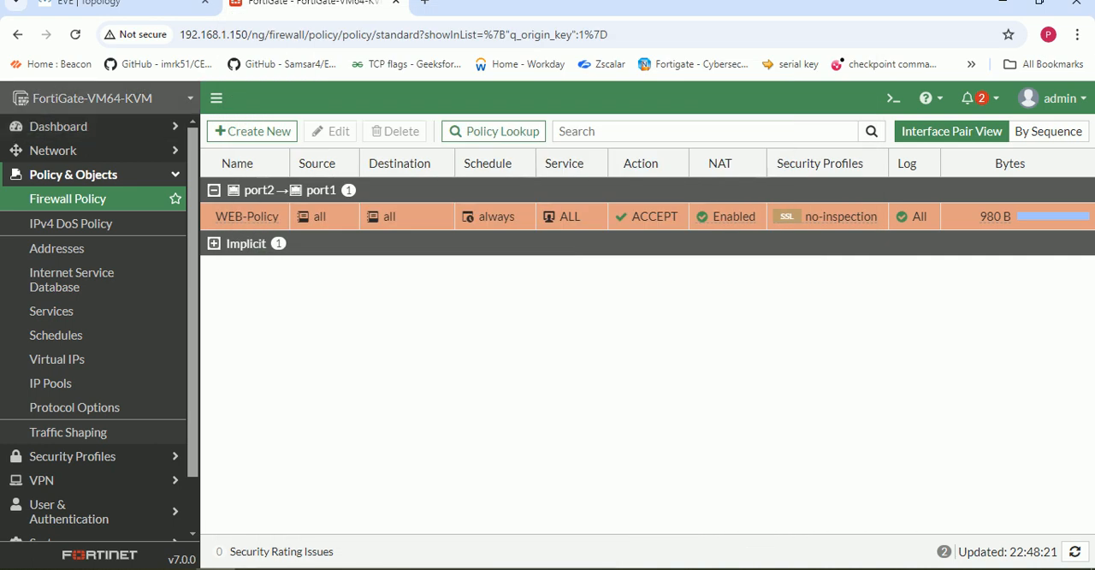
click(76, 34)
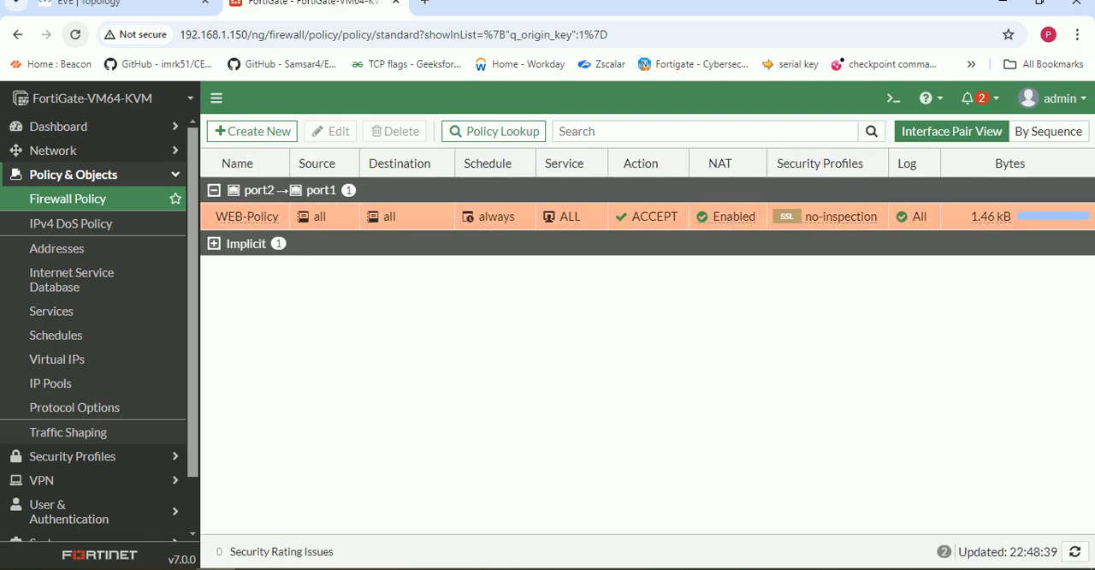
click(75, 34)
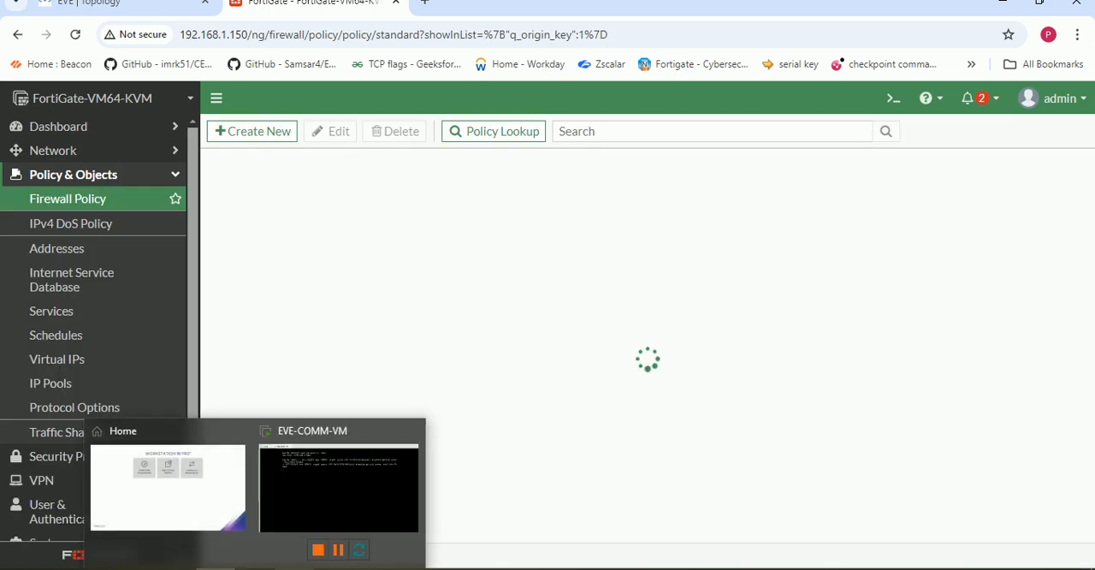
mouse_move(294, 568)
click(294, 505)
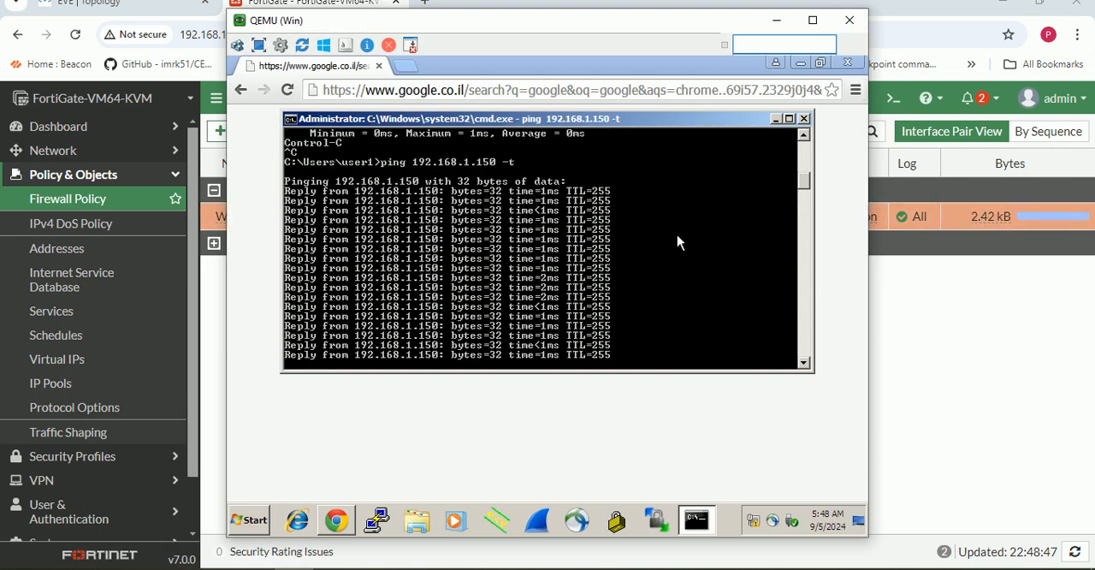
key(ctrl+c)
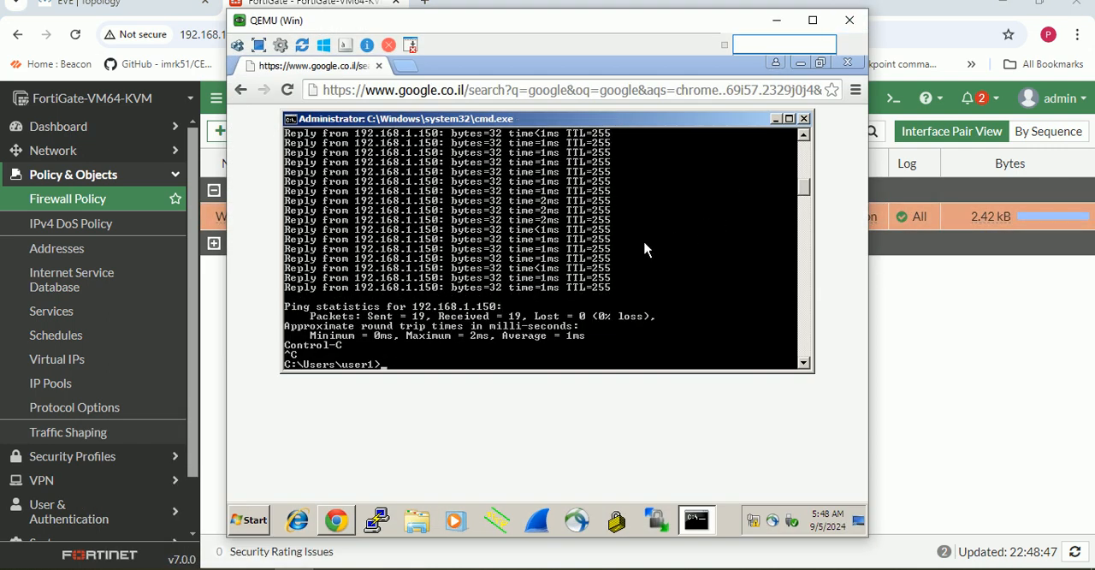
- Ping 8.8.8.8 from the Win virtual machine's command prompt and stop the ping
key(Up)
key(BackSpace)
key(BackSpace)
key(BackSpace)
key(BackSpace)
key(BackSpace)
key(BackSpace)
key(BackSpace)
key(BackSpace)
key(BackSpace)
key(BackSpace)
key(BackSpace)
key(BackSpace)
text(10.1.1.10)
text(8.8.8.8)
key(Return)
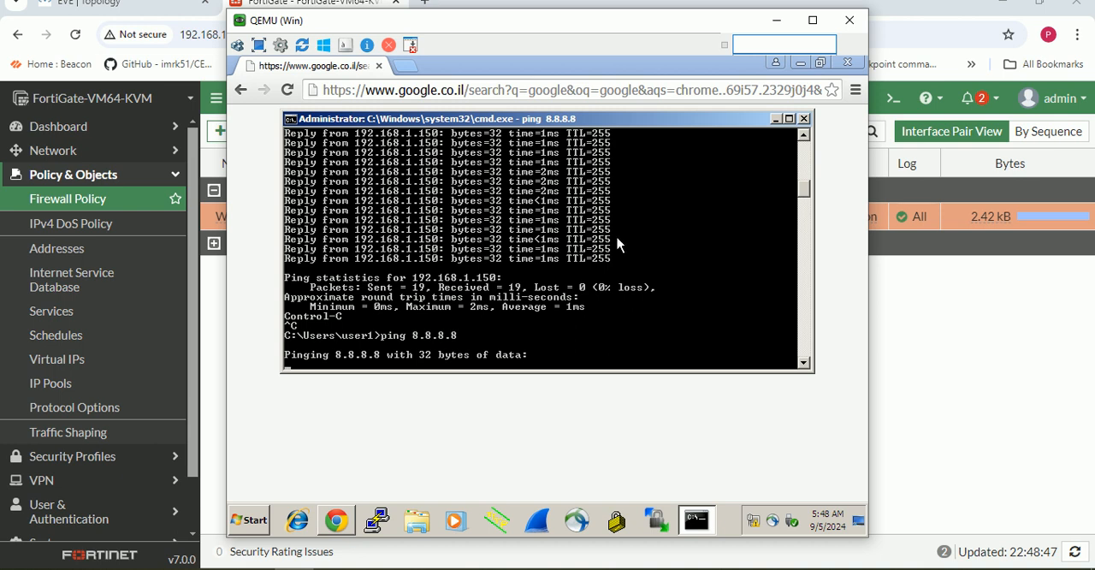
key(ctrl+c)
- Start a continuous ping (-t) to 8.8.8.8 and minimize the virtual machine's window
key(Up)
text(-t)
key(Return)
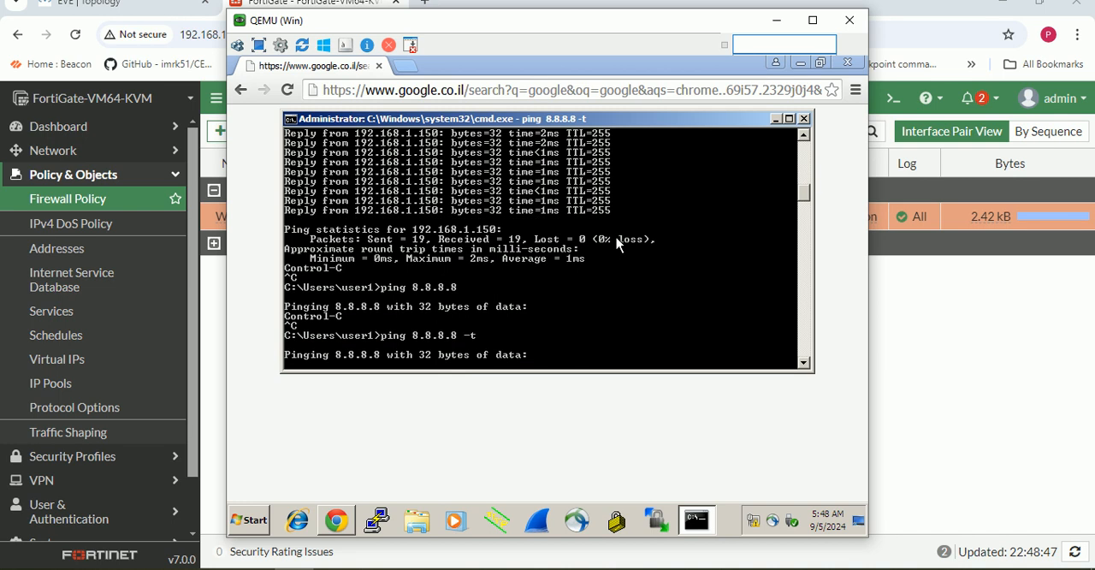
click(841, 70)
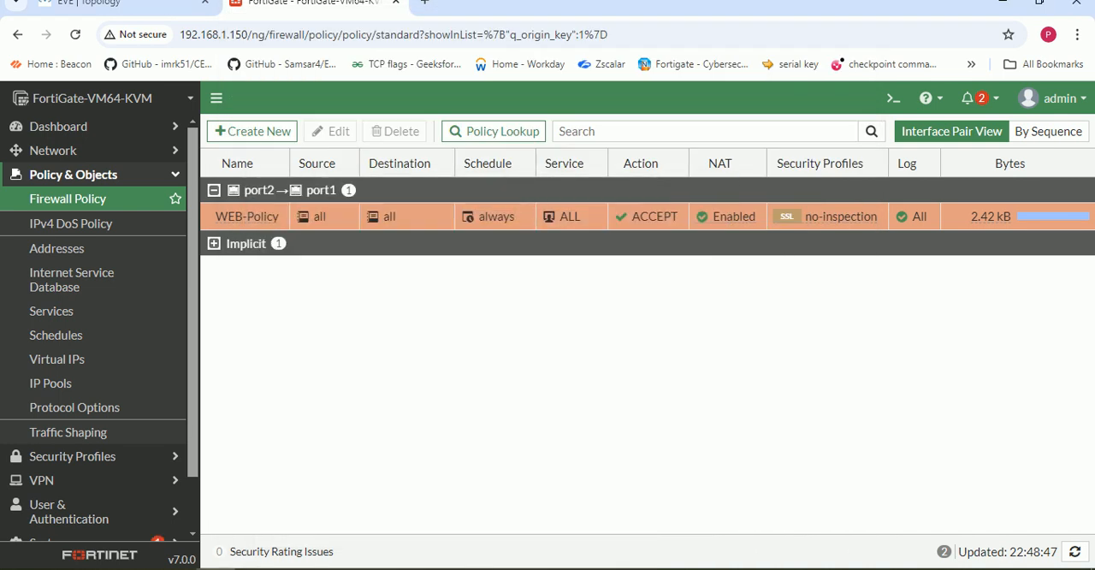
- Switch to VMware Workstation and look up the gateway IP in VMnet8's NAT settings in the Virtual Network Editor
click(260, 568)
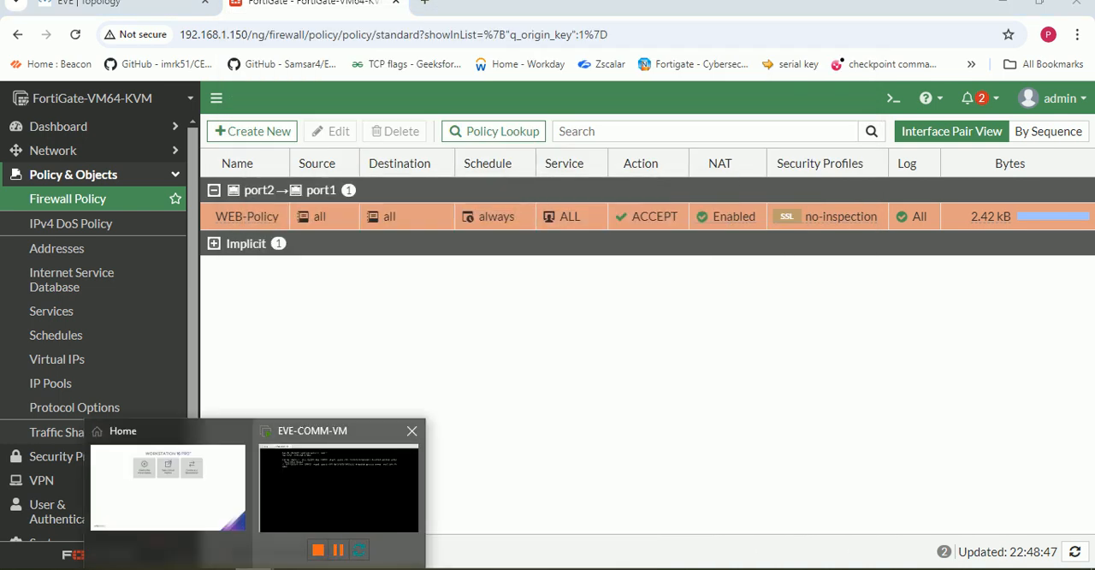
click(340, 488)
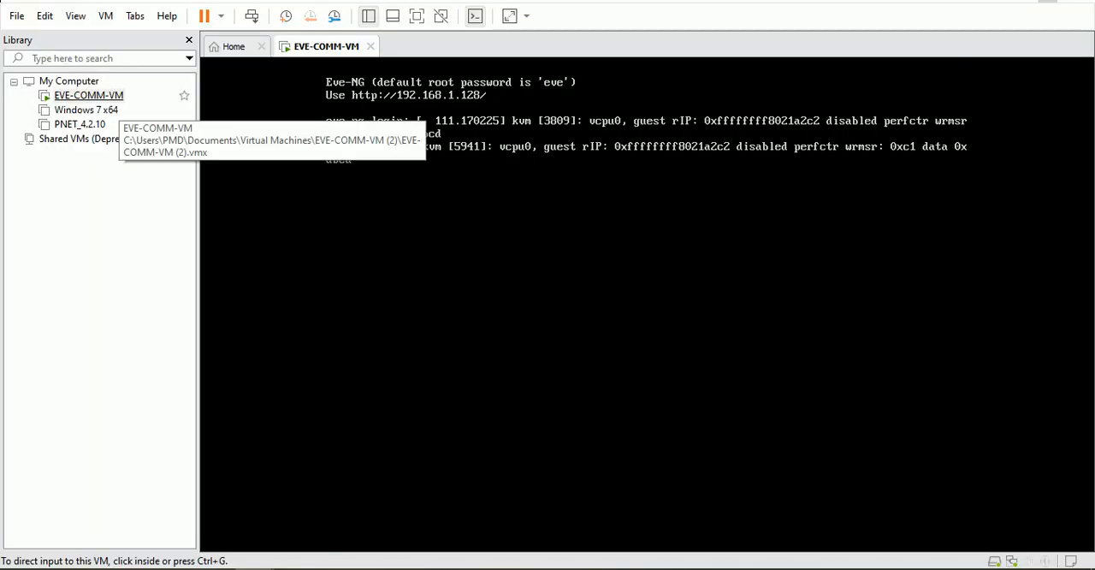
click(45, 15)
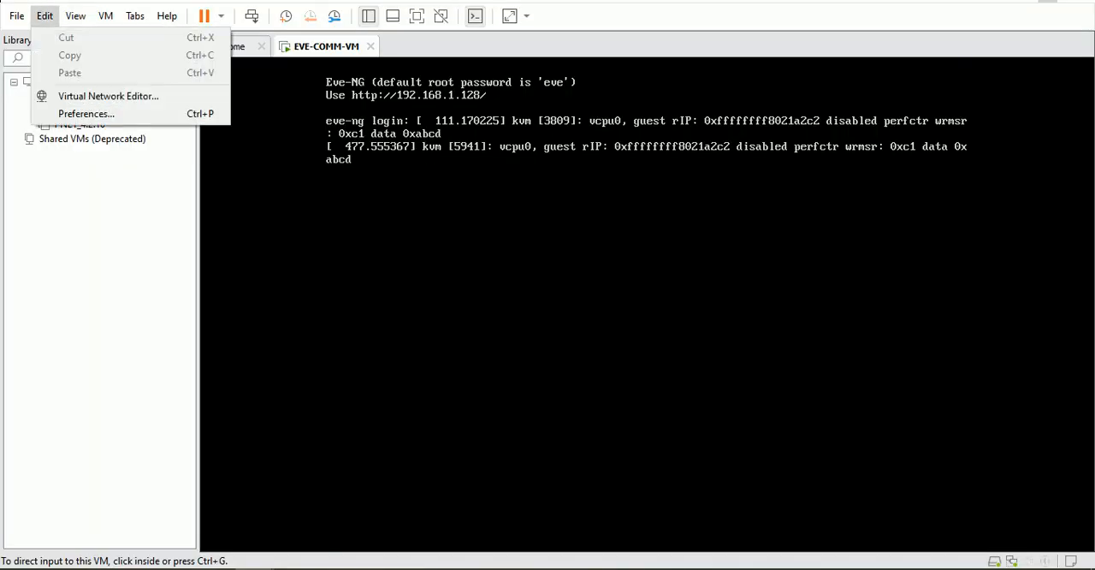
click(102, 96)
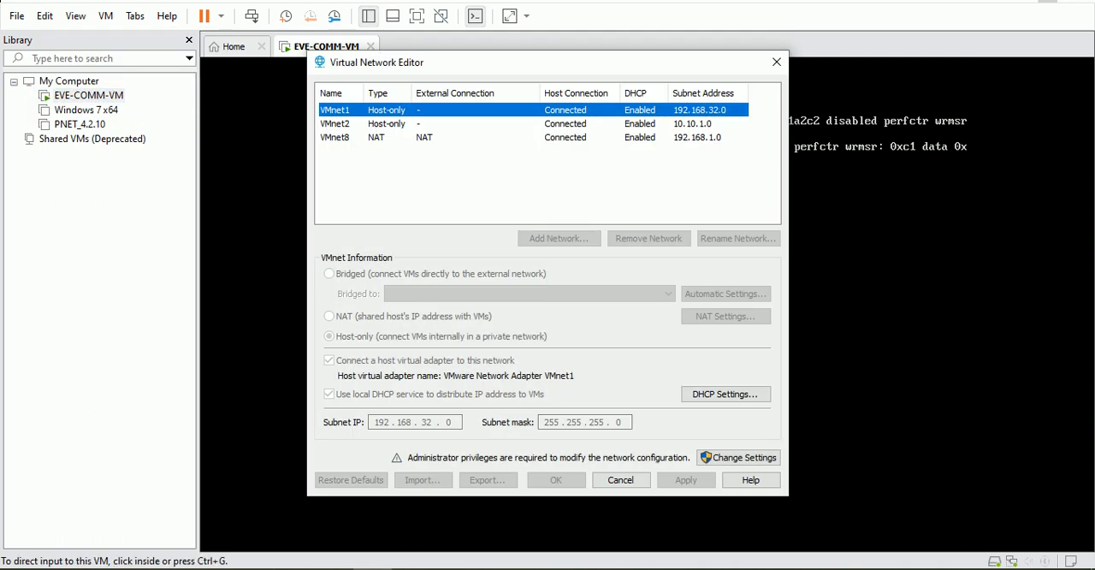
click(377, 137)
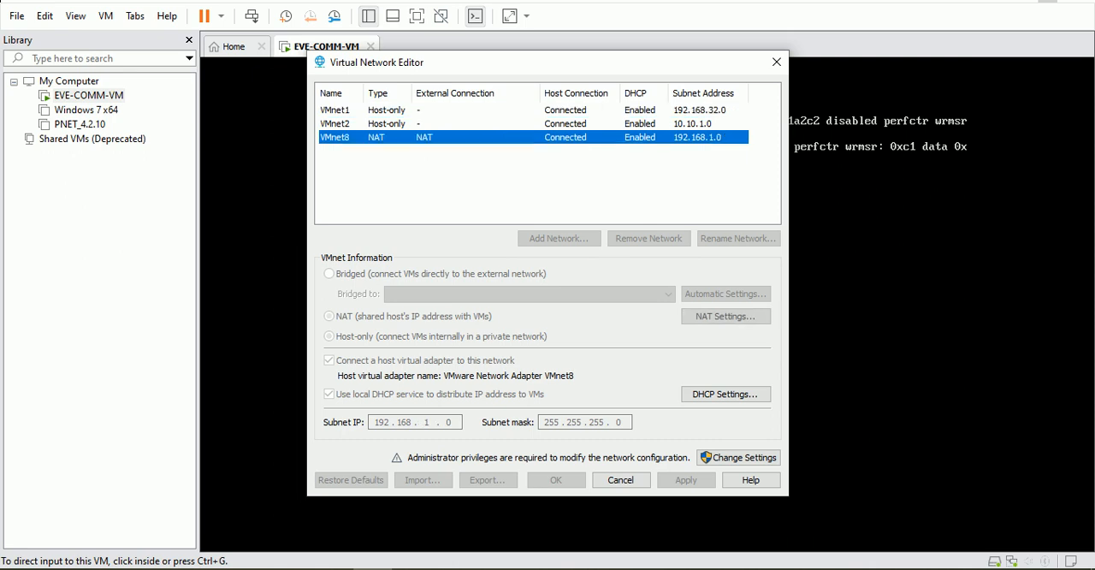
click(738, 458)
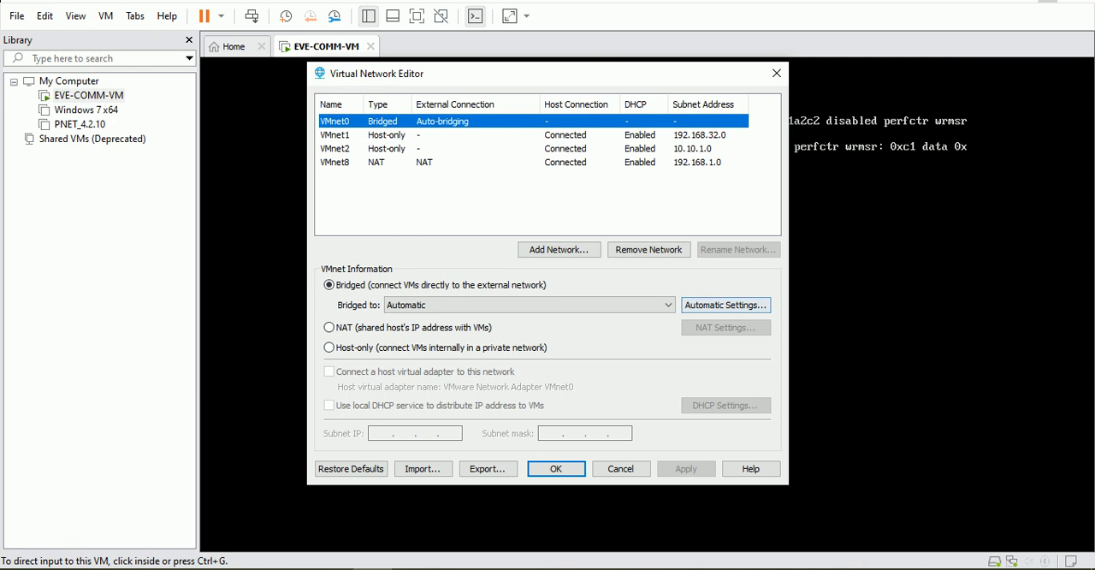
click(377, 162)
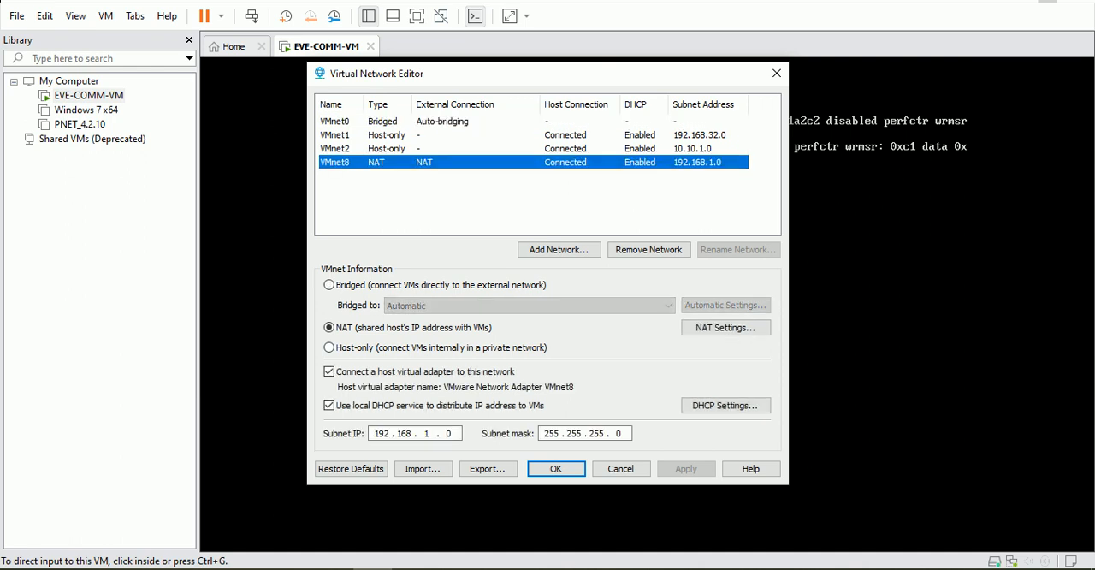
click(725, 326)
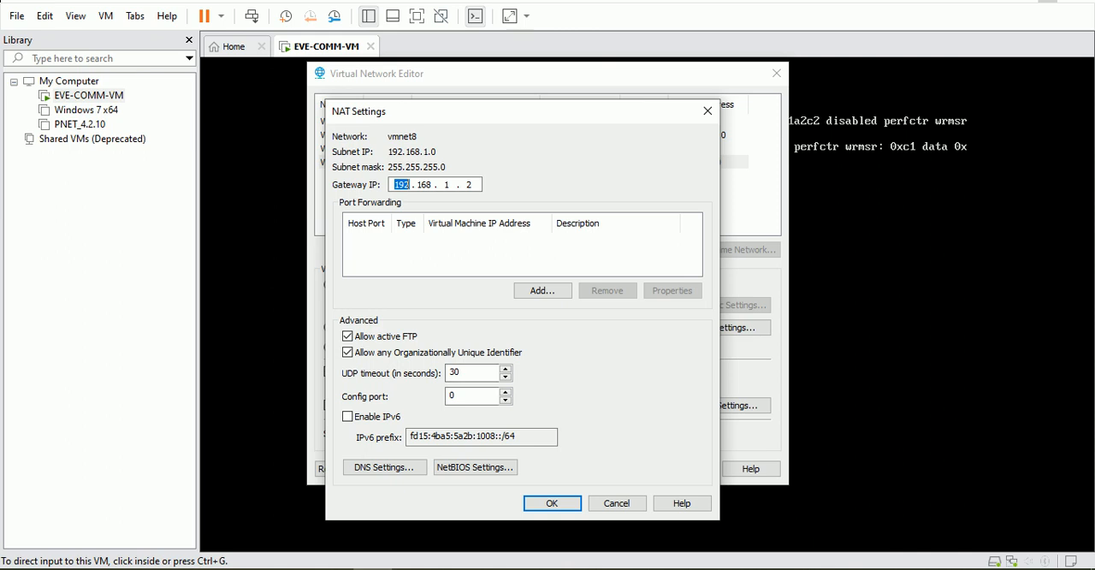
key(Return)
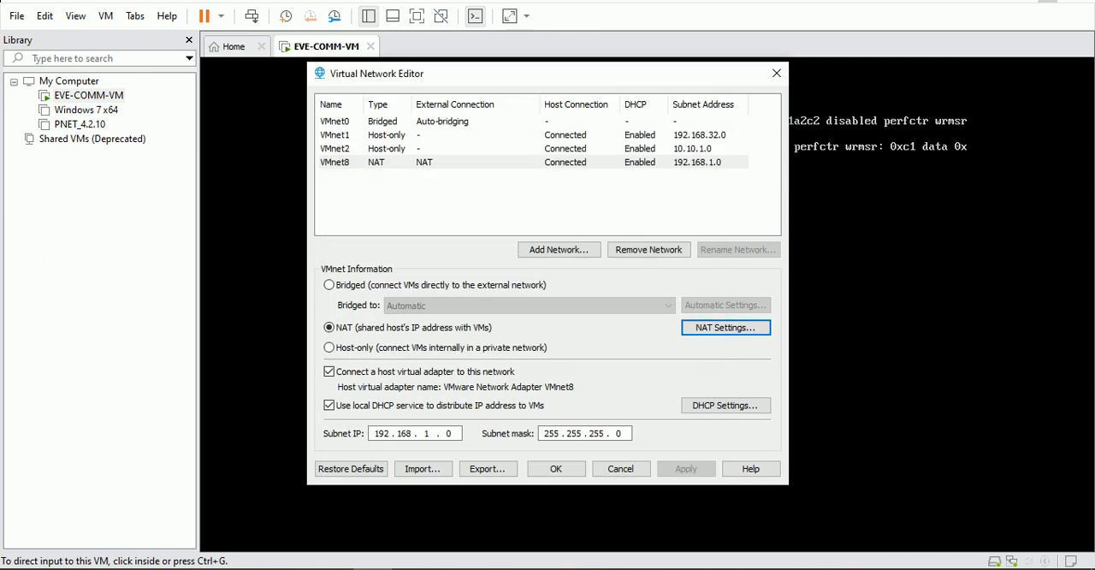
click(556, 469)
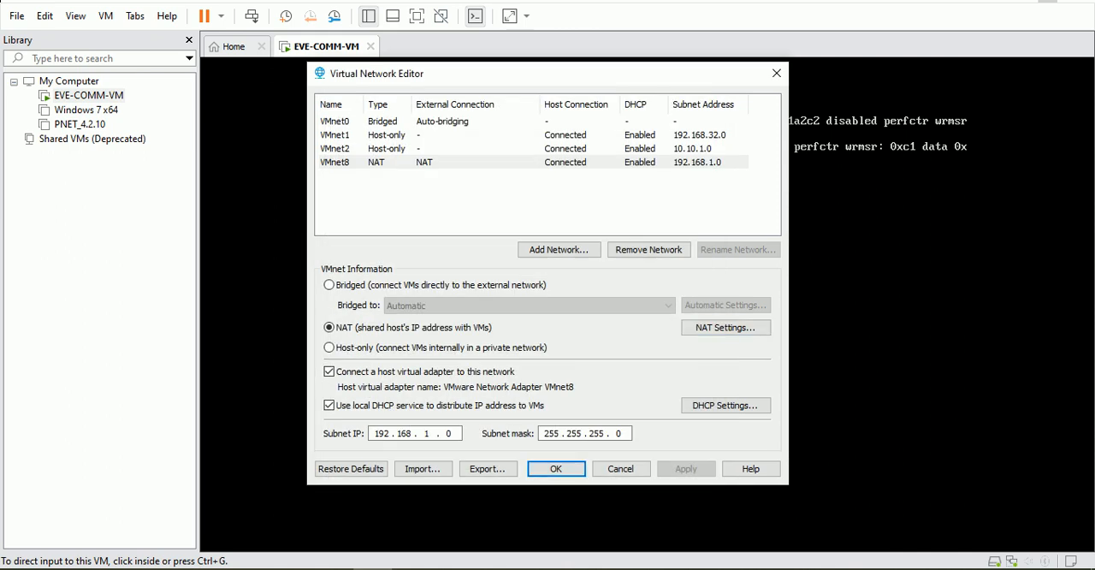
key(Return)
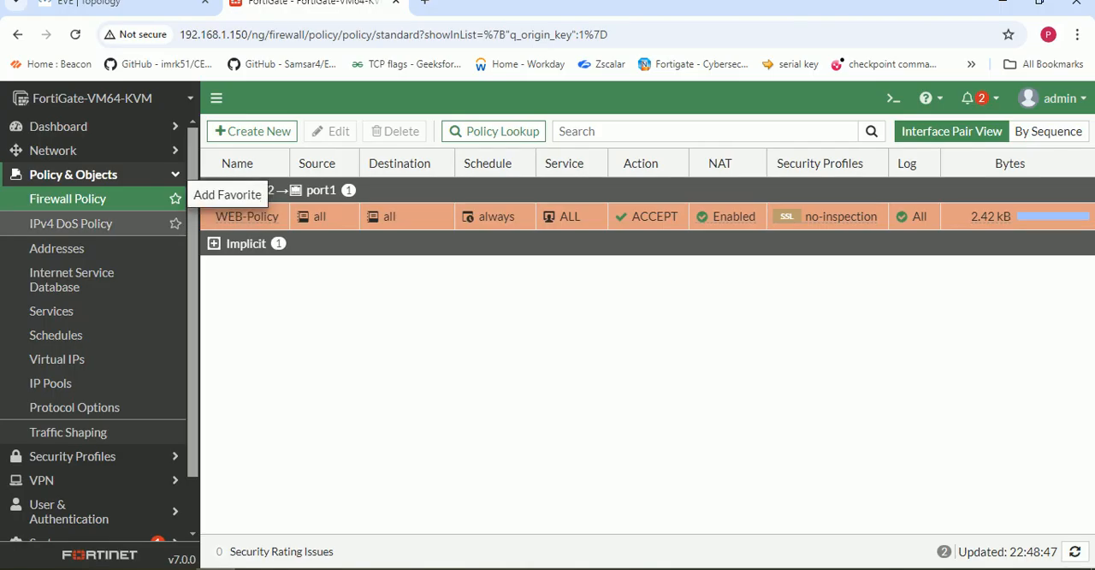
- Set the gateway address of the FortiGate's default static route on port1 to 192.168.1.2 and save it
click(53, 150)
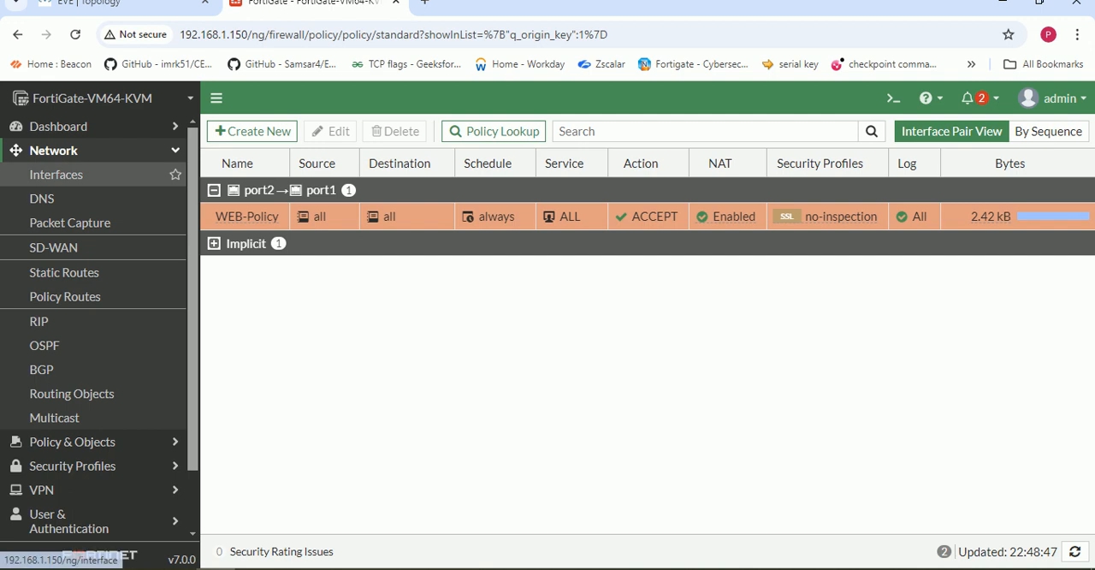
click(56, 174)
click(64, 272)
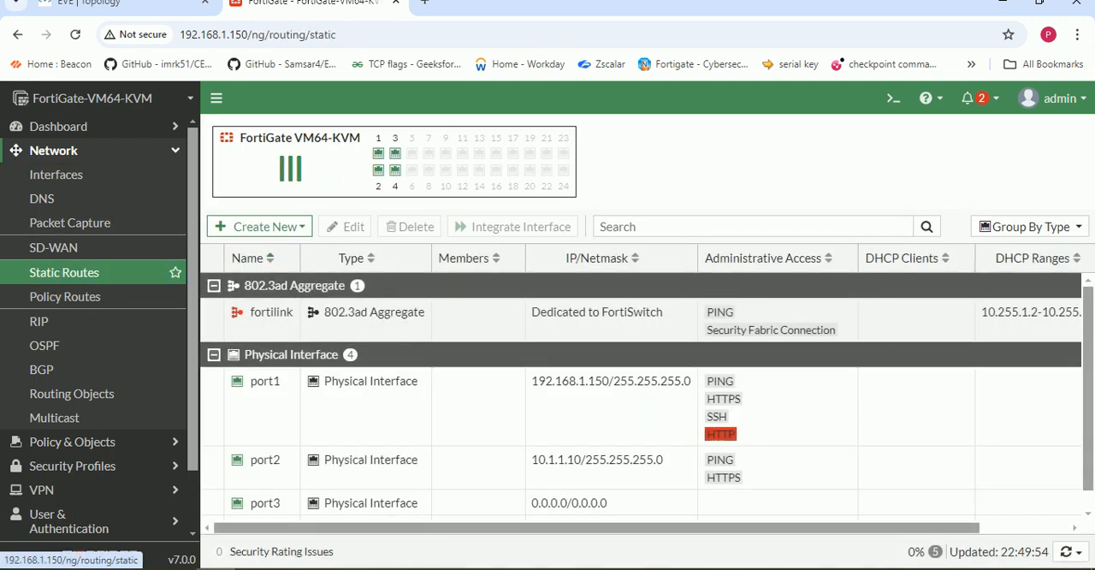
double_click(462, 216)
click(476, 212)
text(2.168.1.2)
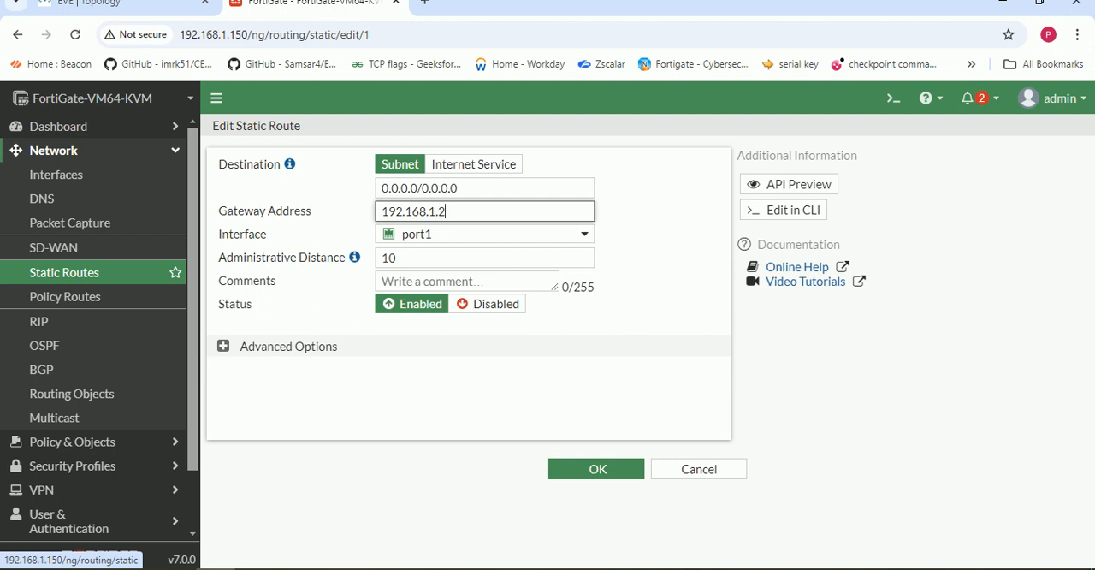
click(597, 469)
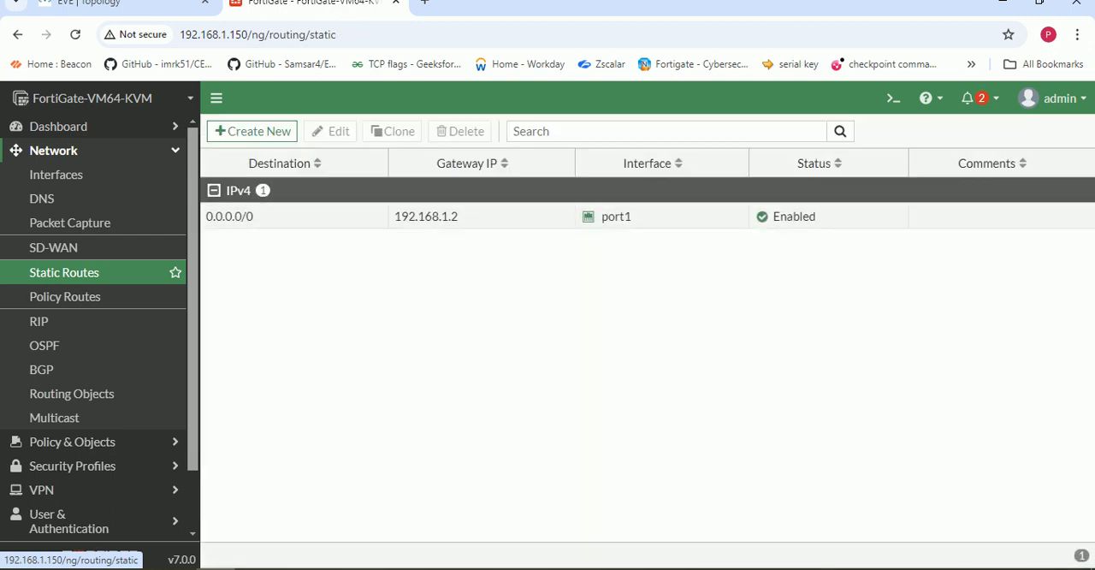
- Stop the running ping in the Win virtual machine and restart the continuous ping to 8.8.8.8
click(294, 568)
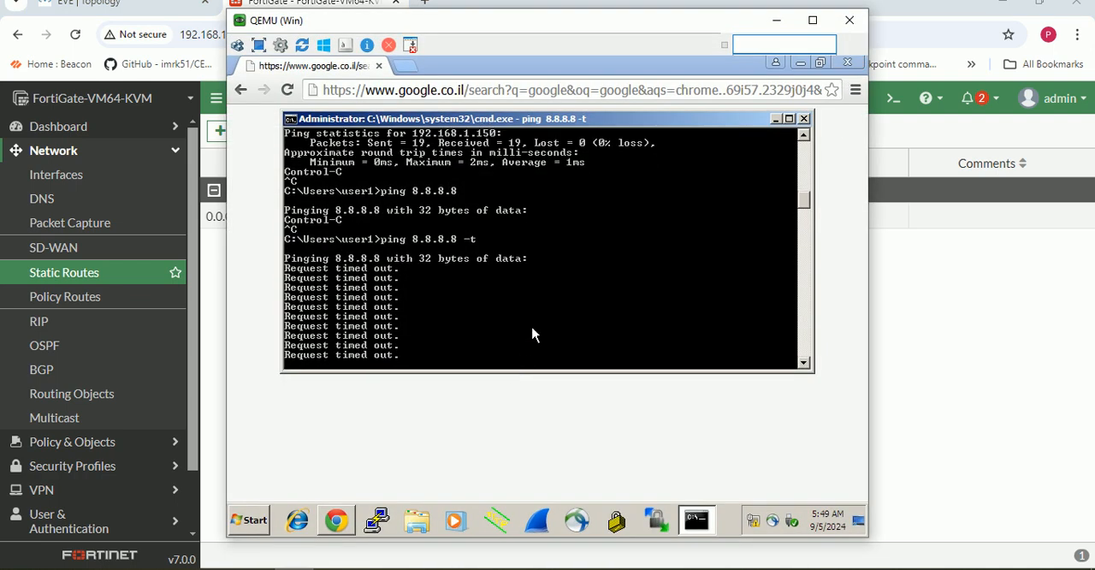
key(ctrl+c)
key(Up)
key(Return)
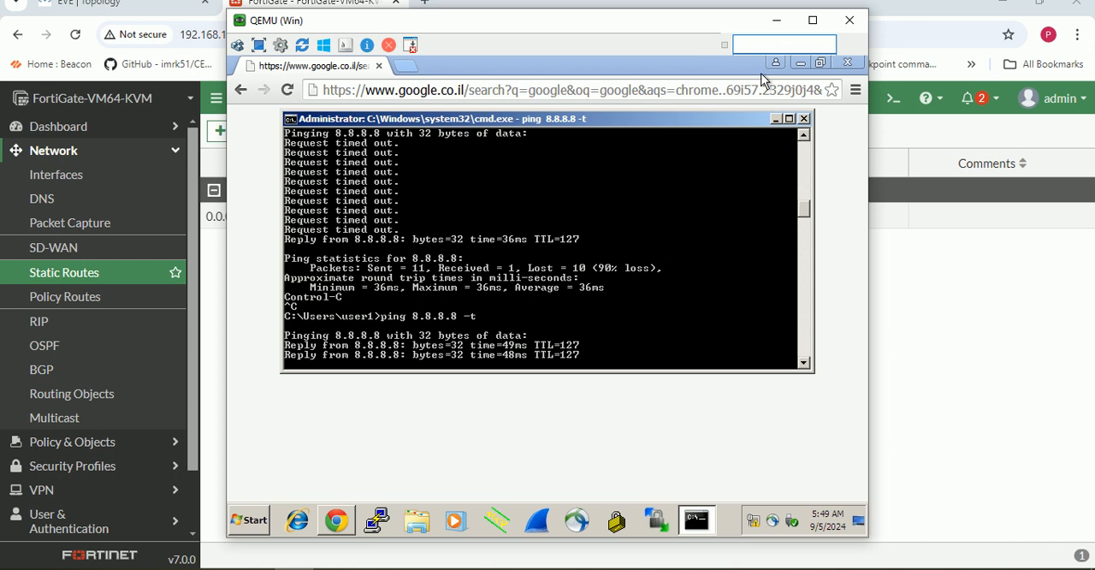
- Check the WEB-Policy's traffic byte counter in the firewall policy list against the running ping, refreshing the page
click(776, 20)
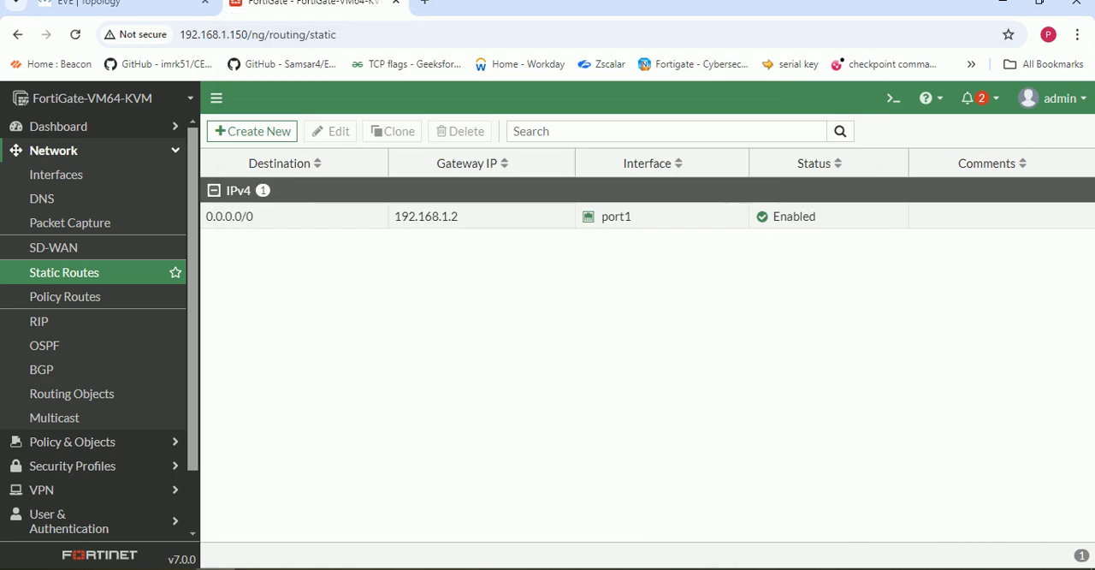
click(72, 442)
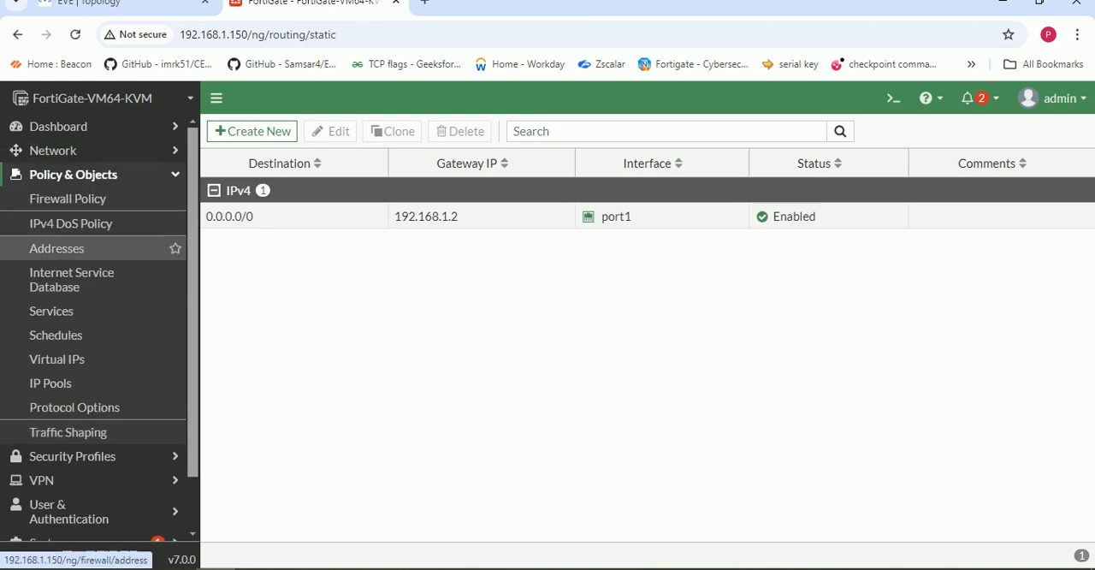
click(68, 198)
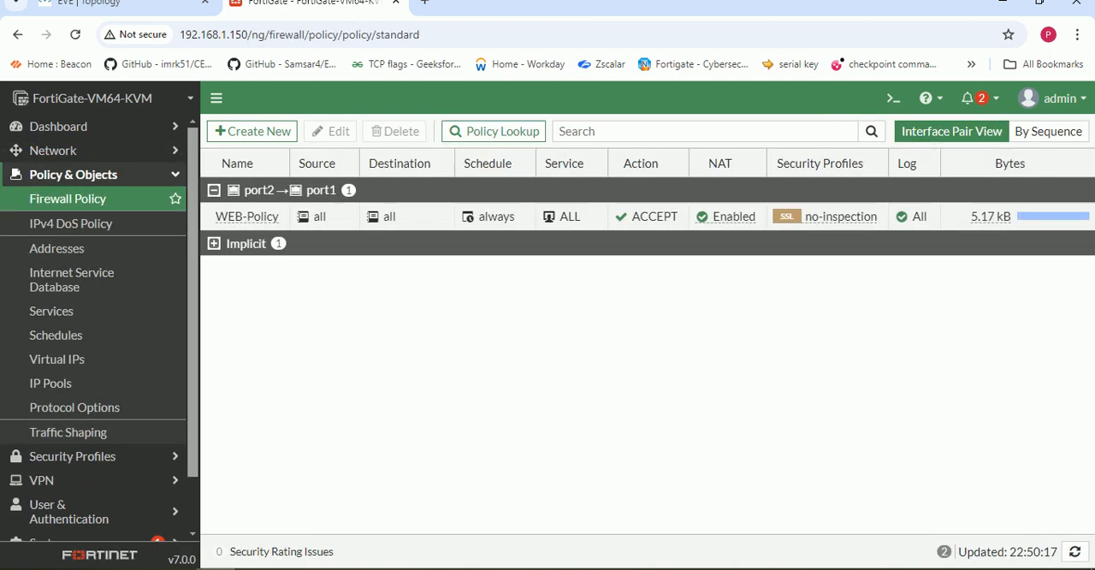
click(333, 569)
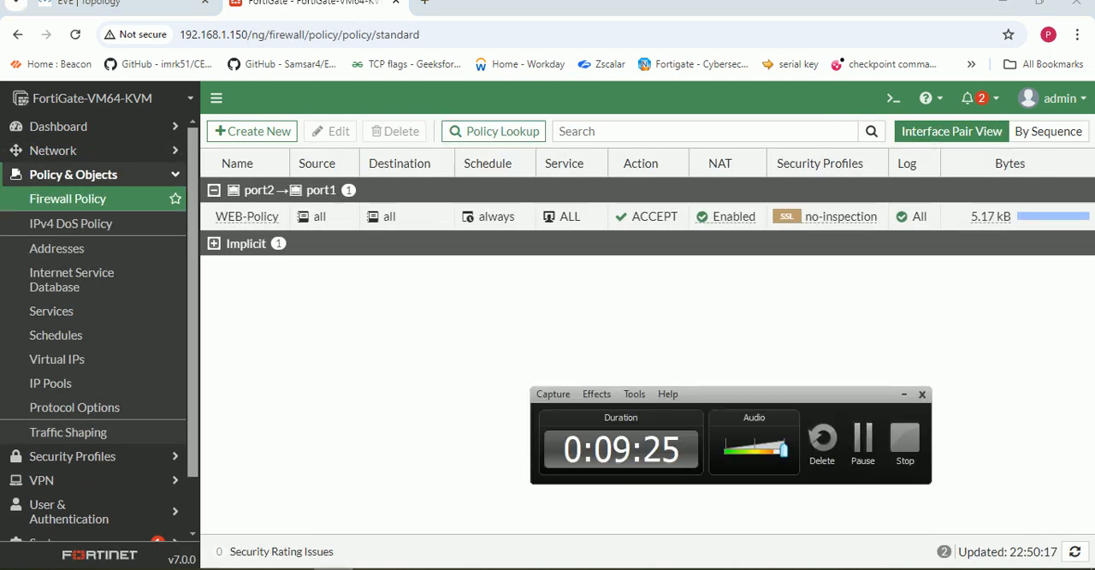
click(334, 569)
click(294, 569)
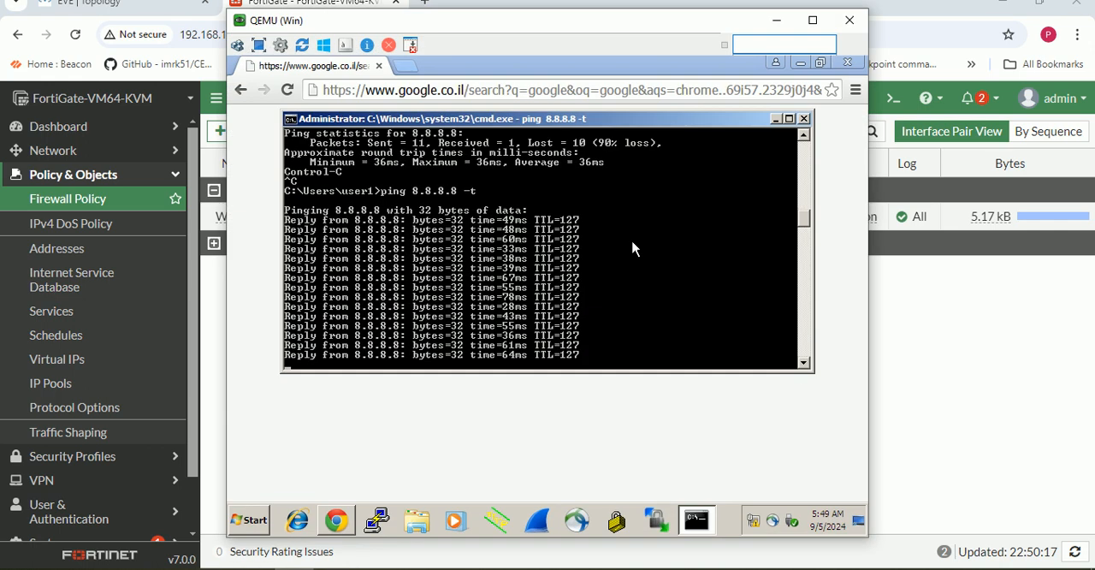
click(776, 20)
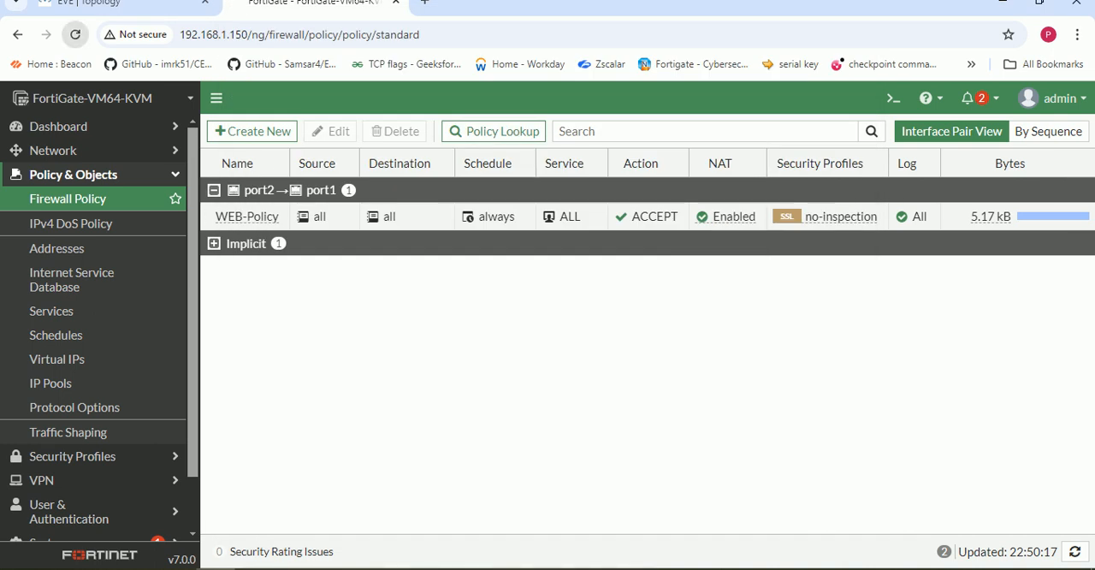
click(76, 34)
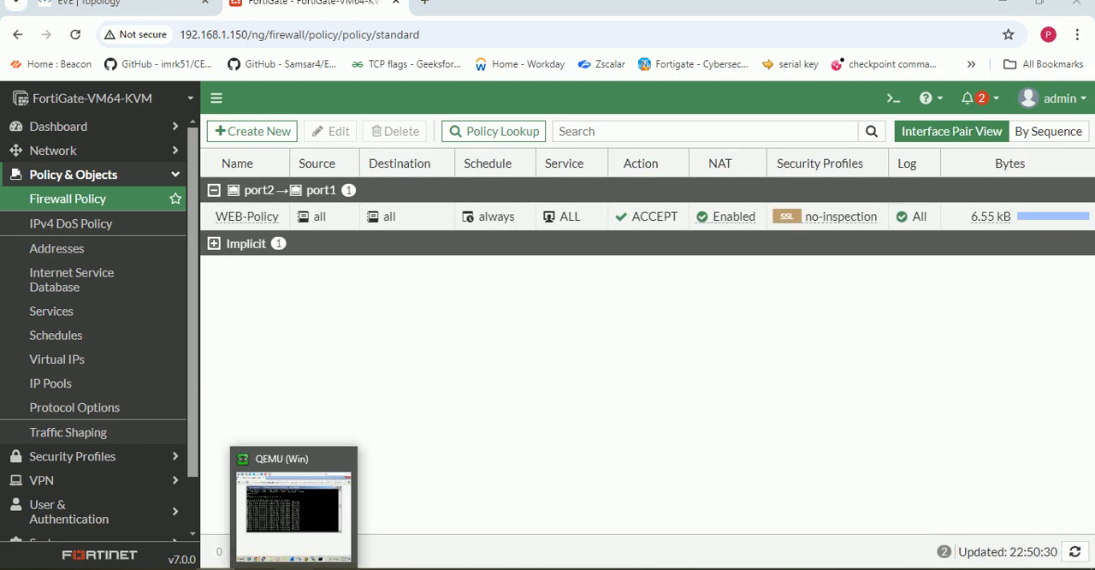
- Try a web search for google in the Win virtual machine's browser and reload the page
click(294, 568)
click(524, 88)
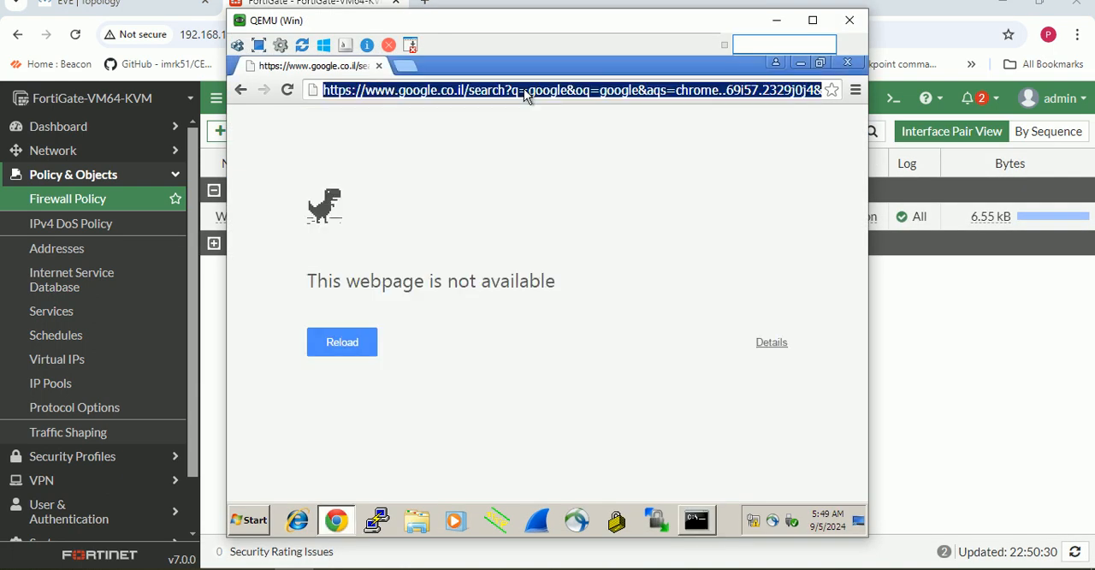
text(goo)
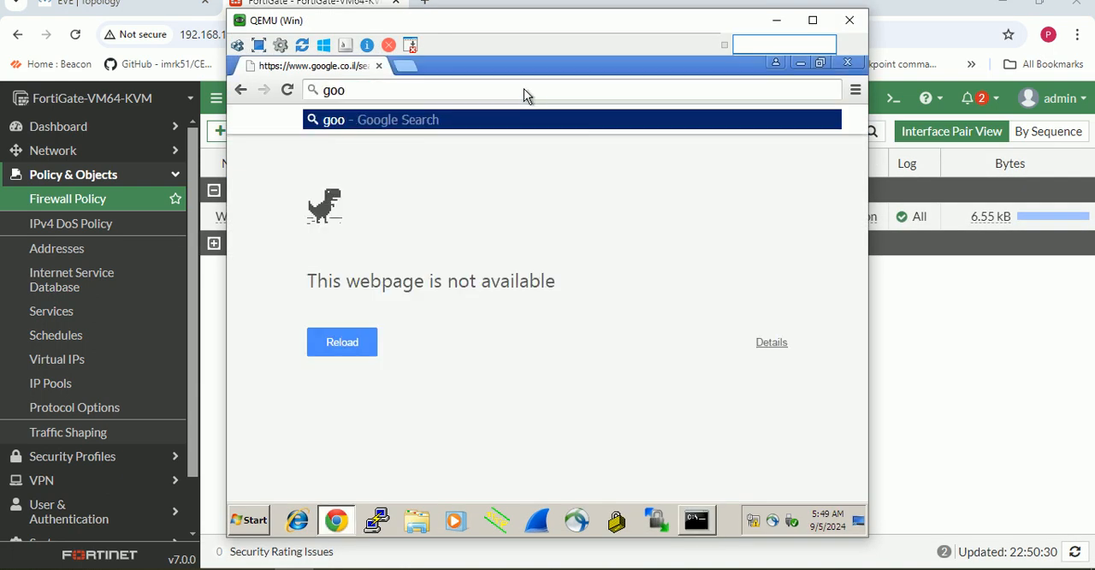
text(gle)
key(Return)
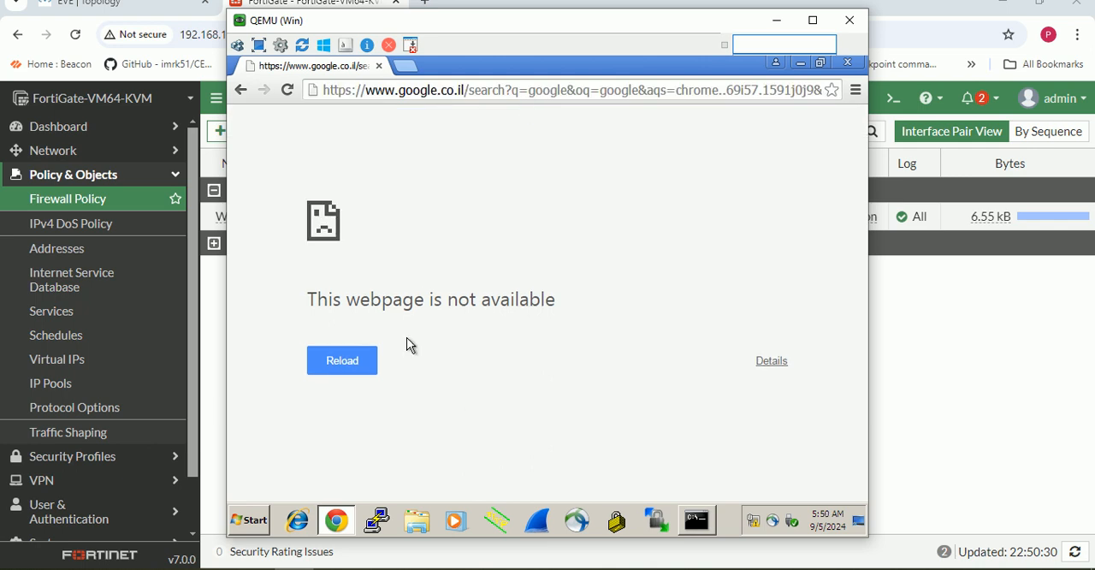
click(343, 371)
click(356, 364)
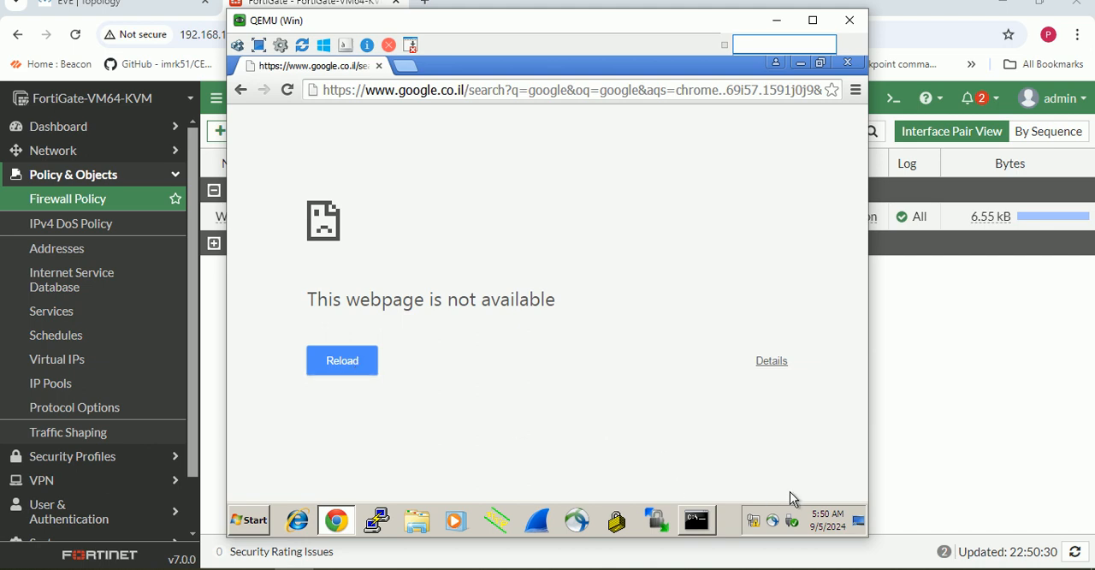
- Set the preferred DNS server in the Win machine's Local Area Connection IPv4 properties to 8.8.8.8, save it and close the network windows
click(792, 522)
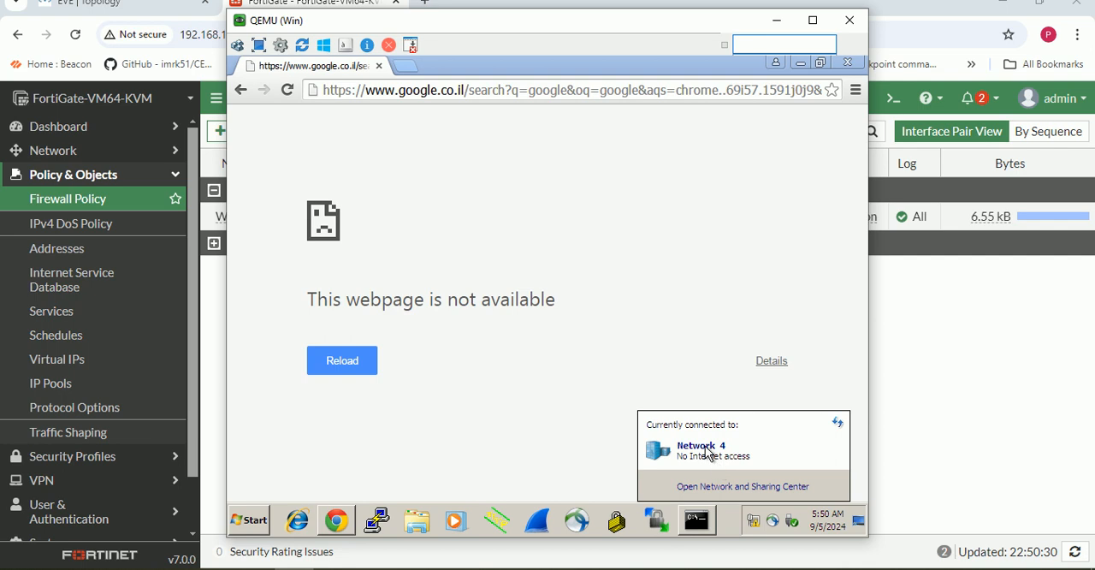
click(732, 493)
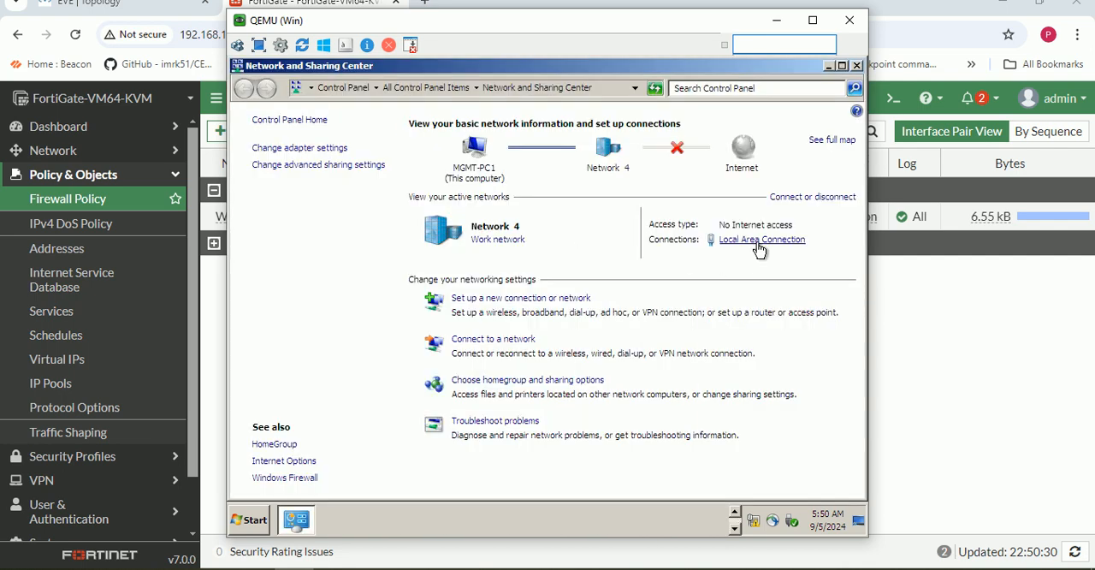
click(758, 243)
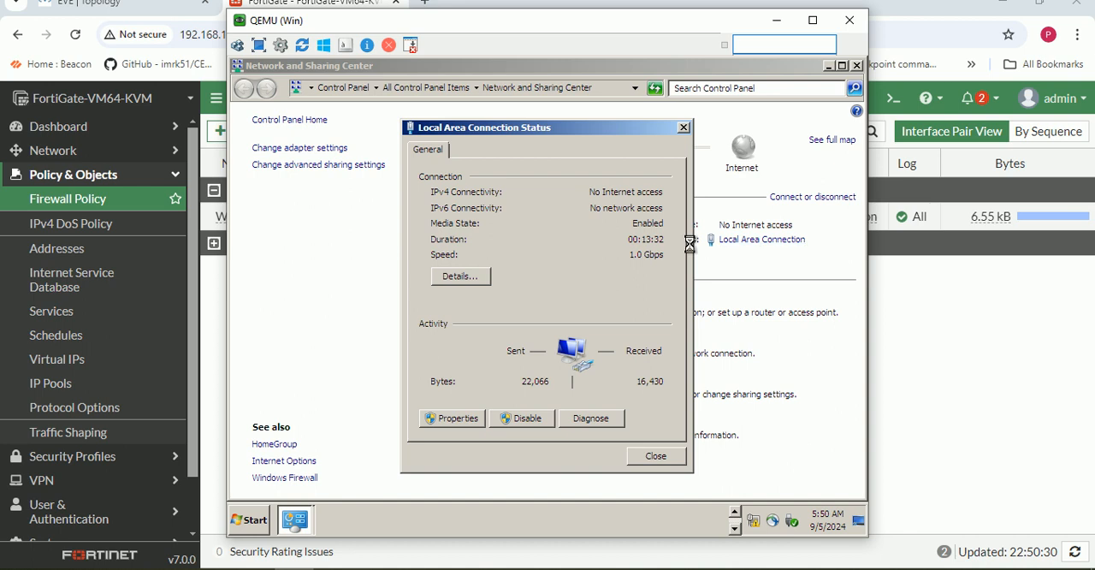
click(448, 419)
click(606, 333)
double_click(606, 333)
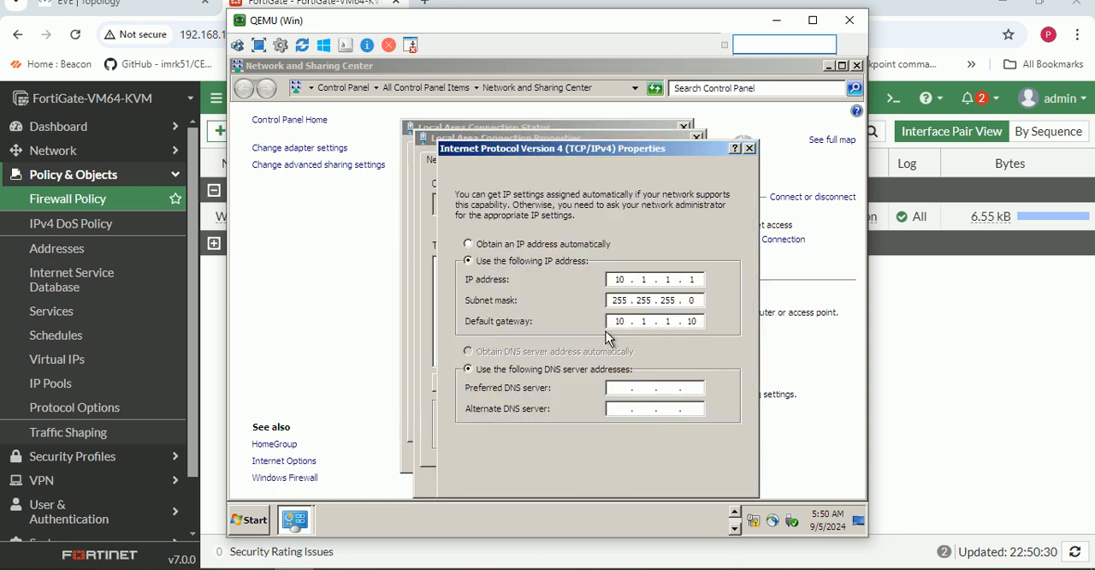
click(618, 390)
text(8.8.)
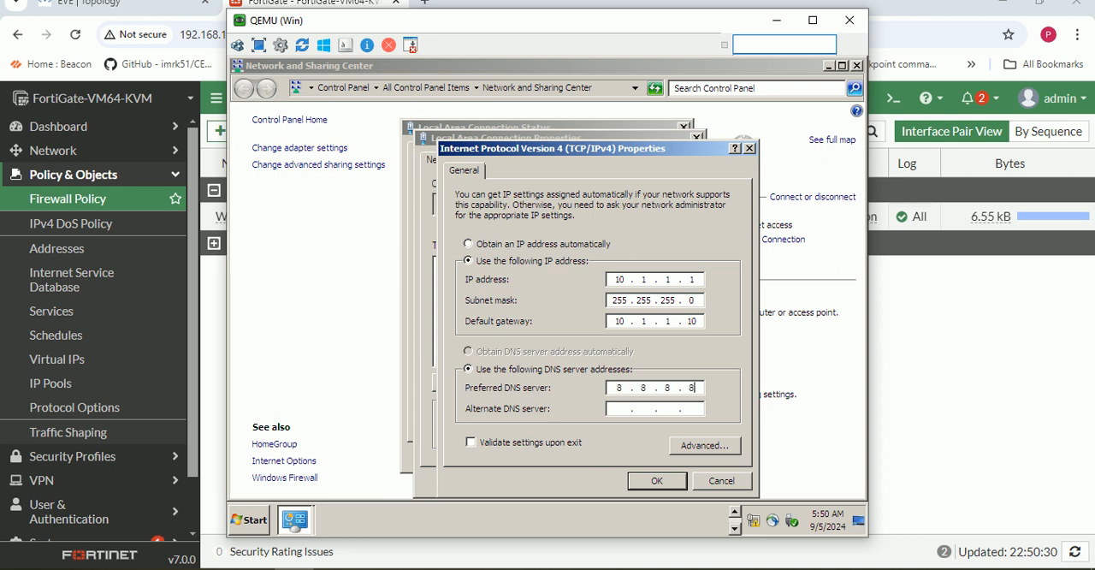
click(655, 481)
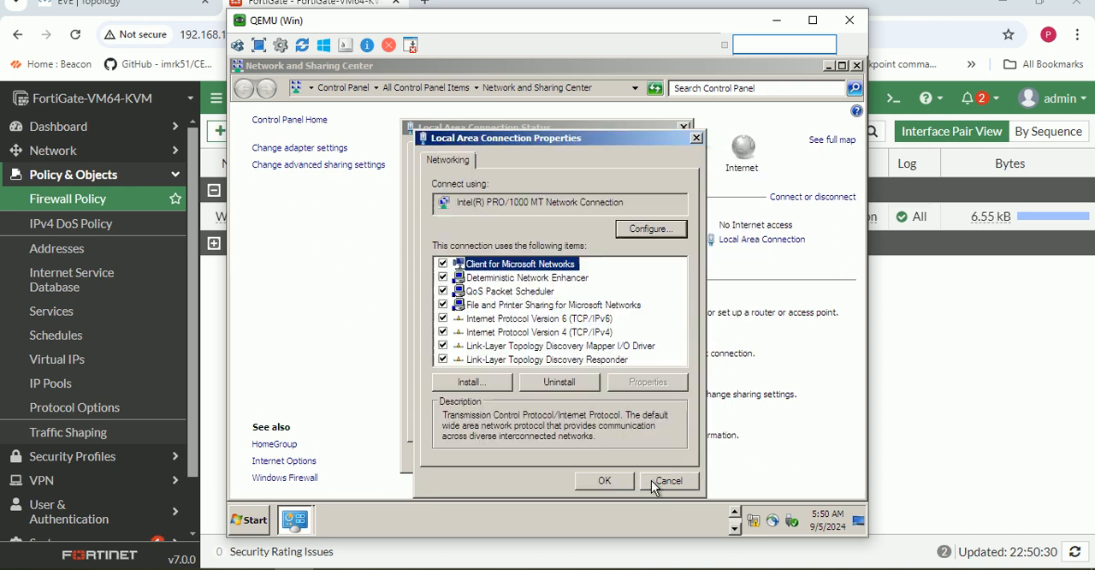
click(604, 480)
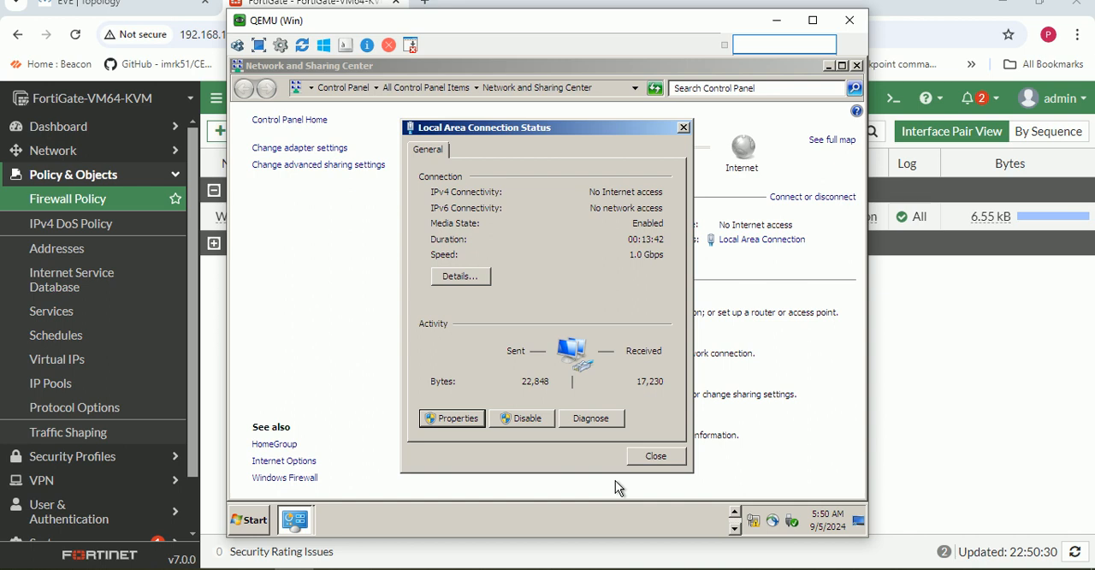
click(655, 457)
click(830, 67)
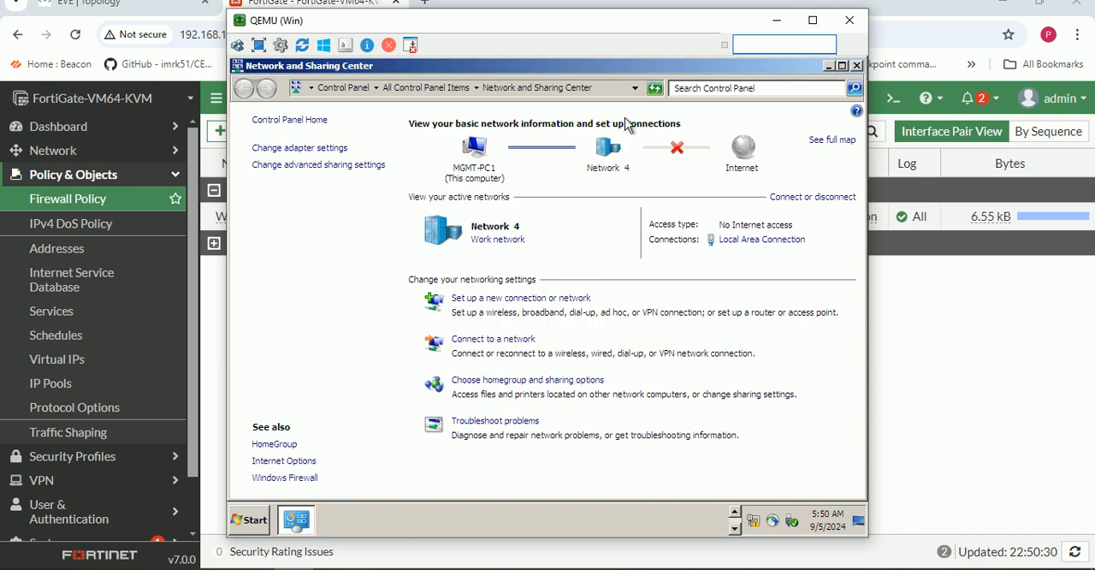
- Retry the web search for google in the Win virtual machine's browser with the DNS server configured
click(475, 89)
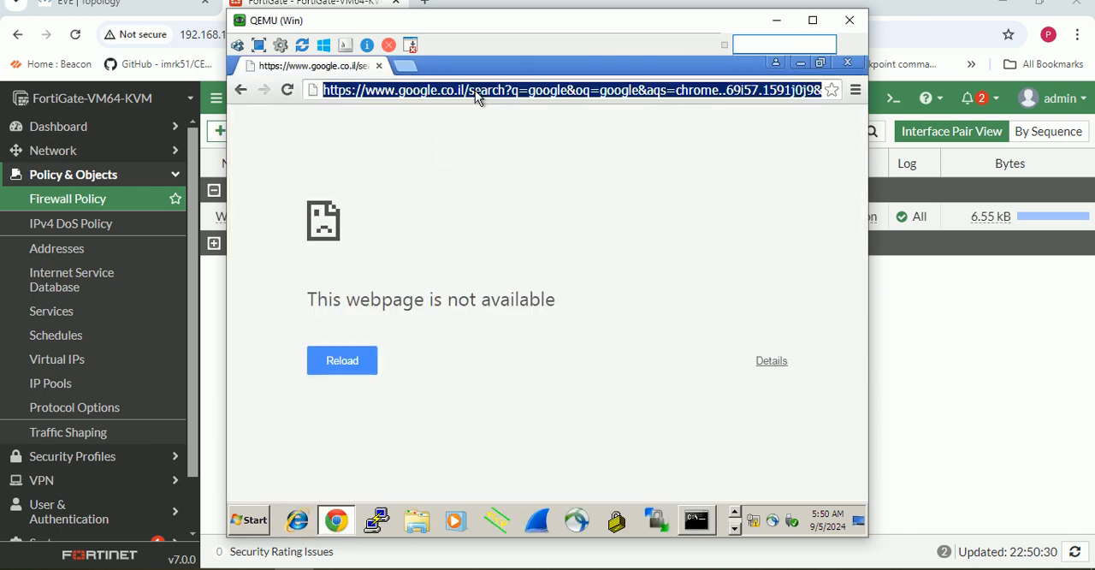
text(google)
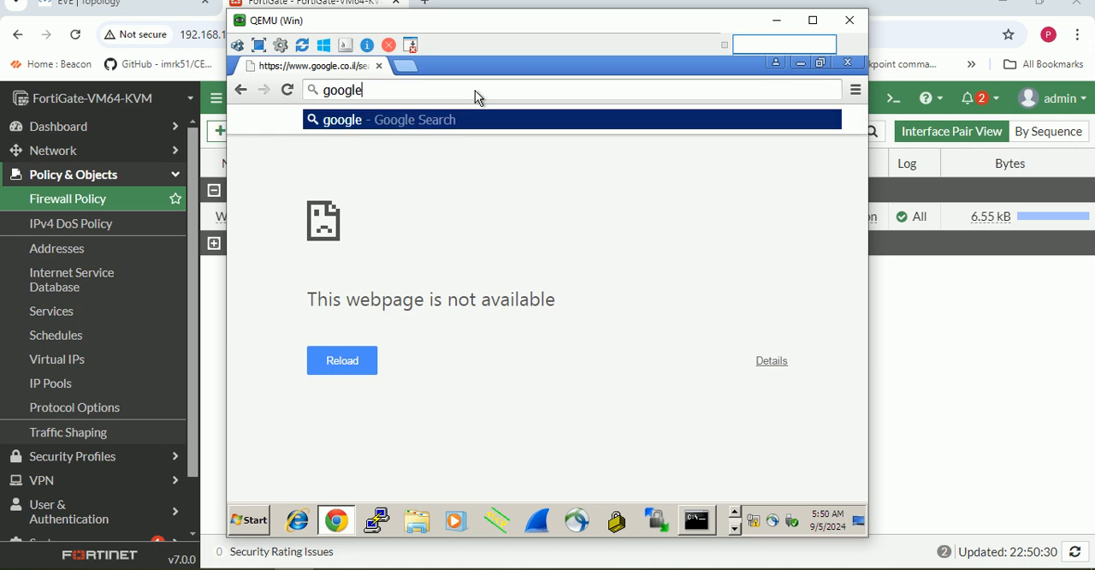
key(Return)
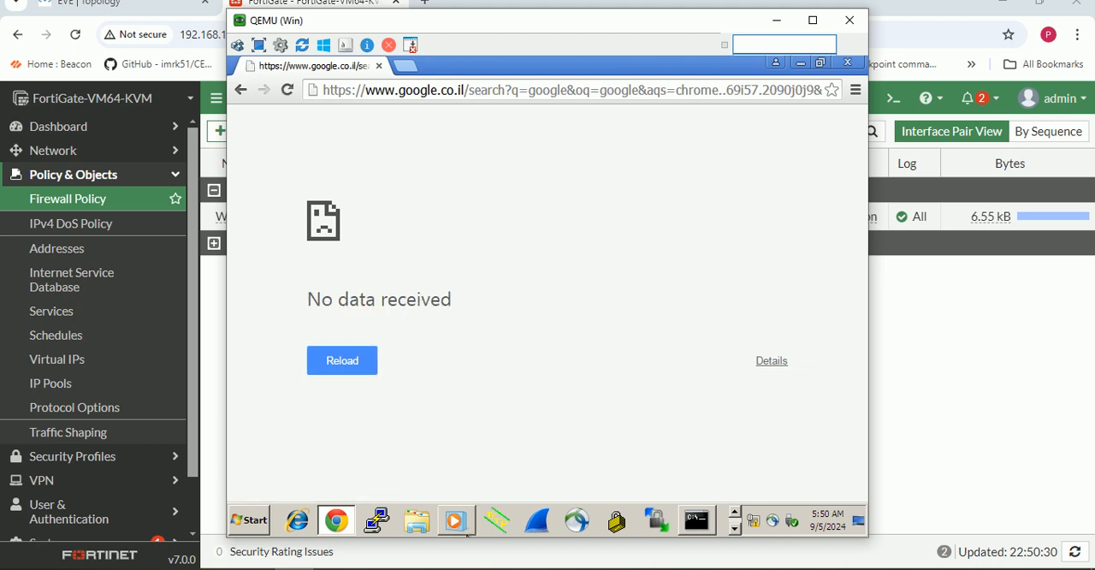
- Stop the running ping in the command prompt and start a continuous ping (-t) to google.com
click(697, 520)
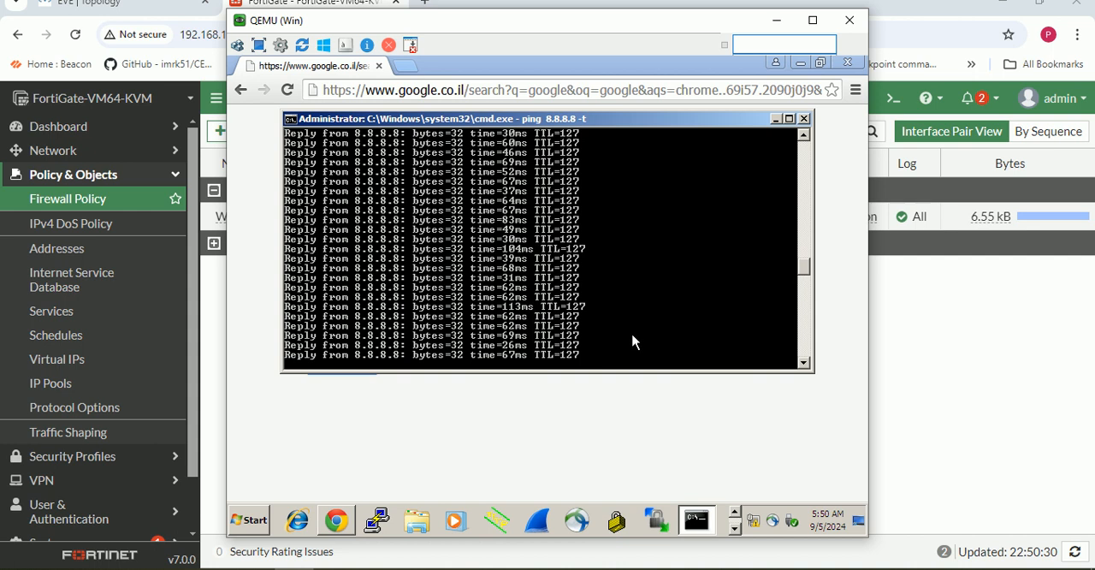
key(ctrl+c)
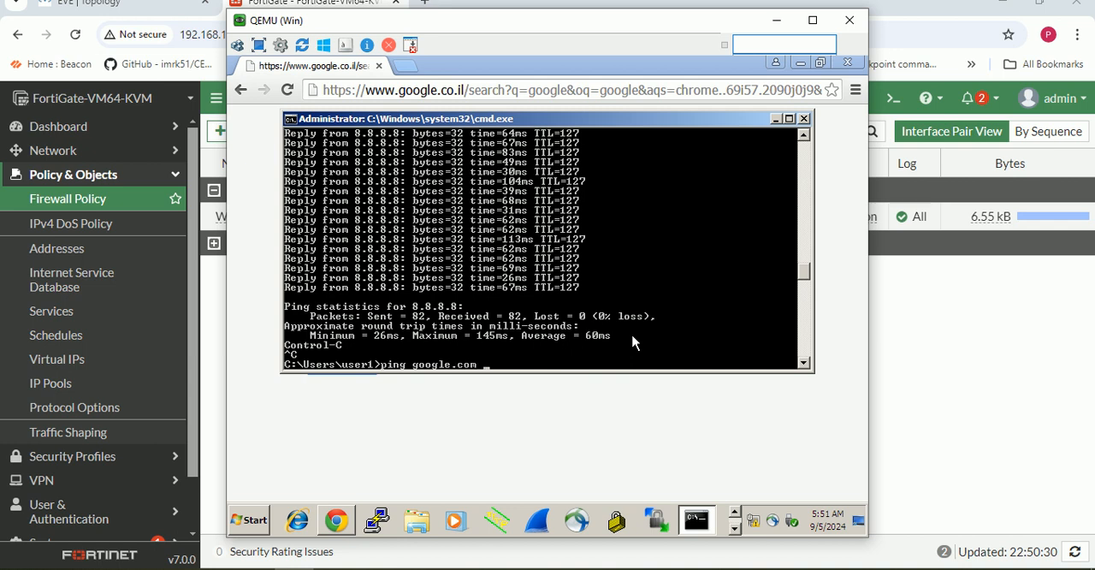
key(Return)
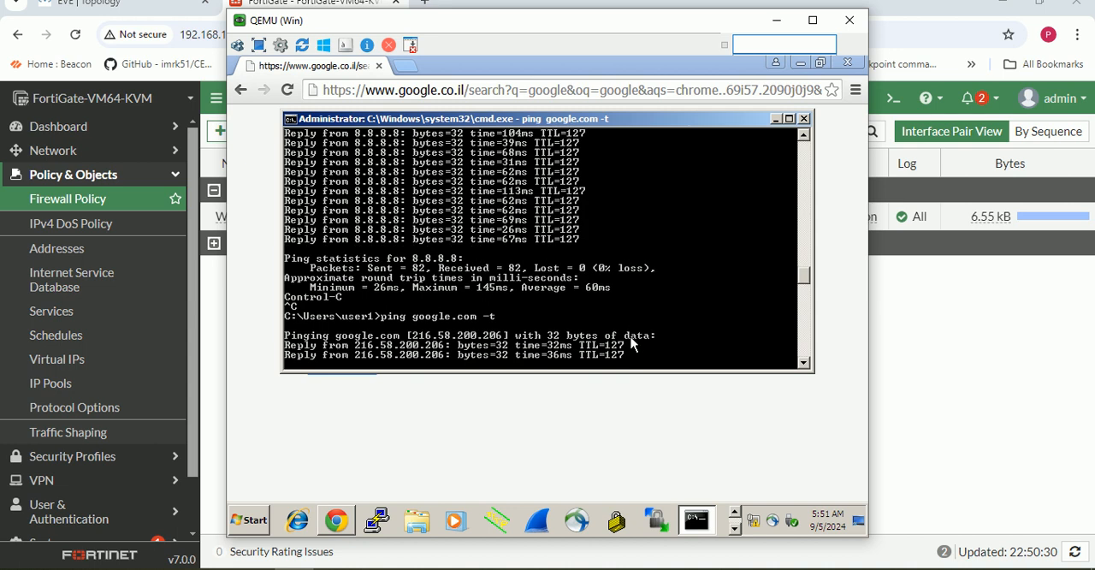
click(776, 121)
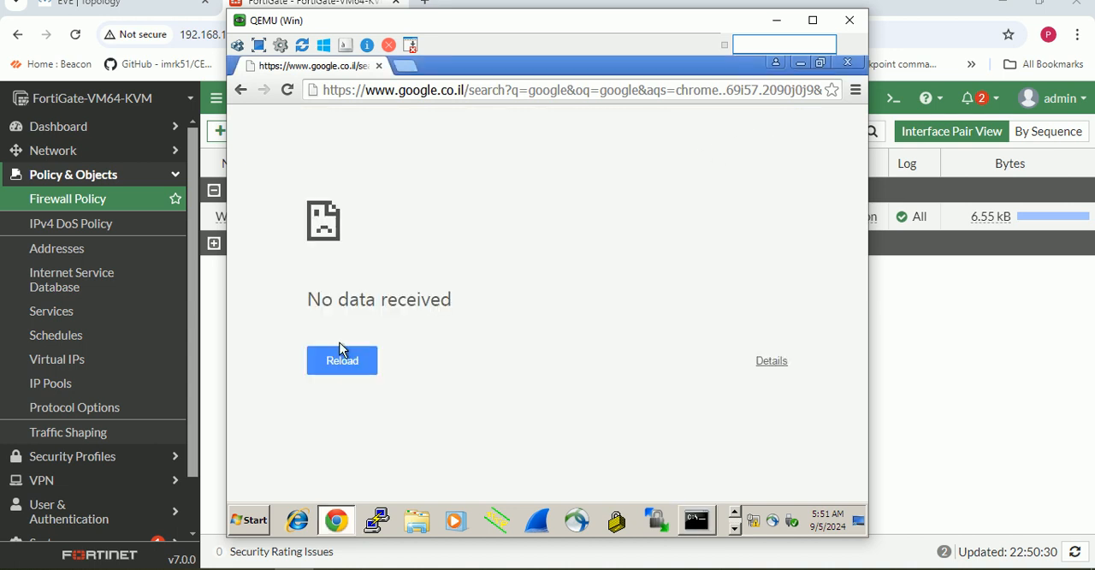
click(325, 367)
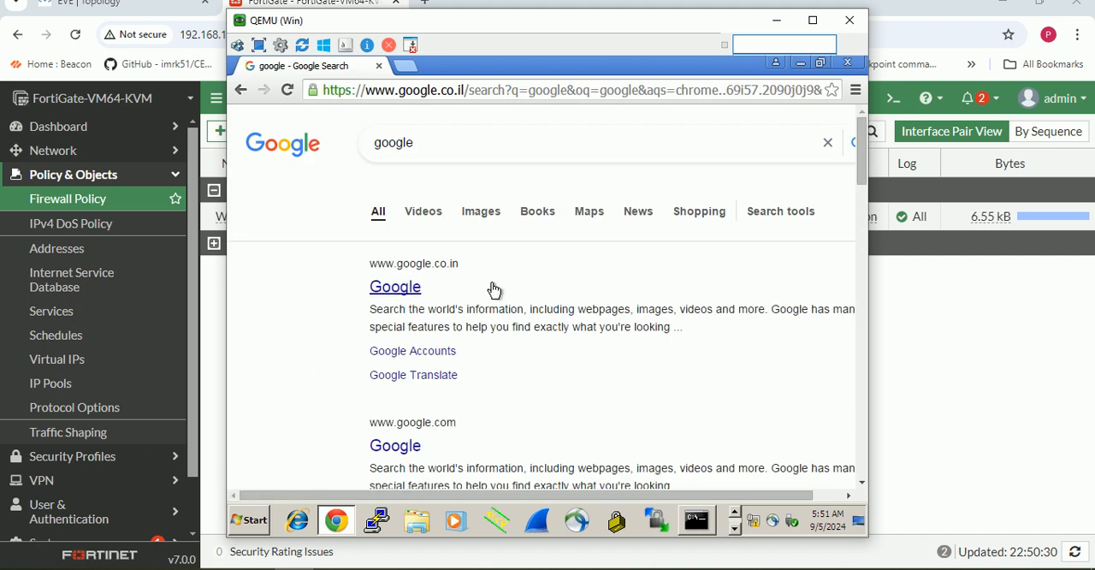
click(405, 290)
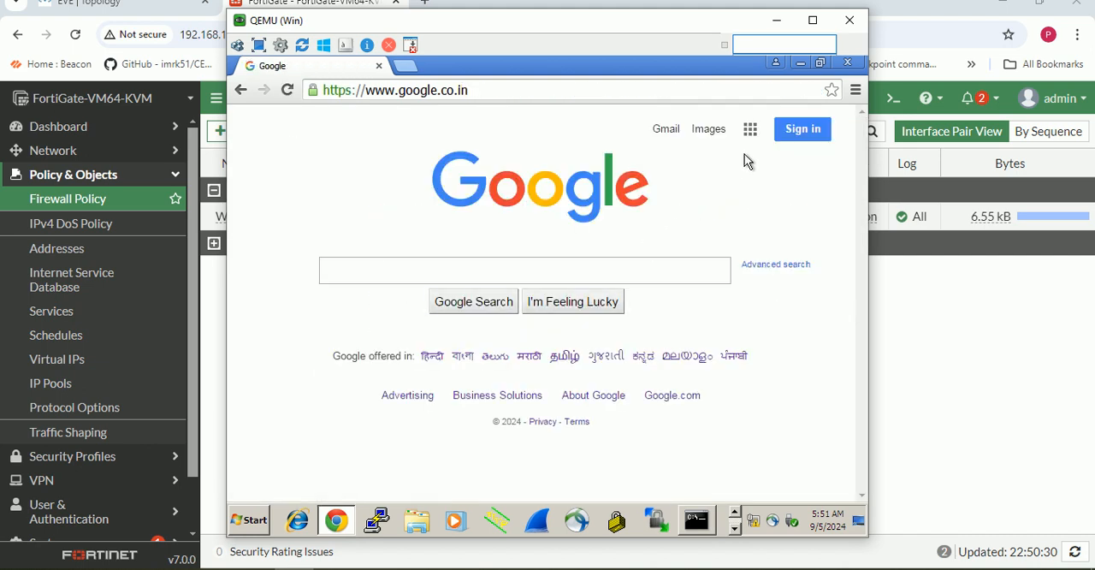
- Search Google for facebook login, open the Log into Facebook result and minimize the virtual machine's window
click(426, 271)
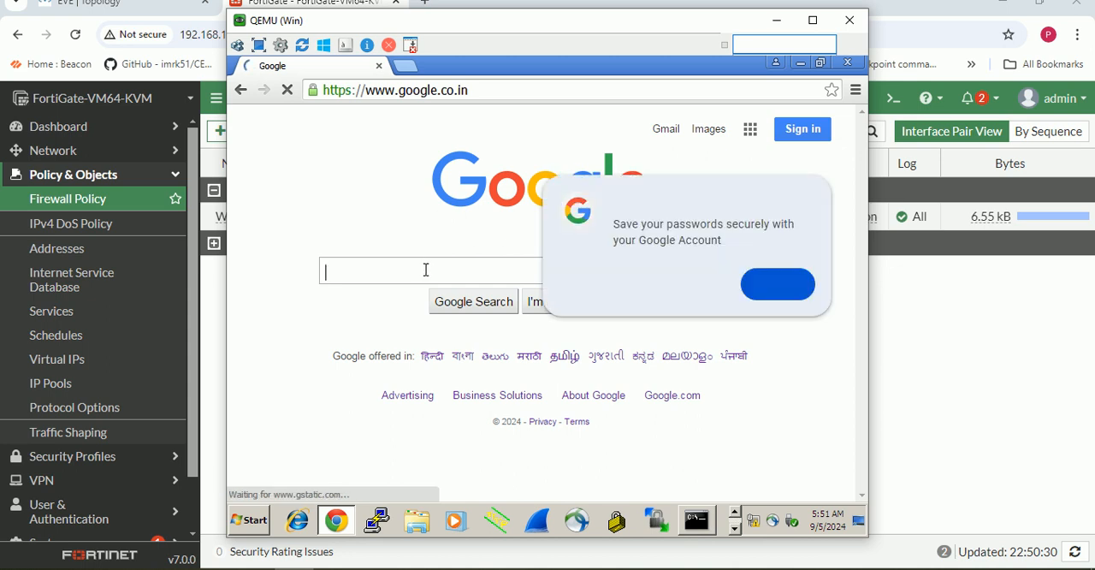
text(face)
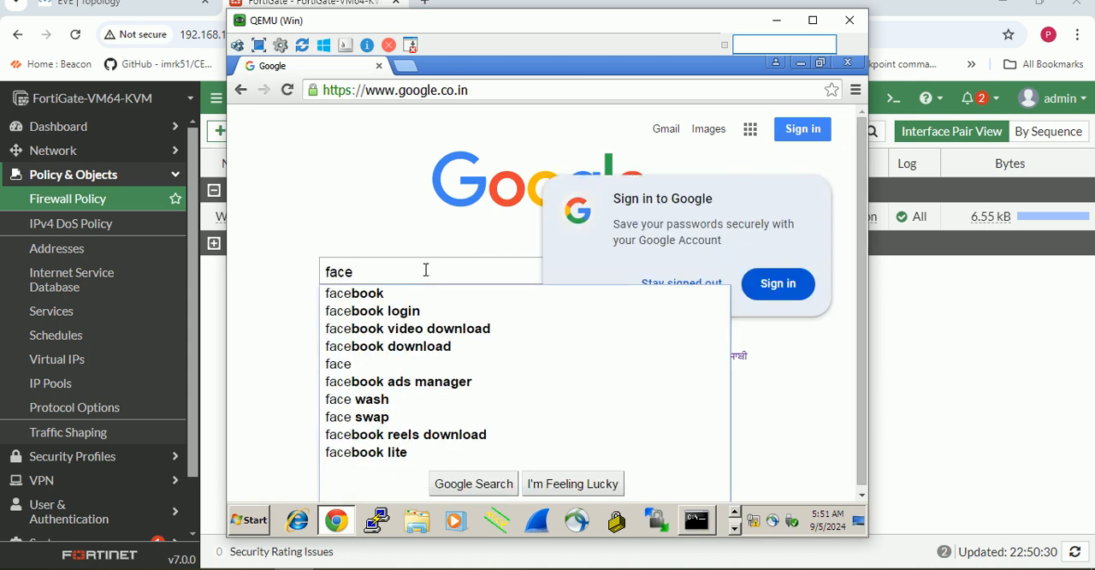
click(354, 311)
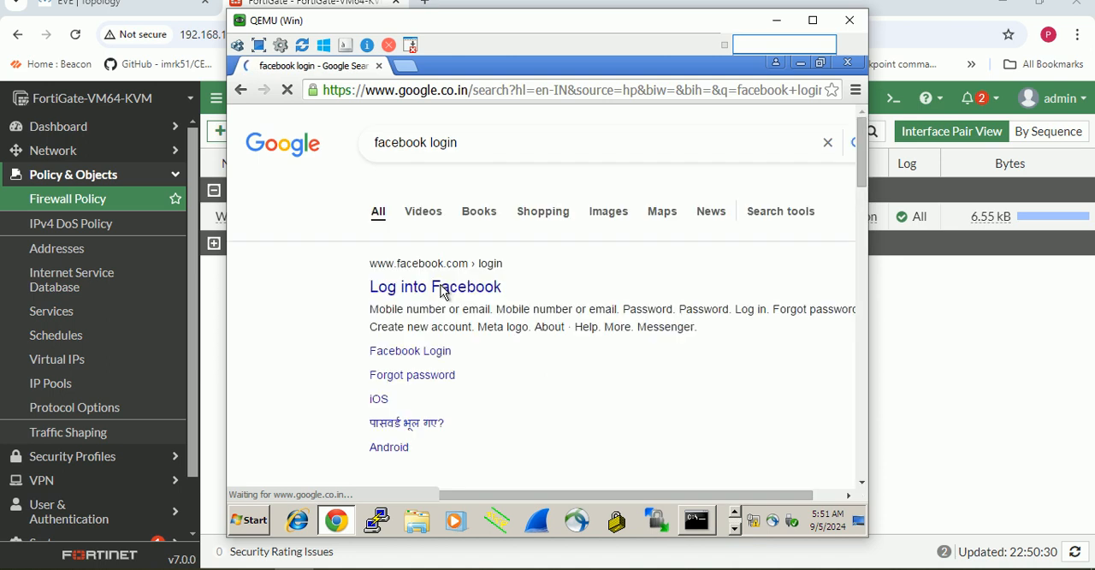
click(428, 290)
click(777, 20)
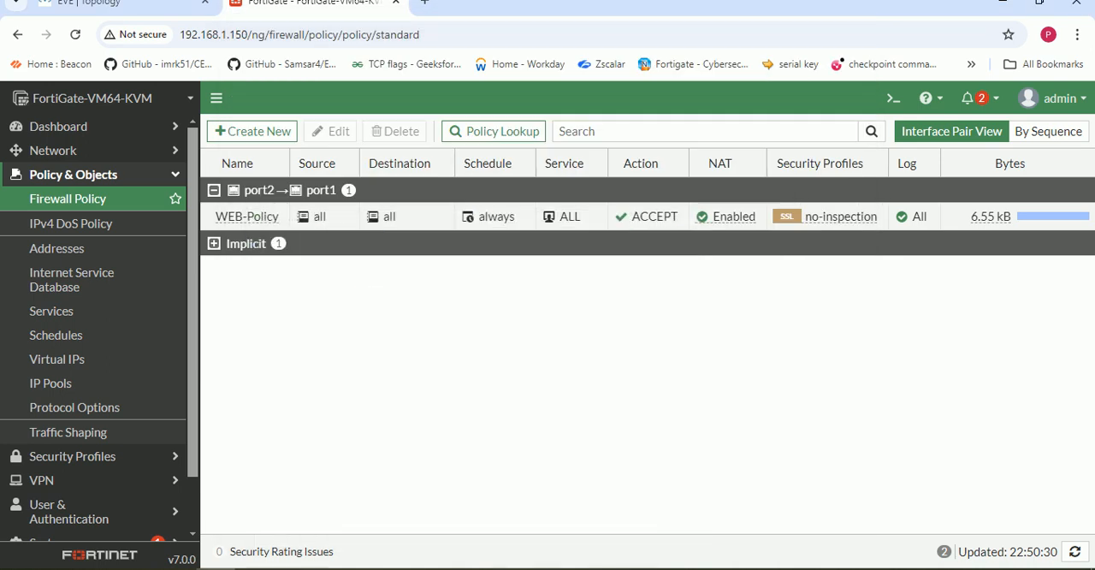
- Open the default web filter profile in the FortiGate's security profiles for editing
scroll(85, 342, down, 1)
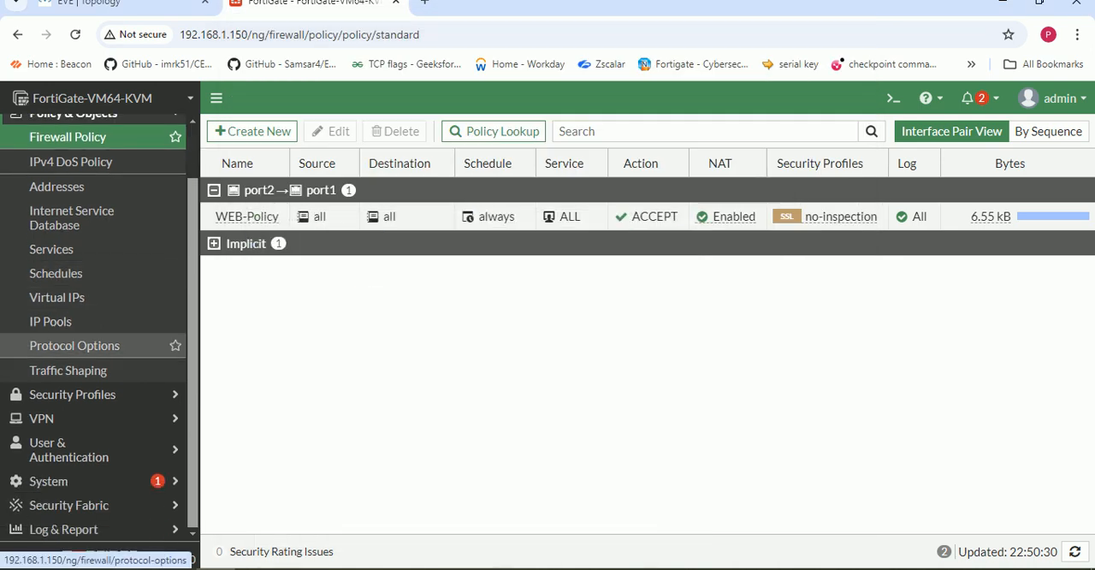
scroll(86, 320, up, 1)
scroll(85, 318, down, 1)
click(86, 394)
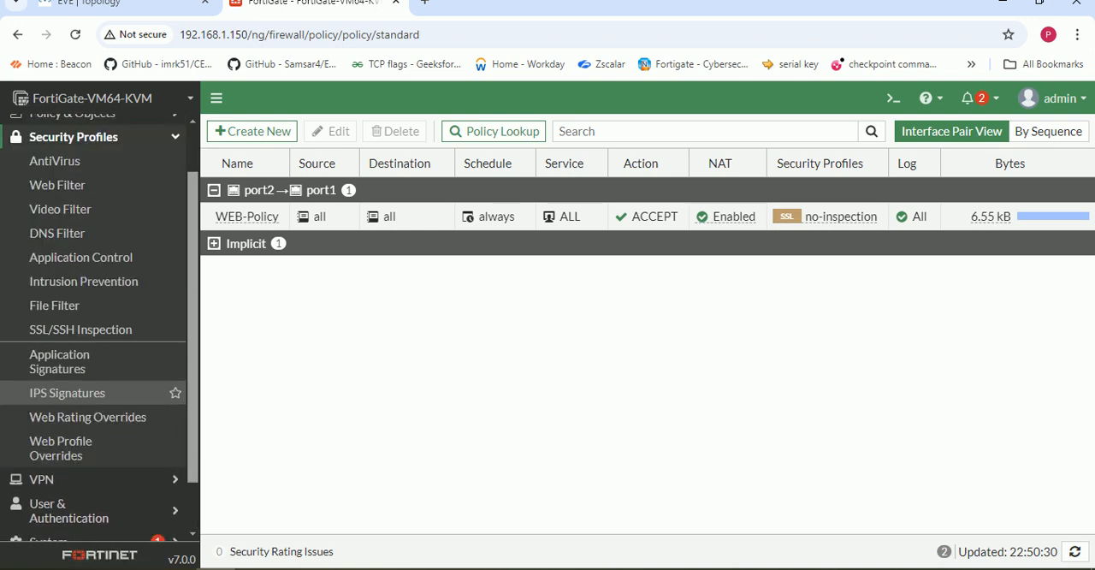
click(86, 184)
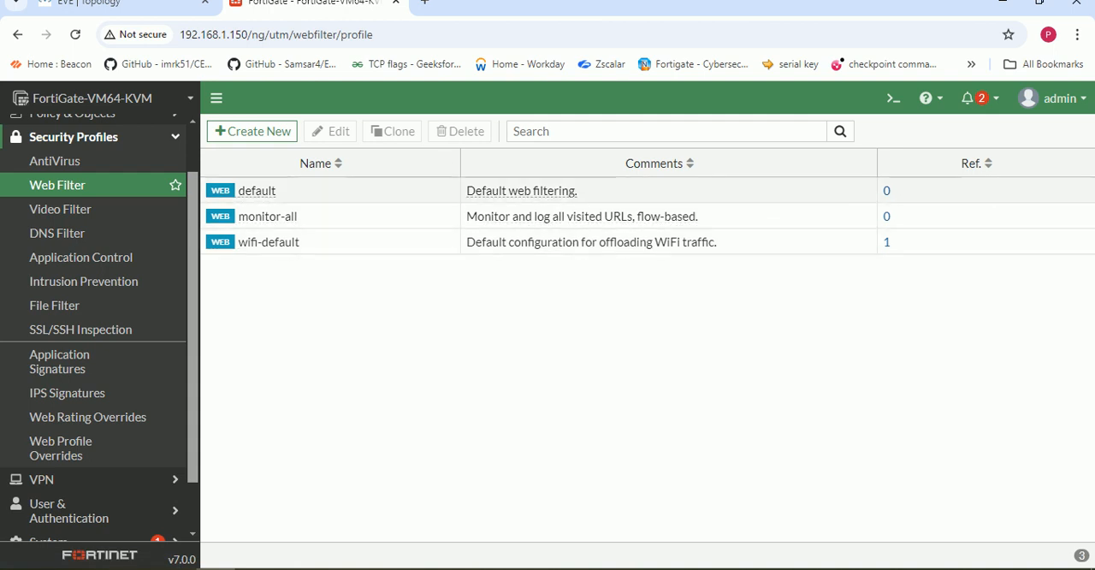
double_click(271, 192)
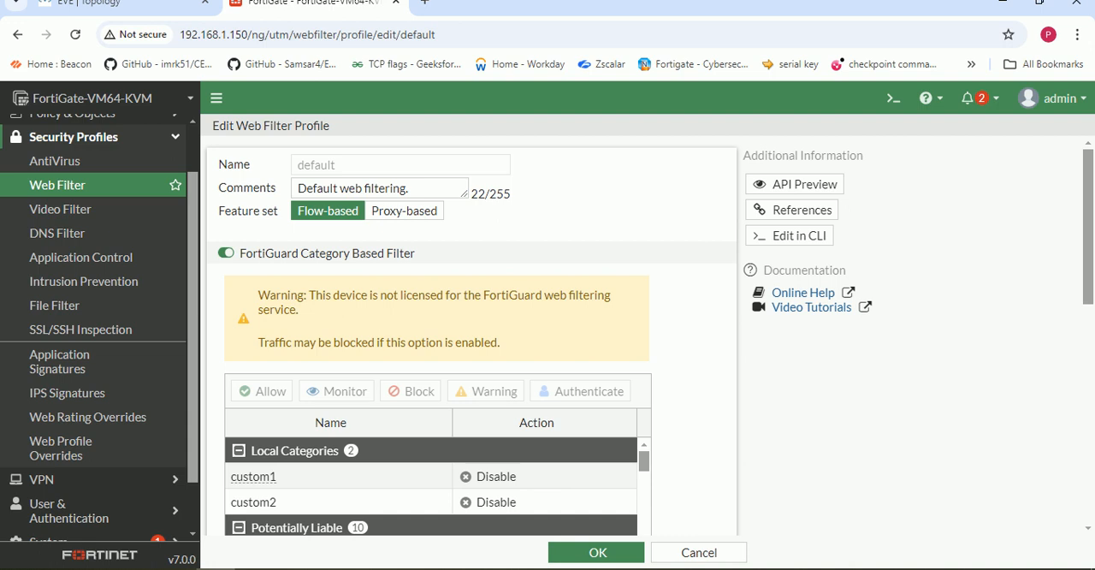
- Review the default profile's category actions down to Adult/Mature Content and try to open 777.com in a new browser tab of the virtual machine
scroll(385, 343, down, 5)
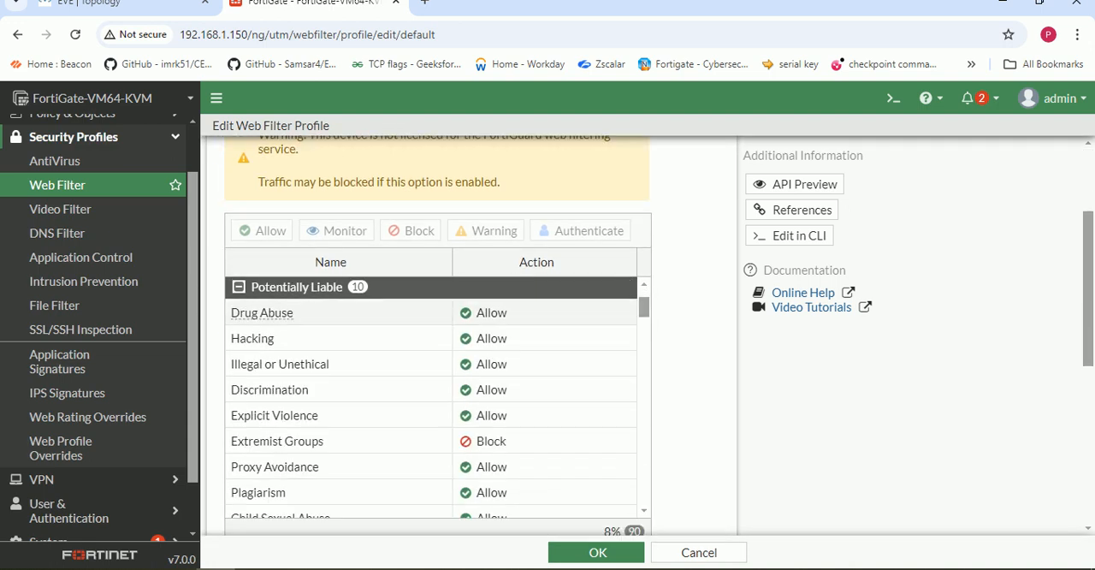
scroll(384, 342, down, 2)
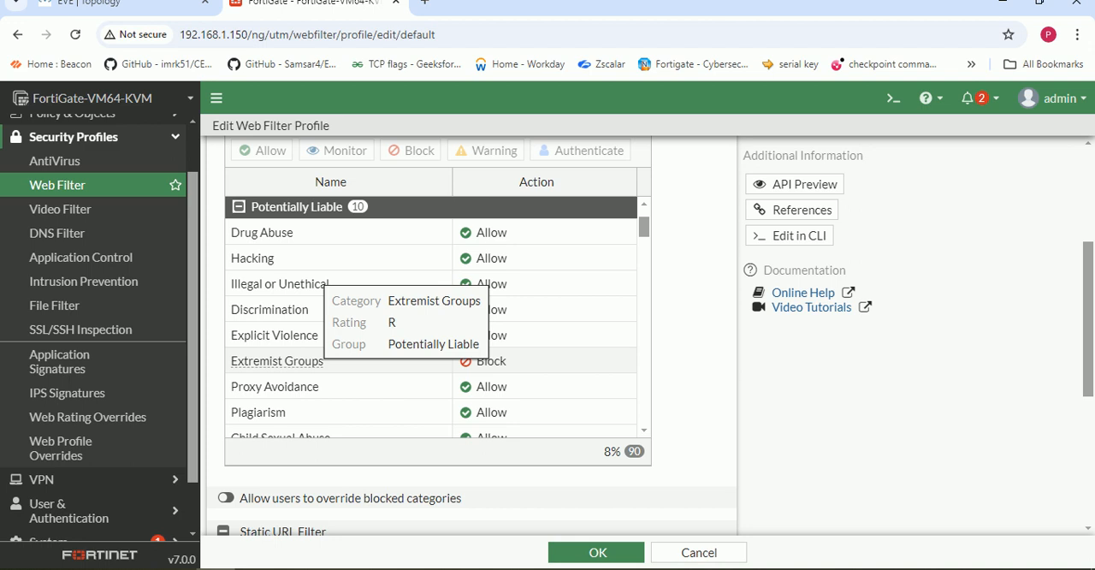
scroll(342, 342, down, 5)
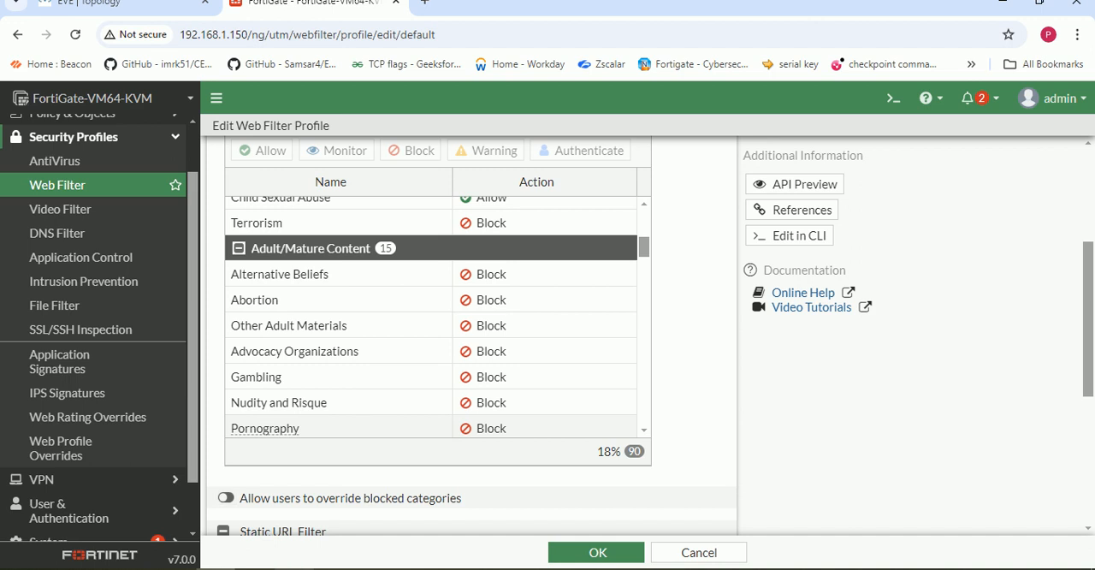
click(294, 569)
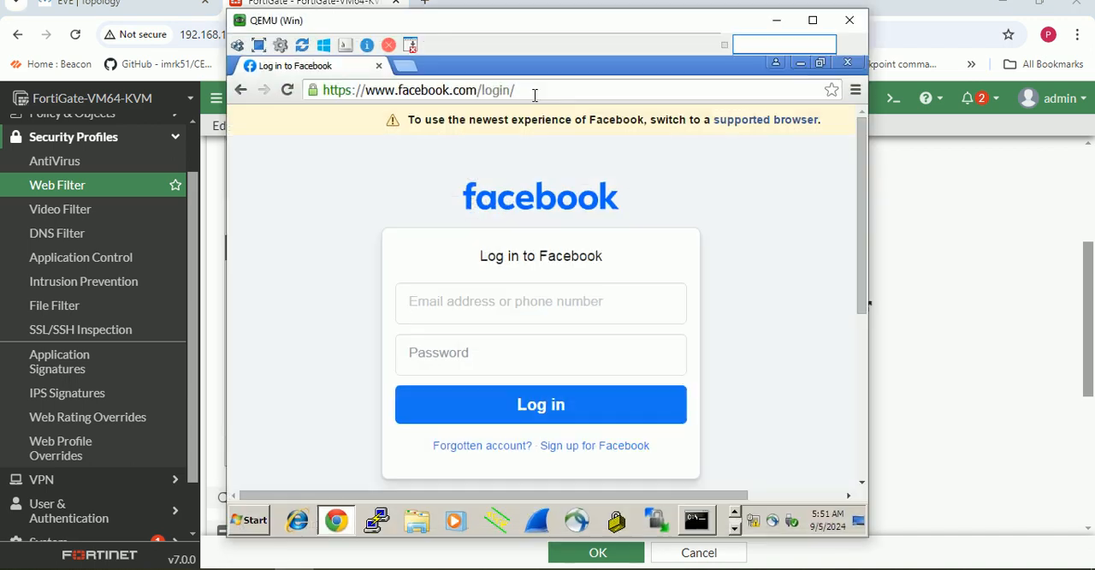
click(405, 68)
text(77)
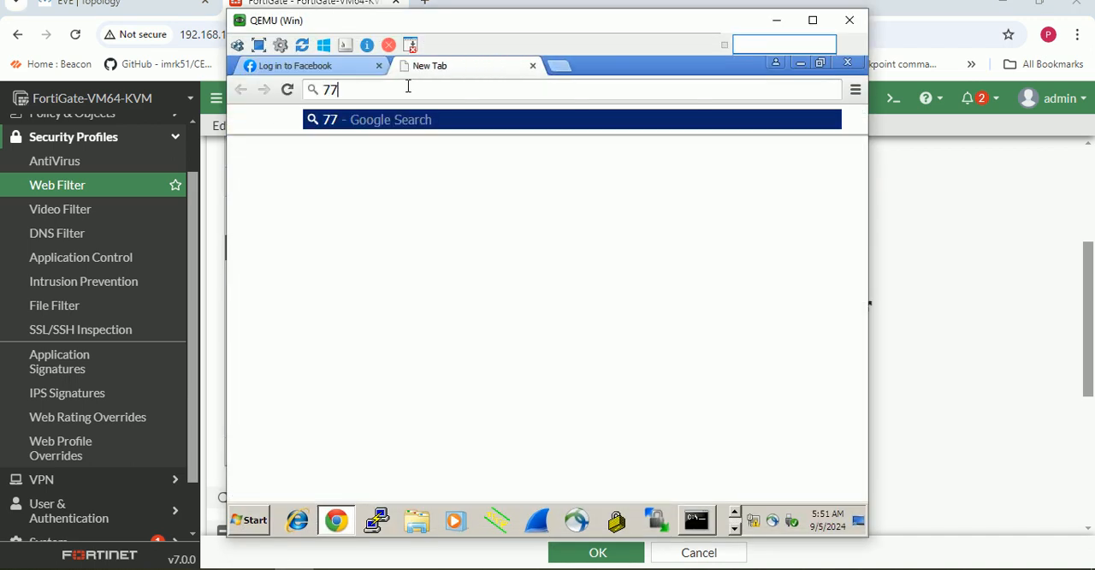
text(7.com)
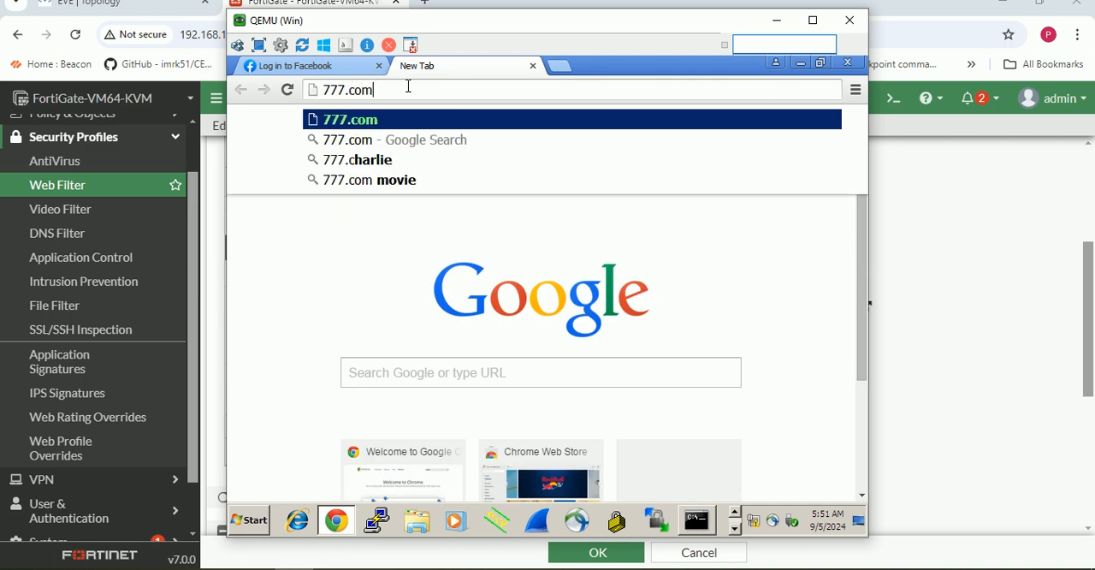
key(Return)
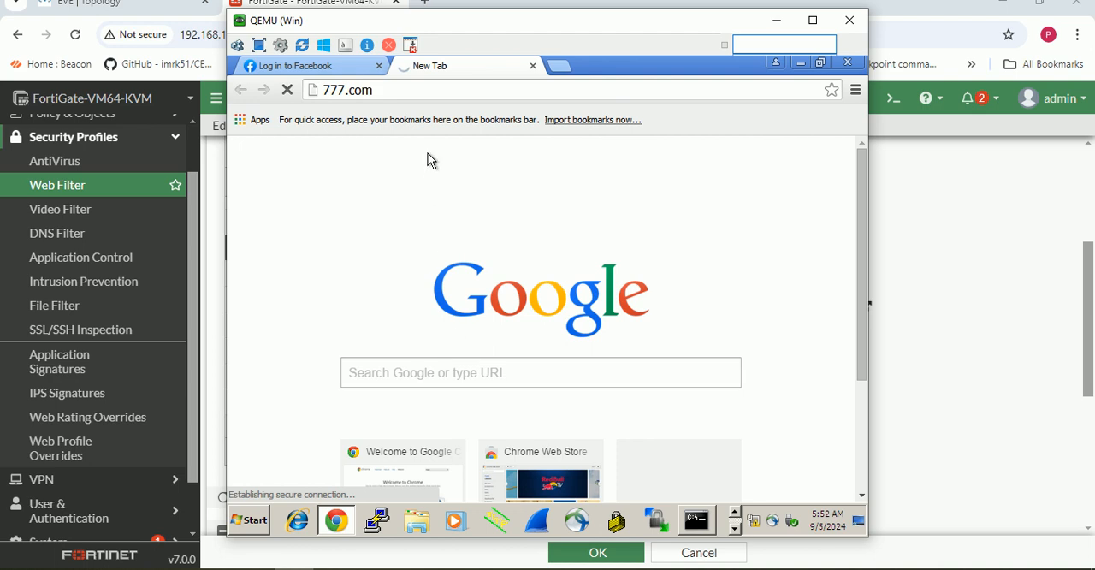
click(422, 89)
text(goo)
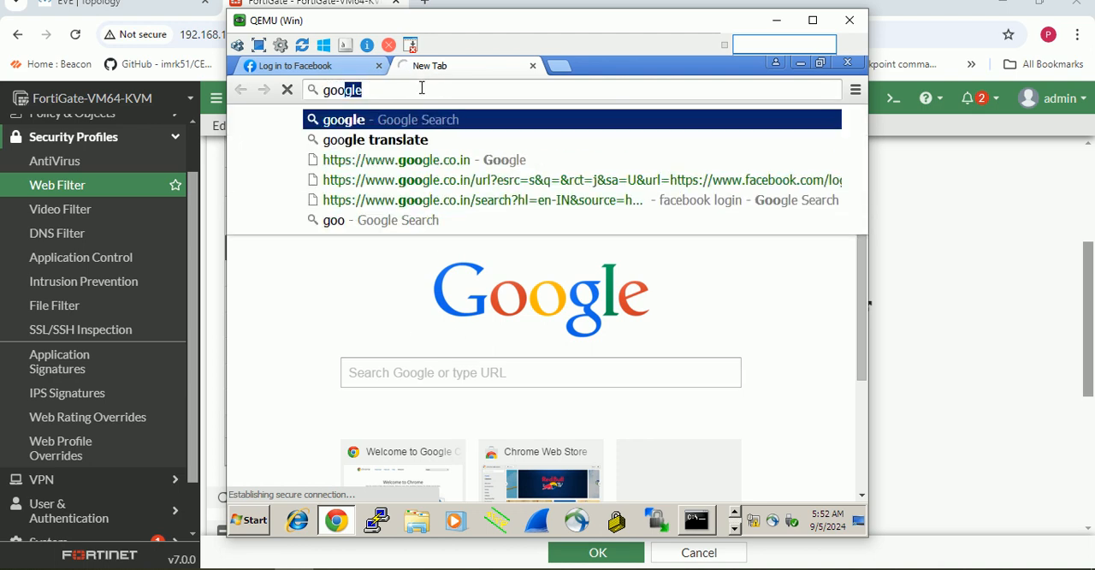
key(Return)
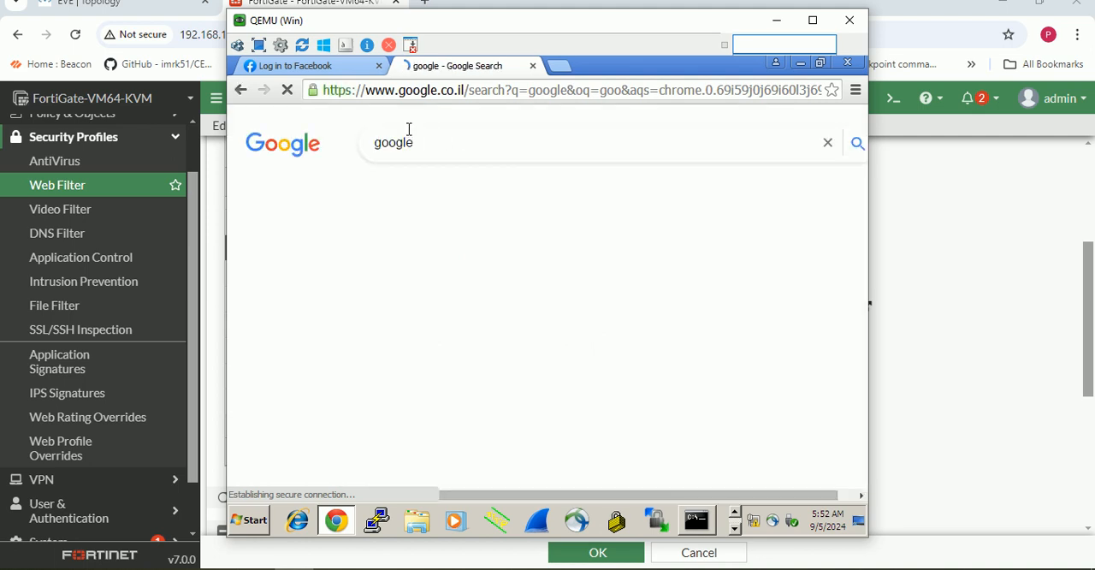
click(396, 287)
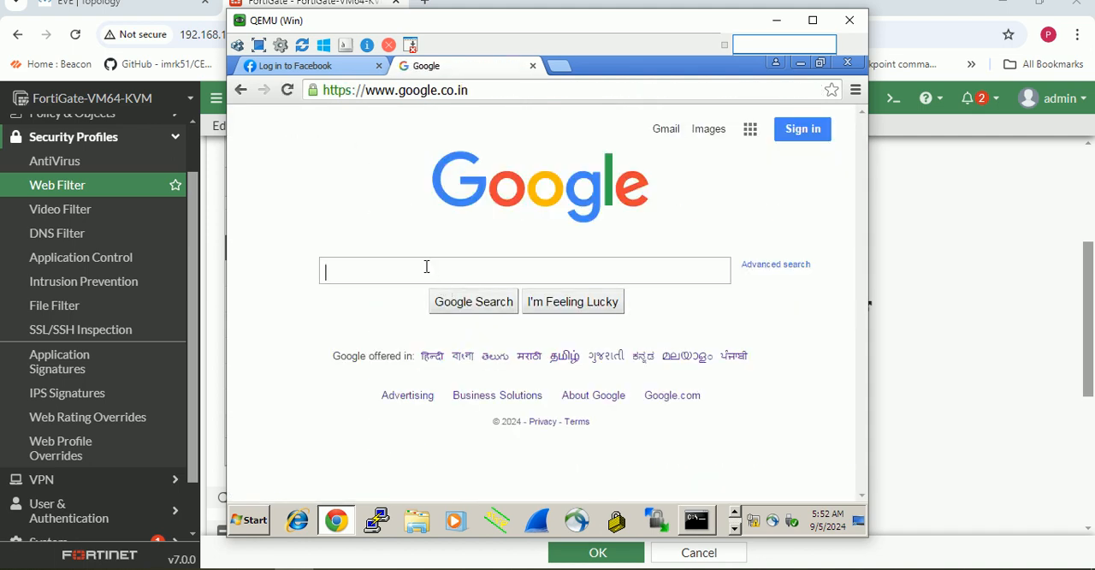
- Search Google for 777.com, open the 777 Casino result and minimize the virtual machine's window
text(777)
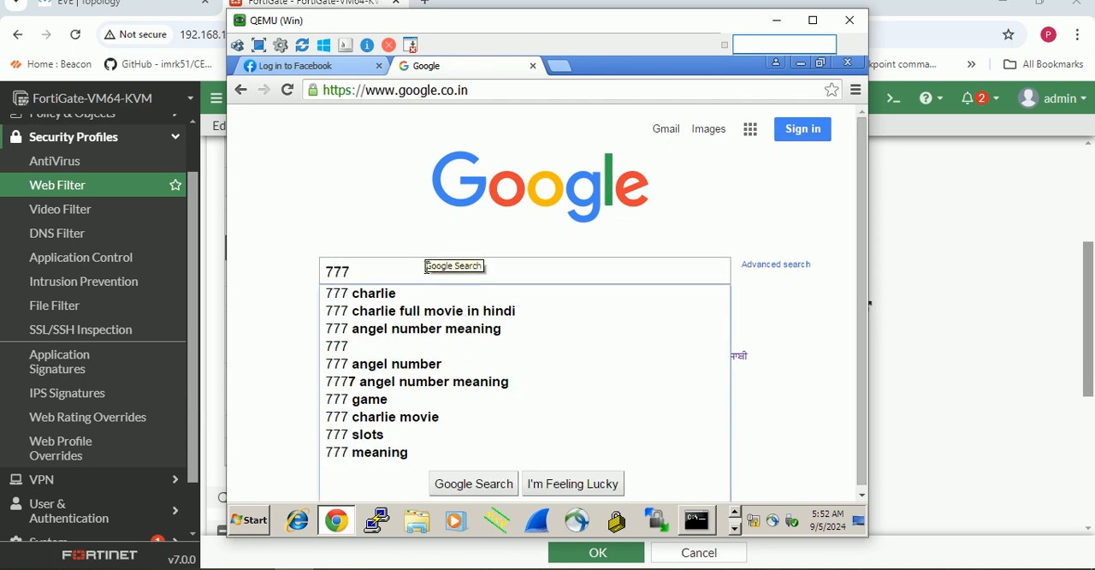
text(.com)
key(Return)
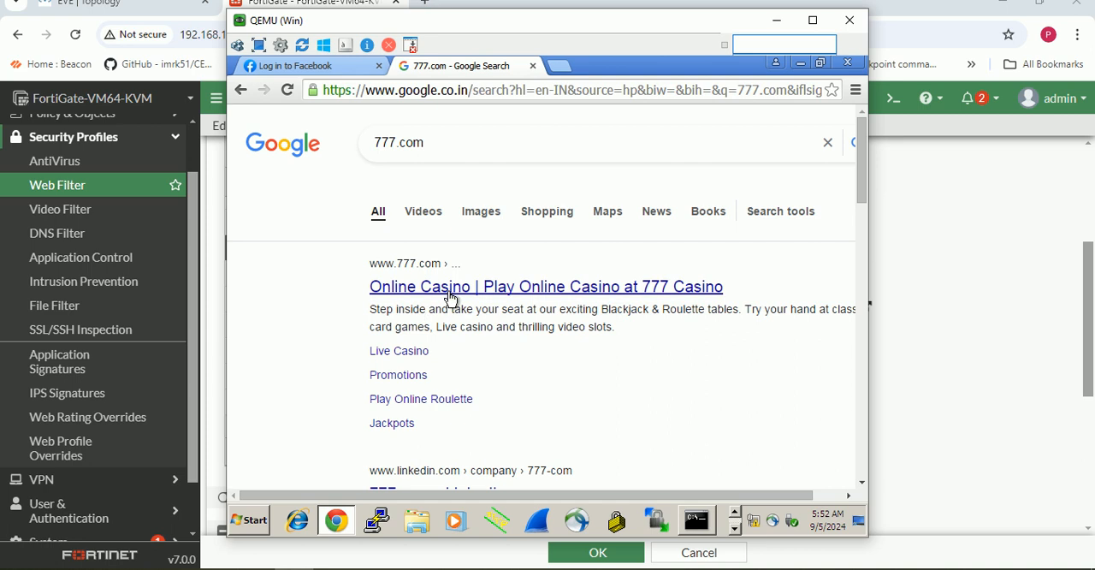
click(450, 295)
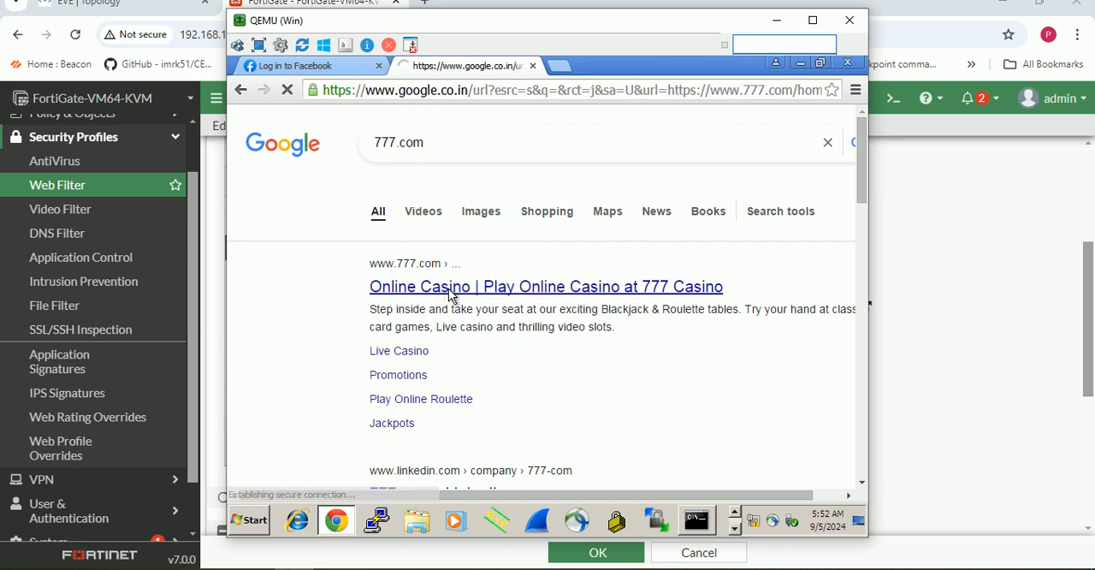
click(777, 21)
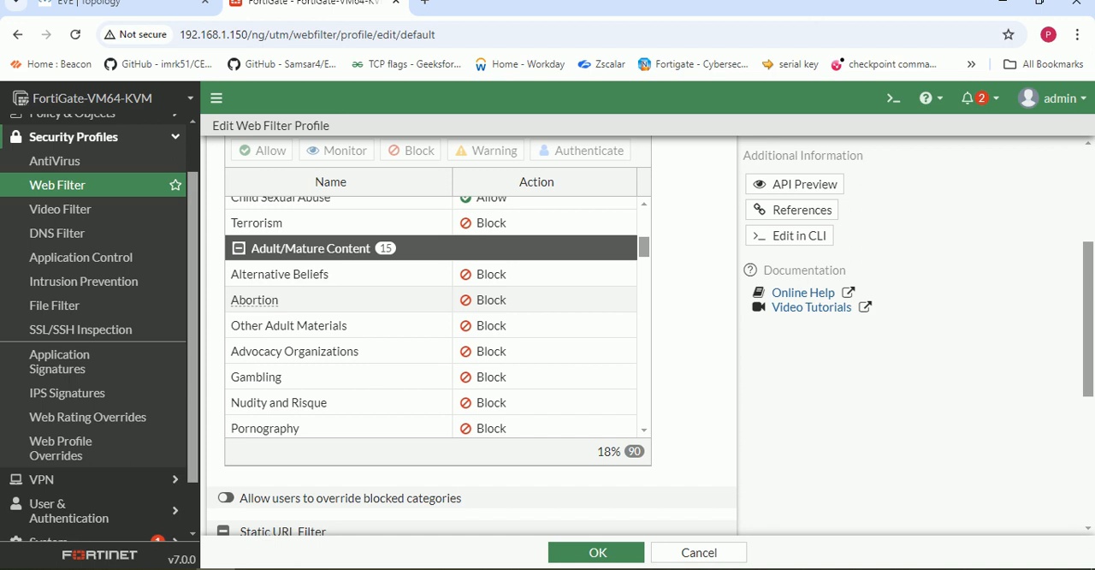
click(293, 569)
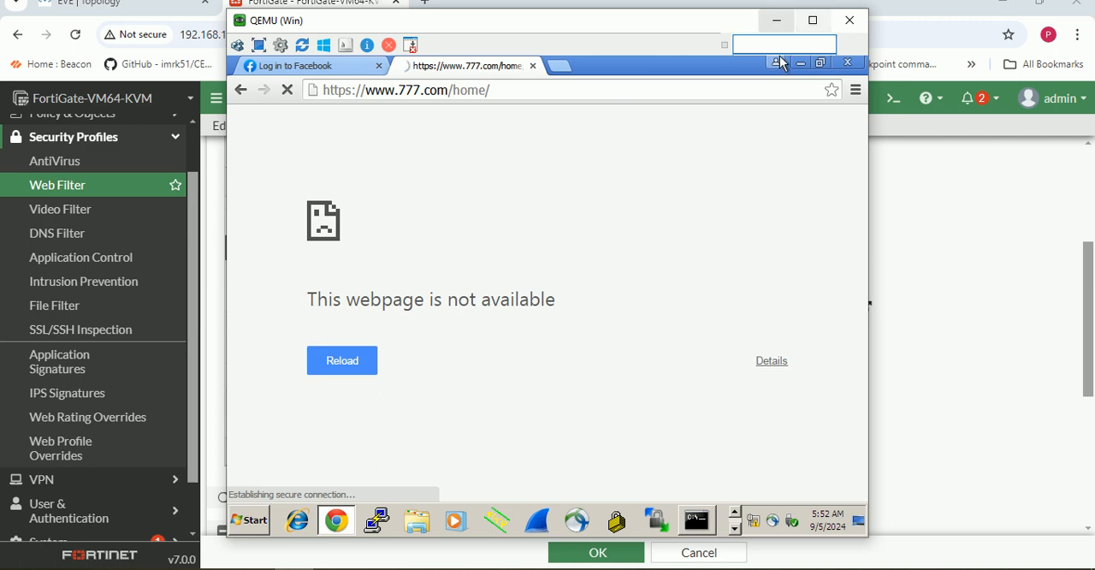
click(776, 20)
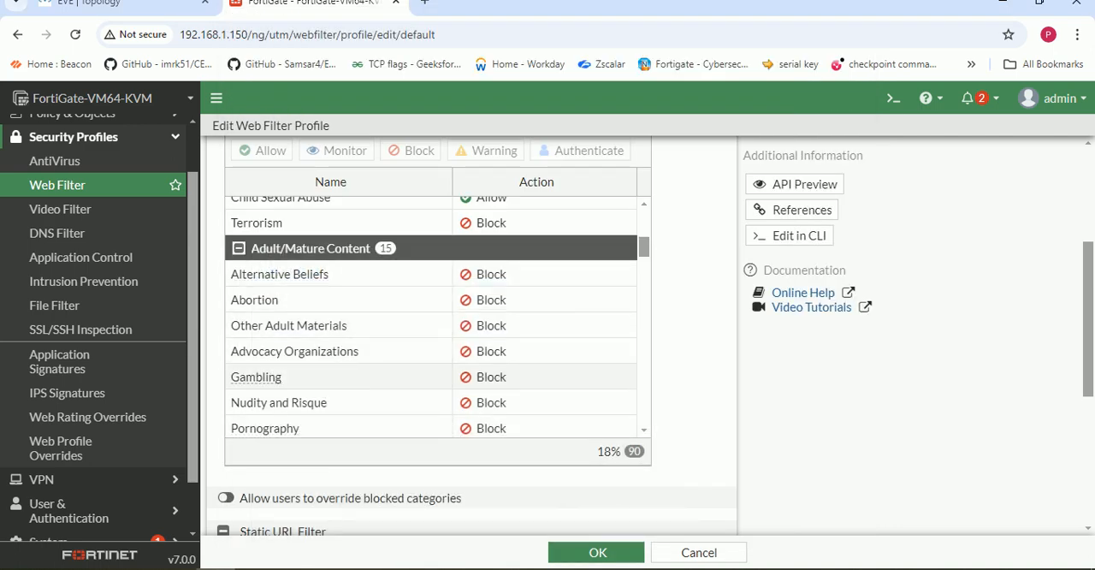
- Switch the Gambling category's action to Allow and back to Block in the default web filter profile
right_click(488, 377)
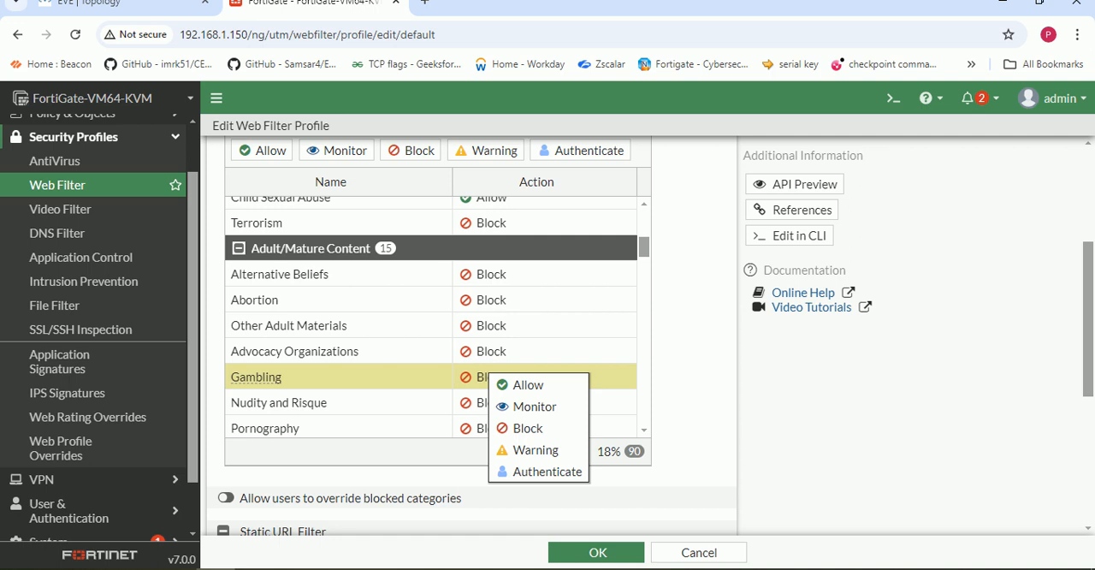
click(524, 385)
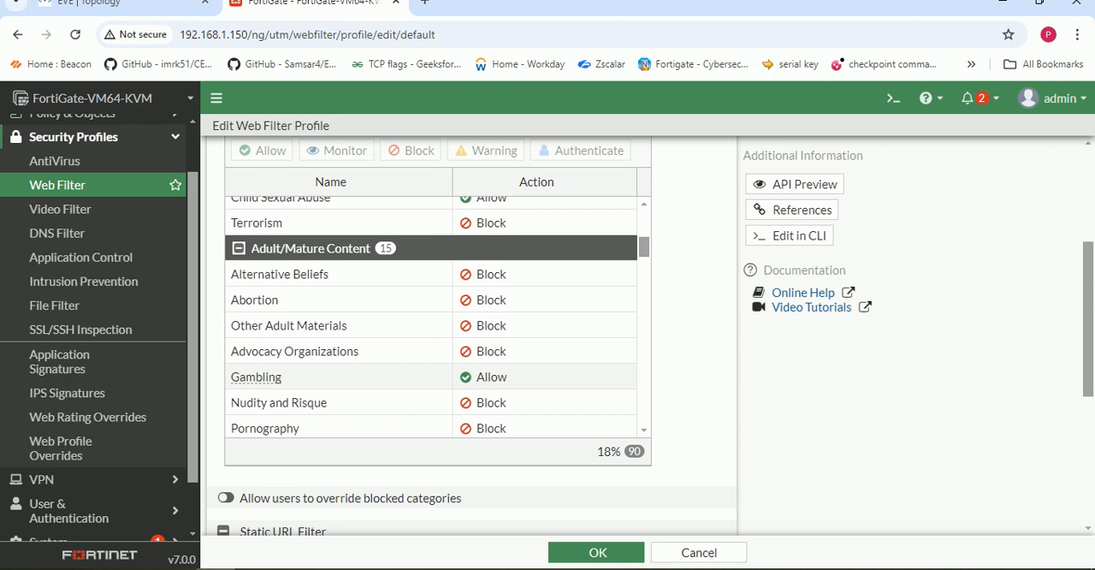
click(489, 376)
right_click(489, 379)
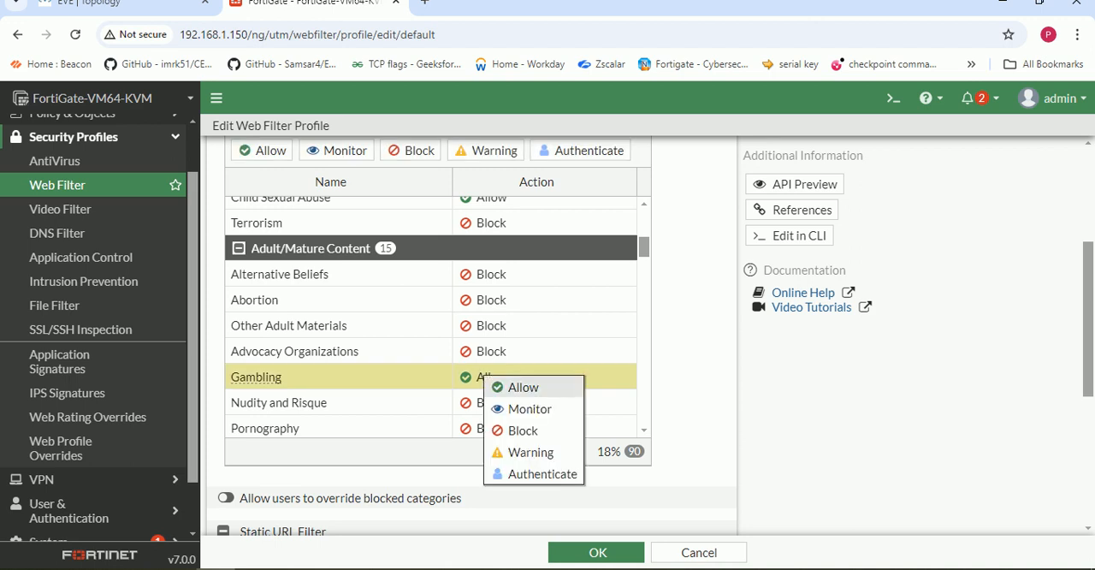
click(513, 430)
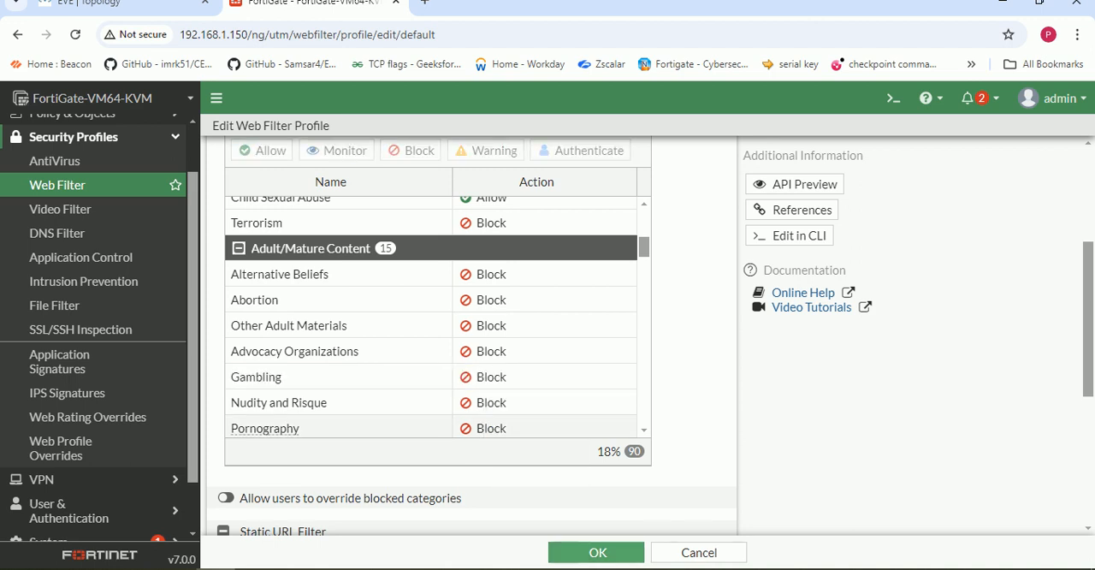
- Save the default web filter profile and open the list of firewall policies
click(598, 551)
scroll(94, 445, up, 1)
scroll(94, 343, up, 1)
click(73, 174)
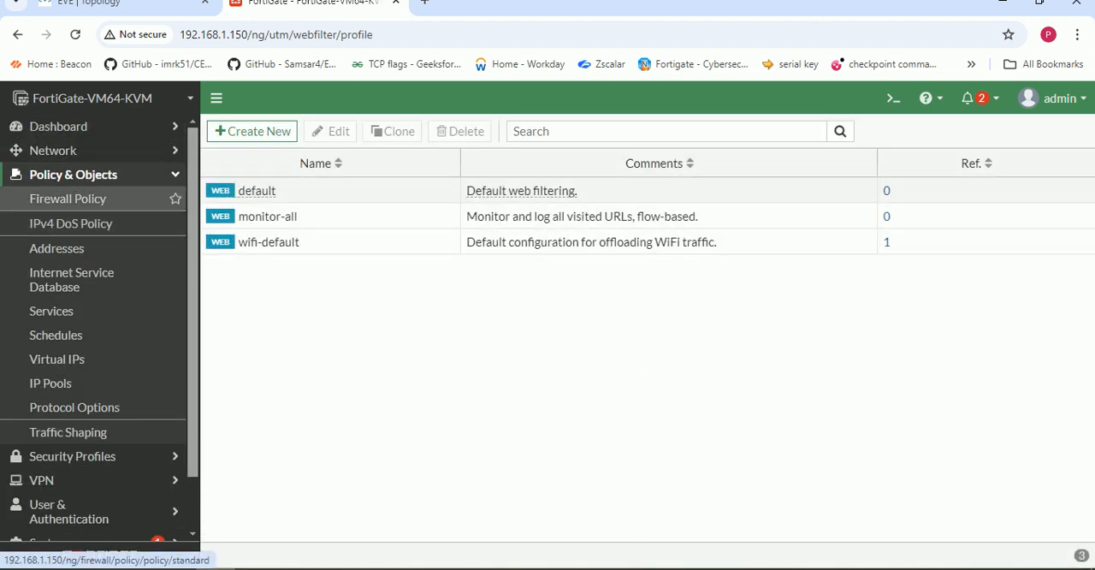
click(67, 199)
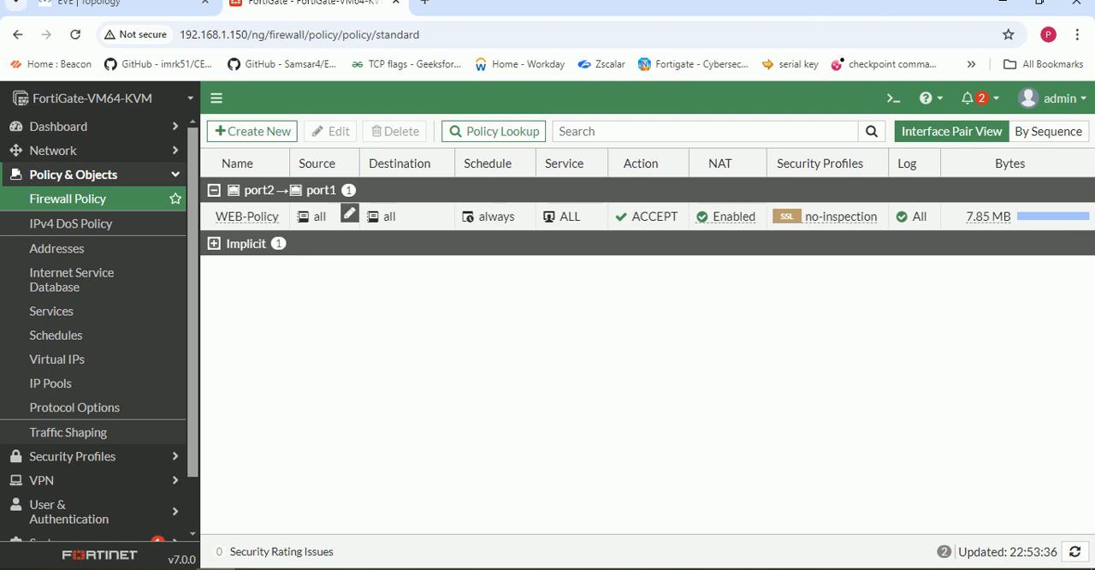
- Enable the default web filter on the WEB-Policy firewall policy and save the policy
double_click(227, 216)
scroll(466, 342, down, 1)
scroll(342, 343, down, 4)
scroll(343, 342, up, 2)
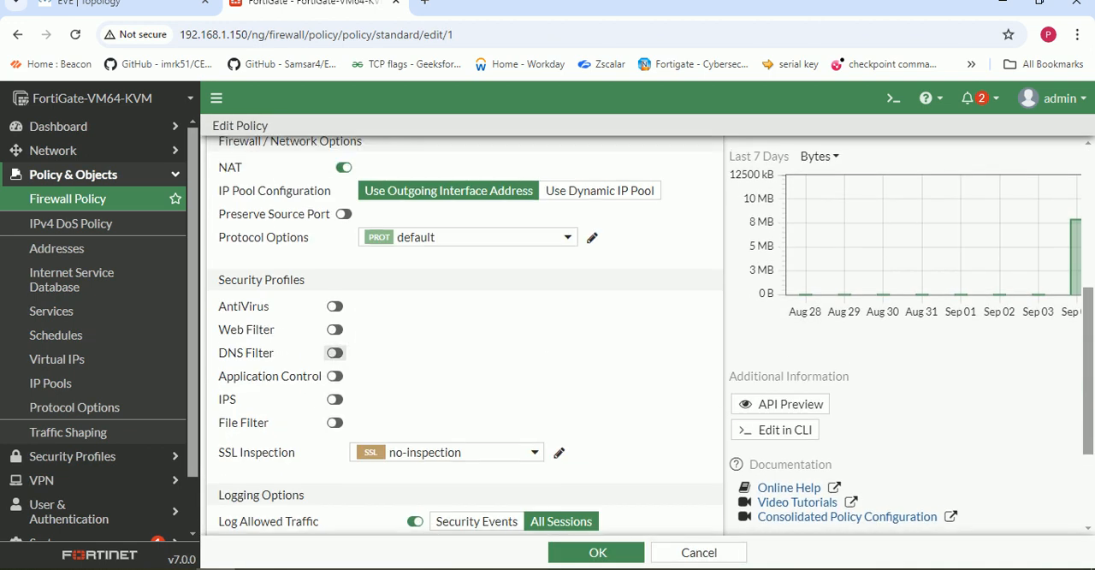
click(334, 329)
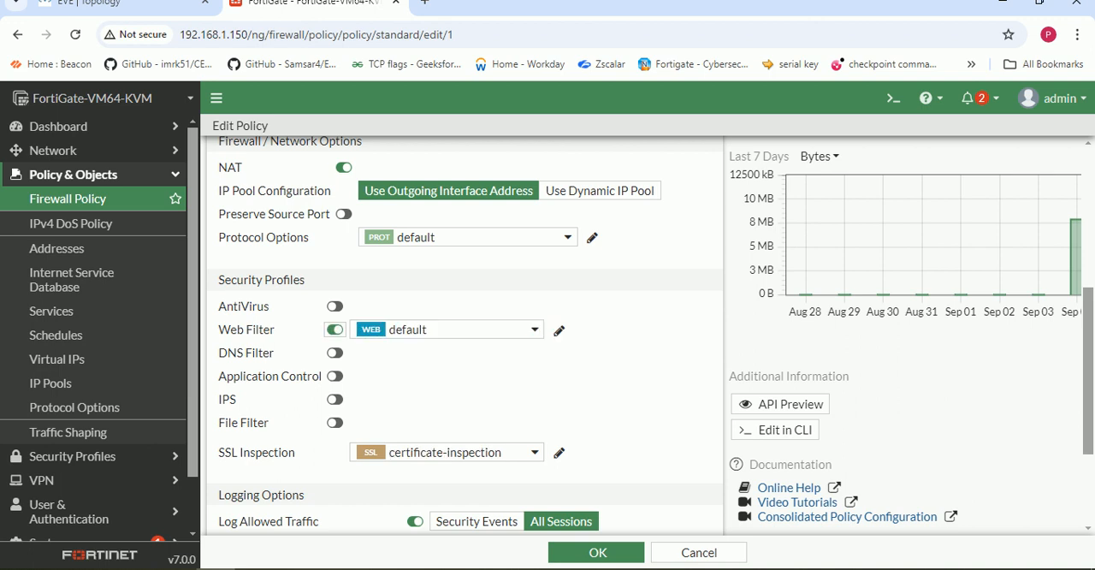
scroll(467, 342, down, 2)
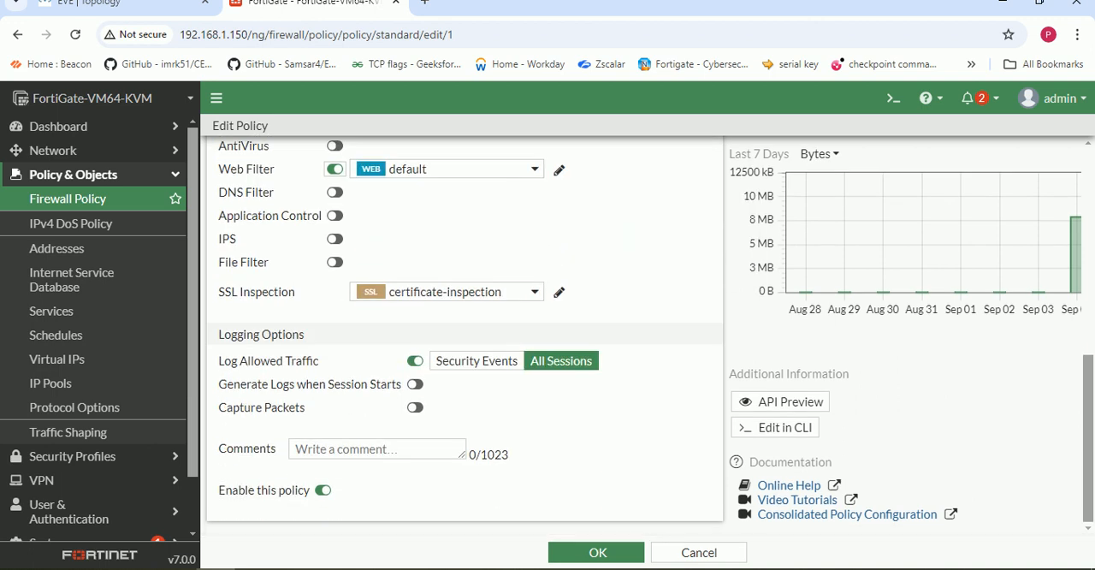
click(597, 552)
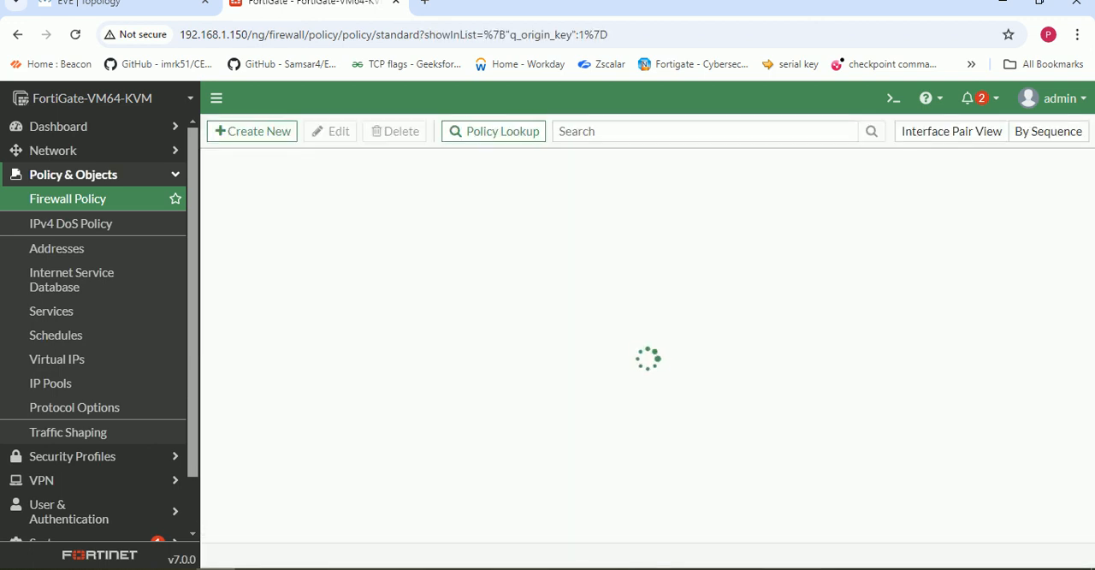
- Reload the 777.com page in the virtual machine and search for google in a new browser tab
click(295, 568)
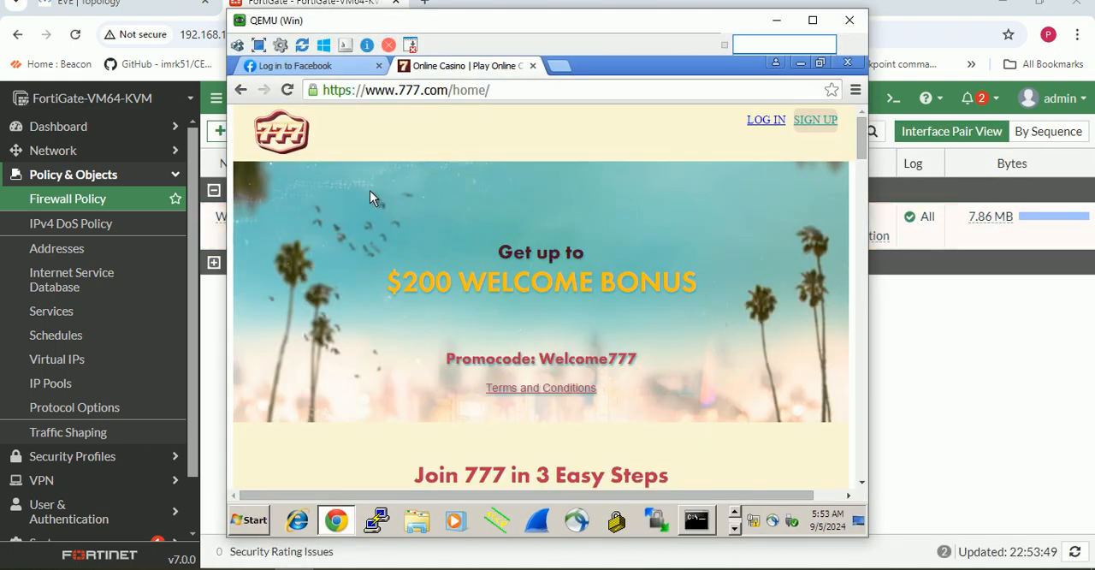
click(288, 89)
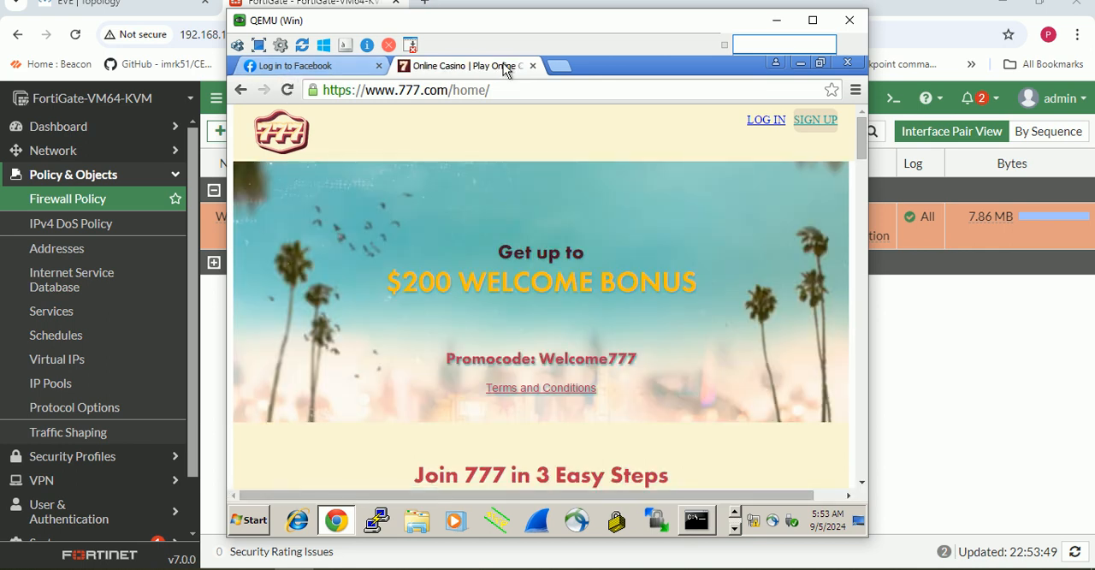
click(558, 66)
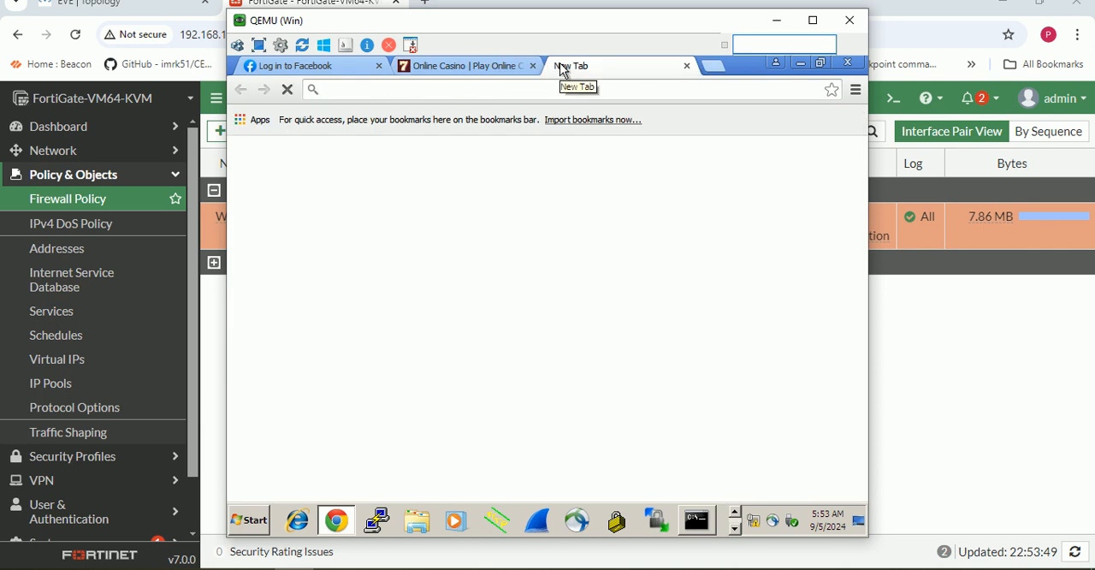
text(goo)
key(Return)
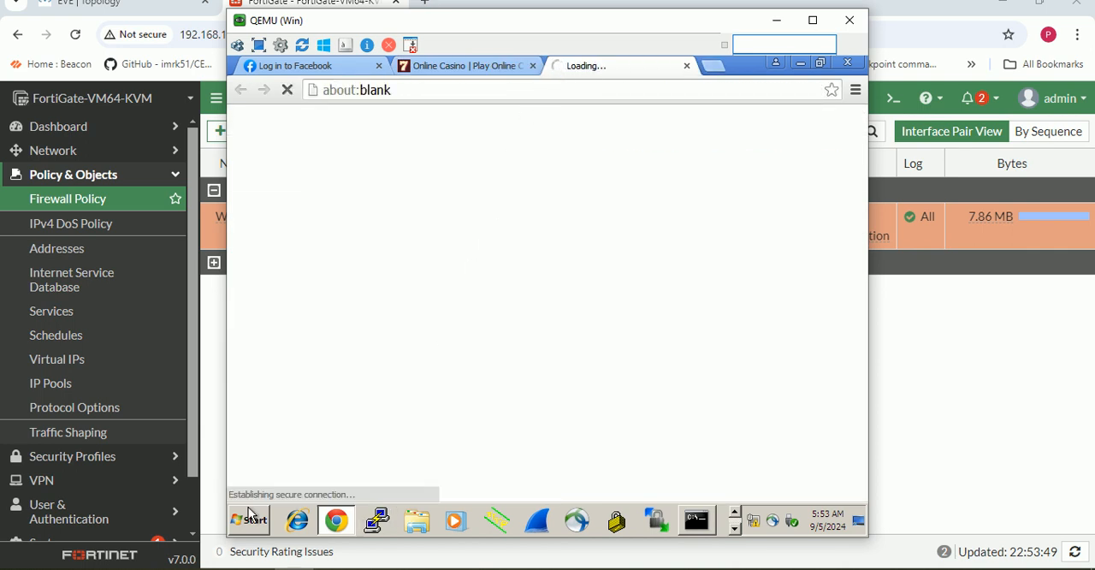
- Reopen the FortiGate's default web filter profile and review its filter options and Adult/Mature Content category actions
click(72, 455)
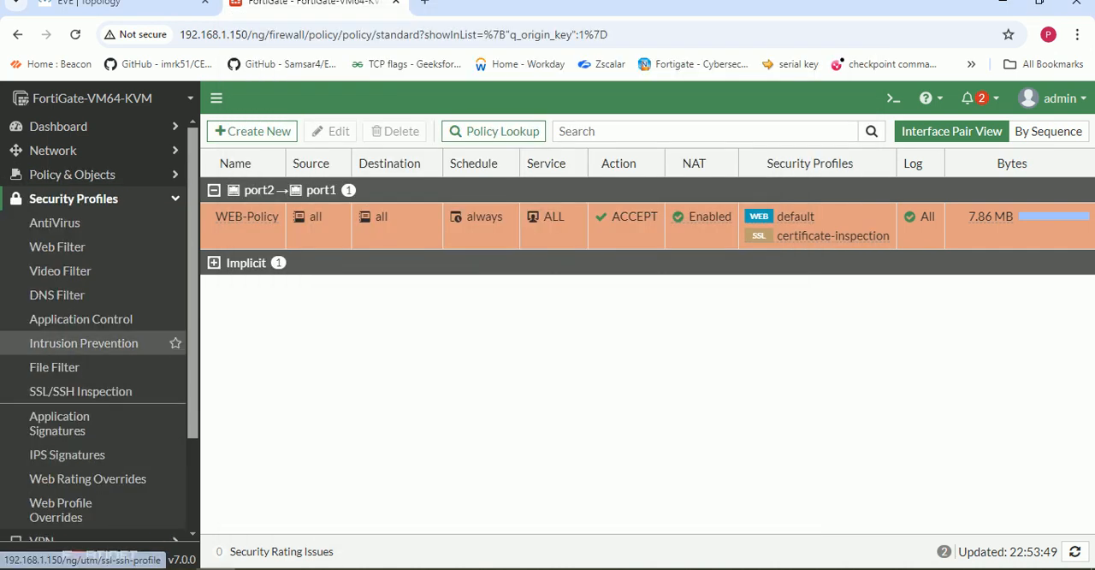
click(58, 247)
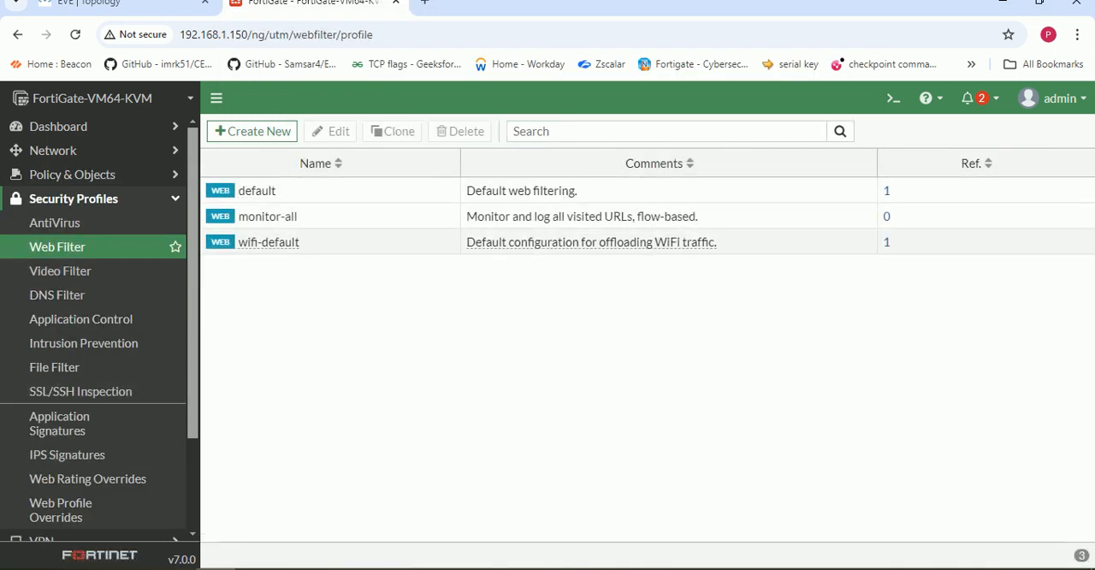
click(270, 191)
double_click(271, 191)
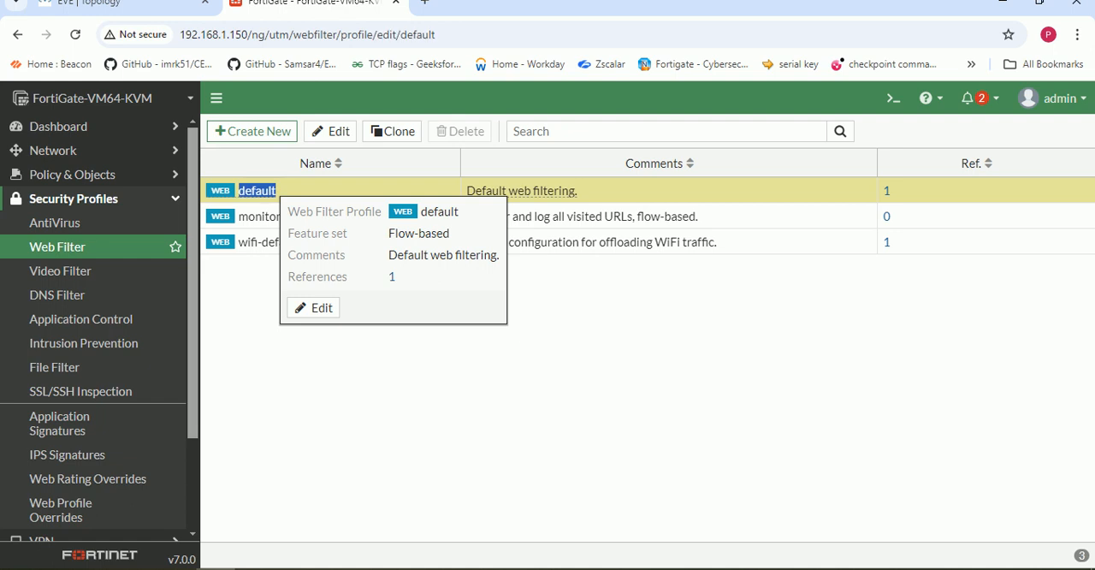
scroll(470, 342, down, 10)
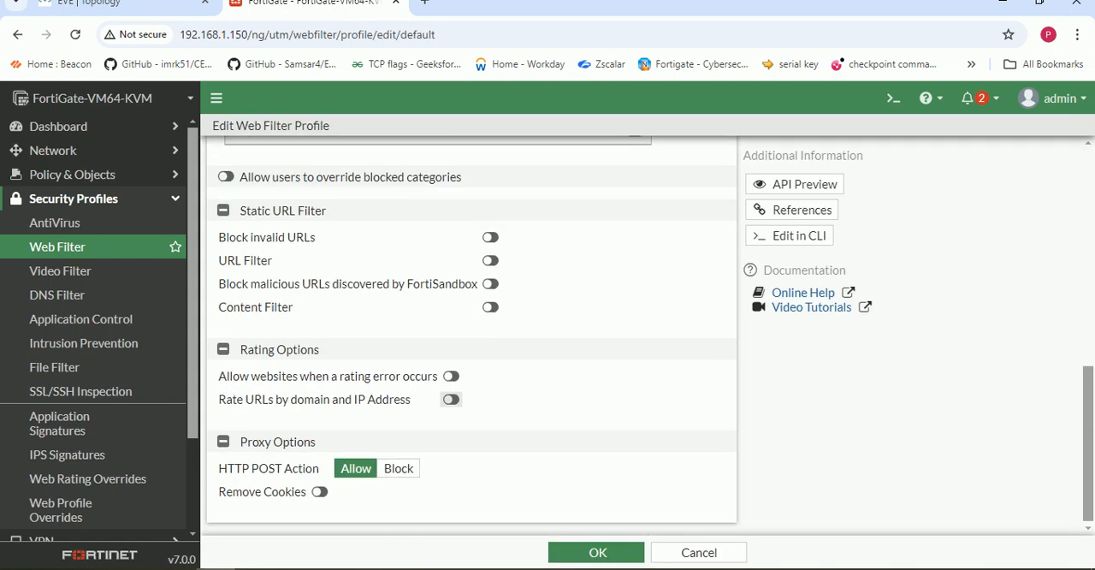
scroll(471, 342, up, 4)
scroll(430, 317, down, 1)
scroll(343, 334, down, 3)
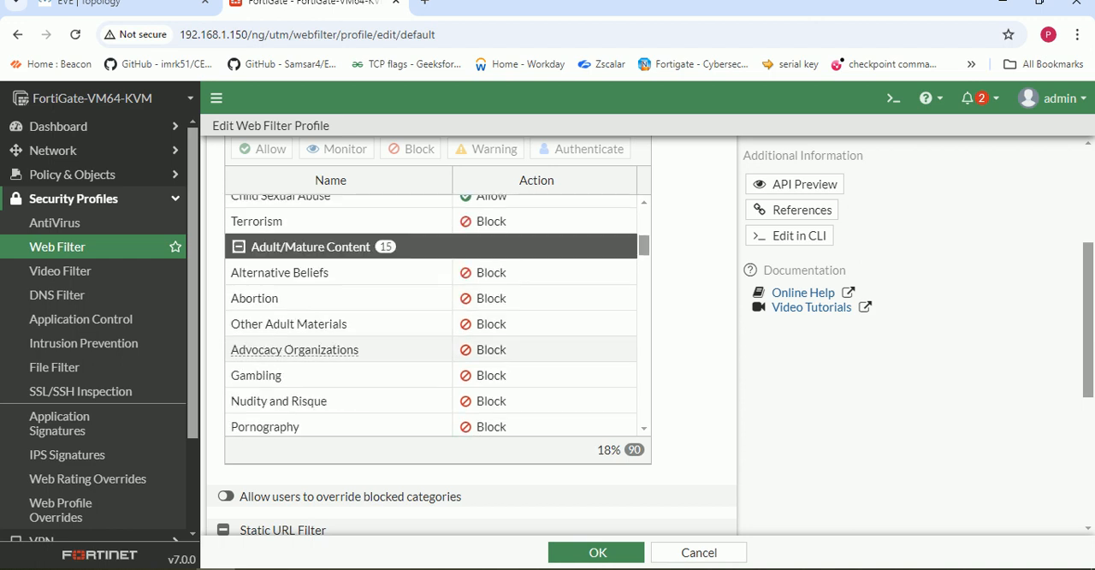
- Check the remaining Adult/Mature Content categories and save the default web filter profile
scroll(343, 343, down, 1)
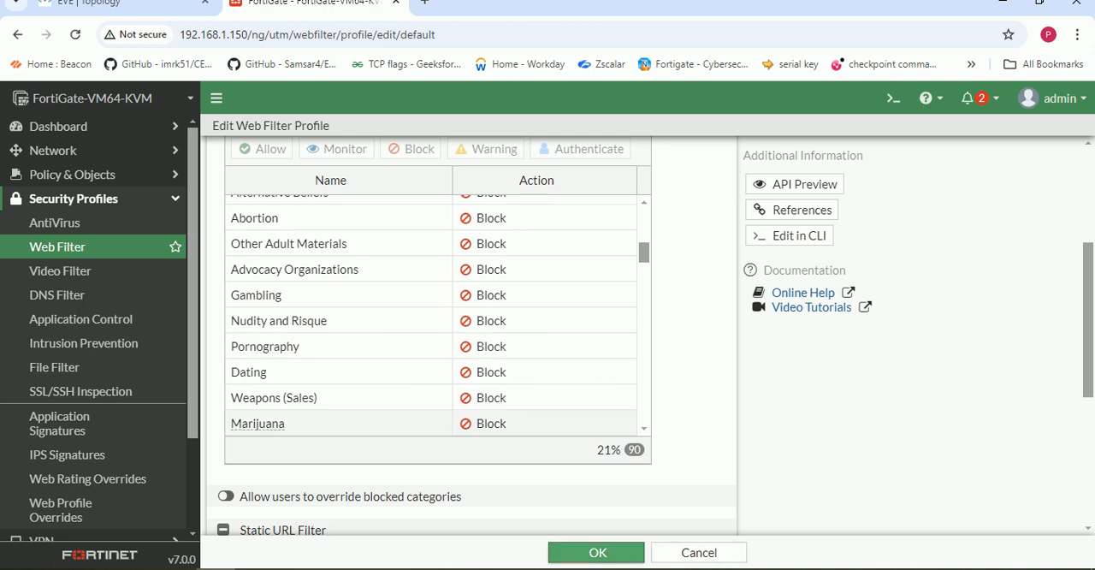
click(597, 551)
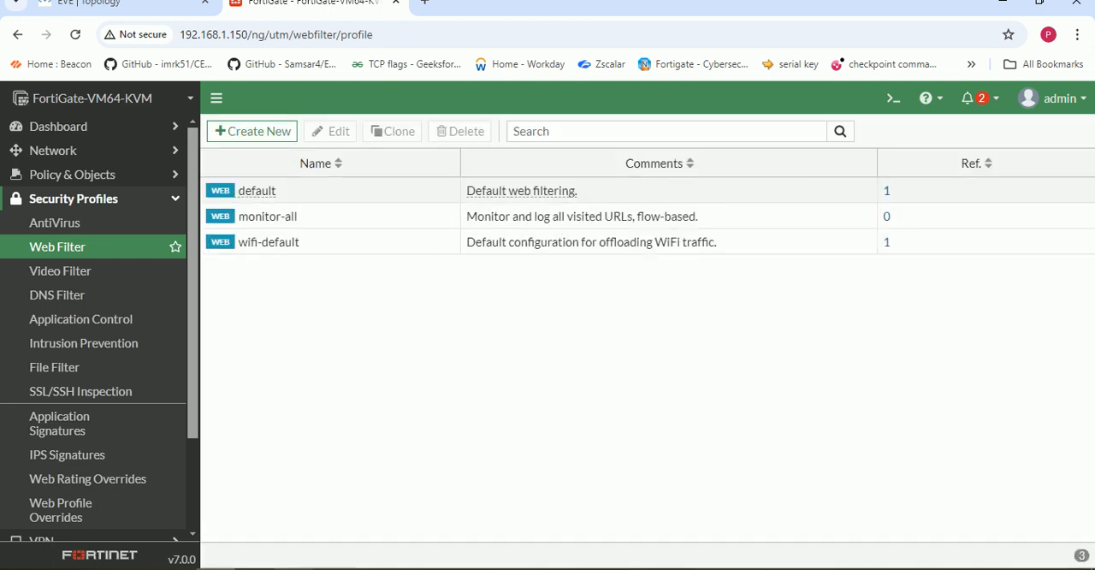
- Switch to the Windows virtual machine, examine the advanced details of the Google page's privacy error, and try loading a new browser tab
mouse_move(293, 568)
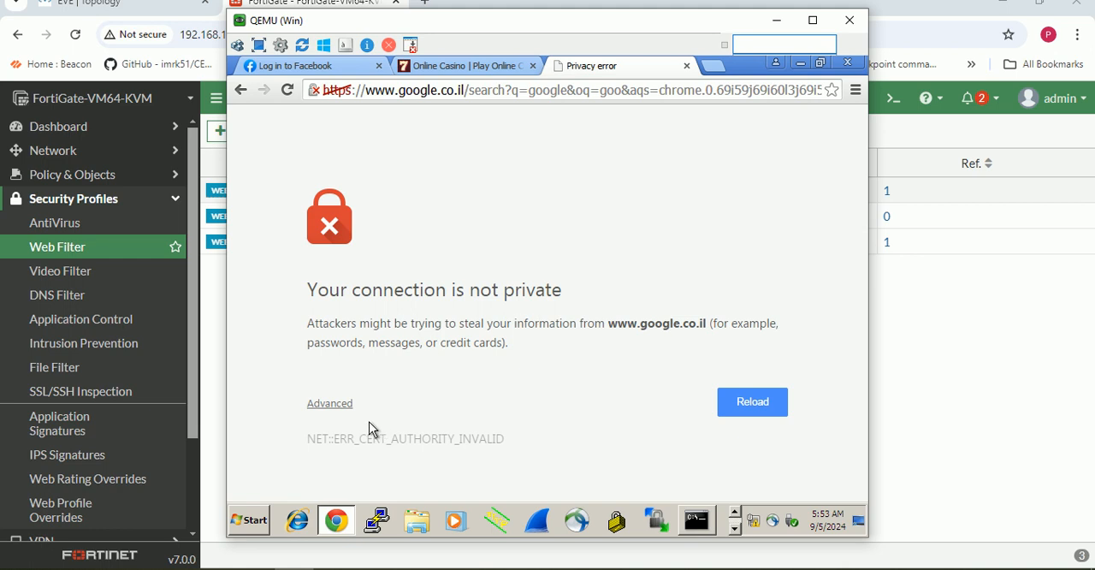
click(338, 406)
scroll(467, 372, down, 2)
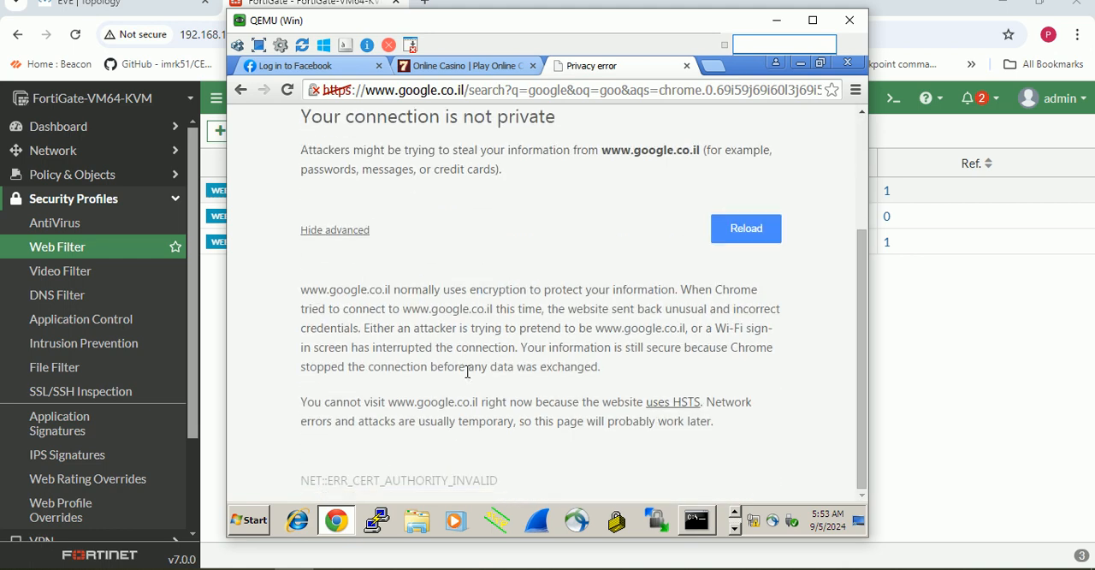
scroll(452, 342, up, 2)
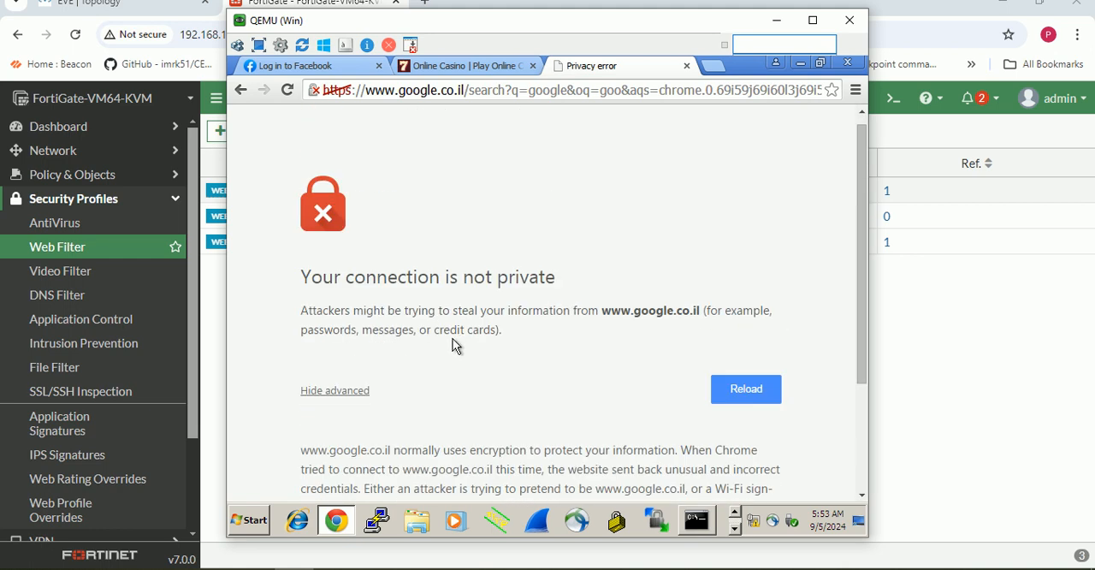
scroll(432, 363, up, 1)
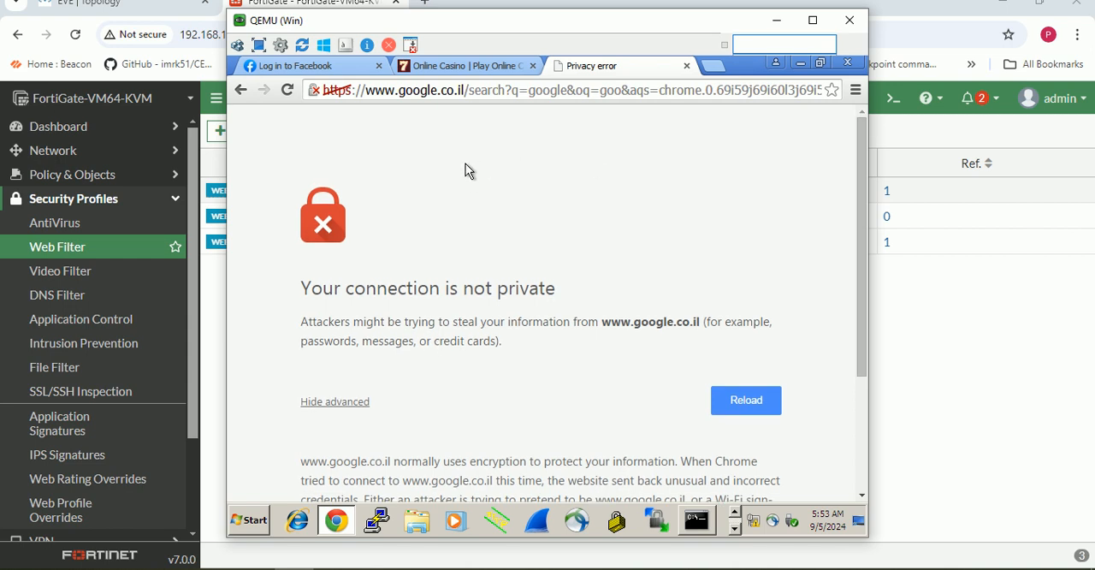
click(714, 65)
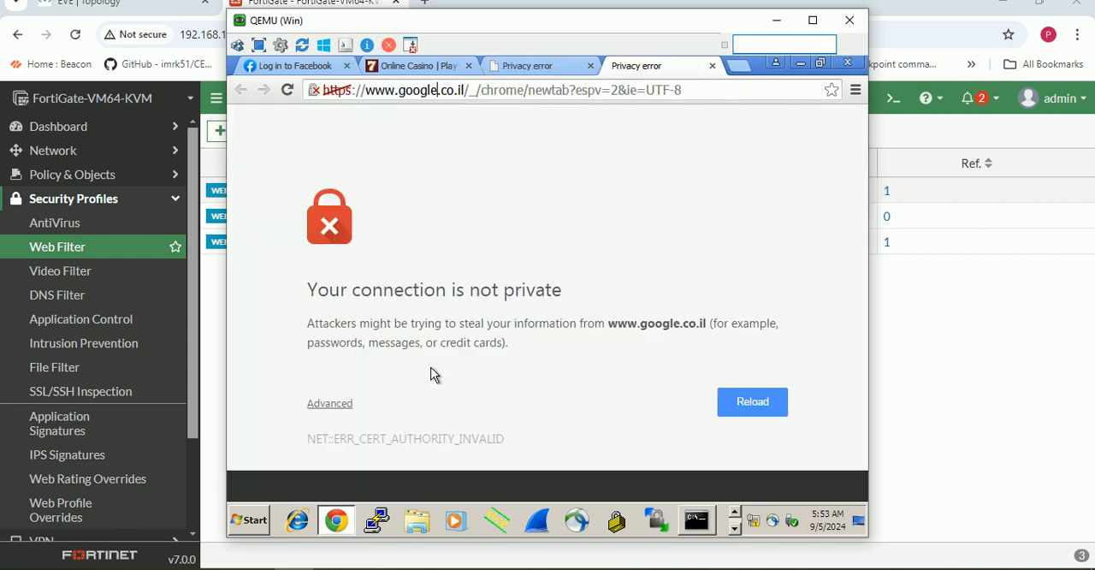
click(776, 19)
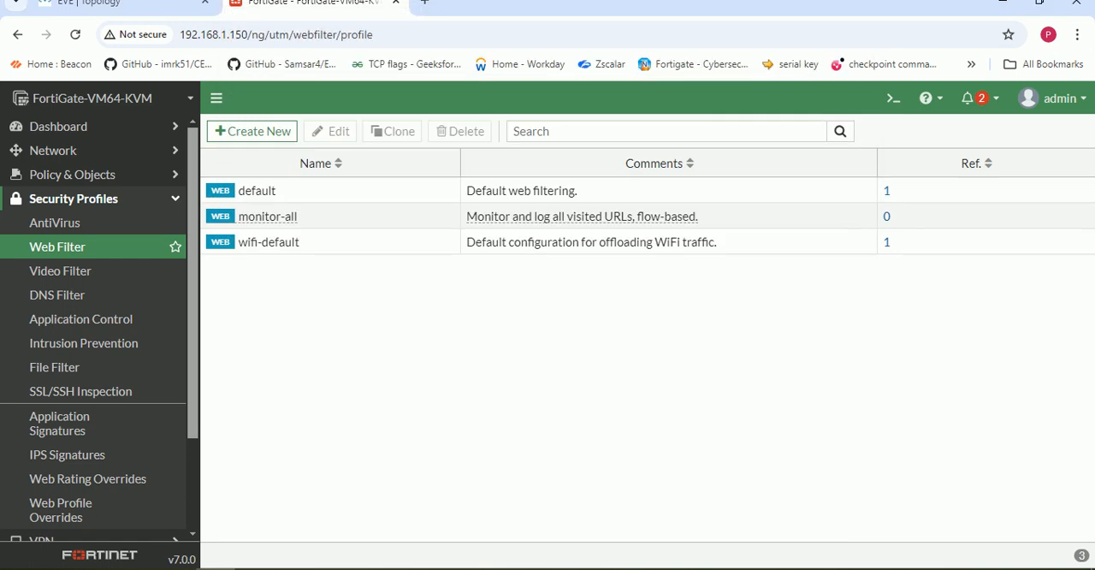
- Set the Gambling category's action to Allow in the default web filter profile and save the profile
double_click(256, 191)
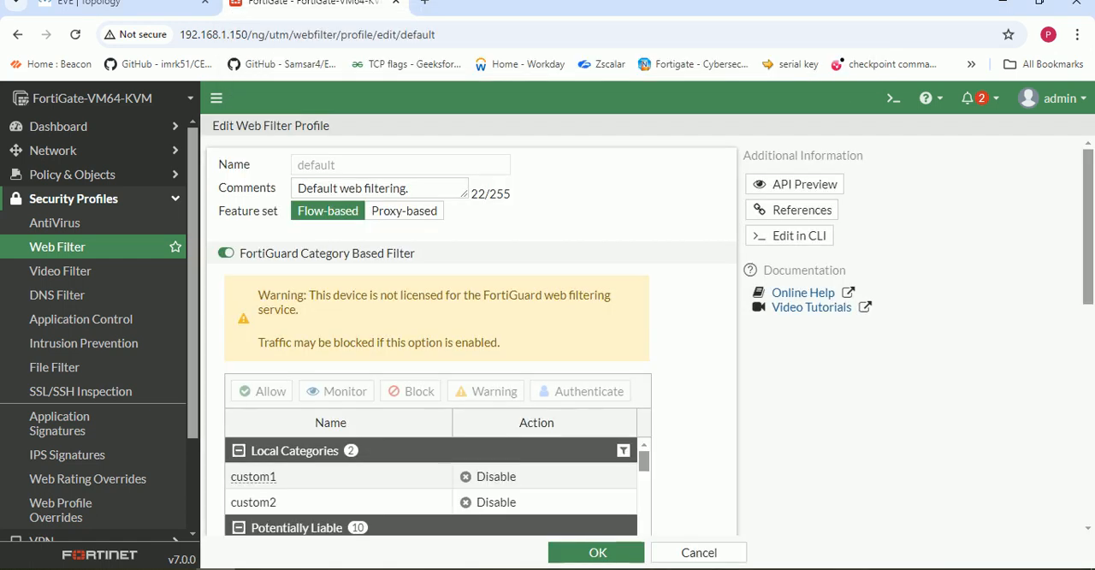
scroll(342, 402, down, 10)
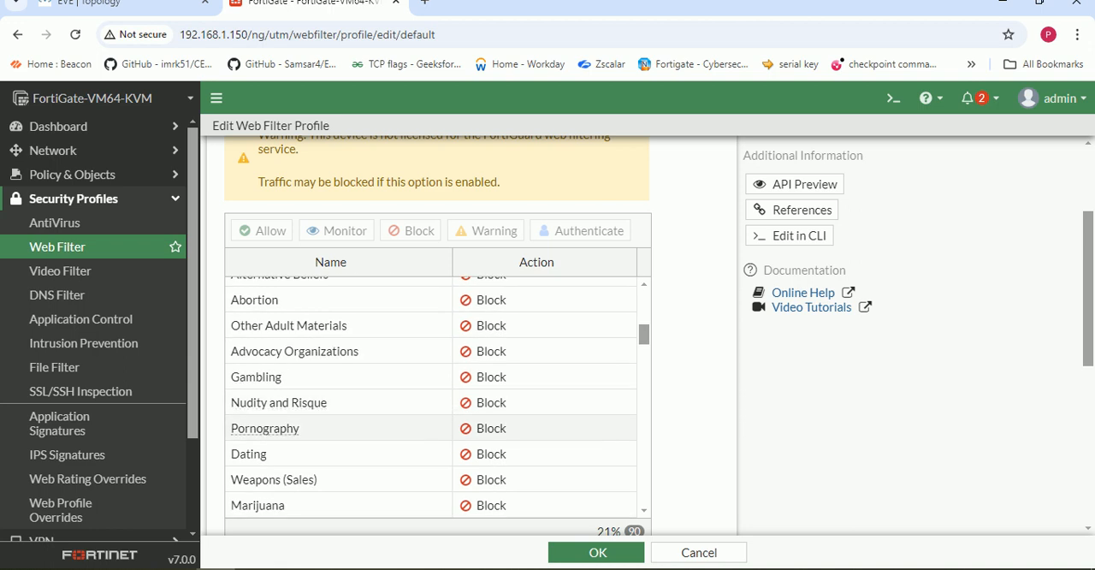
right_click(490, 377)
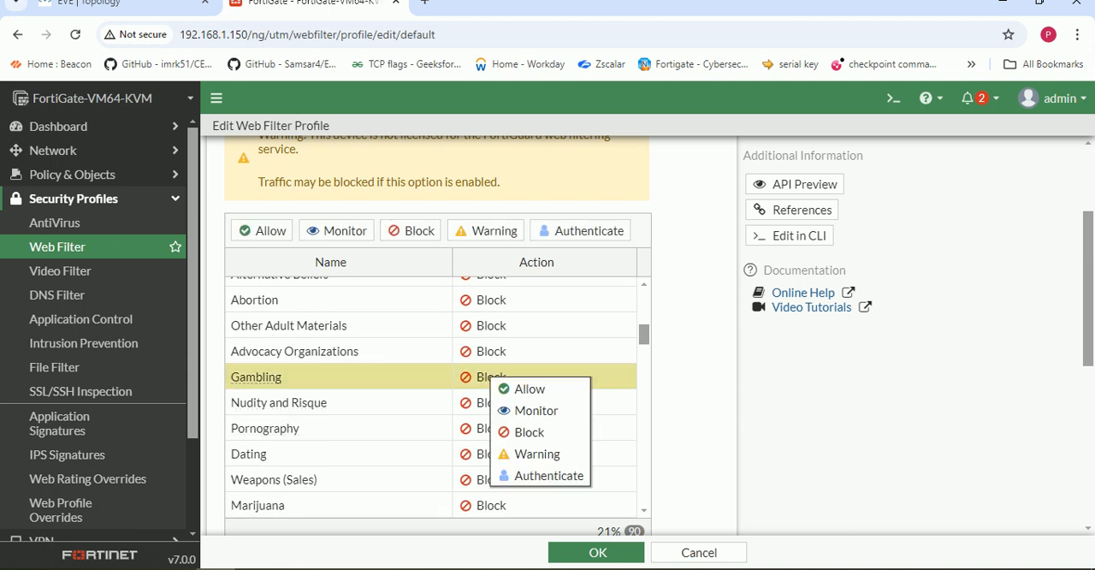
click(527, 389)
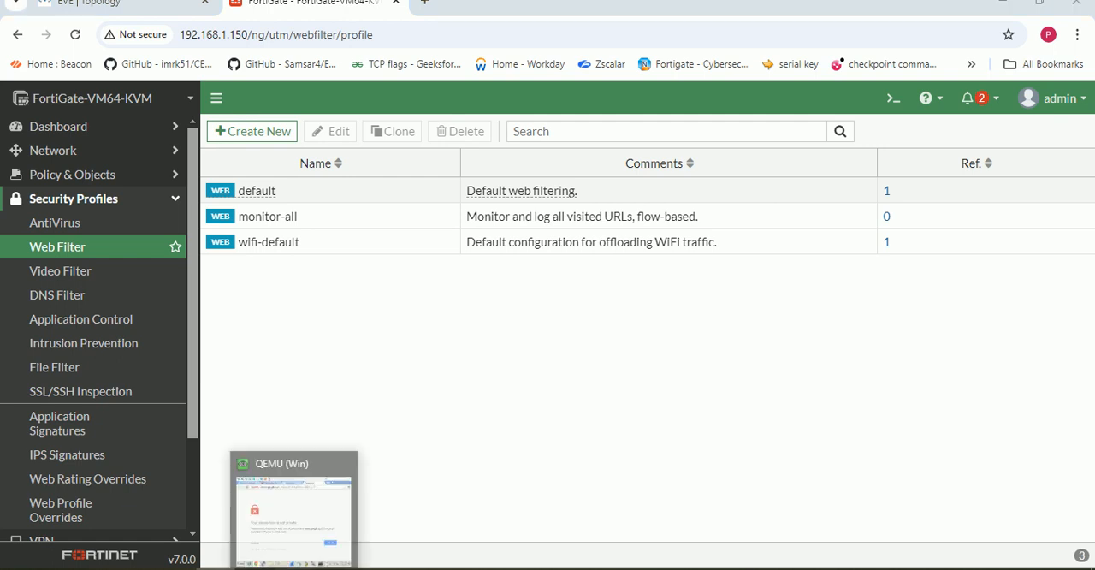
- Close the two privacy error tabs in the virtual machine's browser and search for google in a new tab
click(295, 568)
click(712, 66)
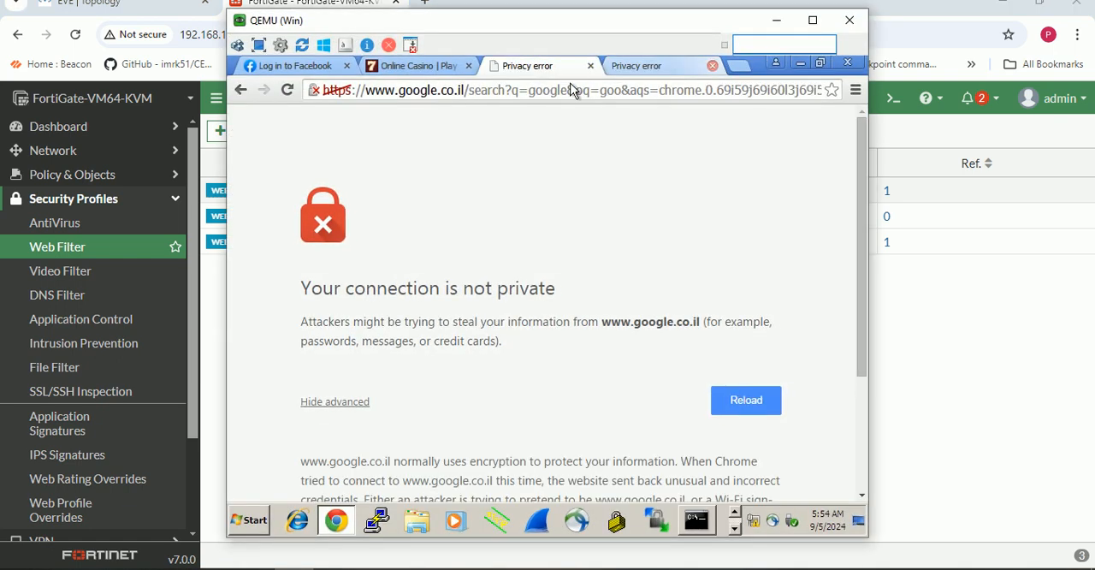
click(590, 67)
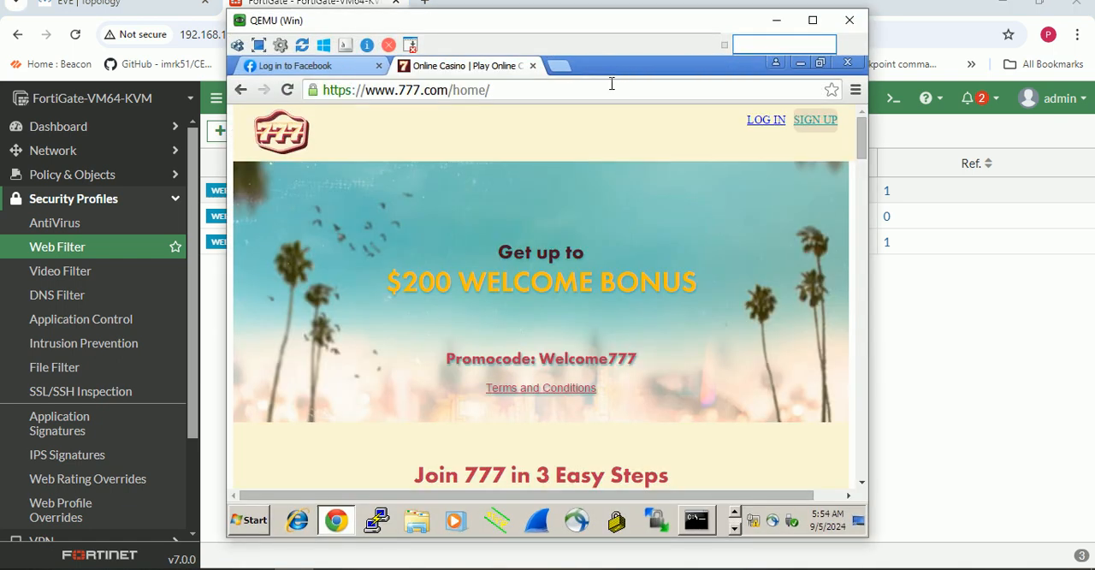
click(564, 66)
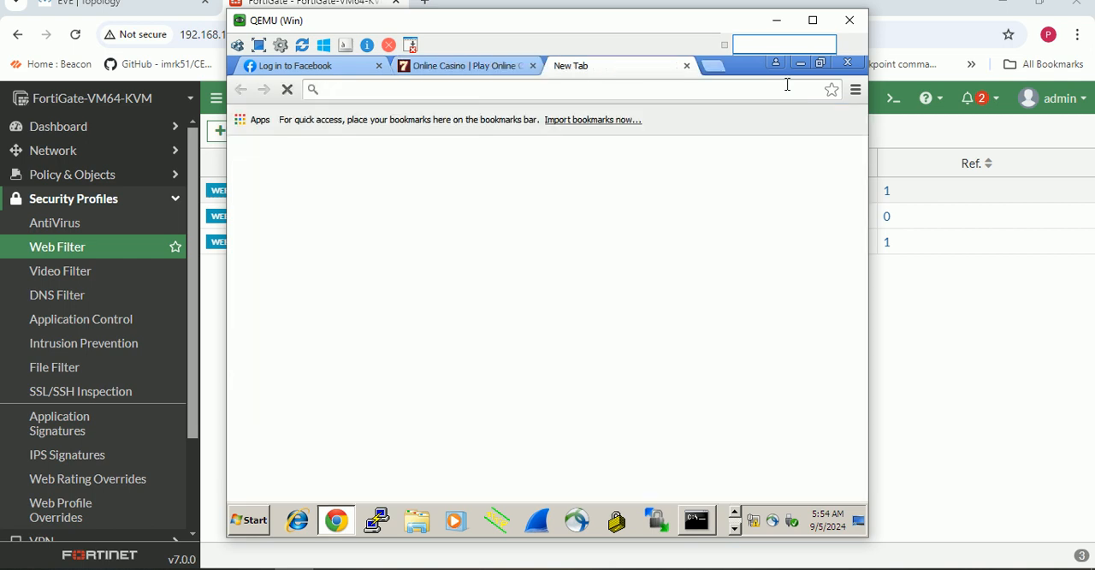
text(goo)
key(Return)
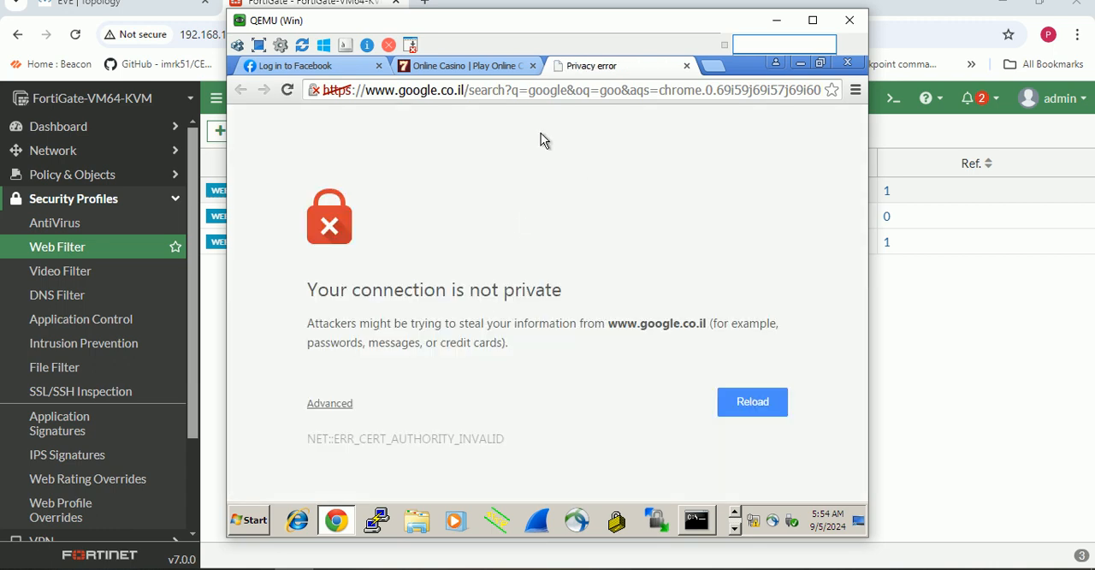
- Repeat the google search in the virtual machine and examine the advanced details of its privacy error
click(537, 91)
text(go)
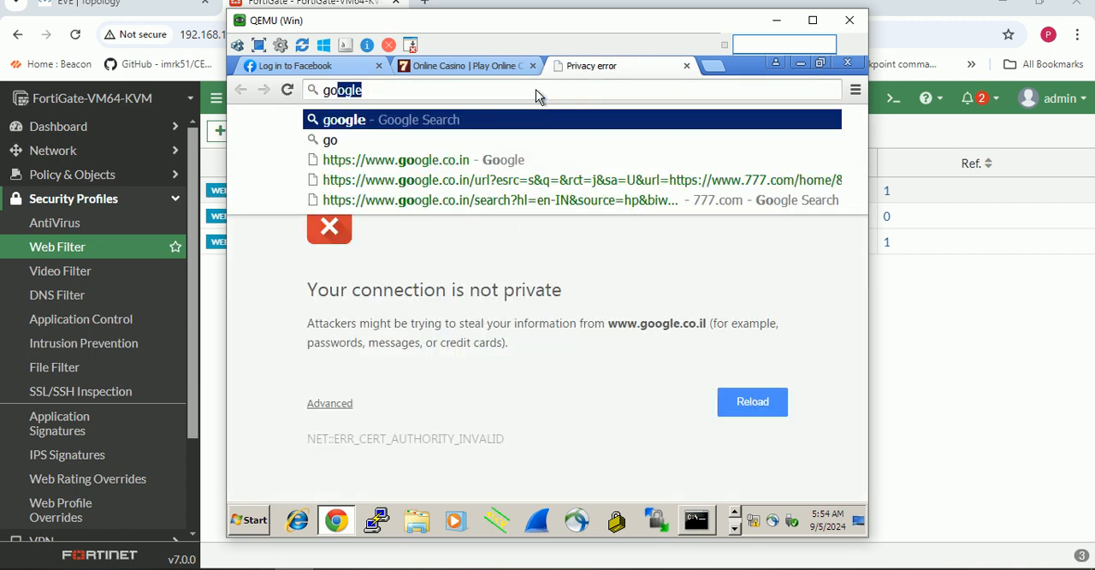
text(ogle)
key(Return)
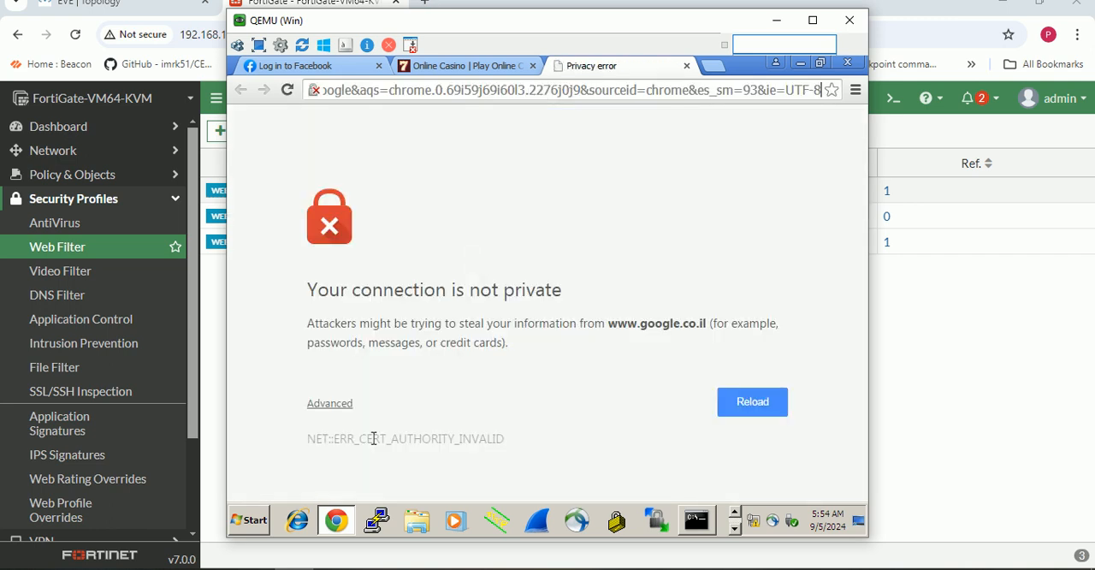
click(331, 403)
scroll(446, 374, down, 1)
scroll(445, 374, down, 1)
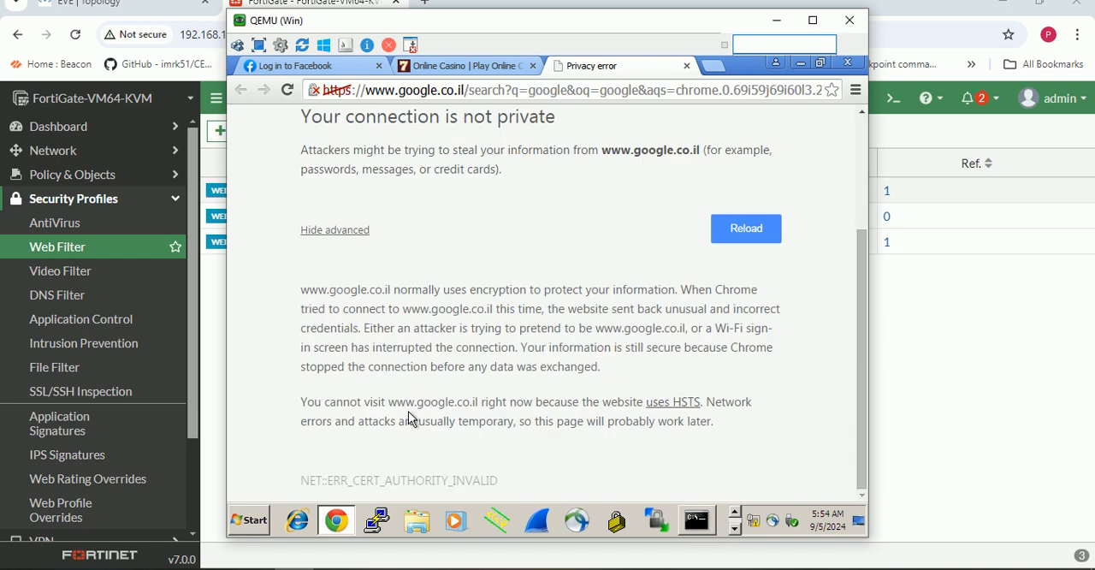
click(776, 20)
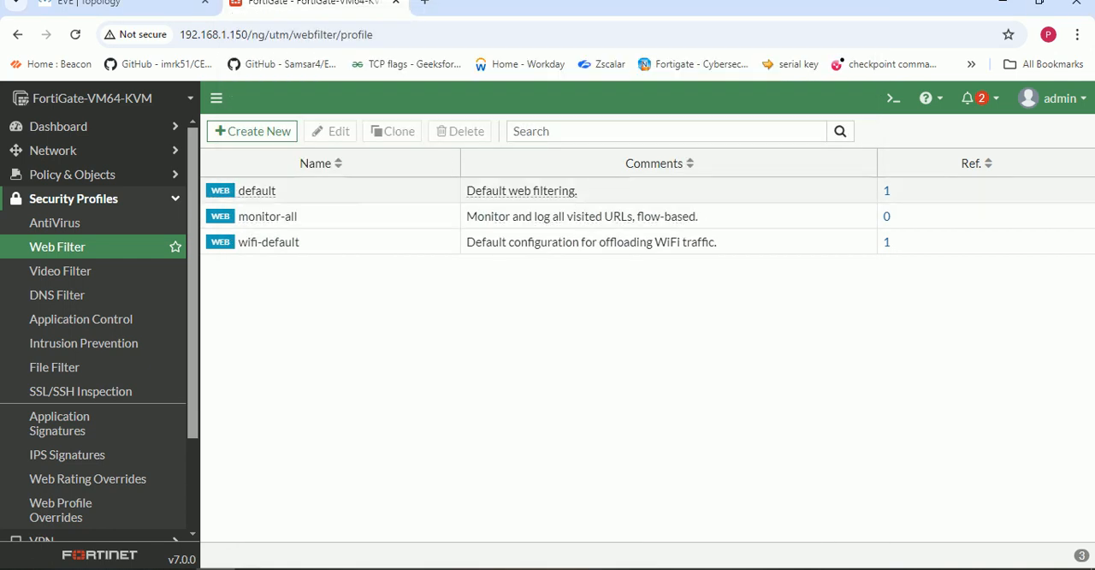
- Set the Gambling category under Adult/Mature Content to Block in the default web filter profile and save the profile
click(256, 191)
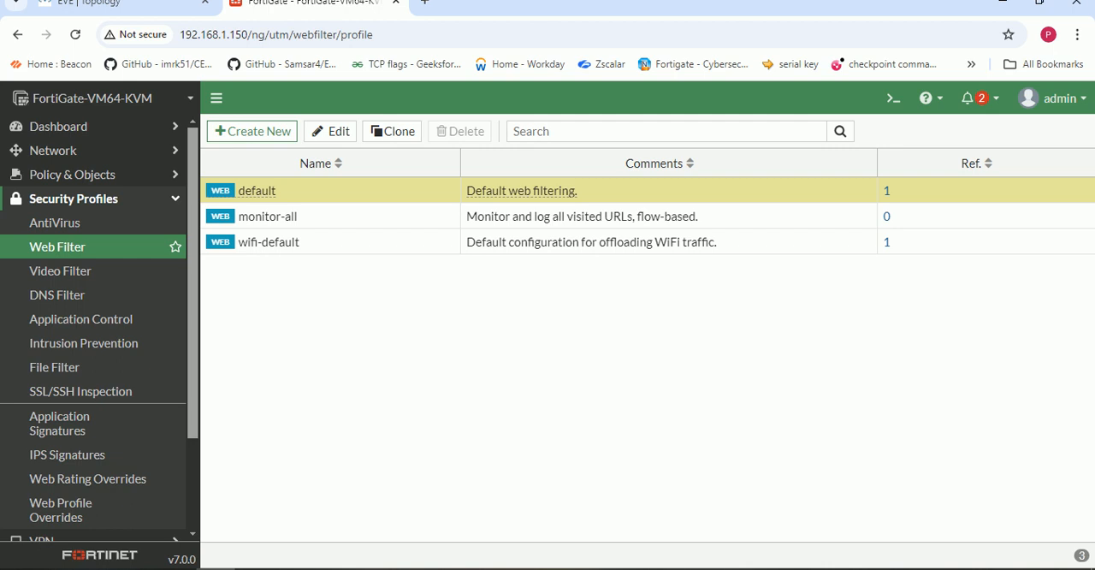
double_click(256, 191)
scroll(470, 342, down, 2)
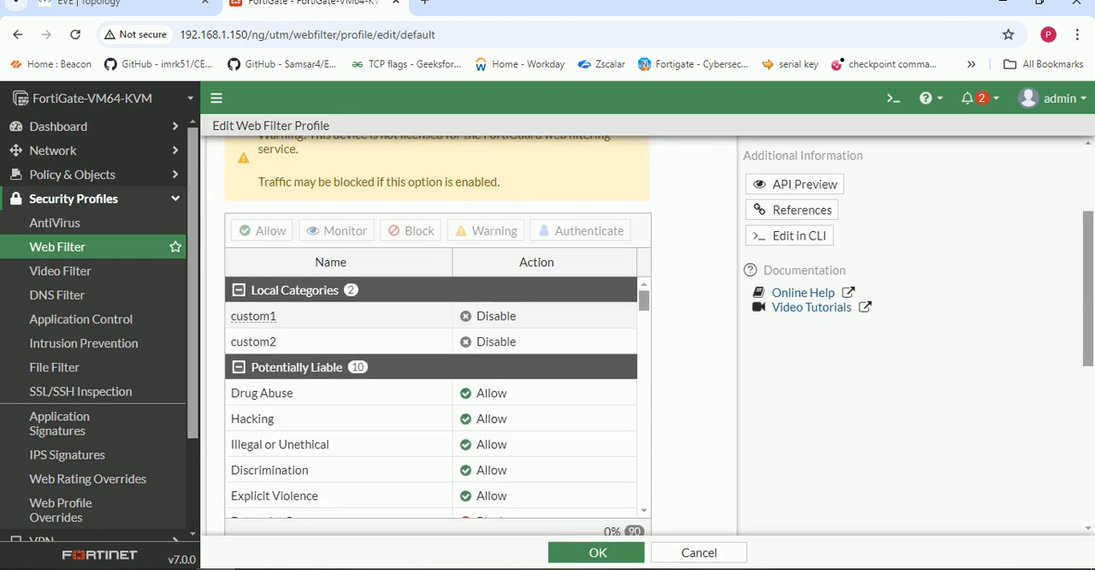
scroll(342, 342, down, 3)
scroll(342, 343, up, 2)
scroll(342, 342, down, 1)
scroll(432, 394, down, 3)
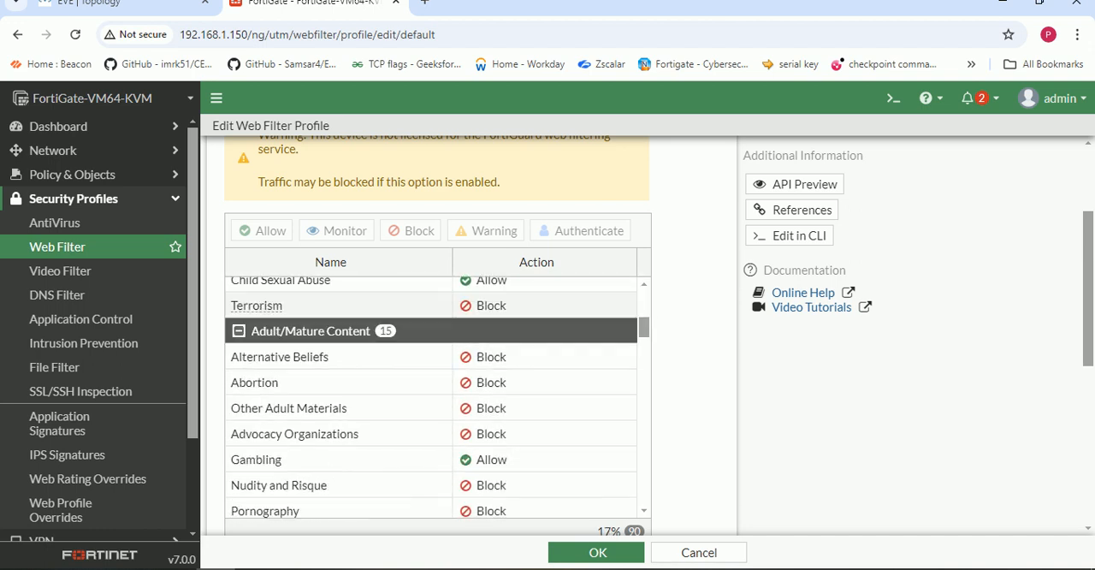
scroll(342, 410, down, 3)
scroll(342, 428, up, 2)
scroll(486, 437, up, 1)
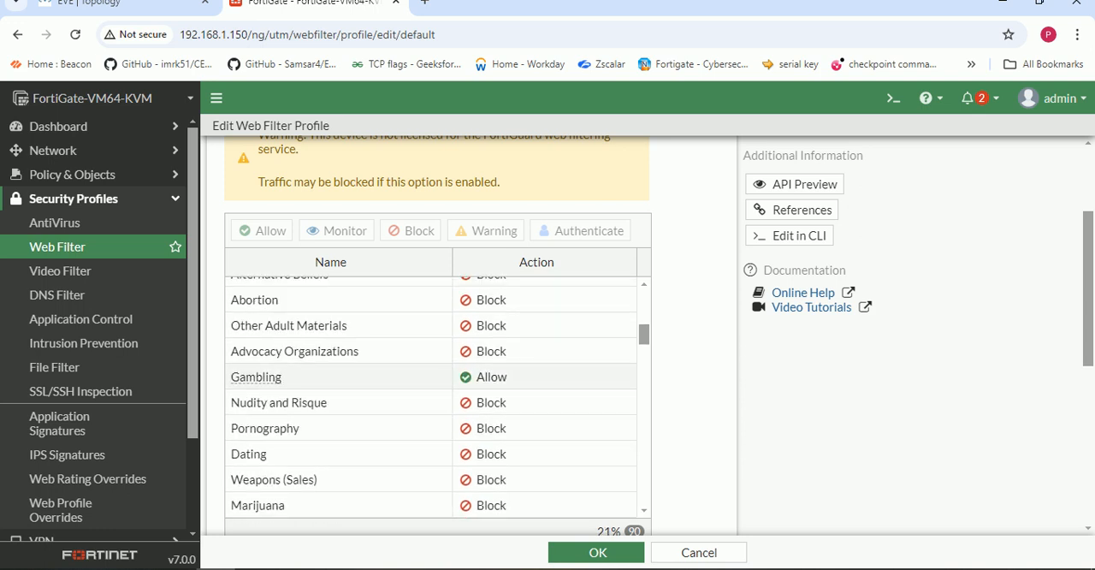
right_click(486, 377)
click(525, 432)
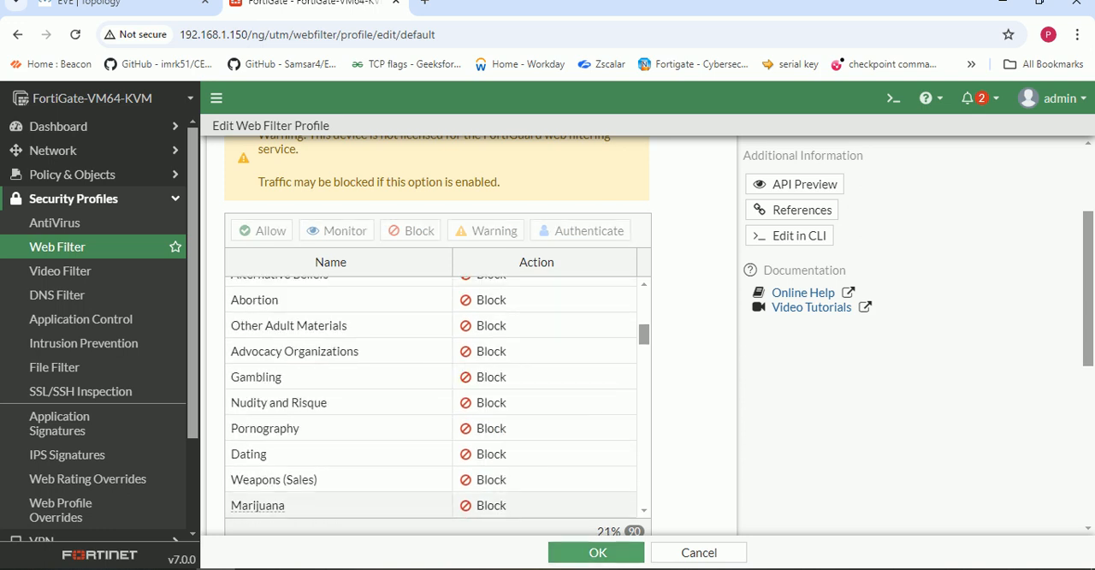
click(560, 552)
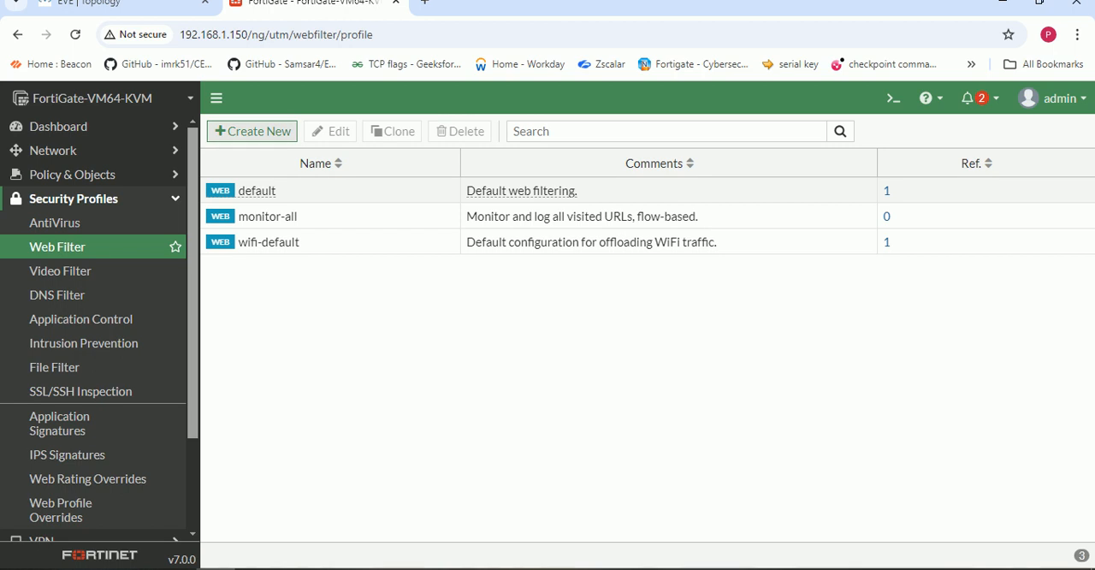
- Start creating a new web filter profile
click(237, 130)
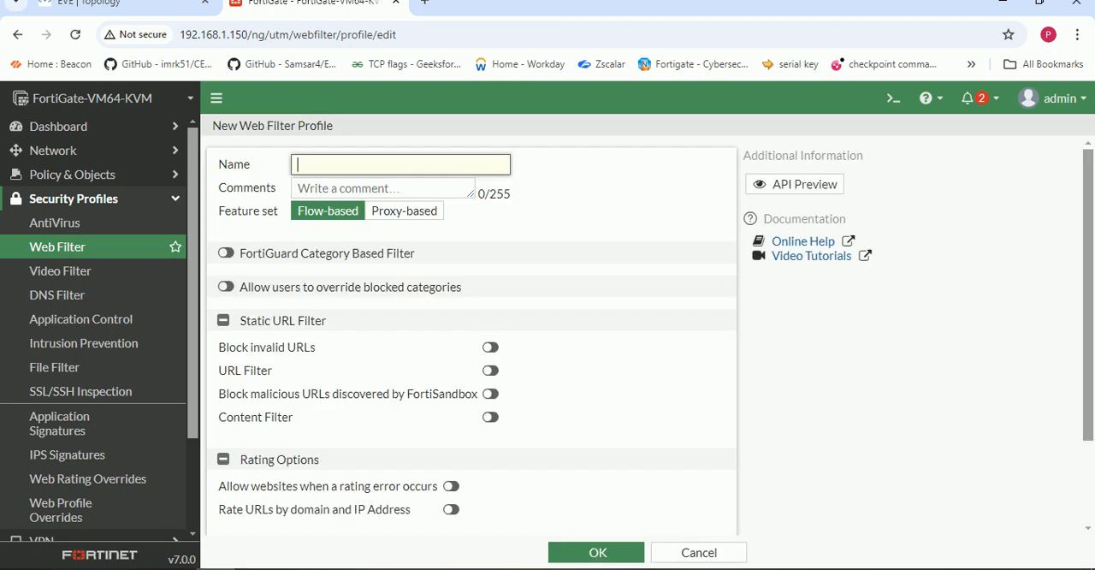
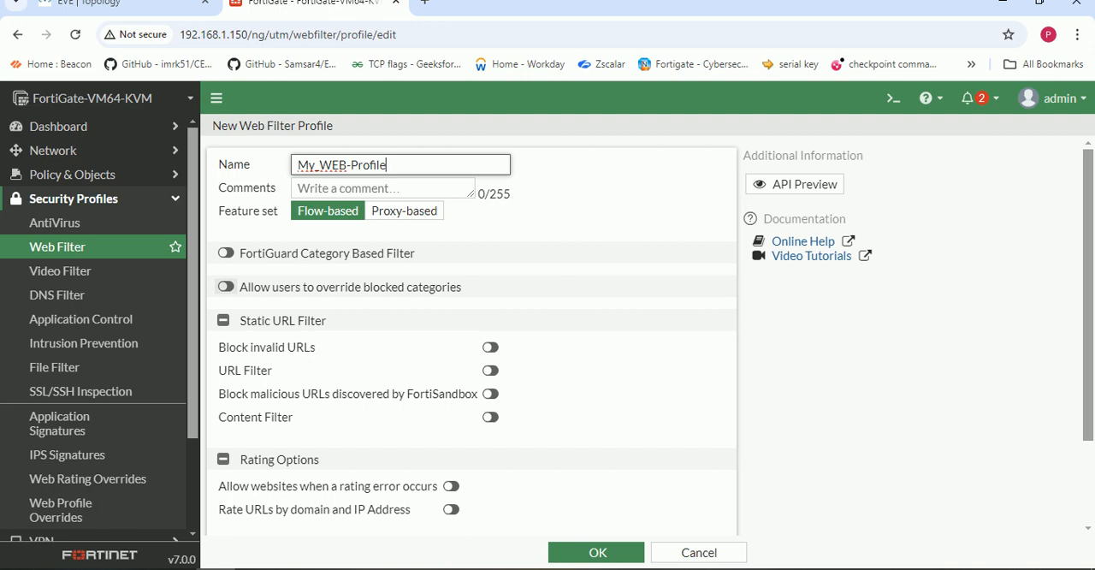
- Enable the FortiGuard category based filter in the new profile and review the actions assigned to its categories
click(226, 253)
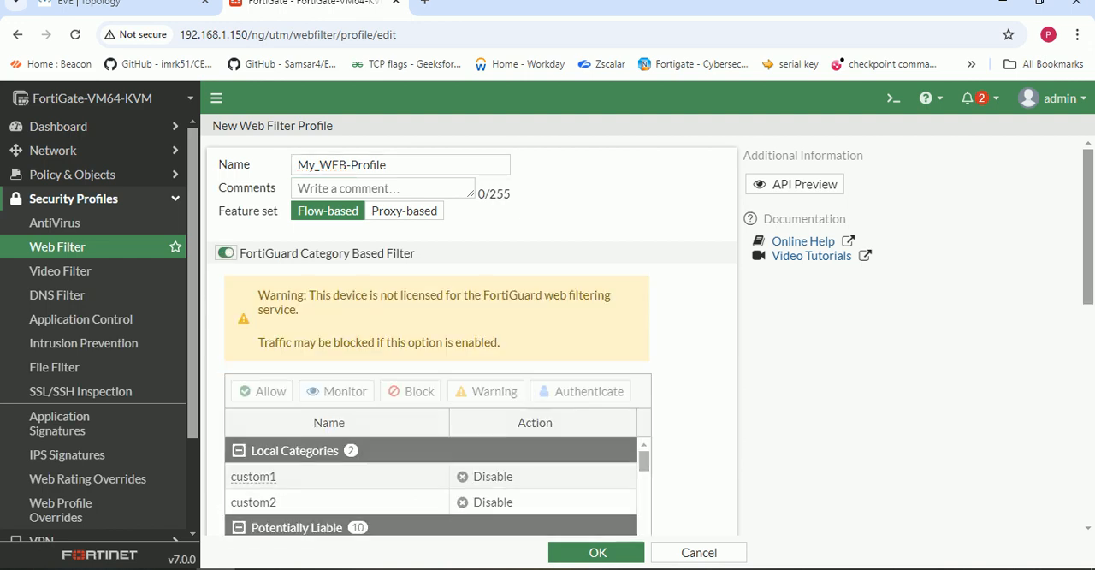
scroll(385, 291, down, 2)
scroll(428, 394, down, 5)
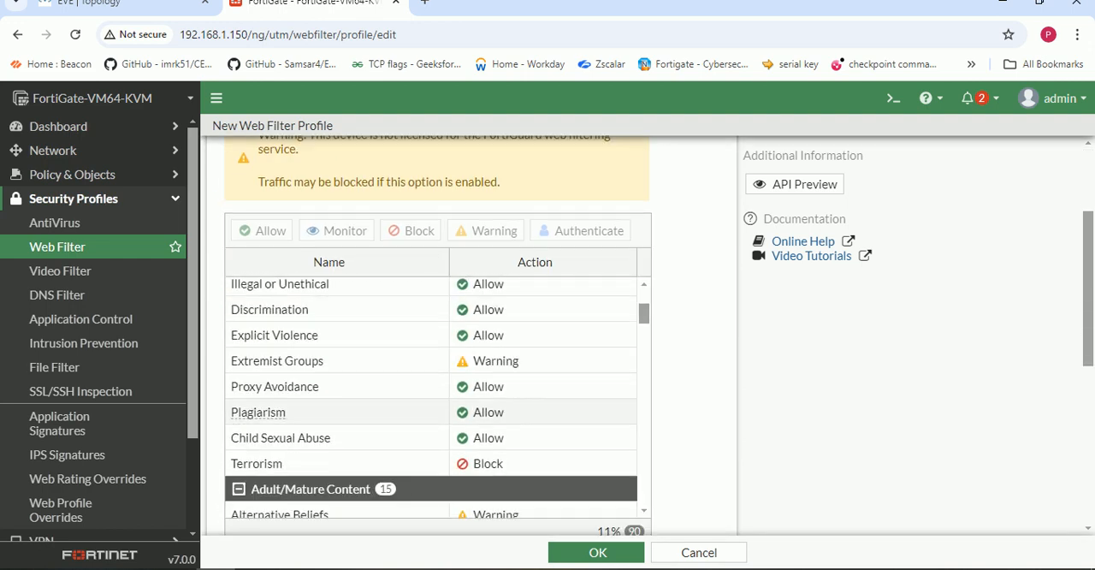
scroll(428, 394, up, 5)
scroll(432, 398, down, 10)
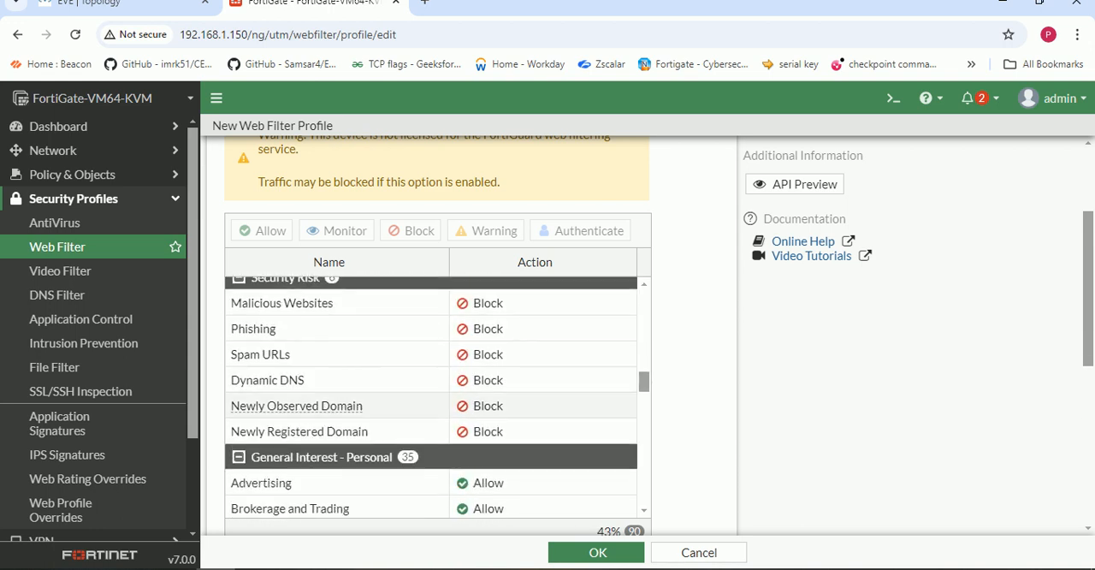
scroll(342, 380, down, 3)
scroll(432, 398, down, 10)
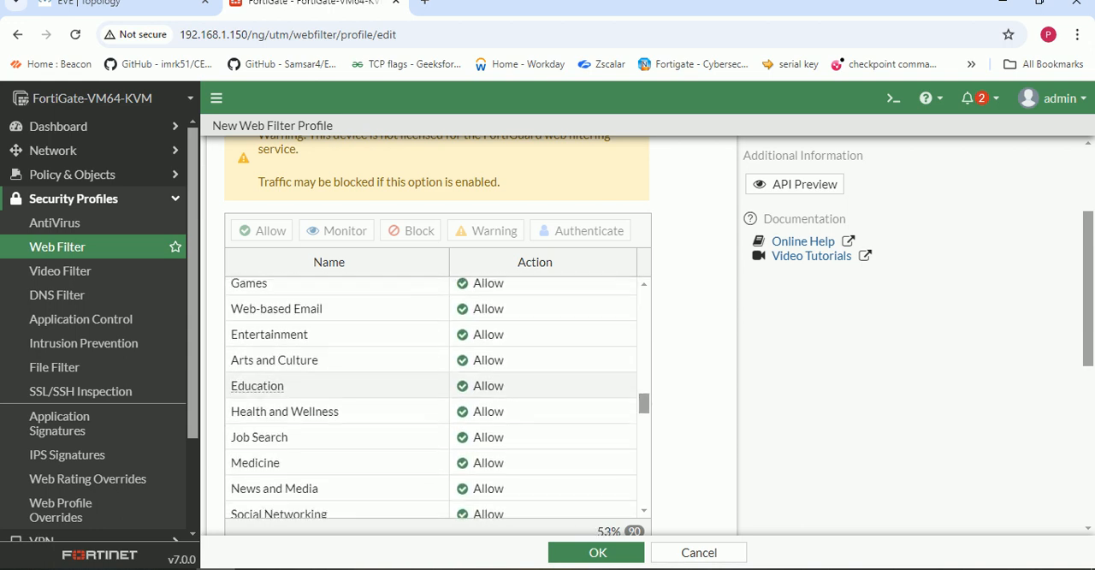
scroll(451, 398, down, 8)
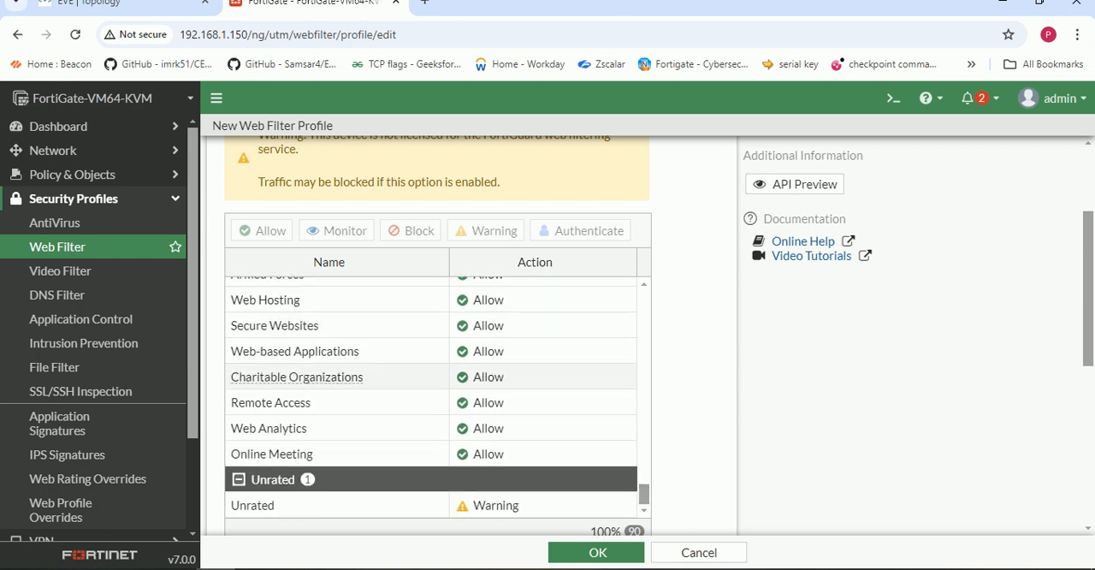
scroll(451, 399, up, 2)
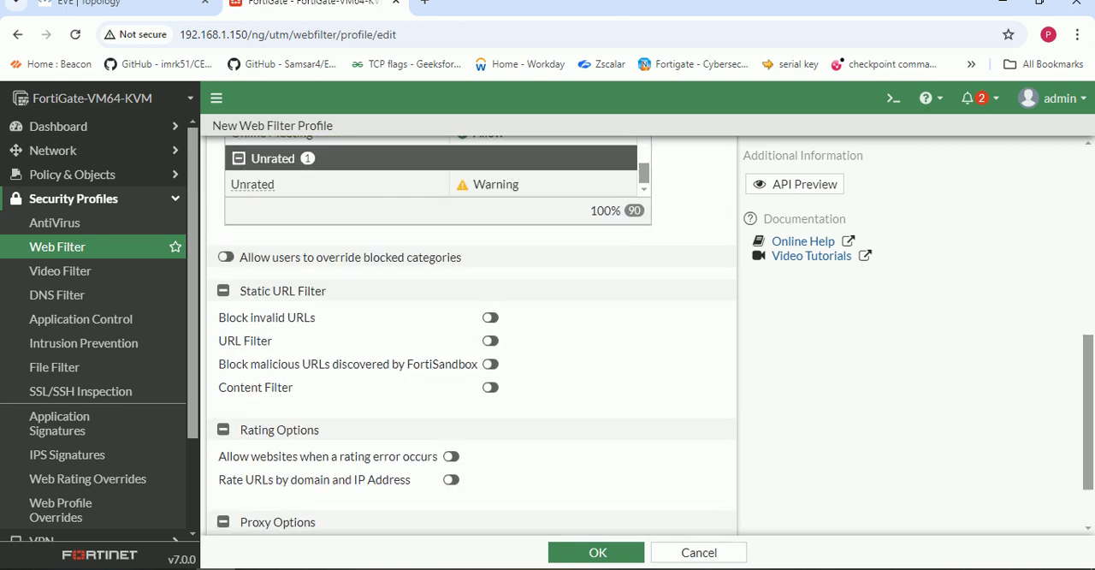
click(226, 337)
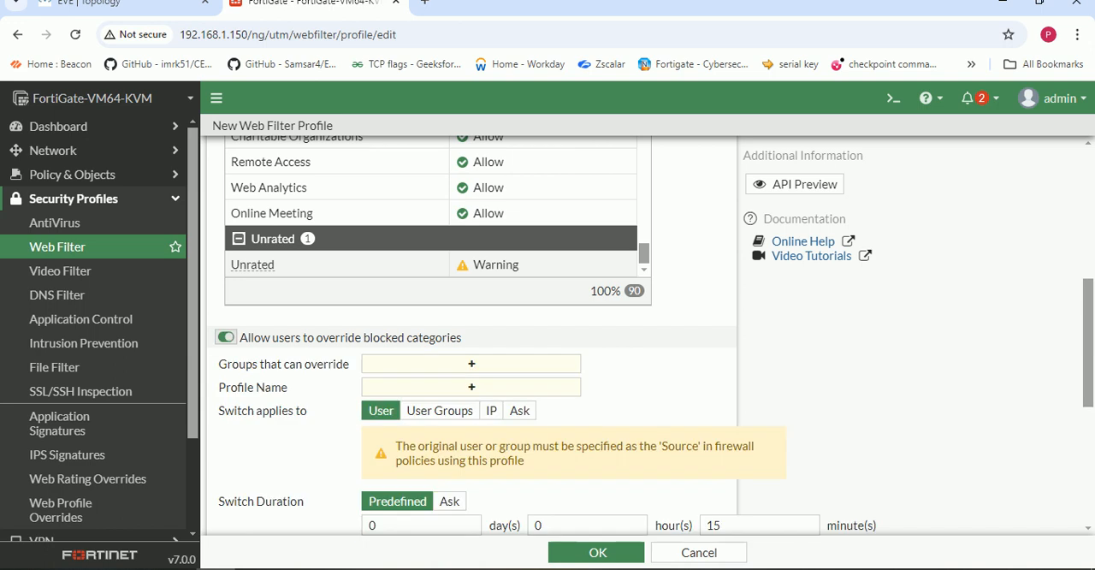
click(225, 337)
scroll(226, 368, down, 2)
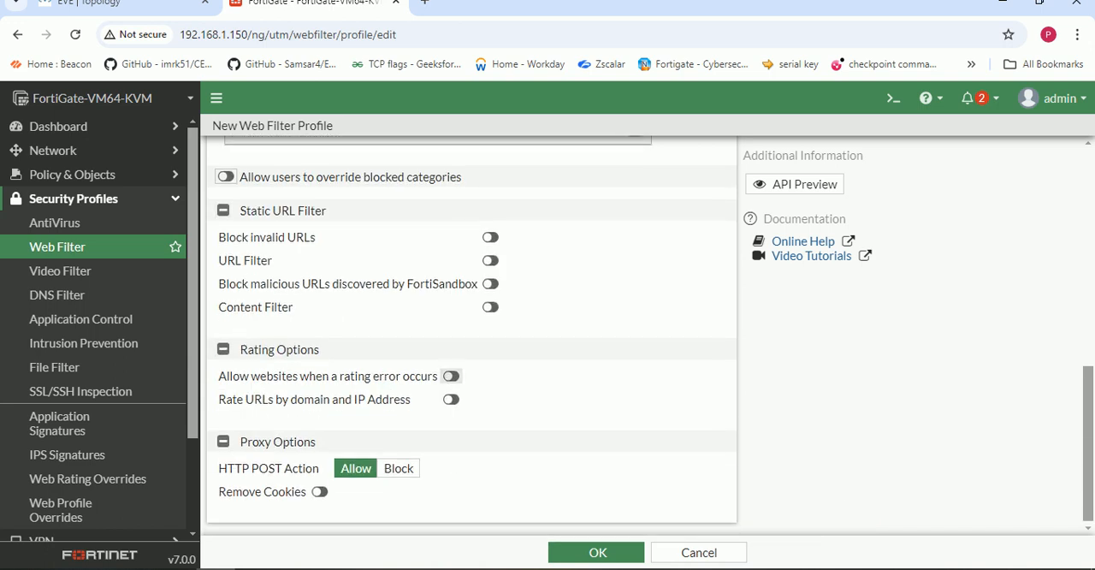
click(490, 237)
click(490, 237)
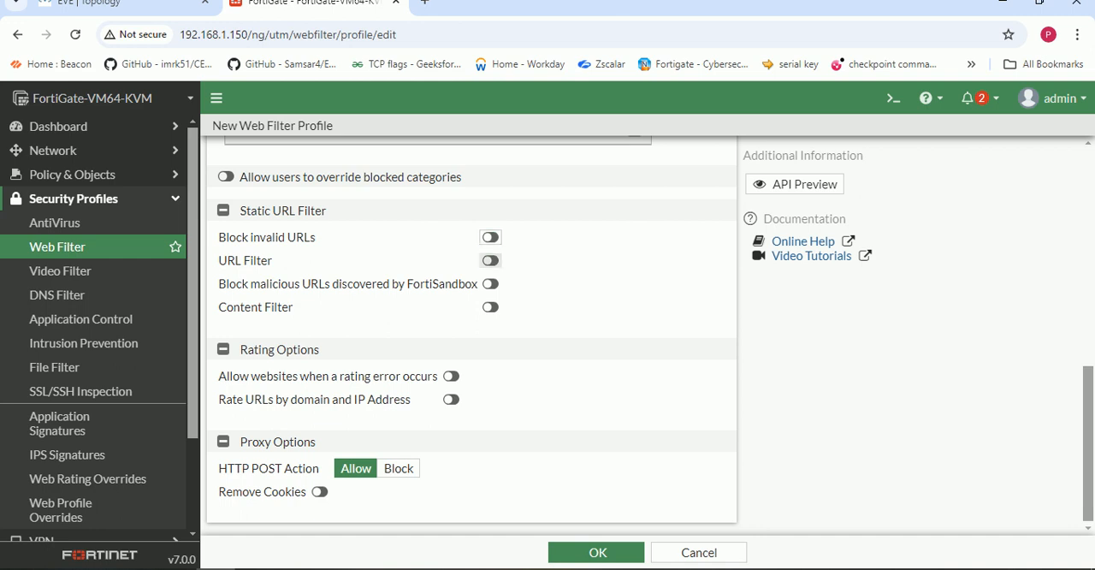
- Enable the static URL filter and add an enabled Simple entry for facebook.com with the Block action
click(490, 261)
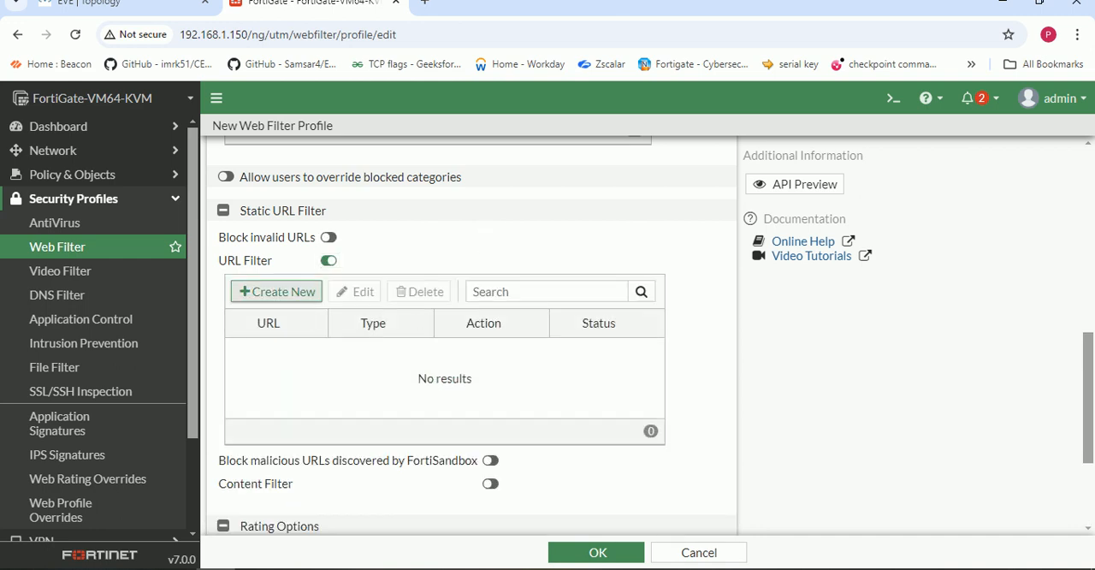
click(267, 291)
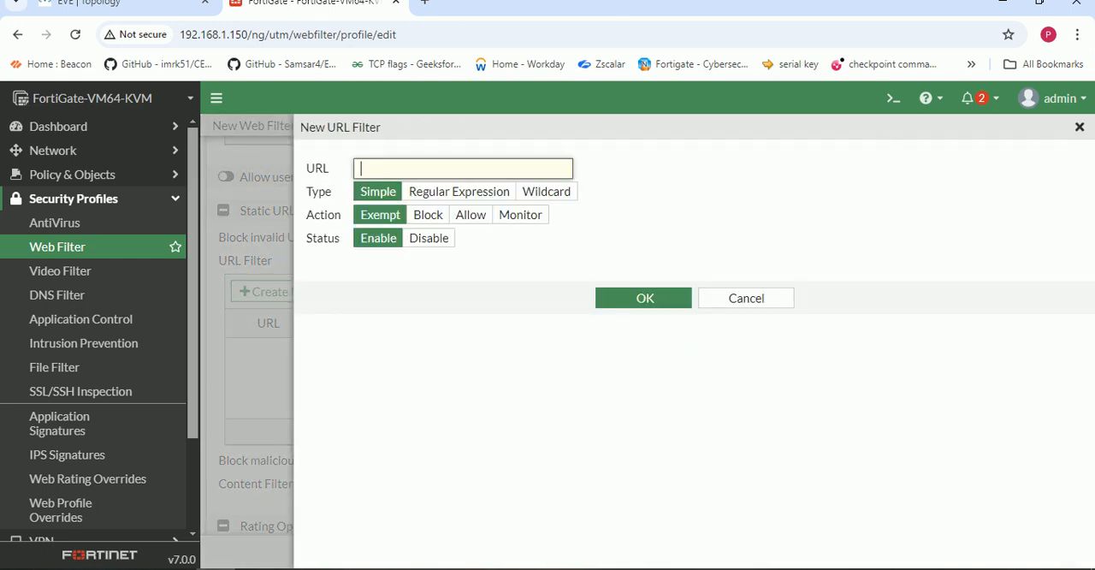
text(face)
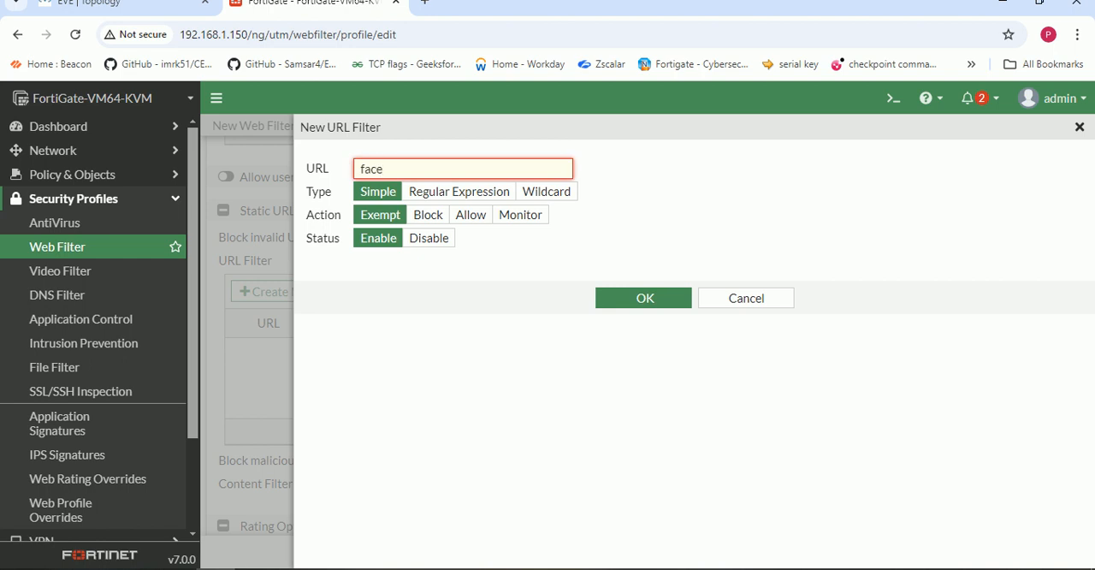
text(book.com)
click(427, 215)
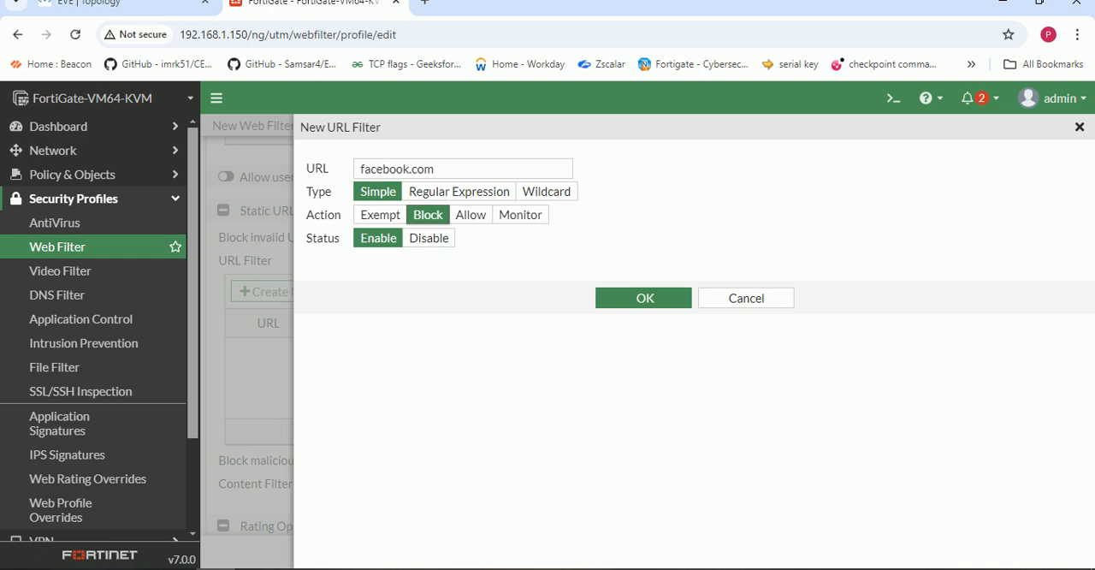
click(643, 297)
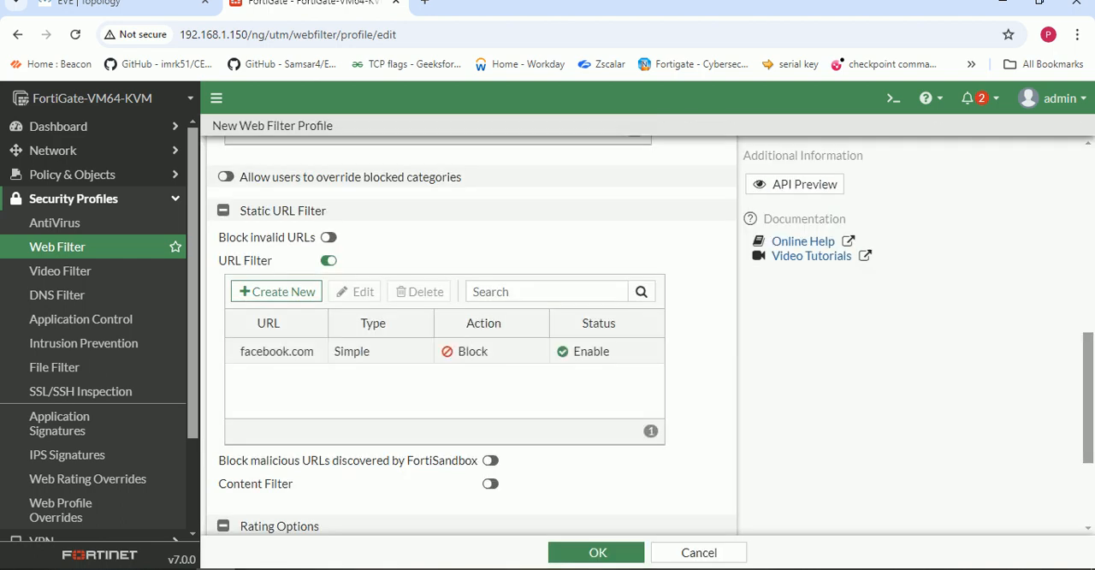
- Disable the FortiGuard category based filter in My_WEB-Profile and save the profile
scroll(436, 428, up, 10)
scroll(436, 428, up, 5)
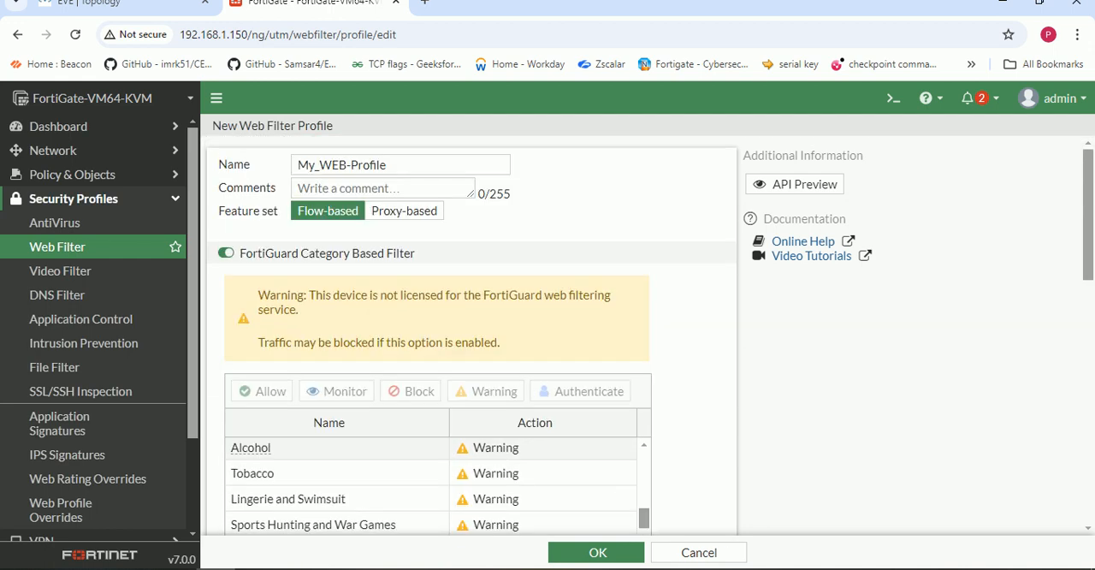
click(226, 253)
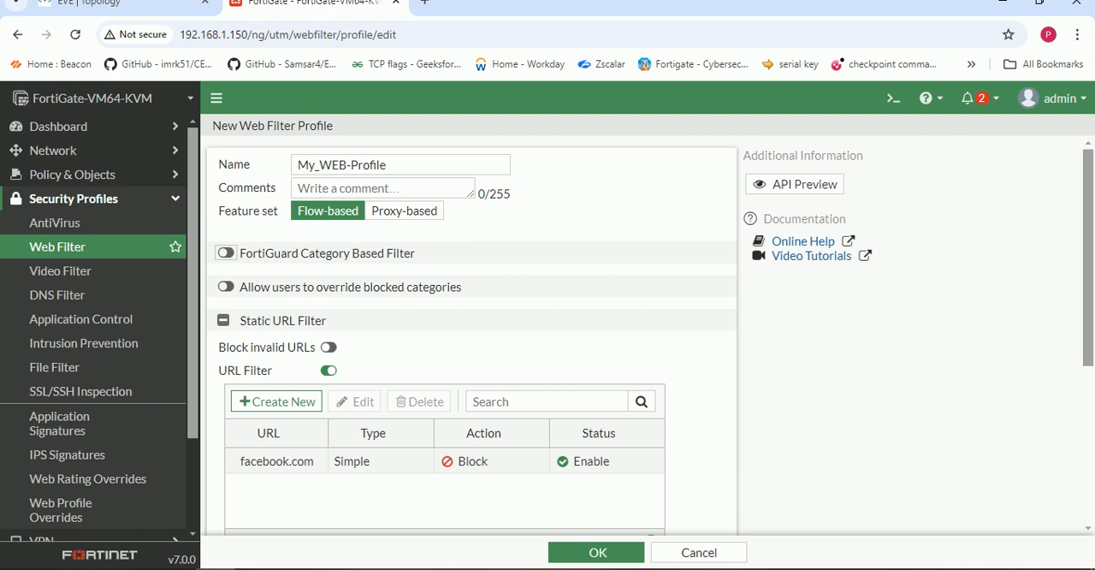
click(597, 552)
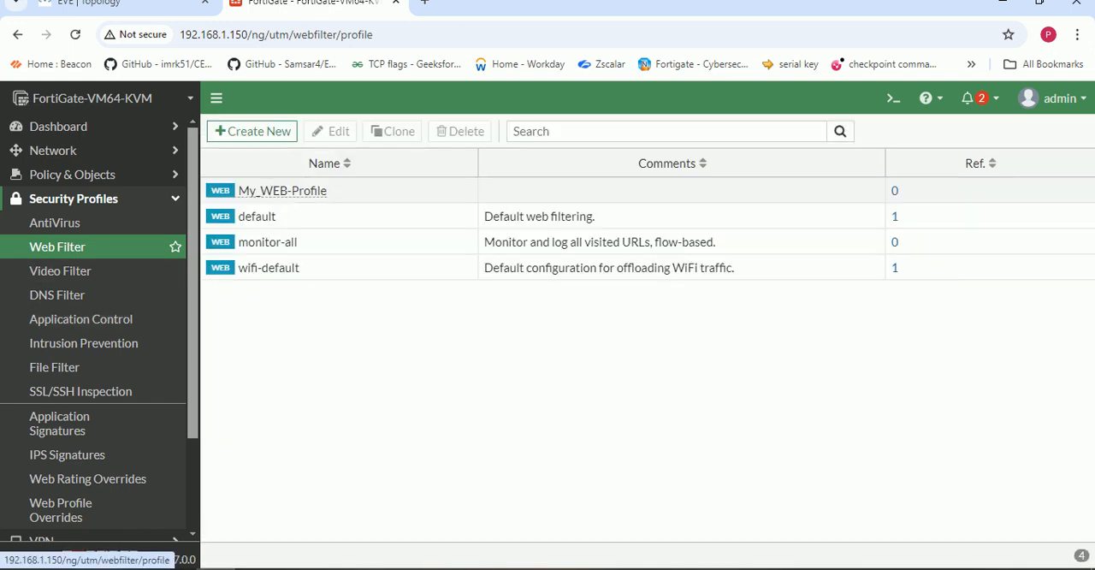
- Set the web filter of the WEB-Policy firewall policy to My_WEB-Profile and save the policy
click(73, 174)
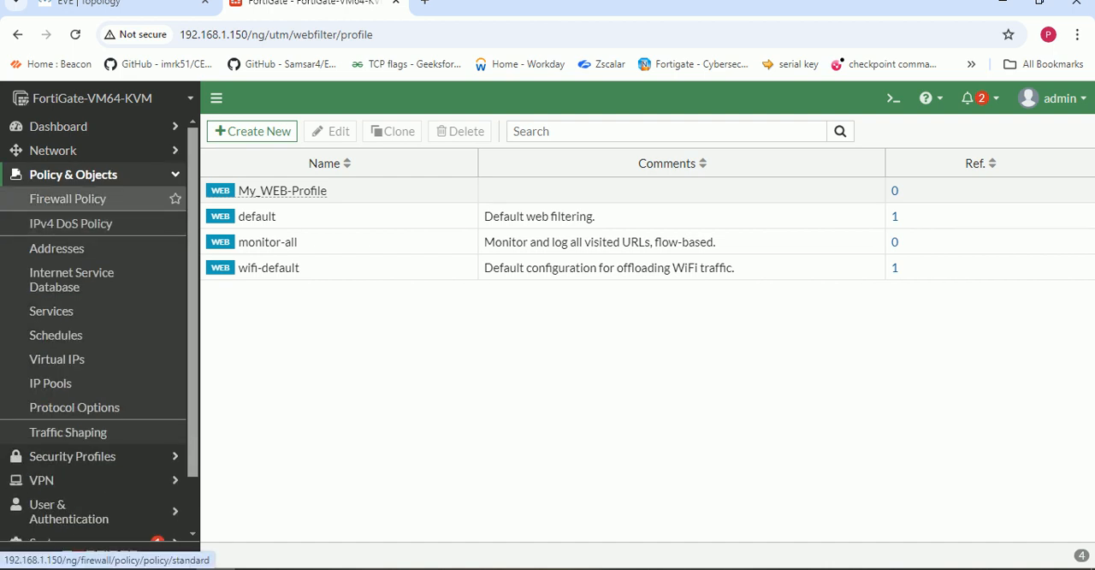
click(67, 198)
click(275, 213)
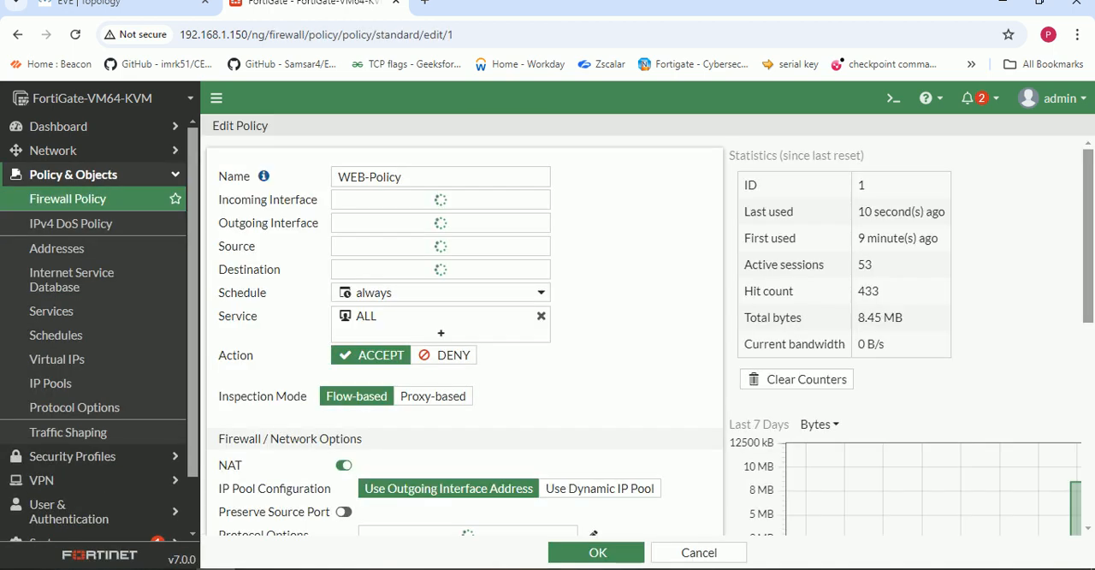
scroll(547, 342, down, 3)
click(449, 385)
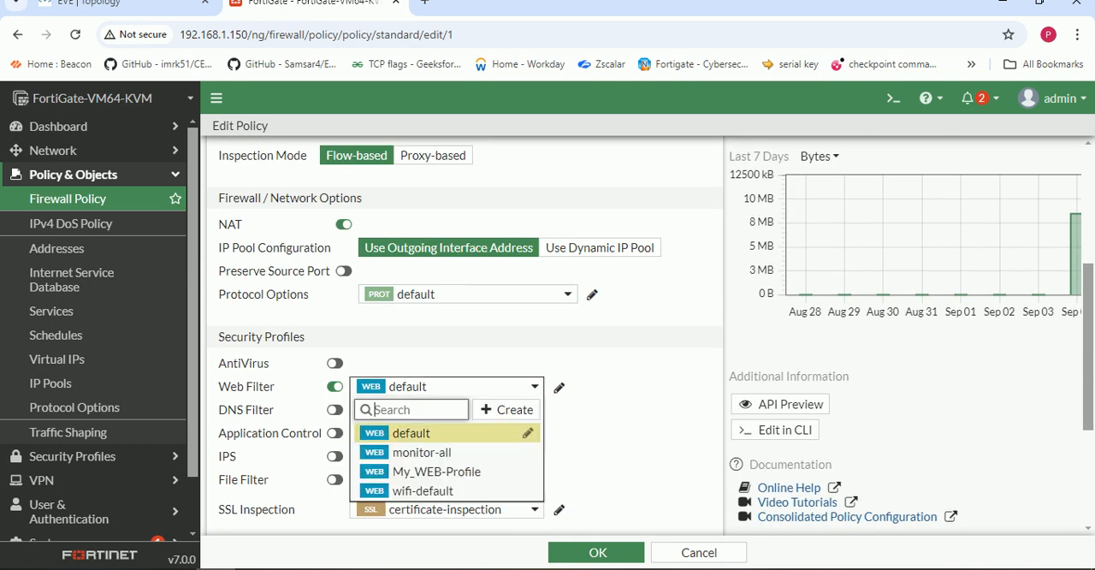
click(437, 472)
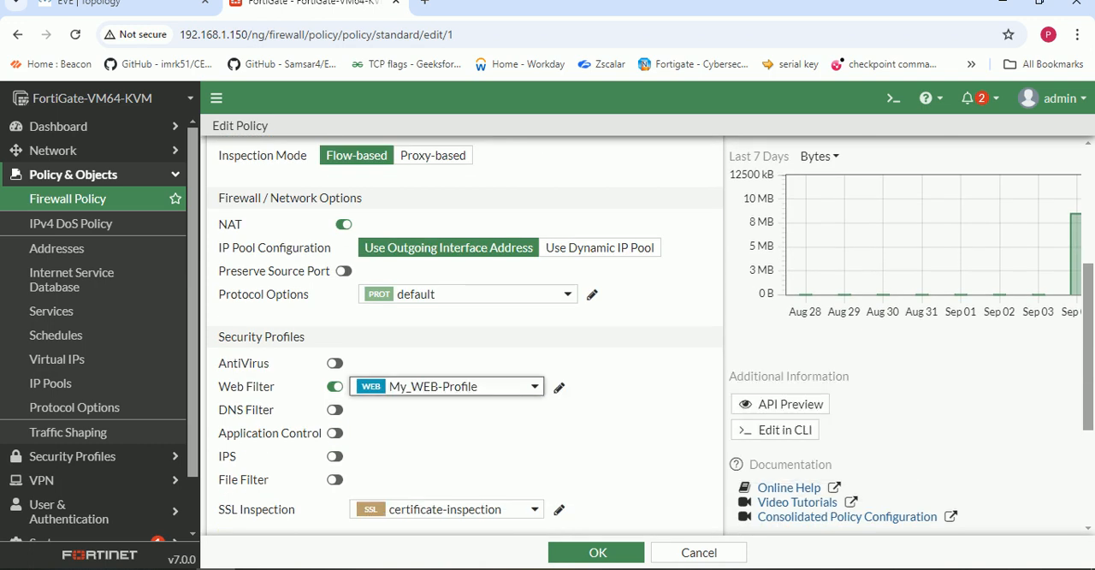
click(596, 553)
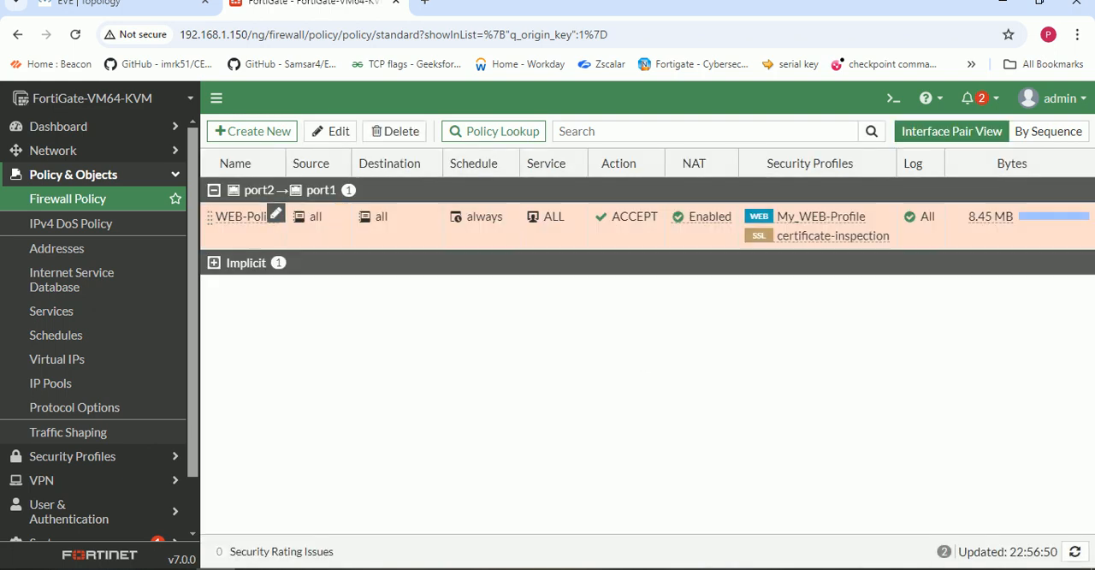
- Turn off the web filter in the WEB-Policy firewall policy and save it
double_click(248, 217)
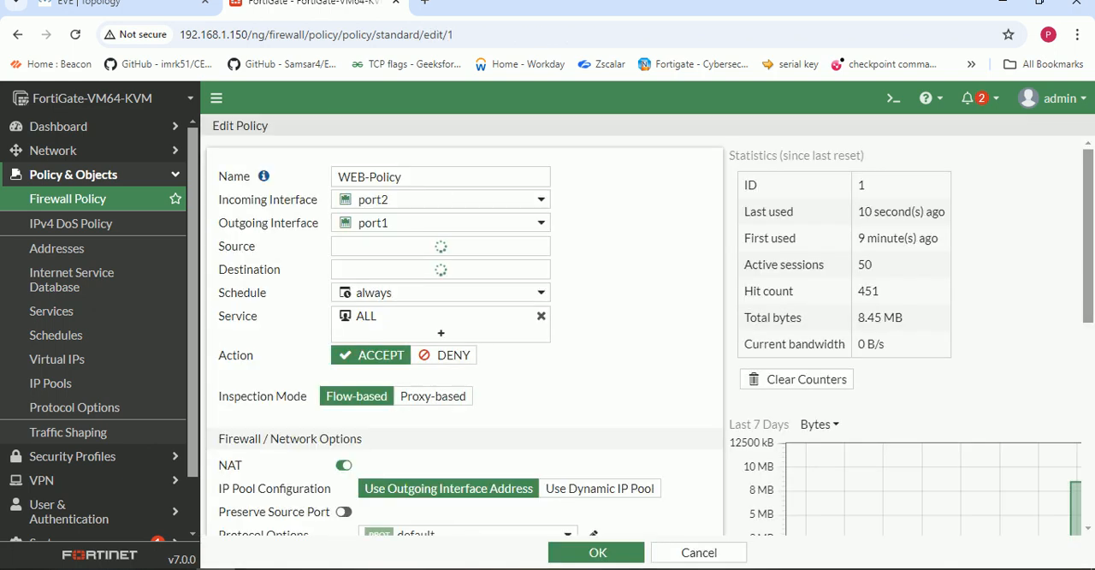
scroll(462, 333, down, 4)
click(334, 420)
click(597, 553)
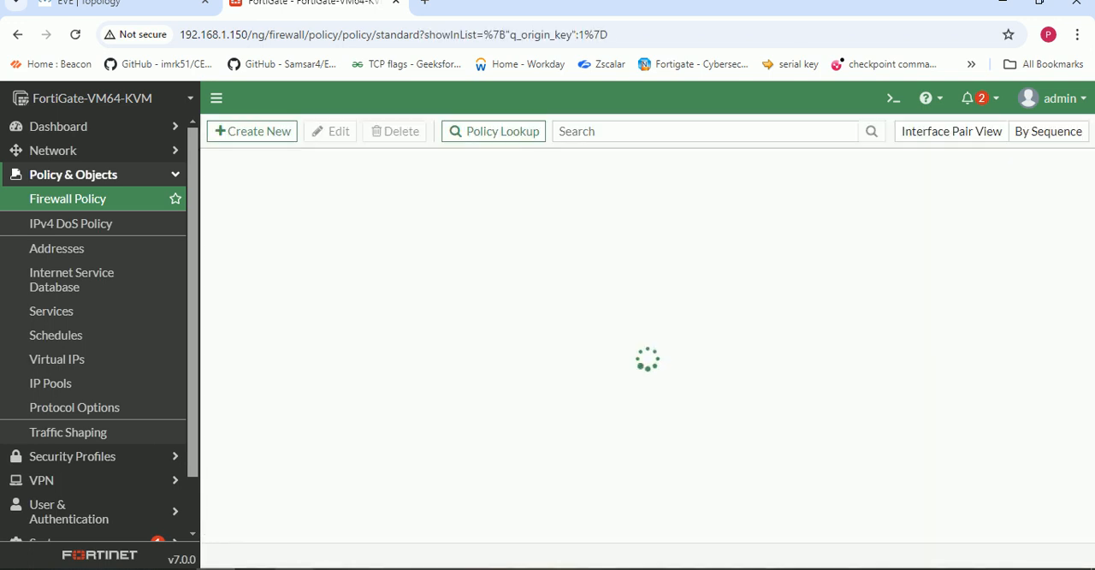
- Switch to the Windows virtual machine and load Facebook in a new browser tab to test access without the web filter
click(368, 568)
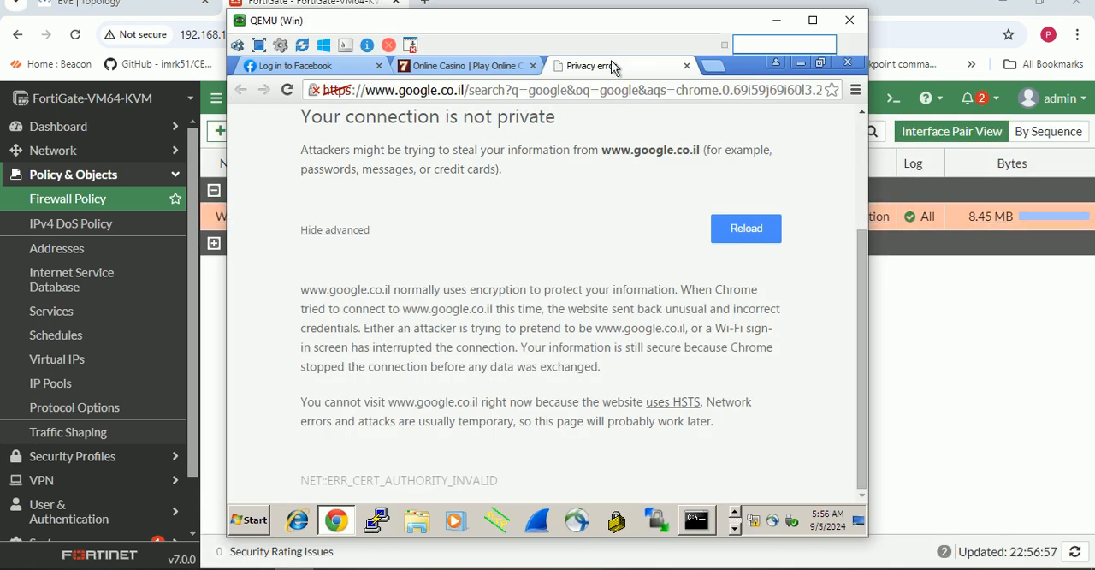
click(712, 65)
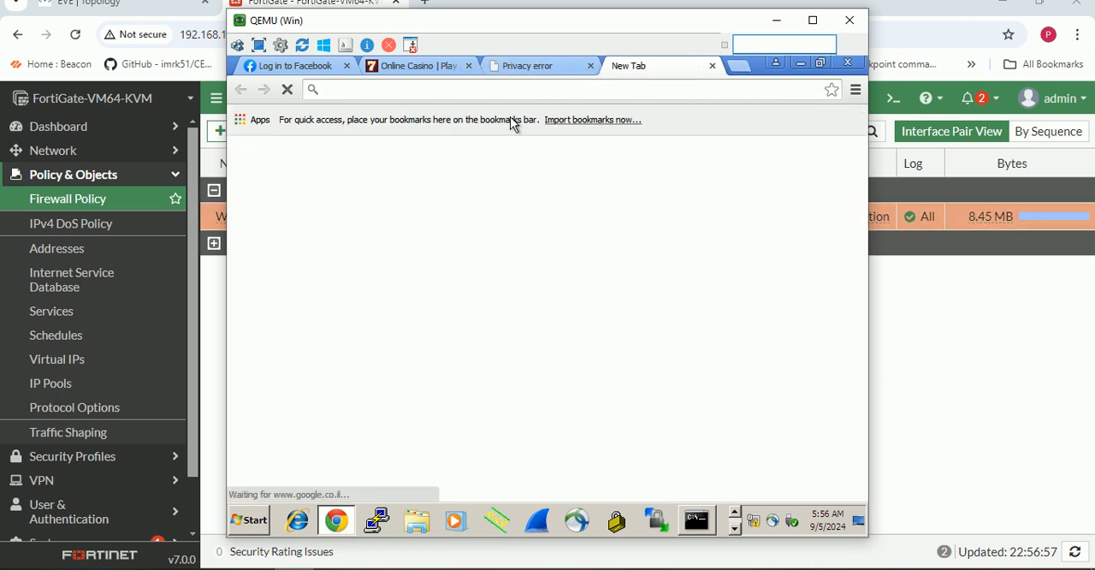
text(f)
key(Return)
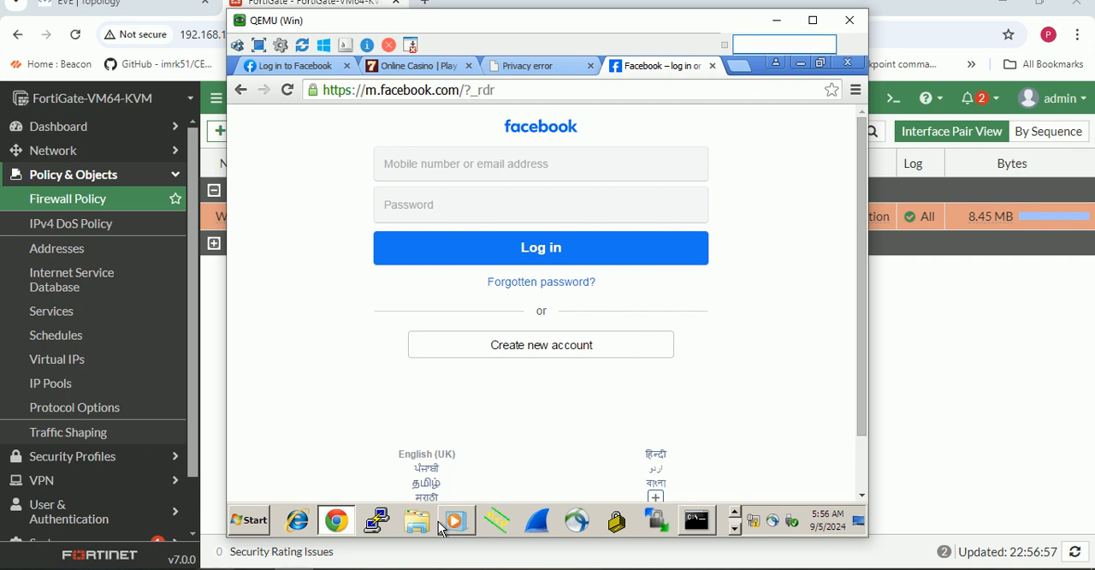
- Switch back to the FortiGate, re-enable the web filter in WEB-Policy with My_WEB-Profile, and save the policy
click(252, 568)
double_click(277, 213)
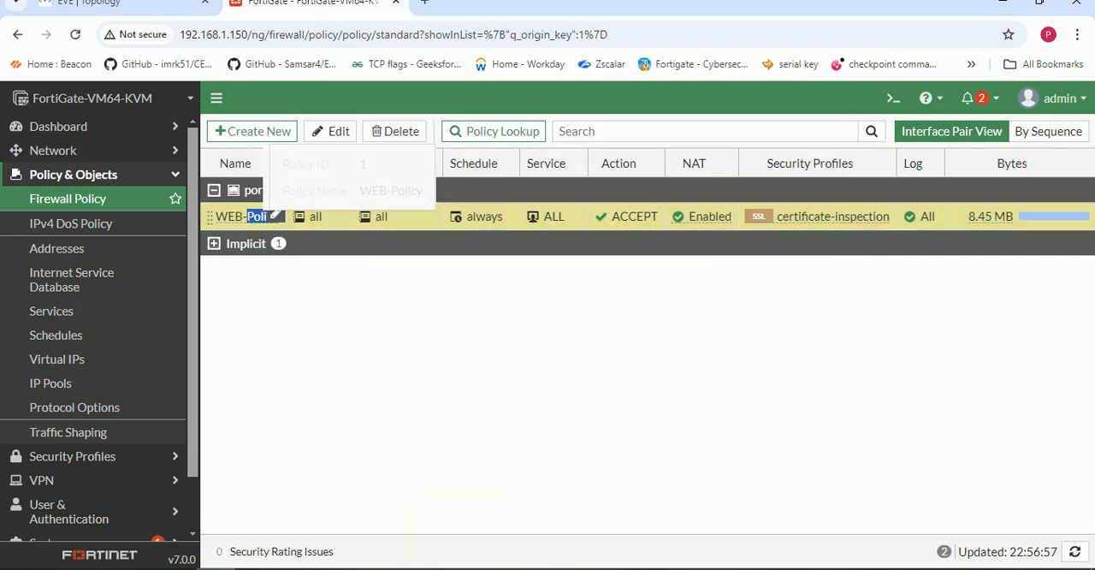
scroll(547, 342, down, 6)
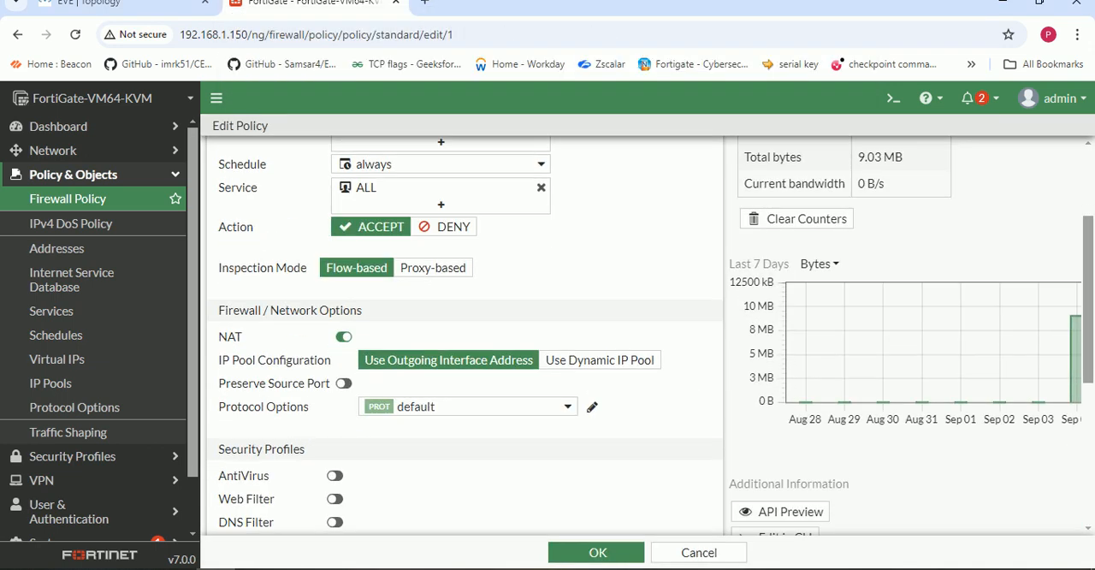
click(335, 339)
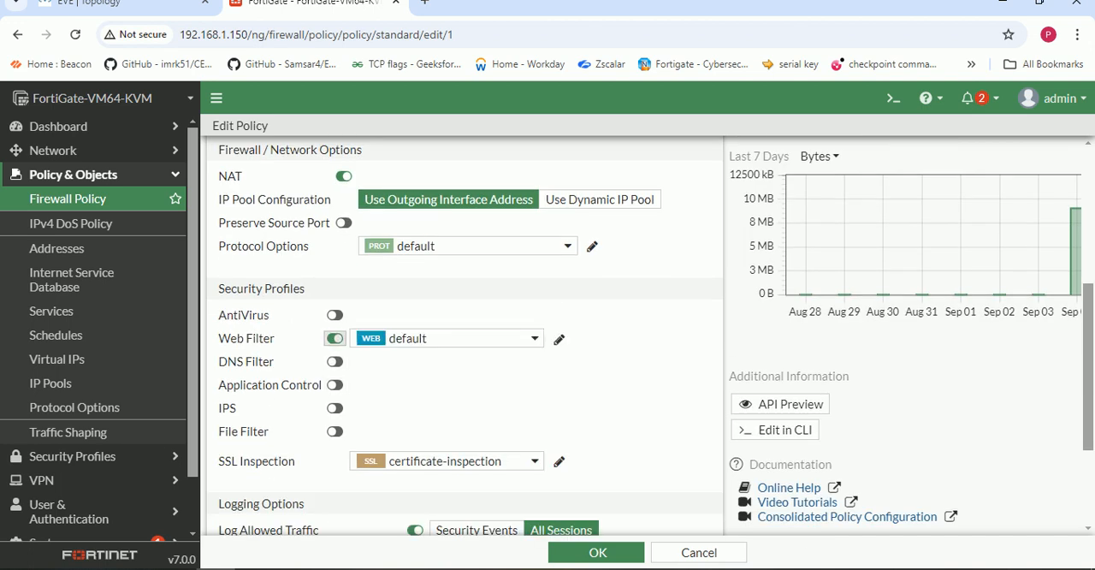
click(447, 339)
click(436, 423)
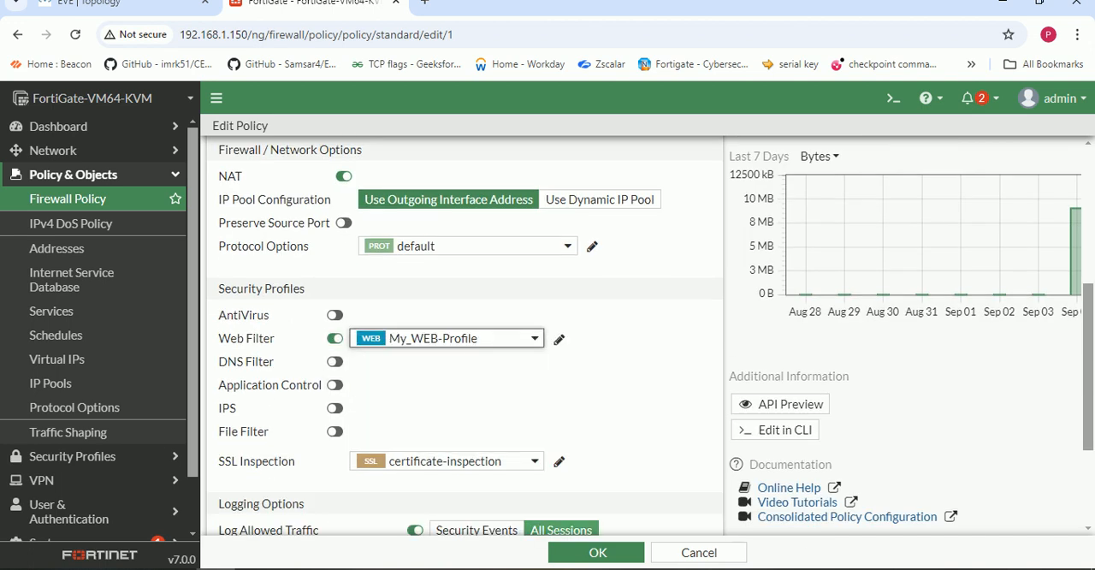
scroll(437, 342, down, 2)
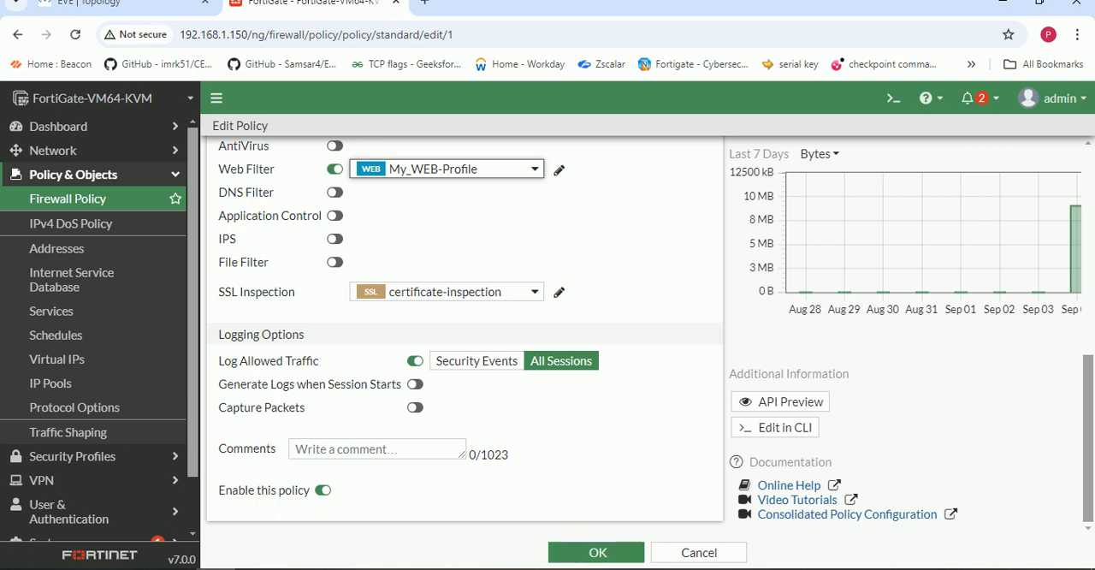
click(597, 551)
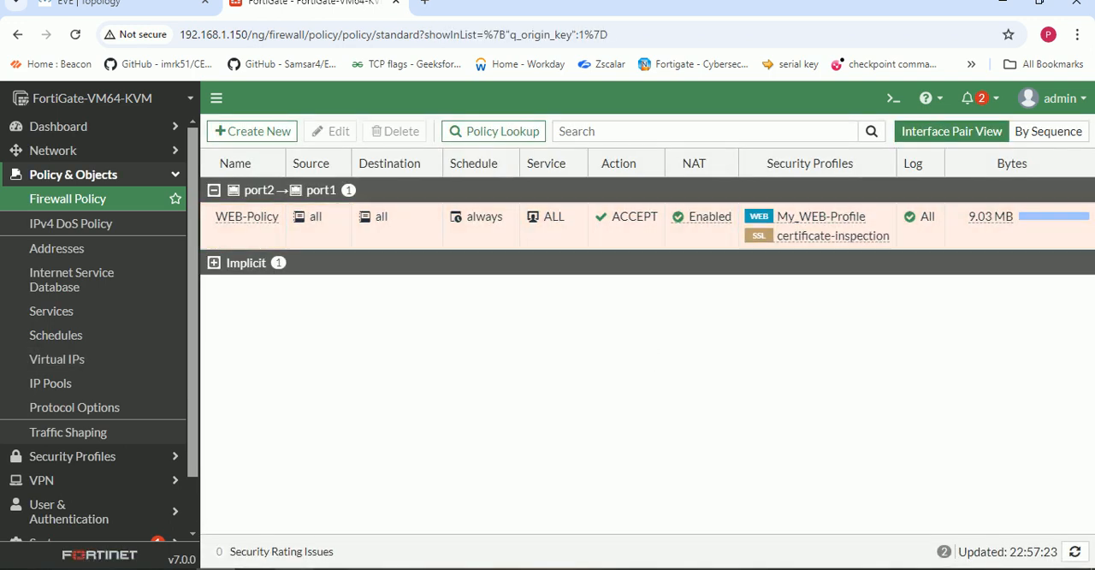
- Switch to the Windows virtual machine, close its browser with all open tabs, and relaunch it
click(307, 568)
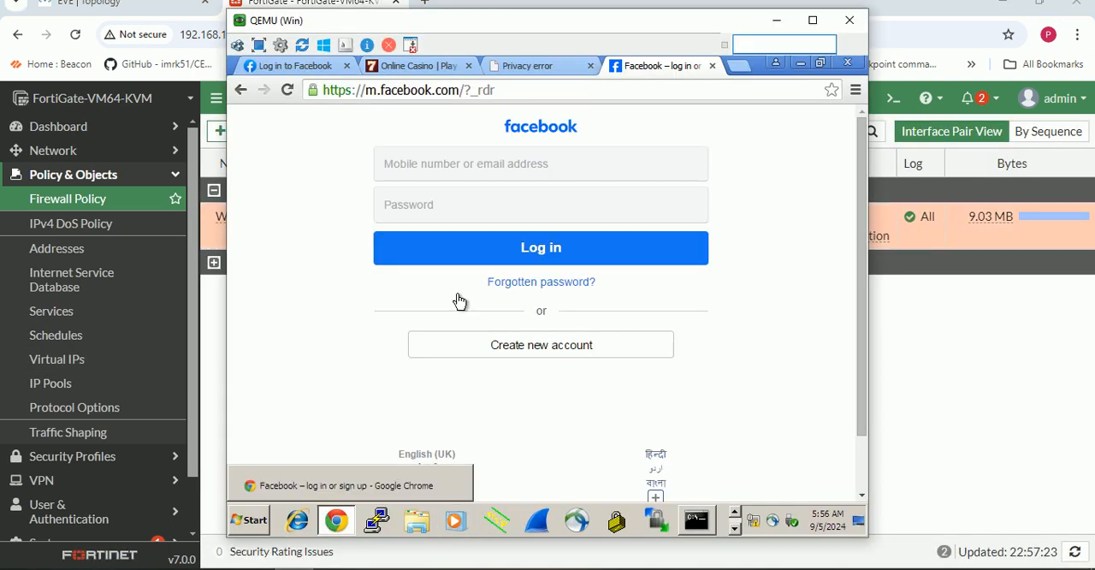
click(847, 63)
click(298, 529)
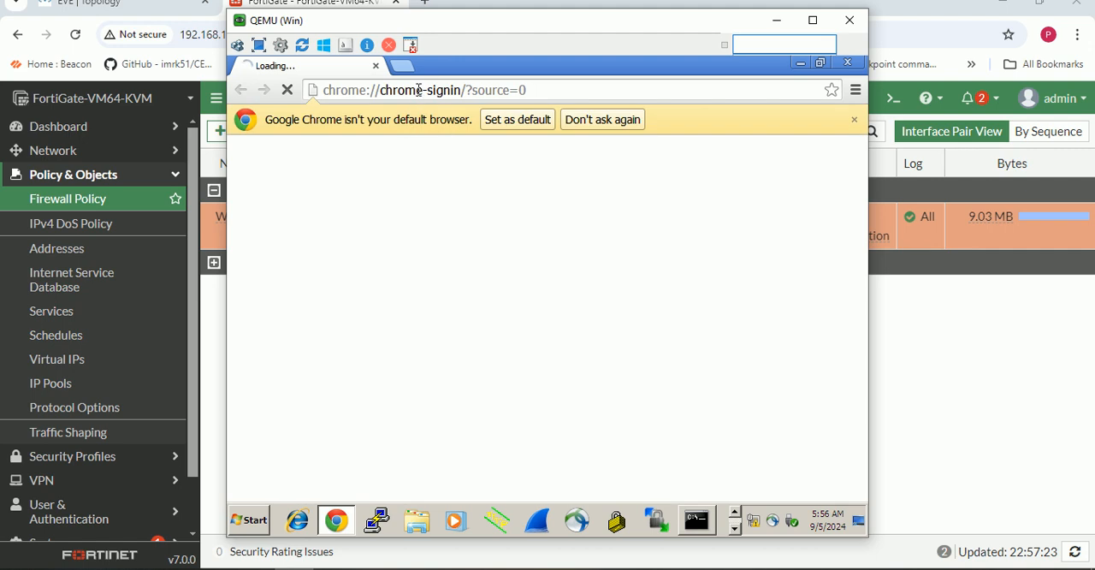
- Search for google in the virtual machine's browser and open the google.co.in home page
click(419, 93)
text(goo)
key(Return)
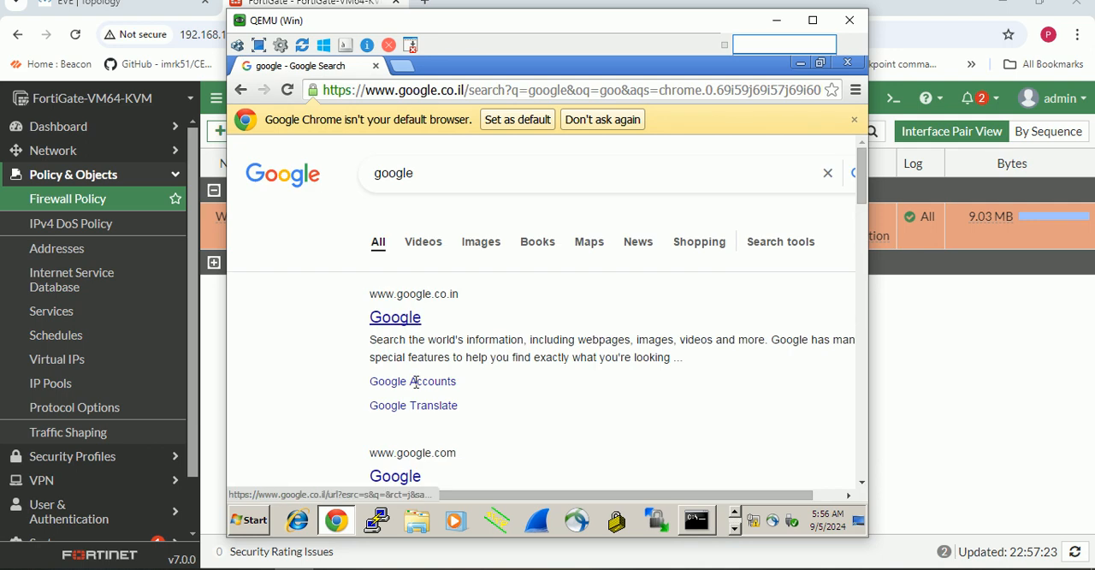
click(399, 320)
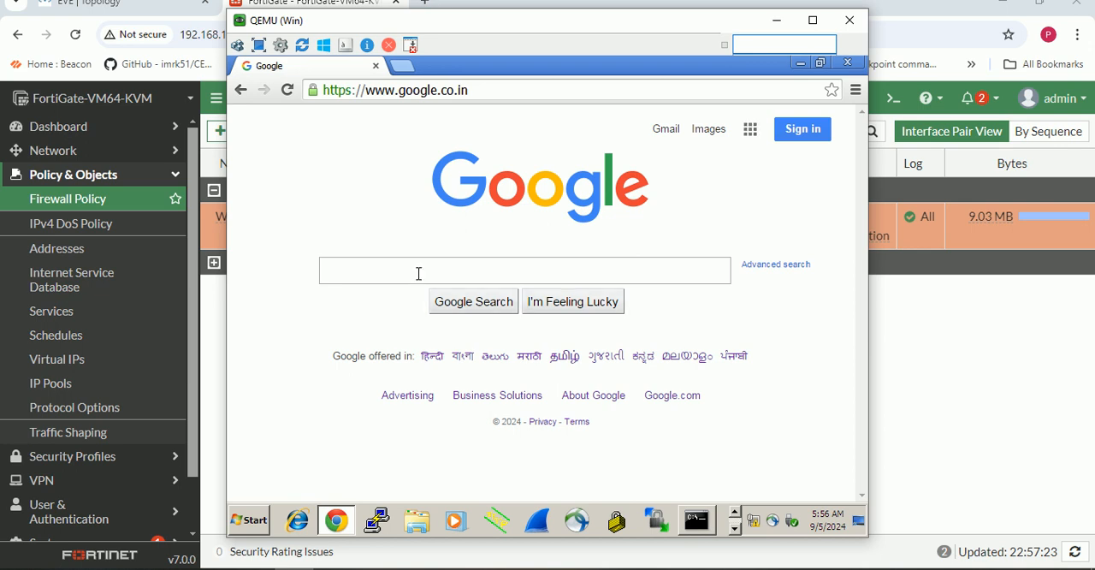
text(face)
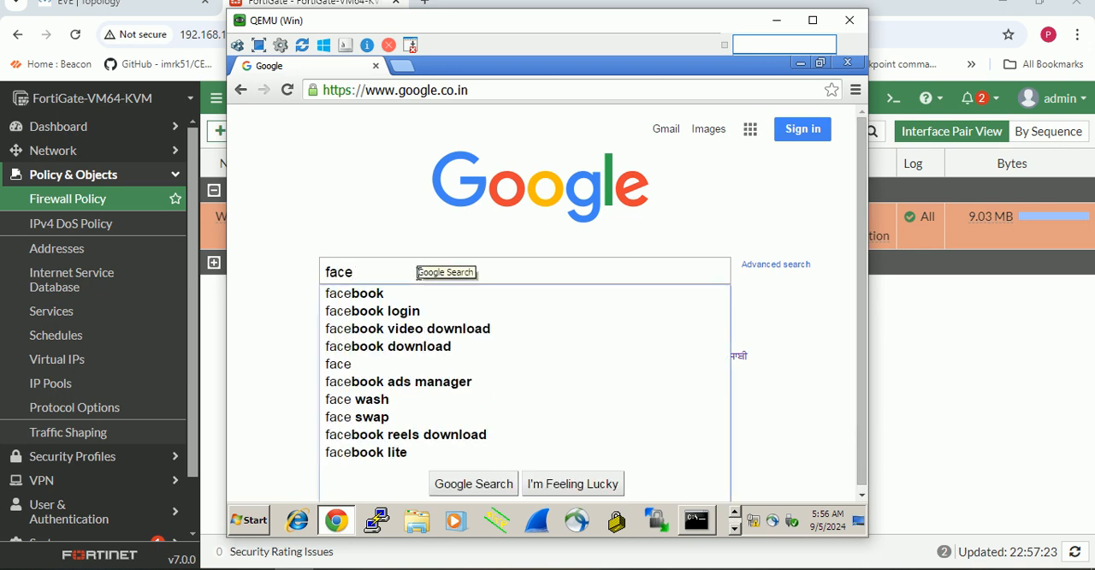
click(385, 293)
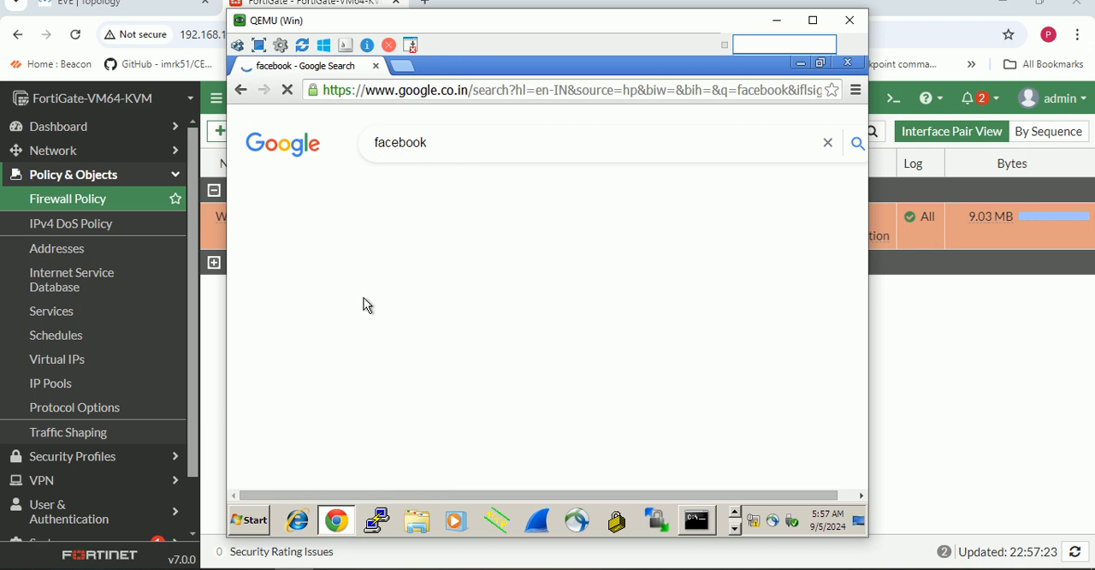
click(450, 292)
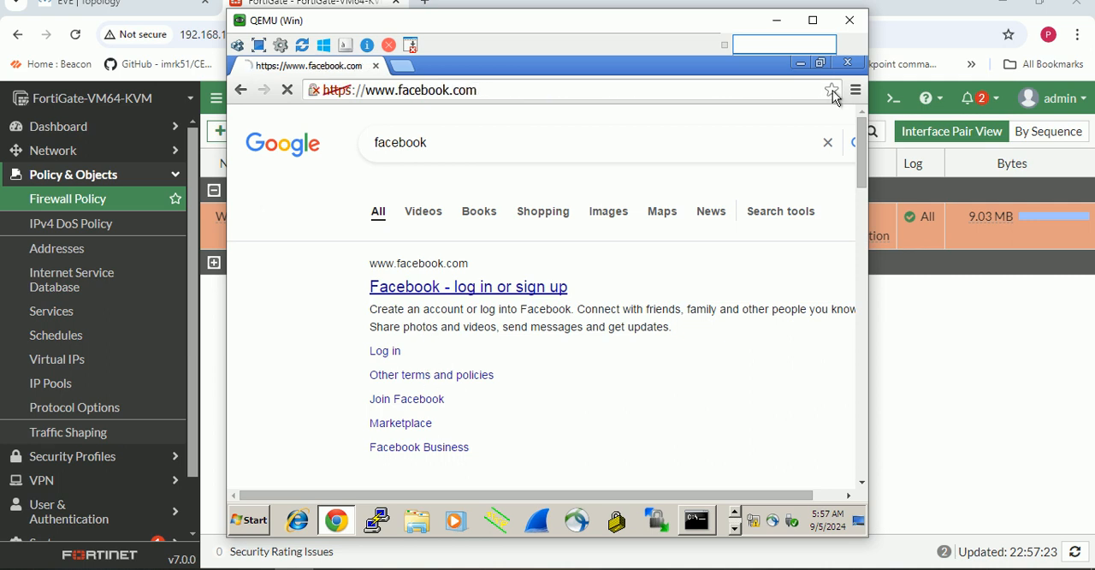
click(777, 20)
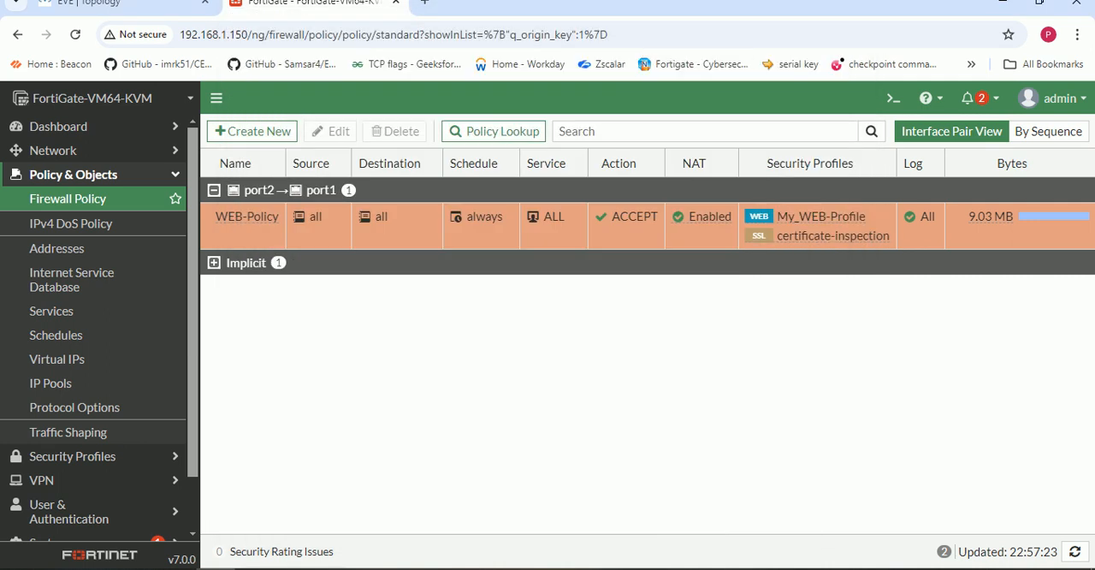
key(alt+Tab)
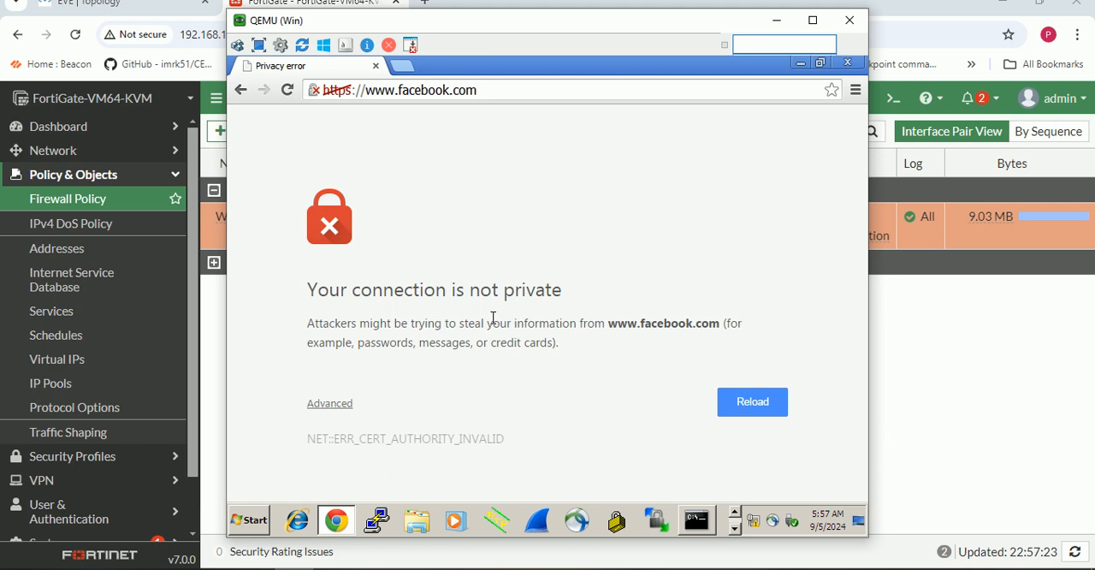
- Switch back to the FortiGate and open the Forward Traffic log
click(777, 20)
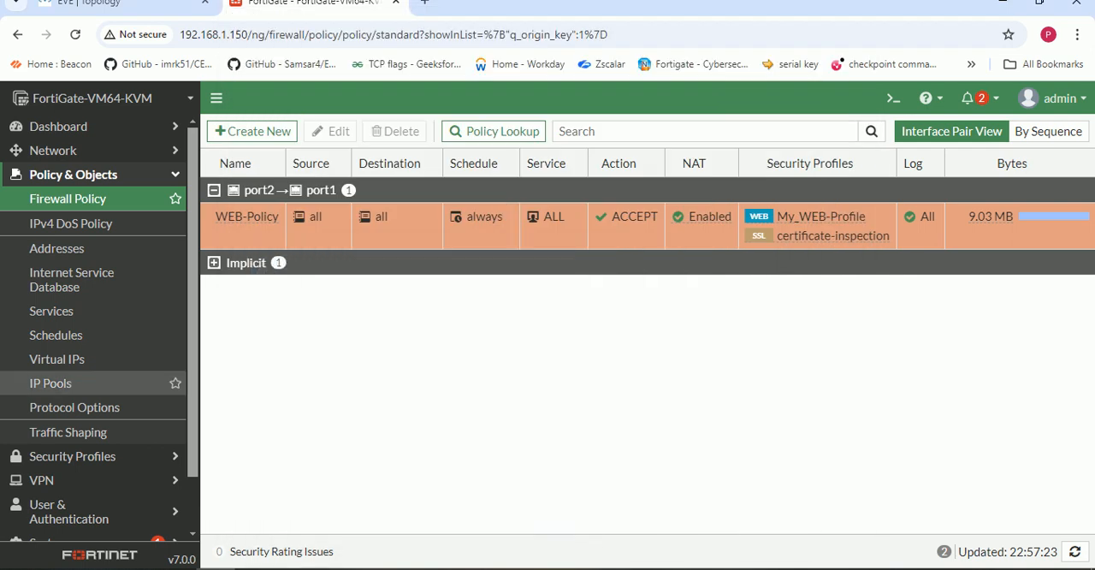
scroll(86, 428, down, 2)
click(68, 525)
scroll(85, 515, down, 1)
click(69, 295)
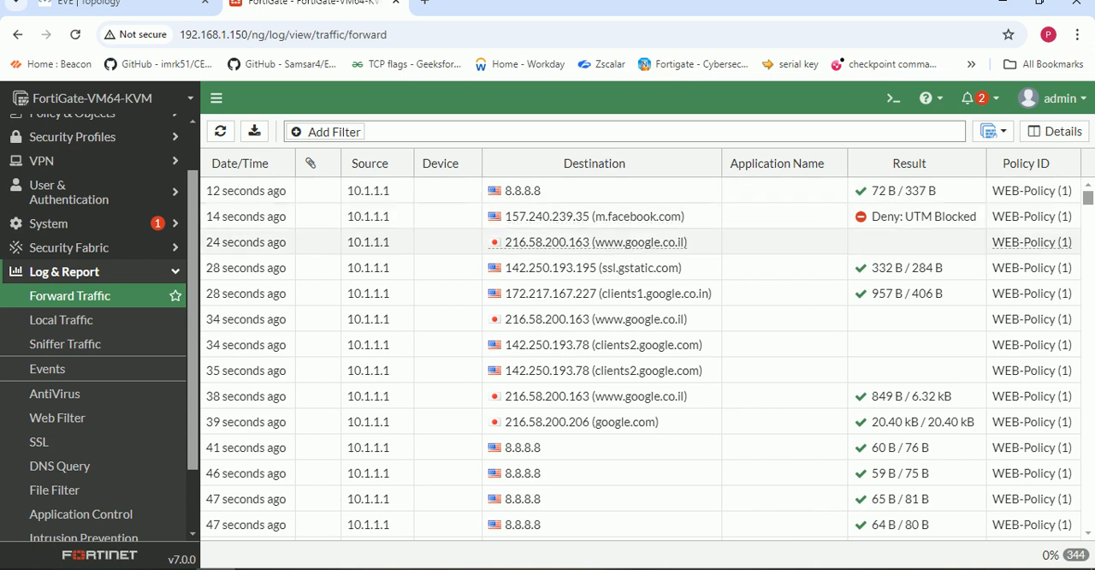
- Open the log details of the m.facebook.com entry and examine its source, destination, application control and data sections
double_click(368, 217)
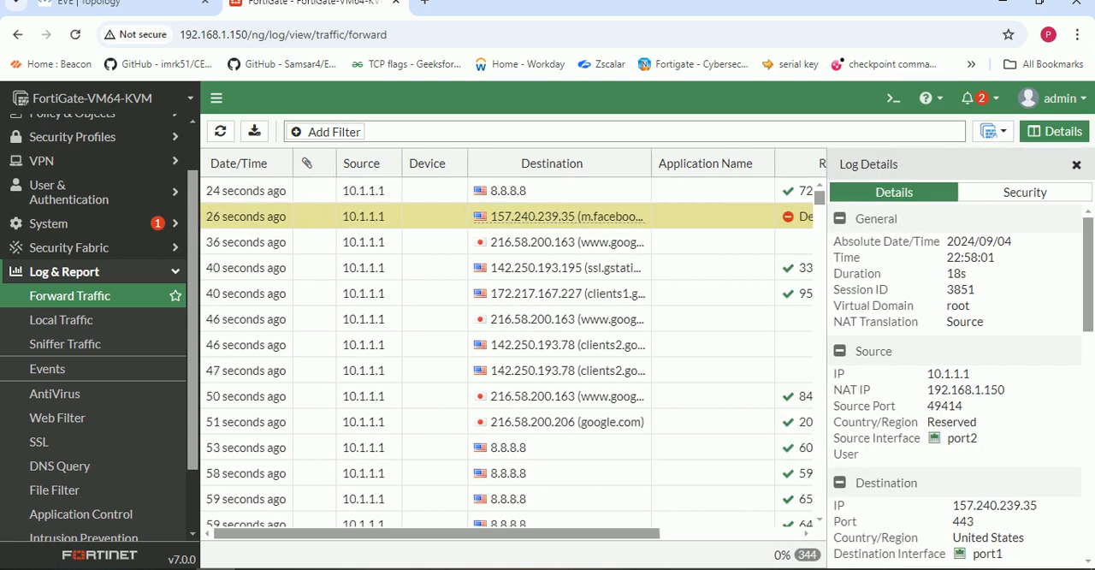
scroll(957, 376, down, 2)
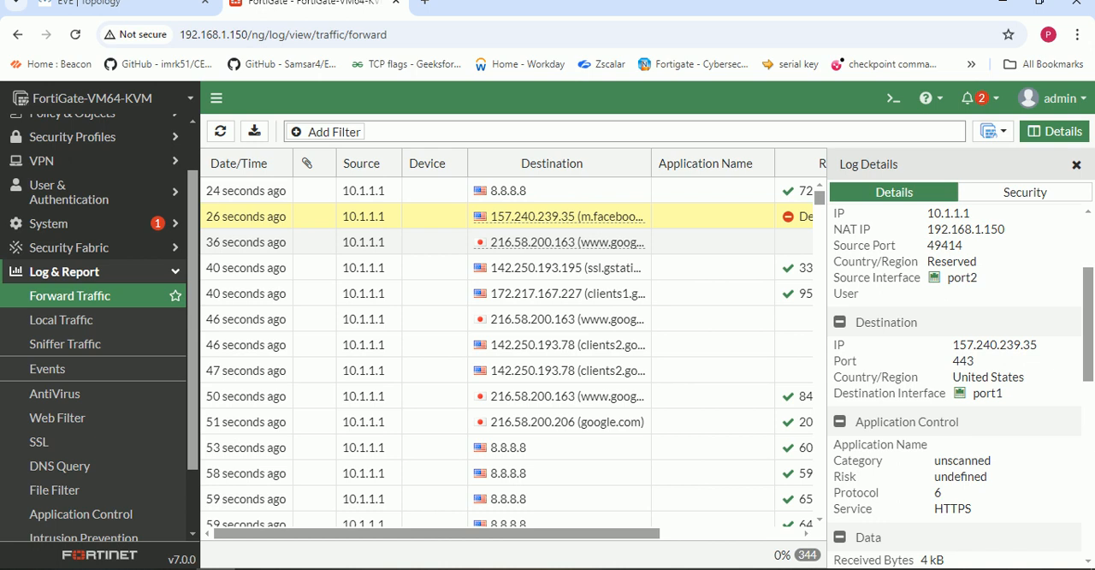
drag(953, 344, 1006, 393)
click(1010, 395)
scroll(956, 385, down, 2)
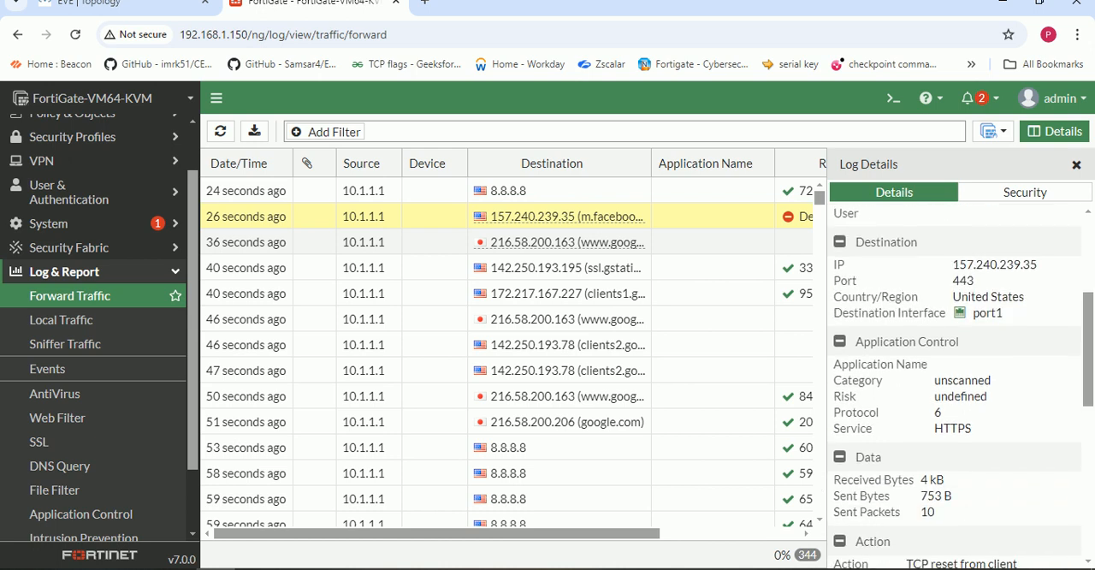
scroll(956, 385, down, 2)
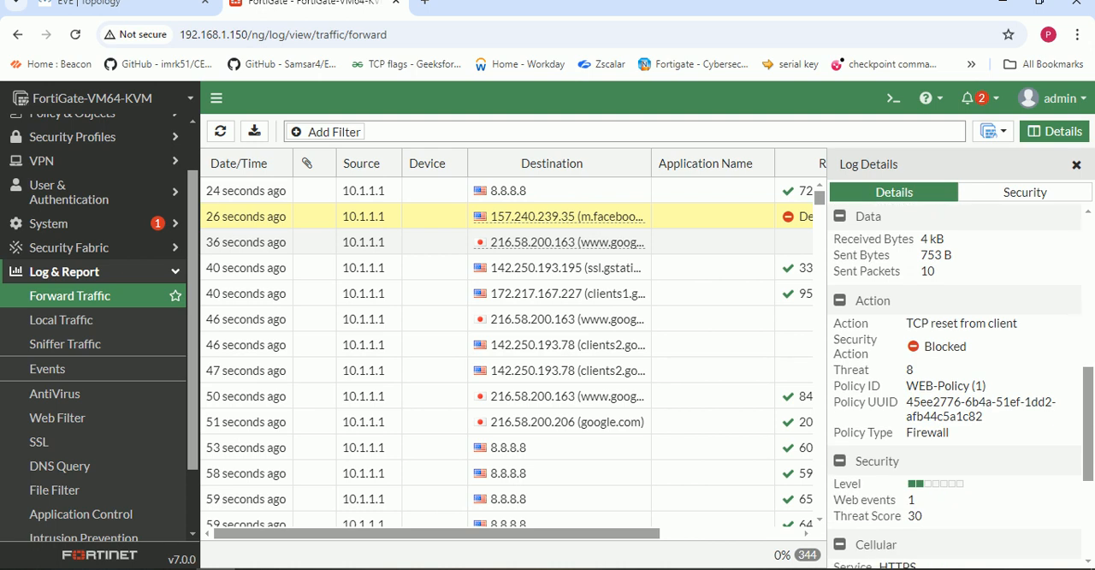
- Examine the action, policy and security details of the m.facebook.com entry, check its Result column, and close the details
drag(907, 324, 1018, 323)
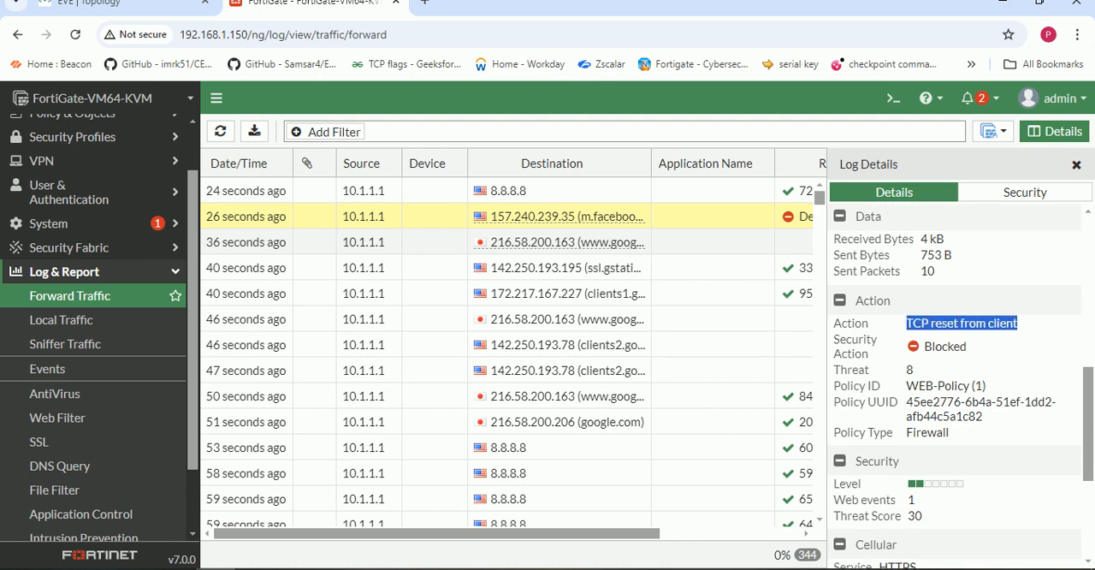
scroll(957, 385, down, 1)
drag(907, 305, 945, 351)
click(945, 352)
scroll(957, 385, down, 1)
scroll(957, 385, down, 2)
drag(513, 533, 652, 532)
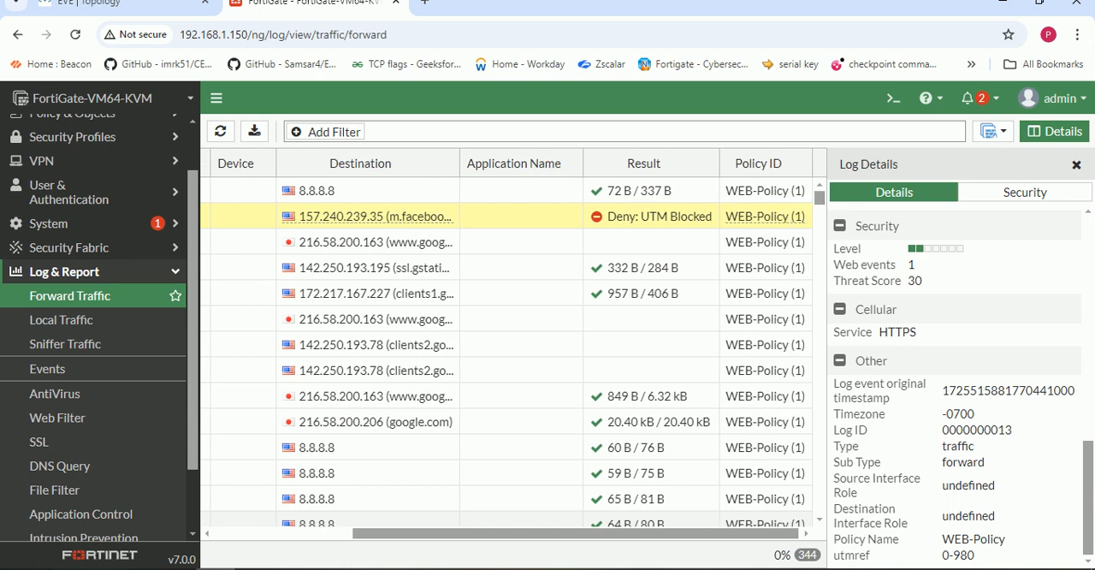
click(1076, 164)
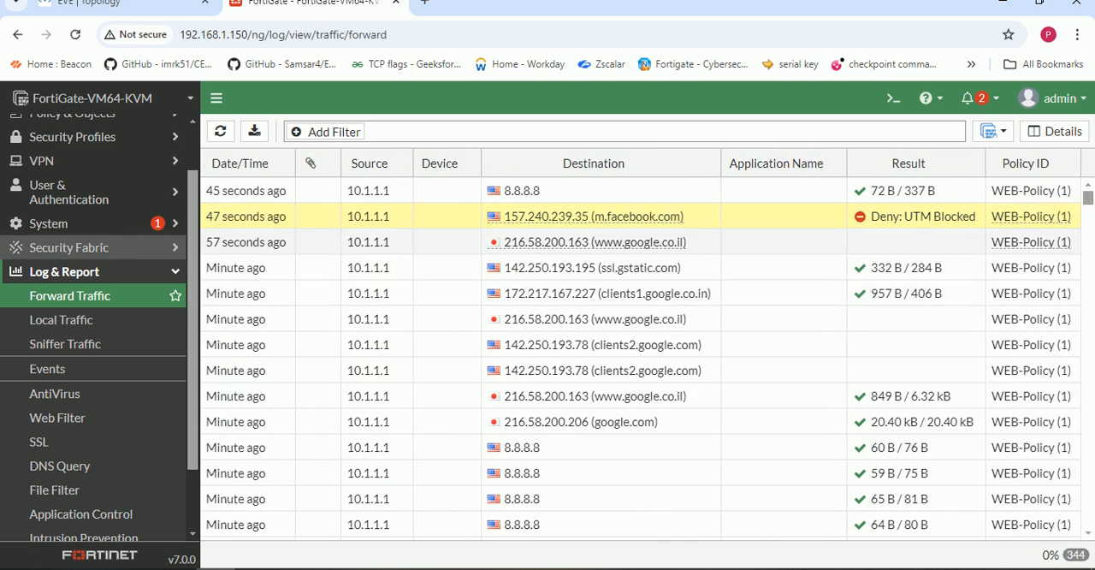
- Open the My_WEB-Profile web filter profile for editing and bring up its Static URL Filter list
scroll(94, 385, down, 2)
click(82, 432)
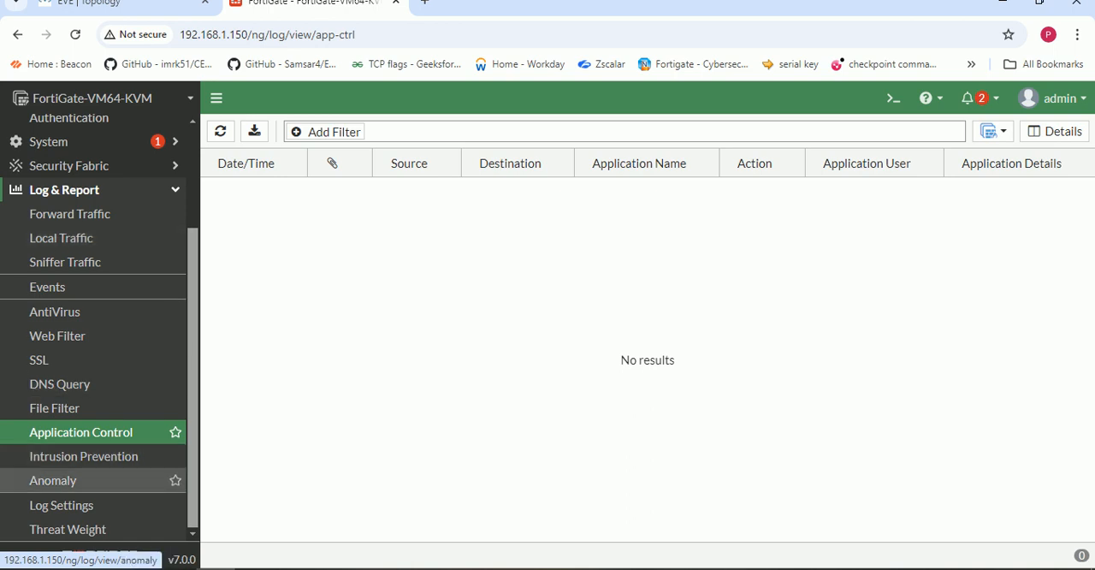
scroll(94, 334, up, 3)
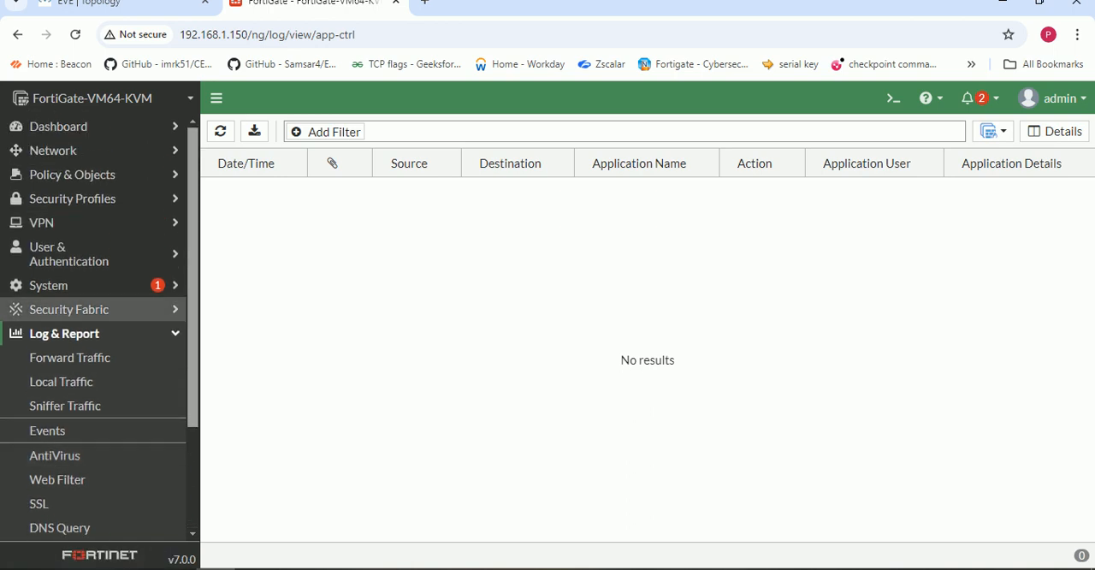
click(72, 198)
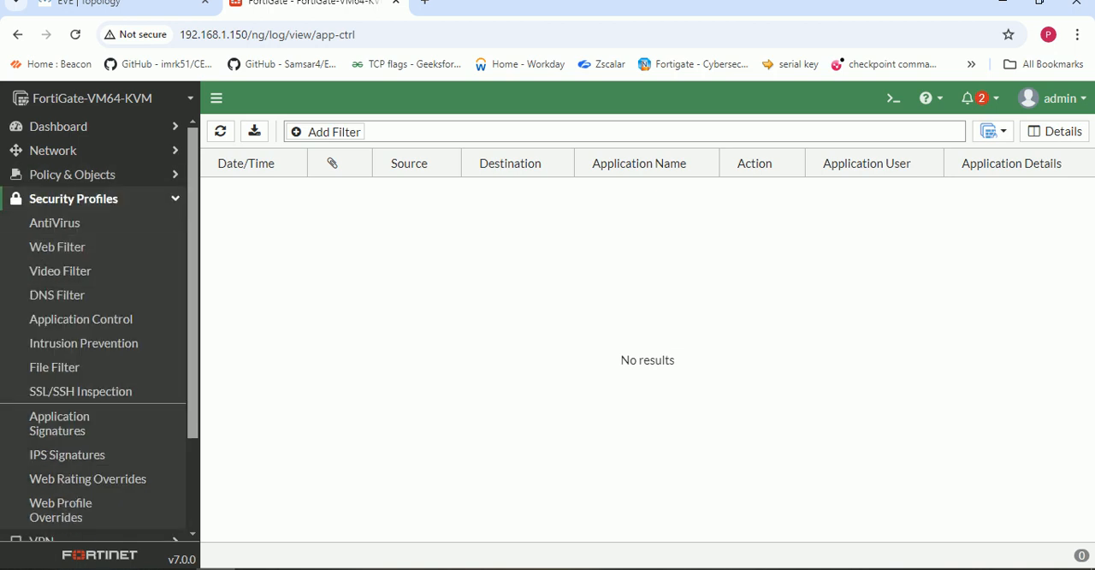
click(57, 247)
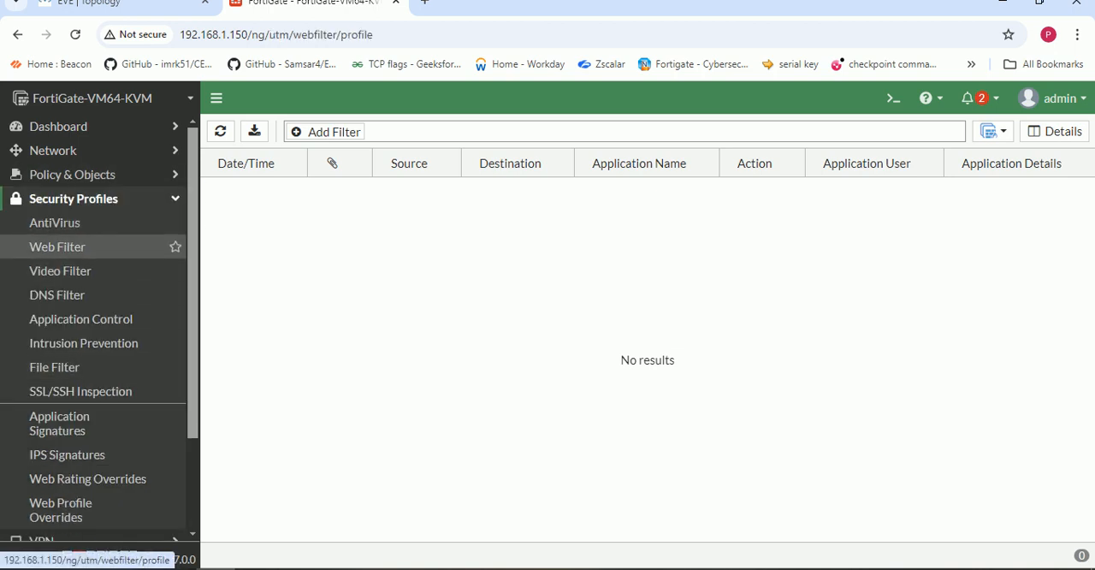
double_click(287, 190)
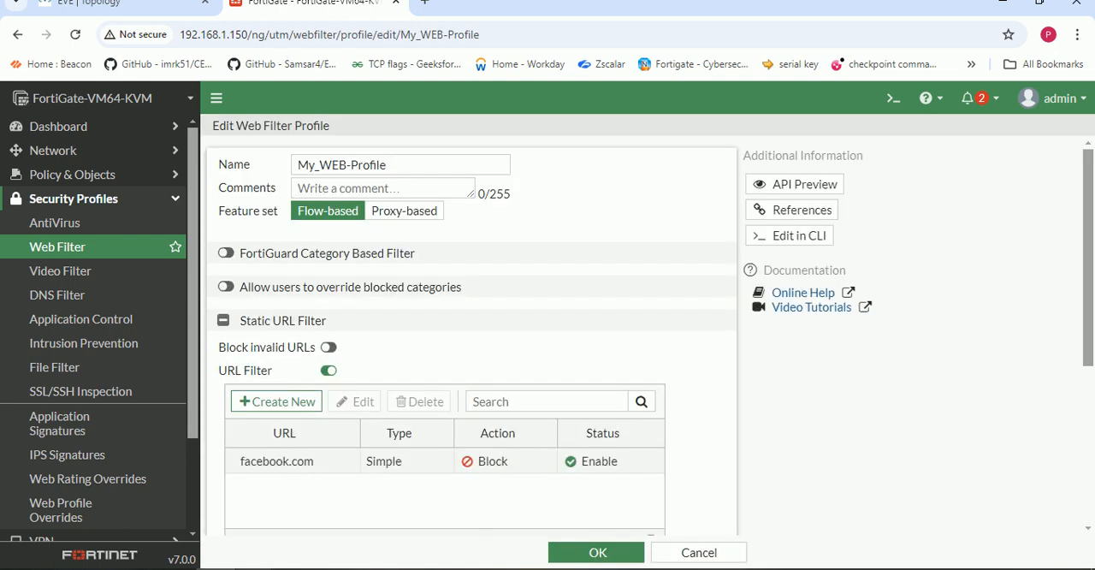
scroll(468, 342, down, 1)
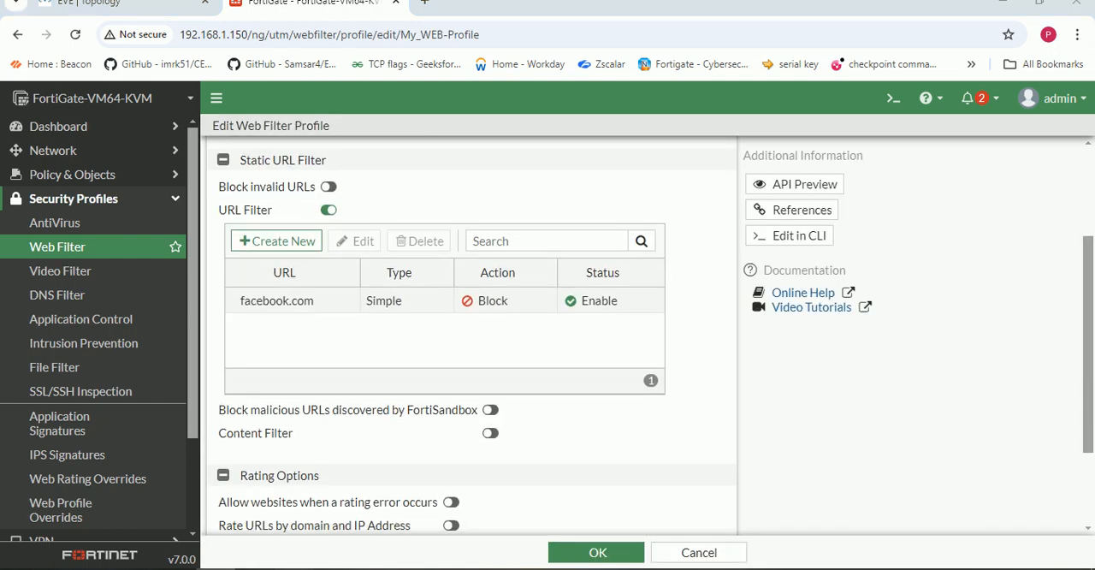
key(alt+Tab)
click(405, 67)
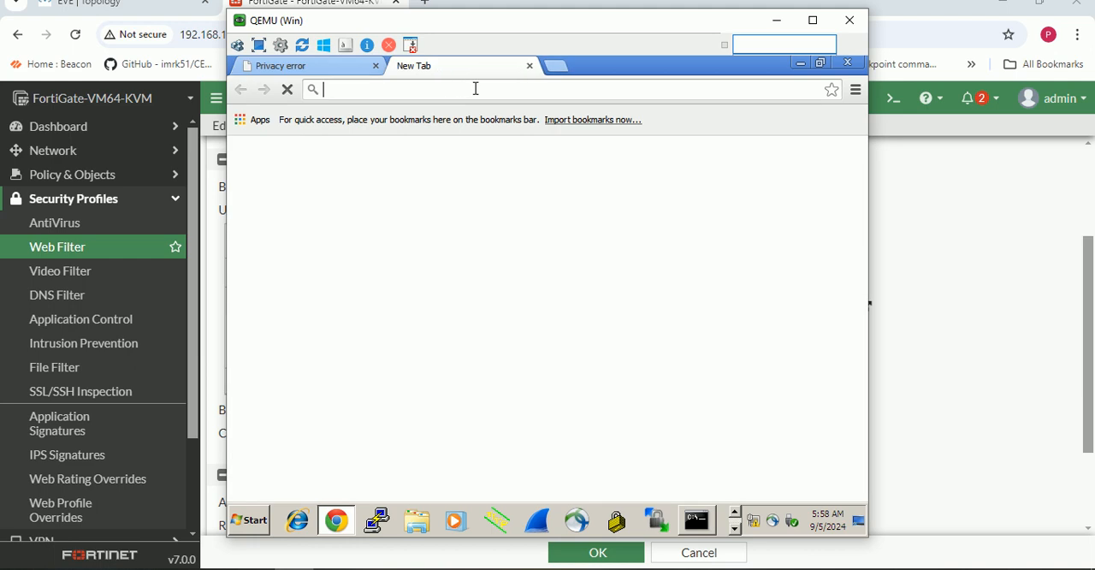
text(ins)
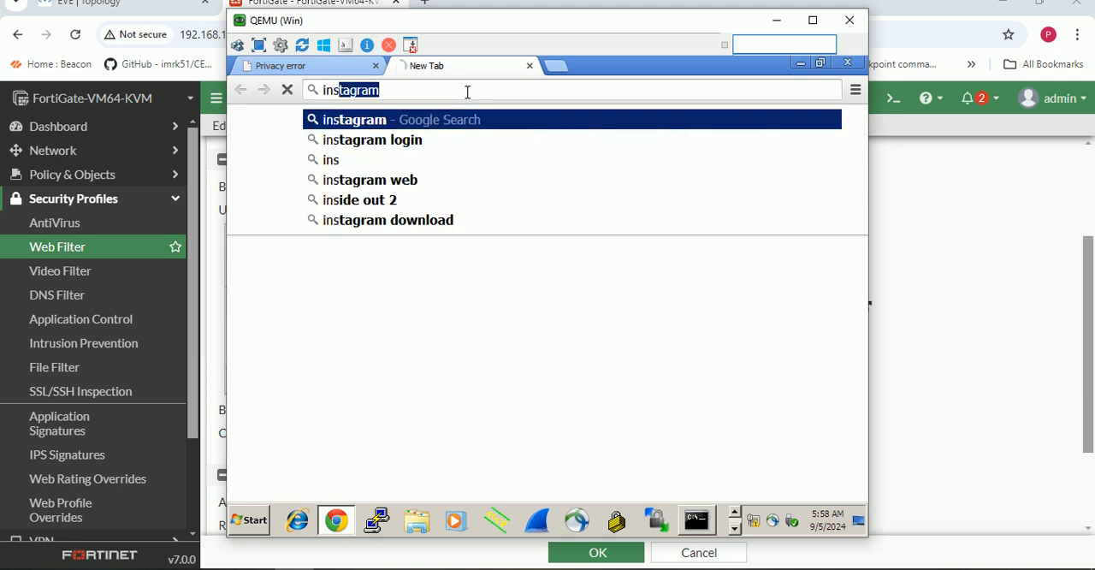
key(Return)
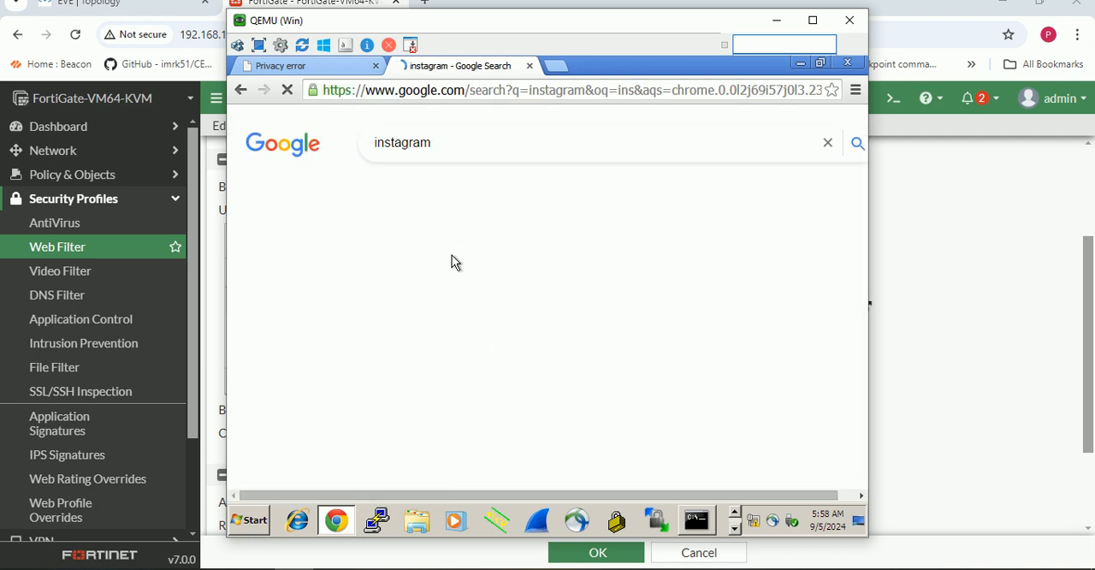
click(423, 291)
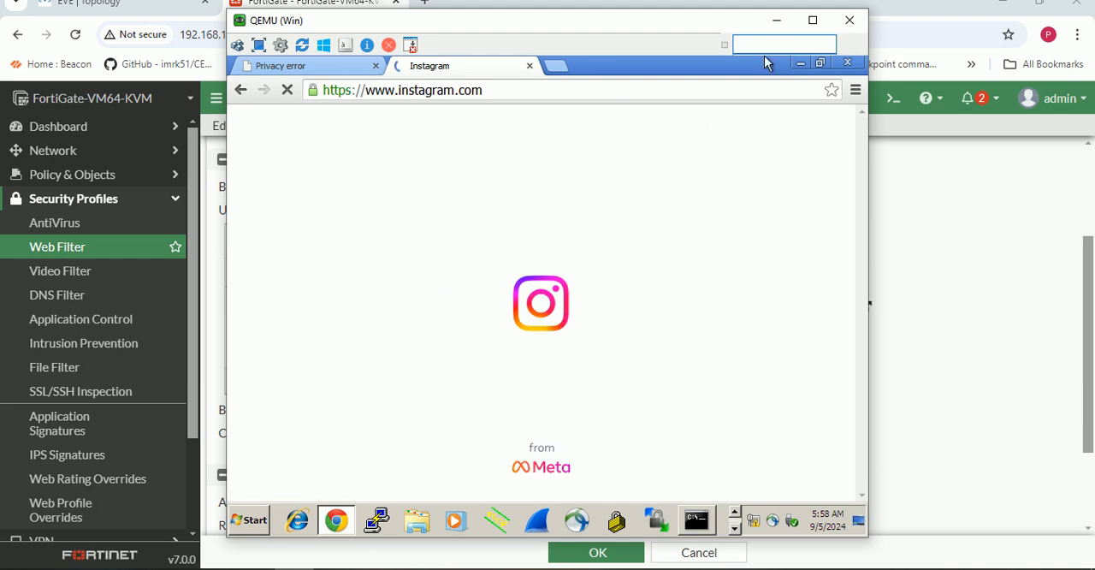
- Switch back to the FortiGate and create a new URL filter entry with instagram.com as its URL
click(776, 20)
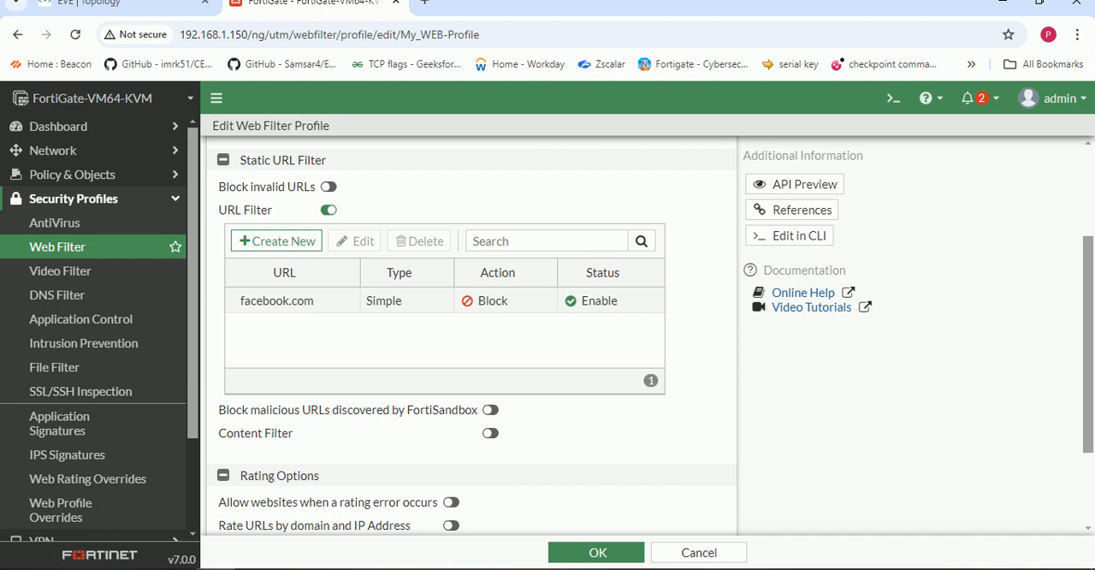
click(276, 240)
click(438, 168)
text(insta)
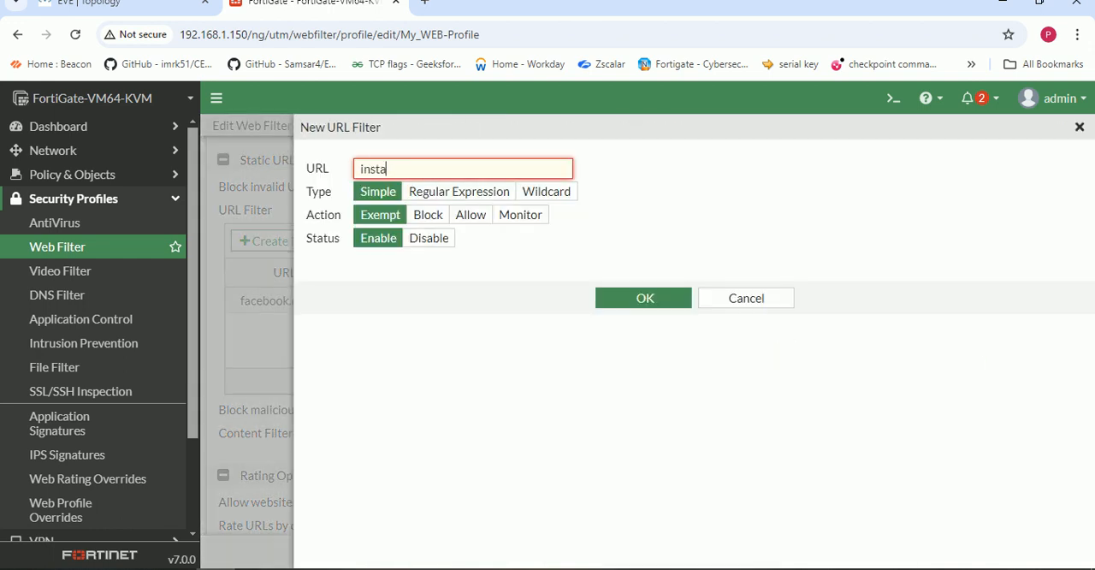
text(gram.com)
- Check the instagram.com domain in the virtual machine's browser address, and clear the URL of the new filter entry in the FortiGate
key(alt+Tab)
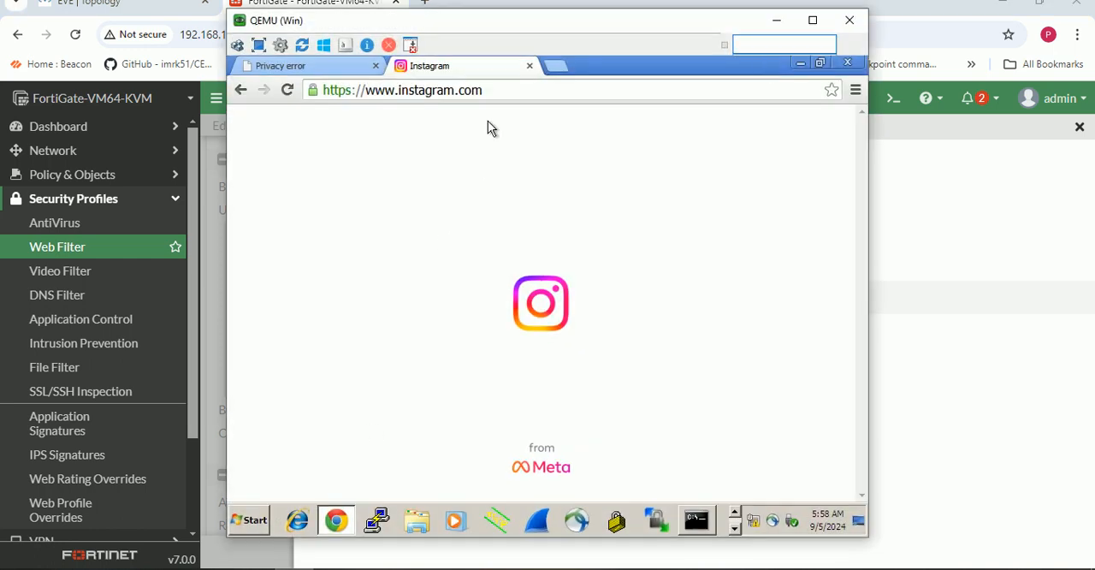
drag(484, 92, 395, 100)
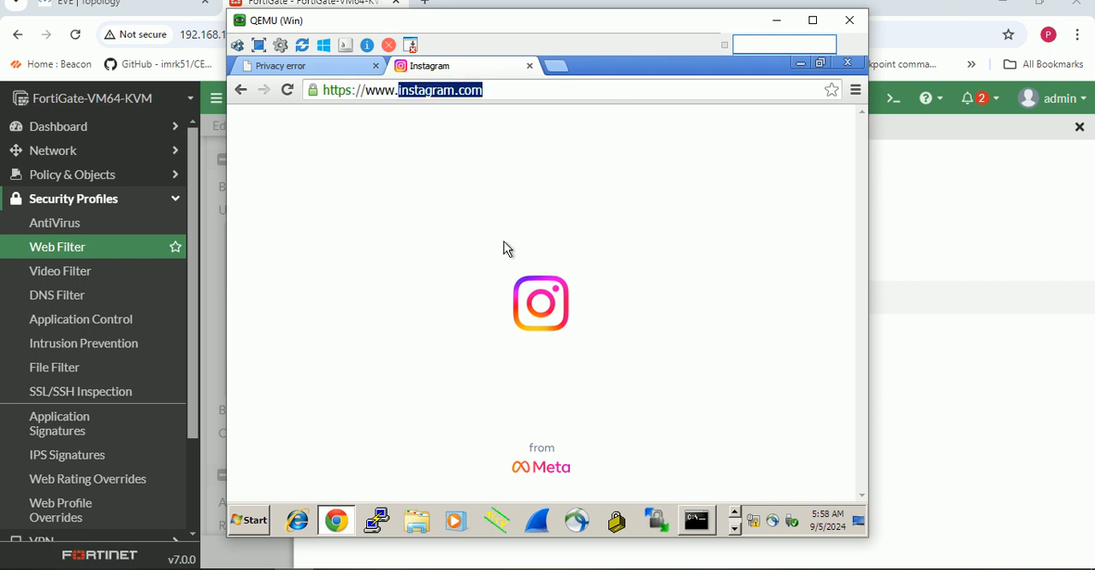
click(777, 20)
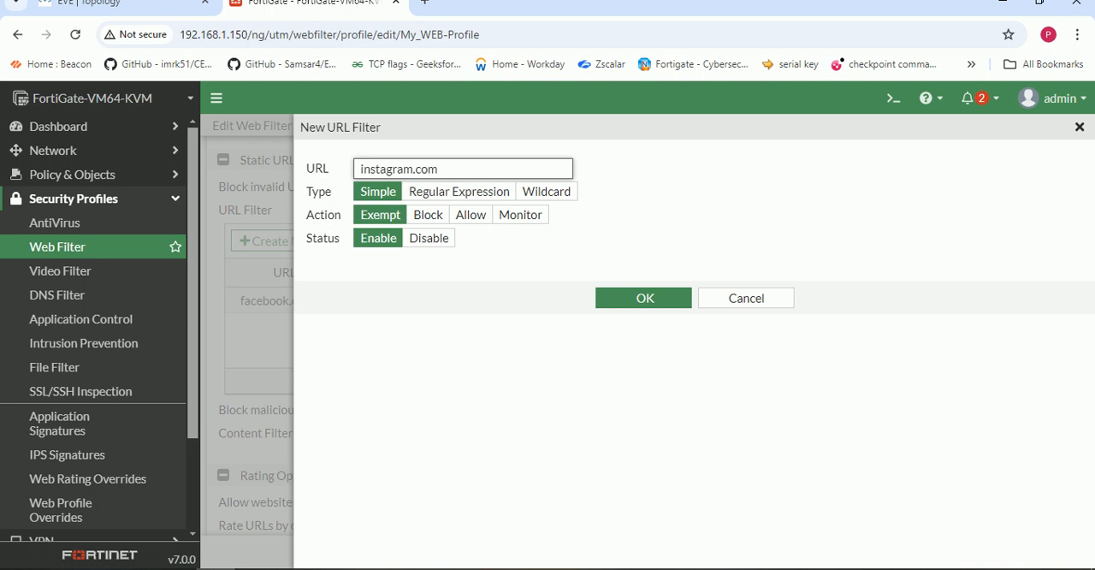
key(ctrl+a)
key(BackSpace)
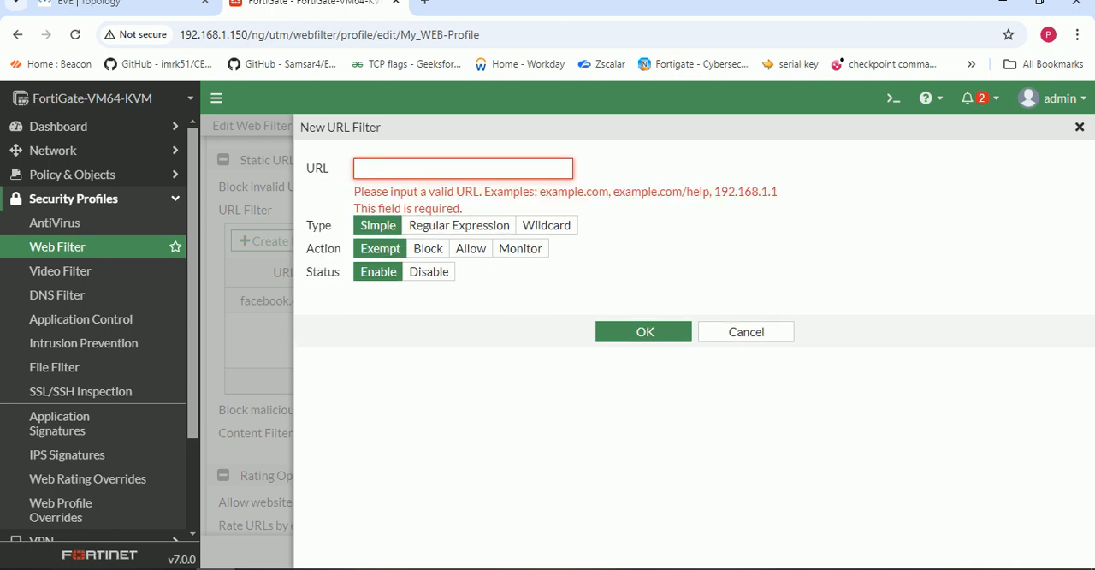
- Recheck the instagram.com domain in the Windows virtual machine's browser, and enter instagram.com as the URL of the new FortiGate filter entry
click(294, 569)
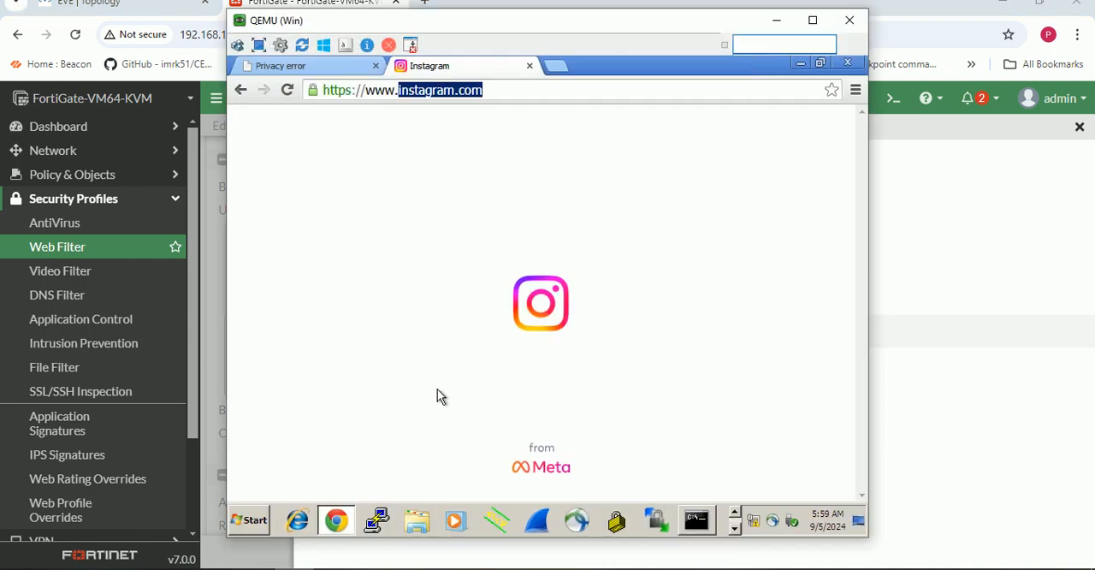
drag(495, 97, 396, 91)
click(776, 20)
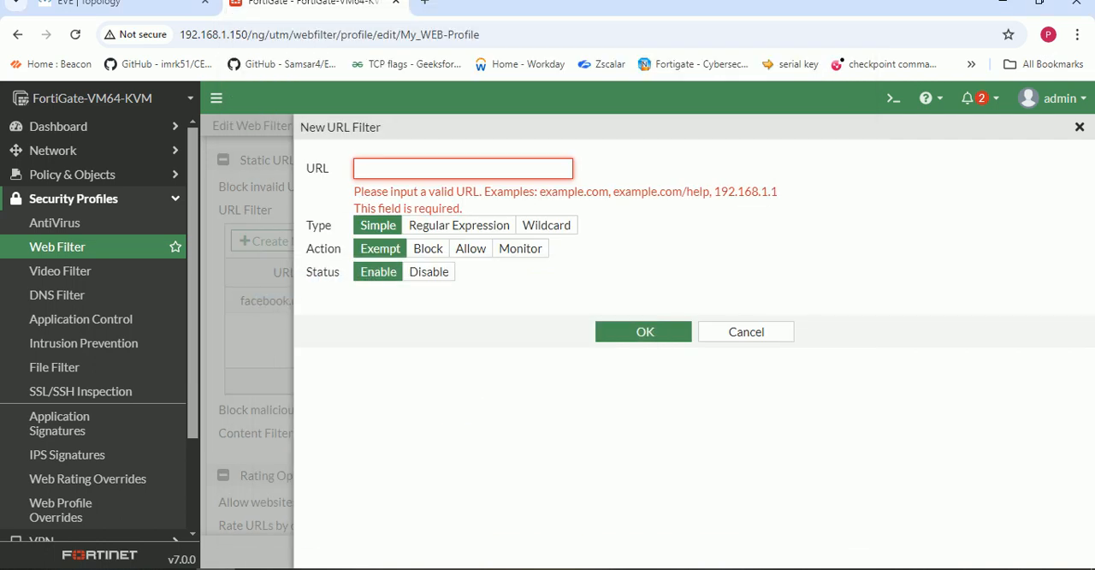
text(insta)
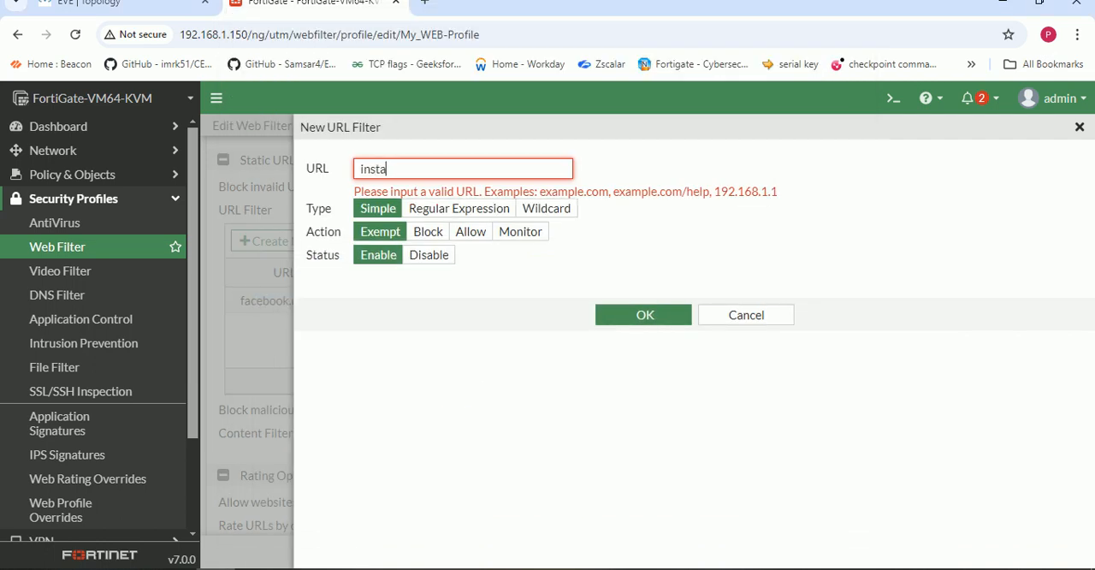
text(gram.com)
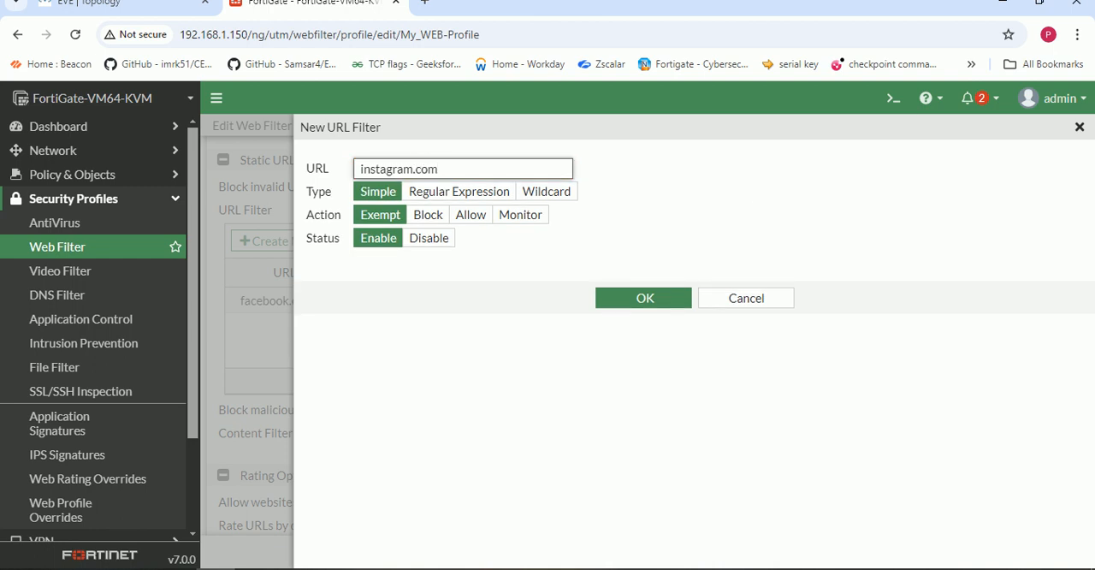
- Set the instagram.com filter entry's action to Monitor, and save both the entry and the My_WEB-Profile web filter profile
click(428, 215)
click(520, 215)
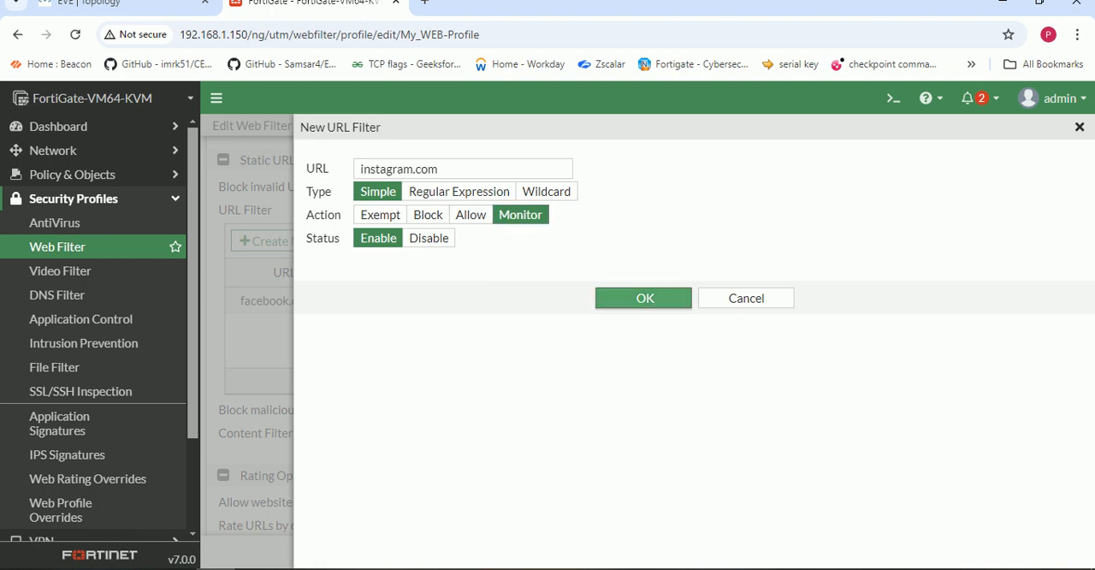
click(643, 297)
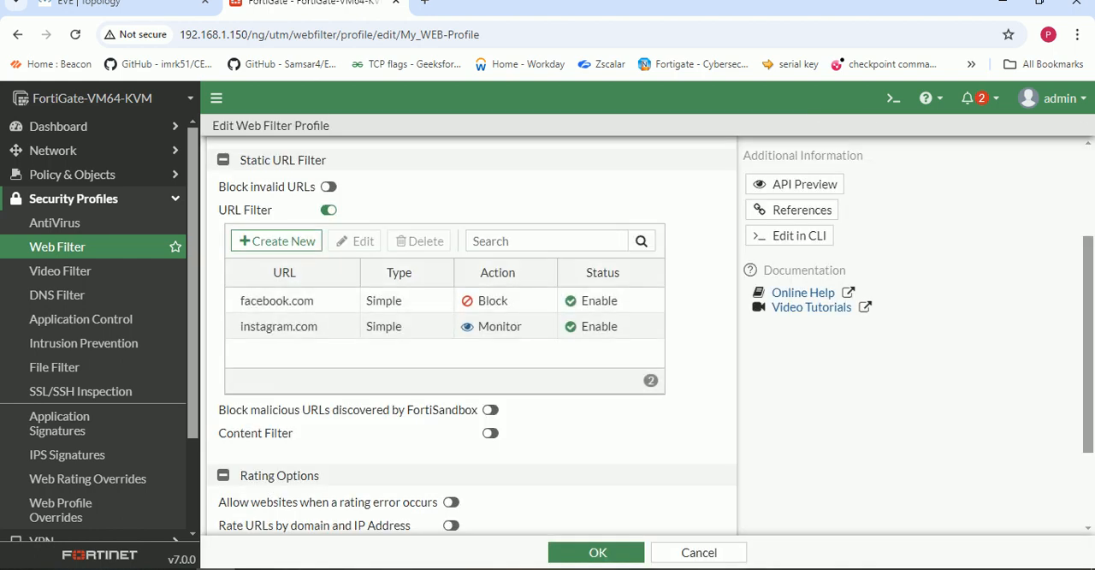
click(597, 552)
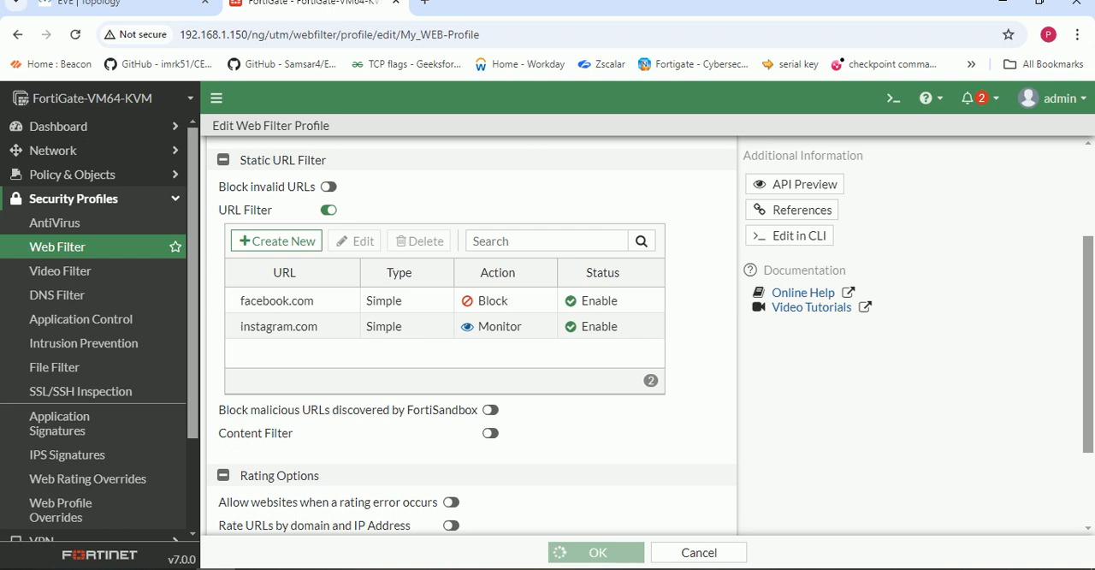
click(294, 569)
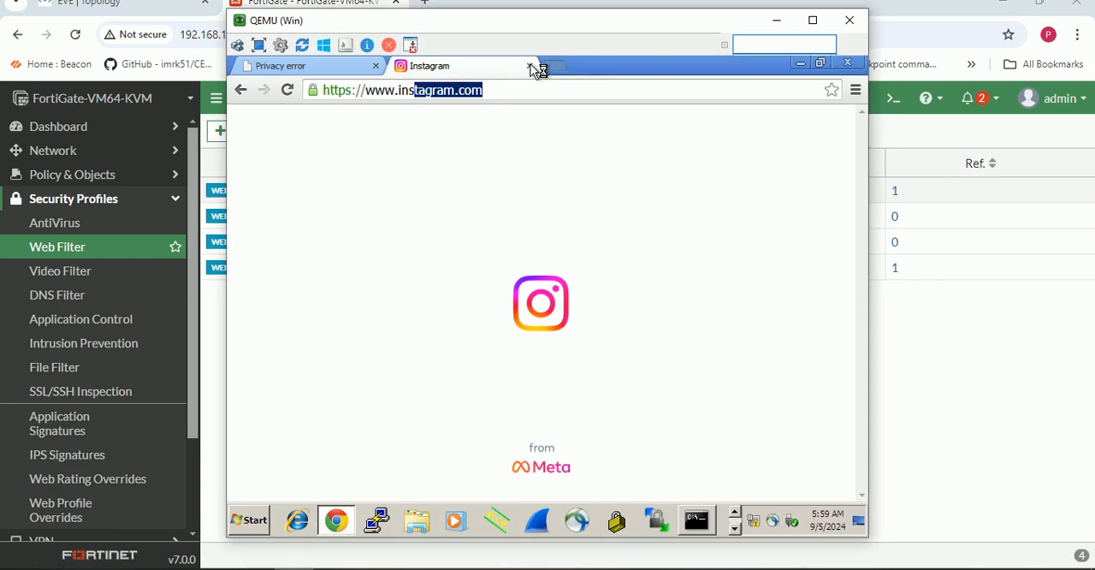
click(548, 68)
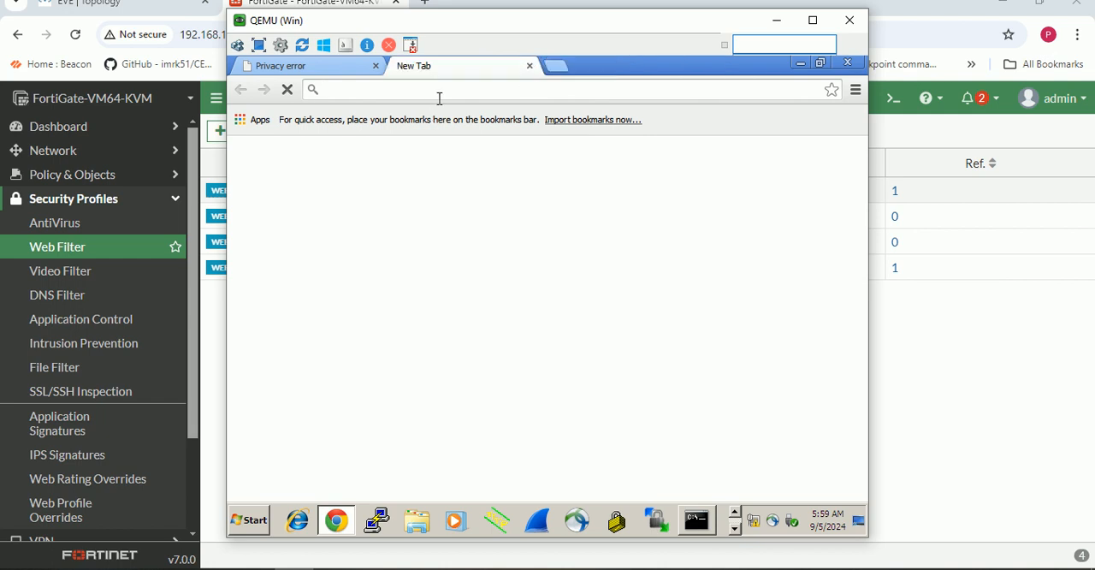
text(google)
key(Return)
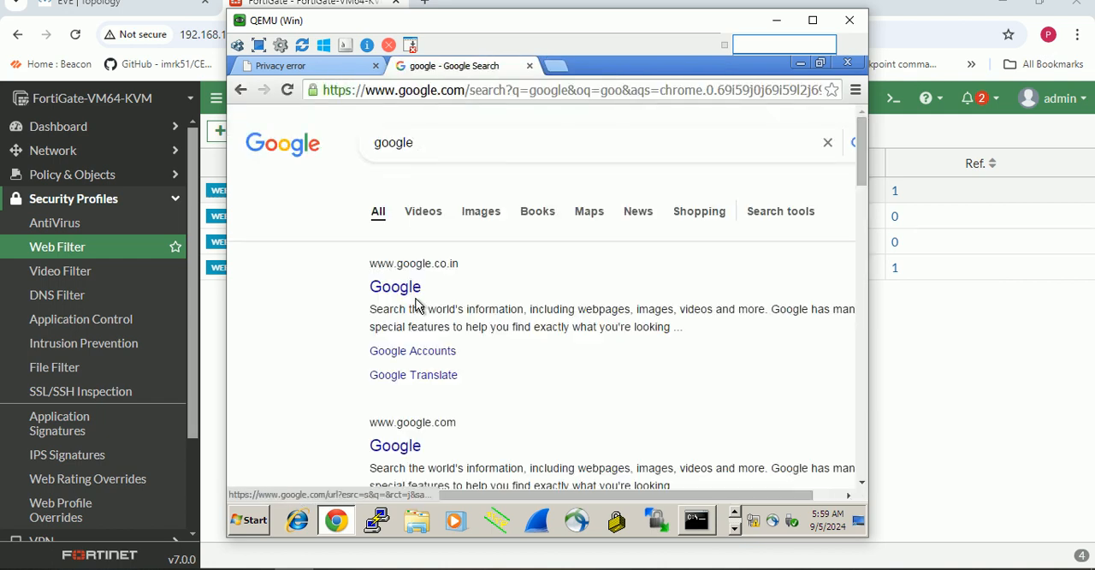
click(399, 291)
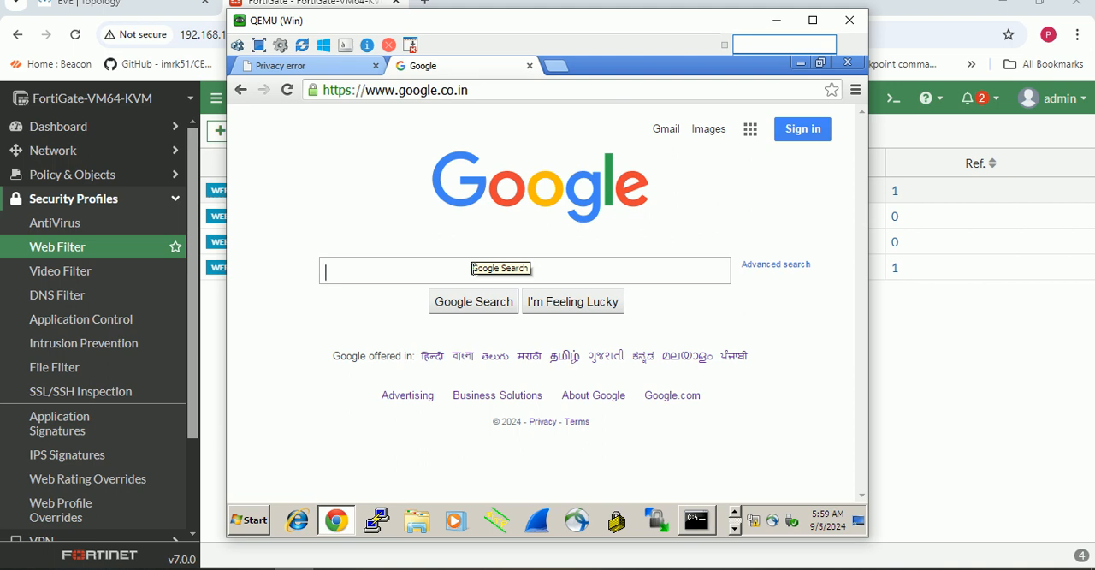
text(insta)
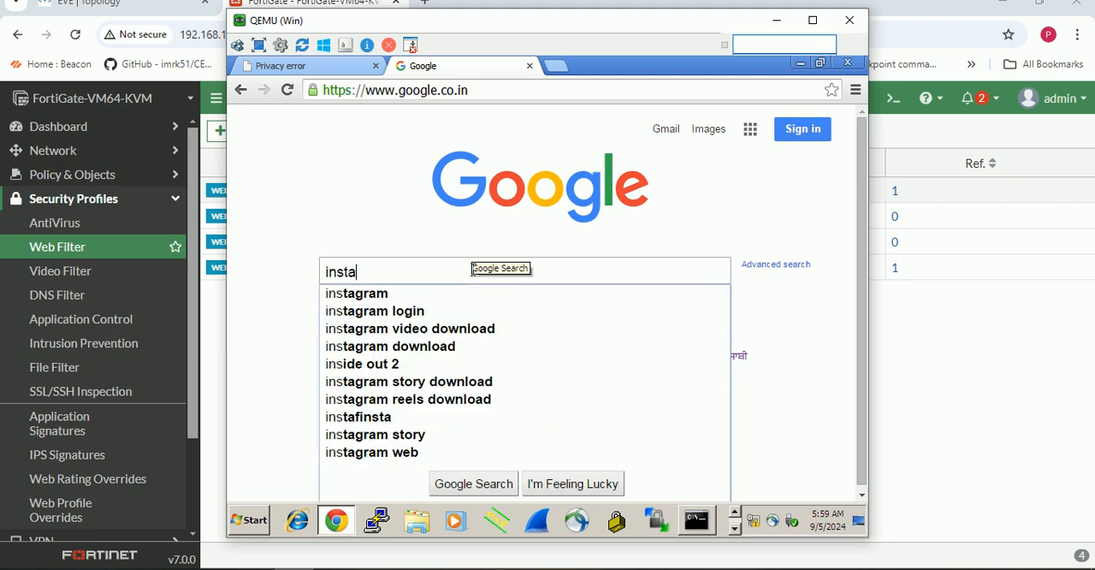
key(Down)
key(Return)
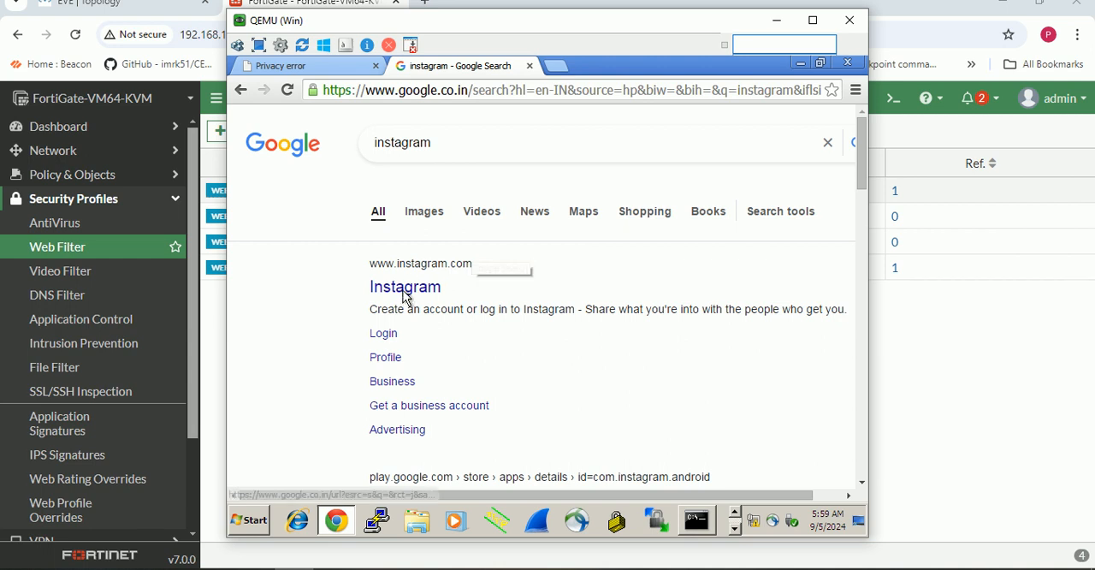
click(406, 295)
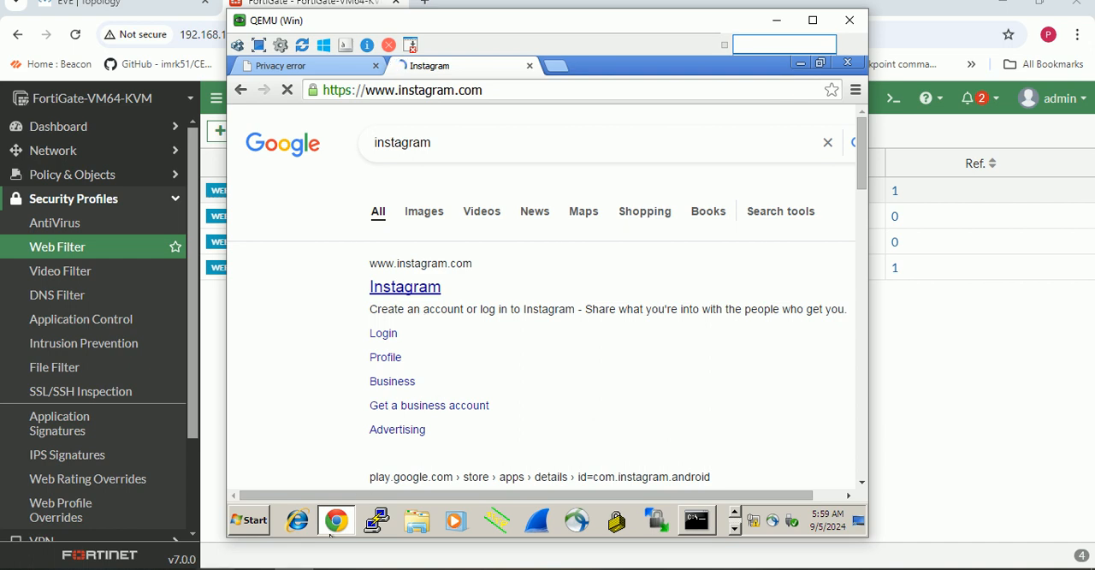
- Switch back to the FortiGate, review the URL filter entries in My_WEB-Profile, and open the Forward Traffic log
click(776, 20)
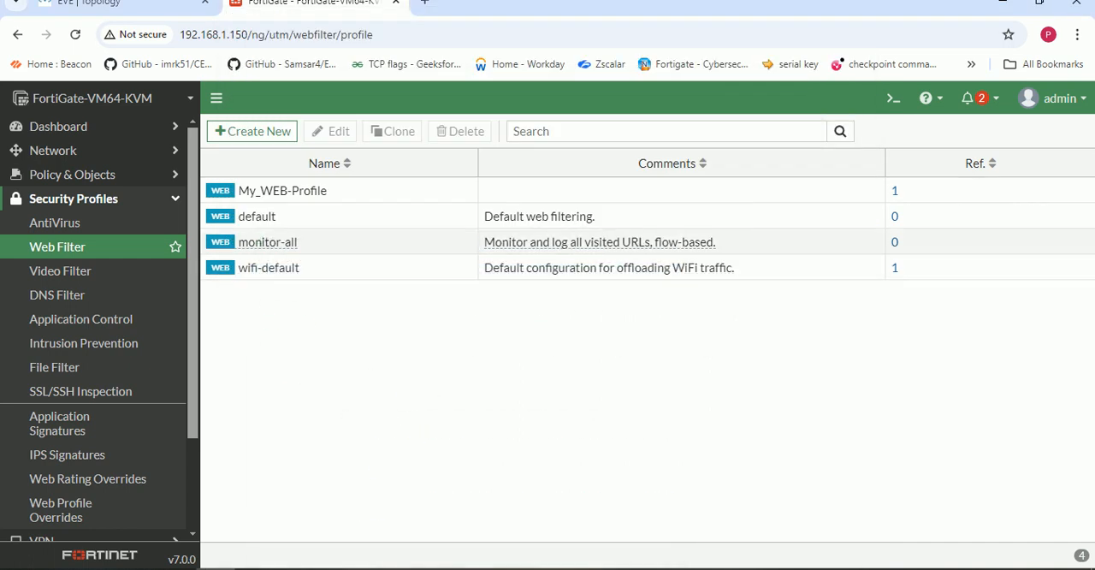
double_click(283, 190)
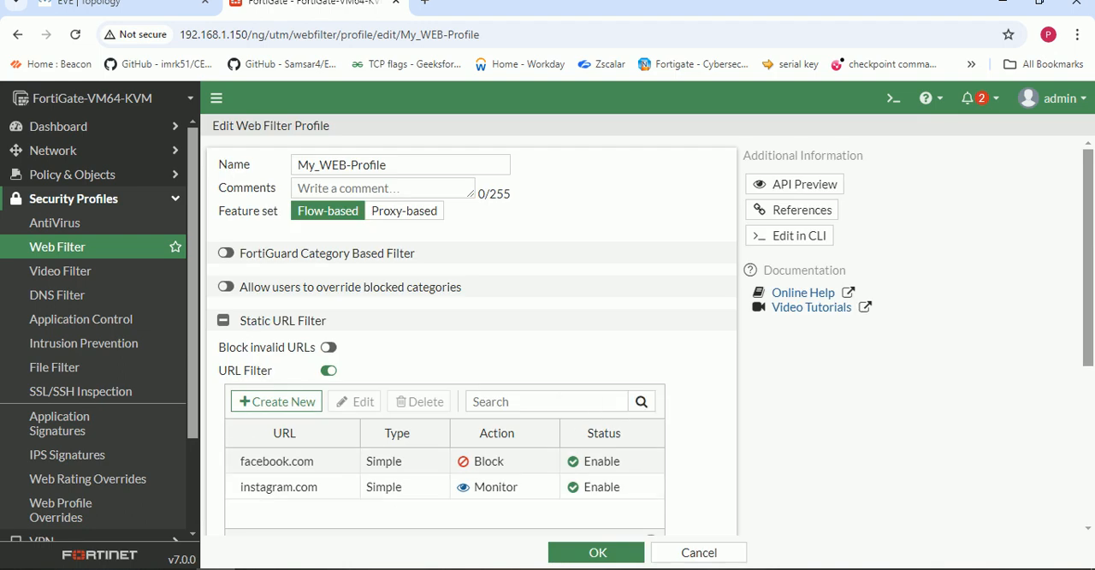
scroll(94, 496, down, 3)
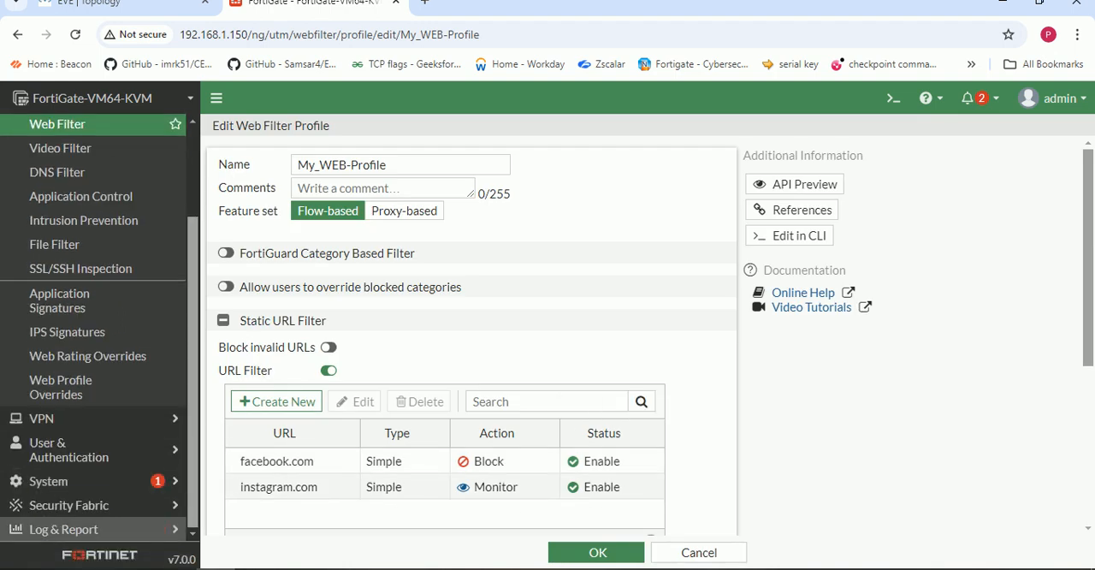
click(63, 528)
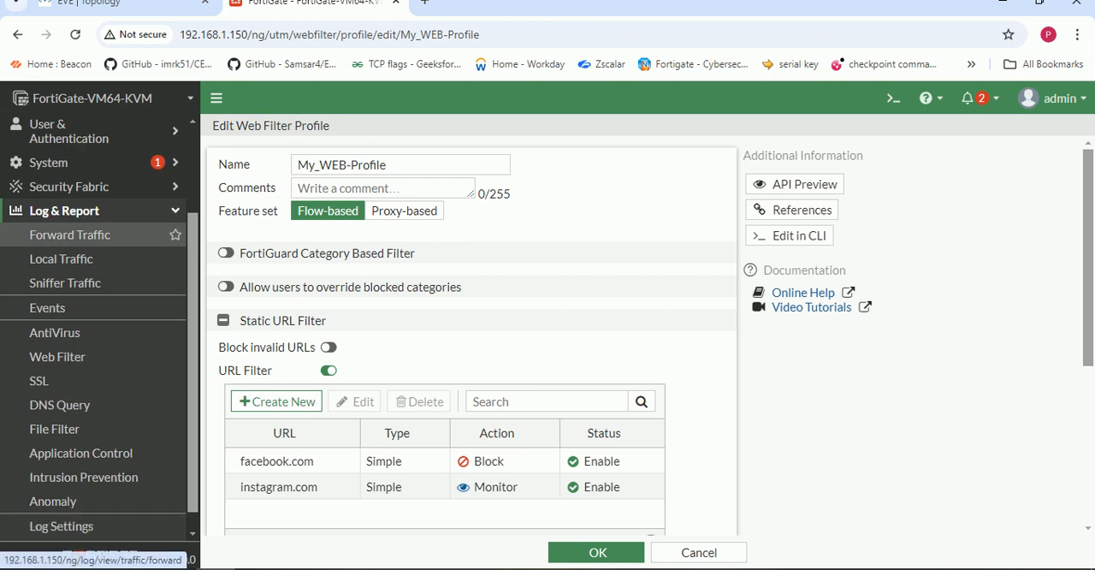
click(69, 234)
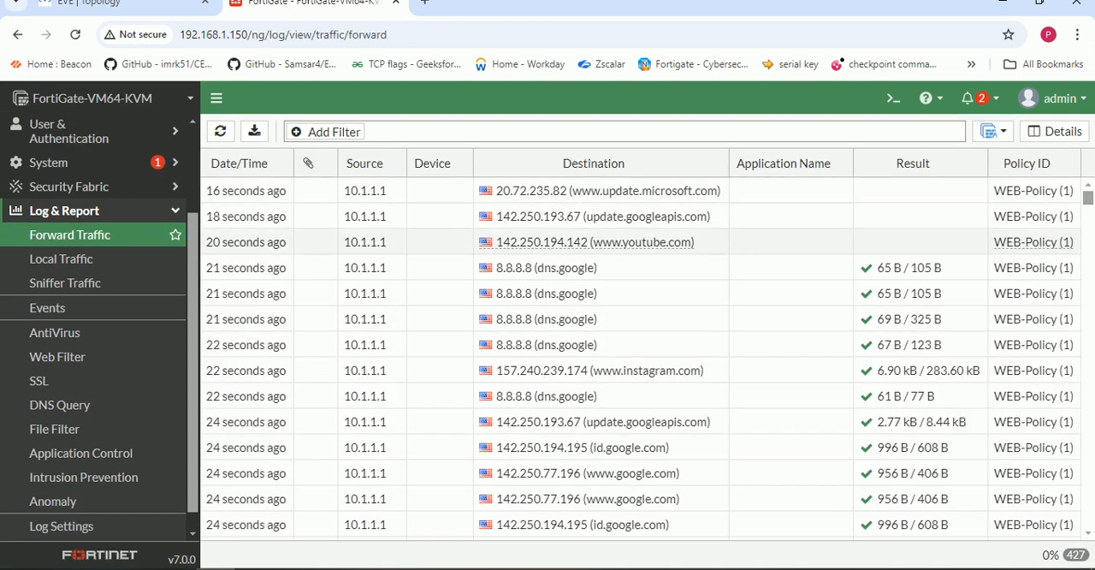
mouse_move(676, 242)
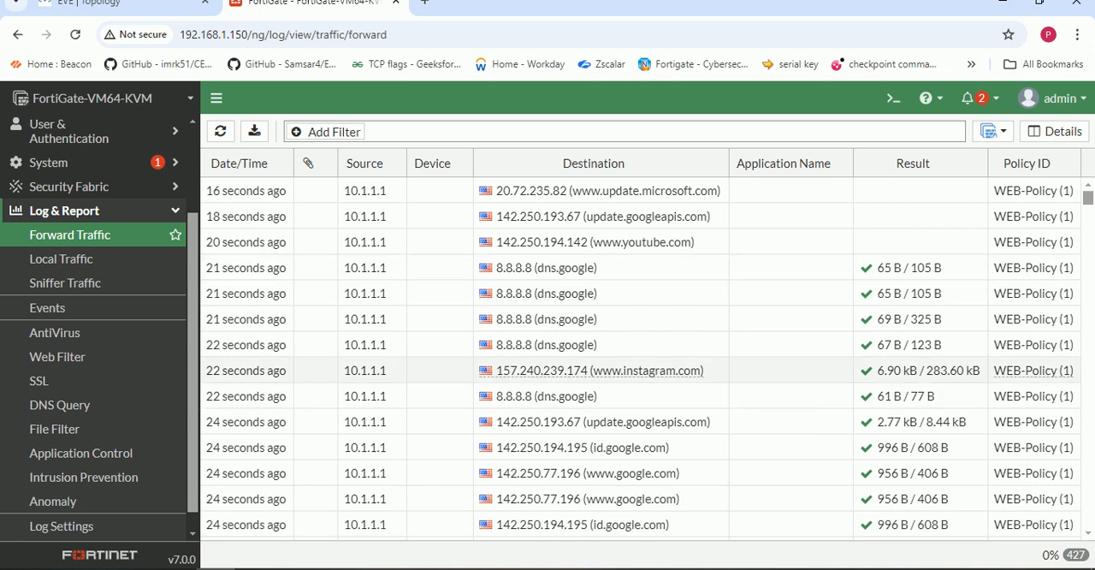
click(640, 370)
double_click(926, 370)
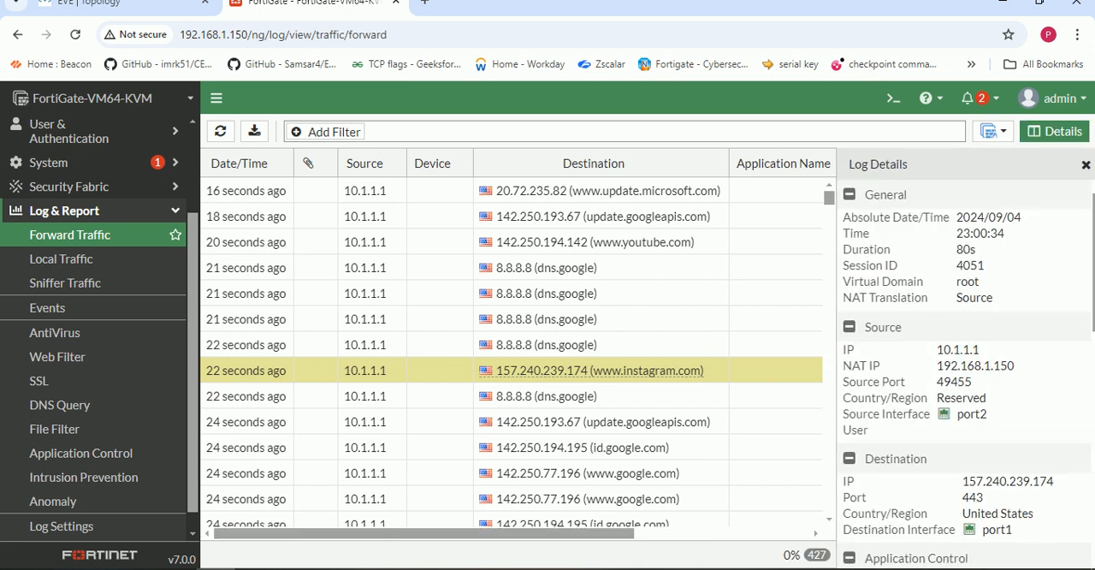
scroll(954, 359, down, 1)
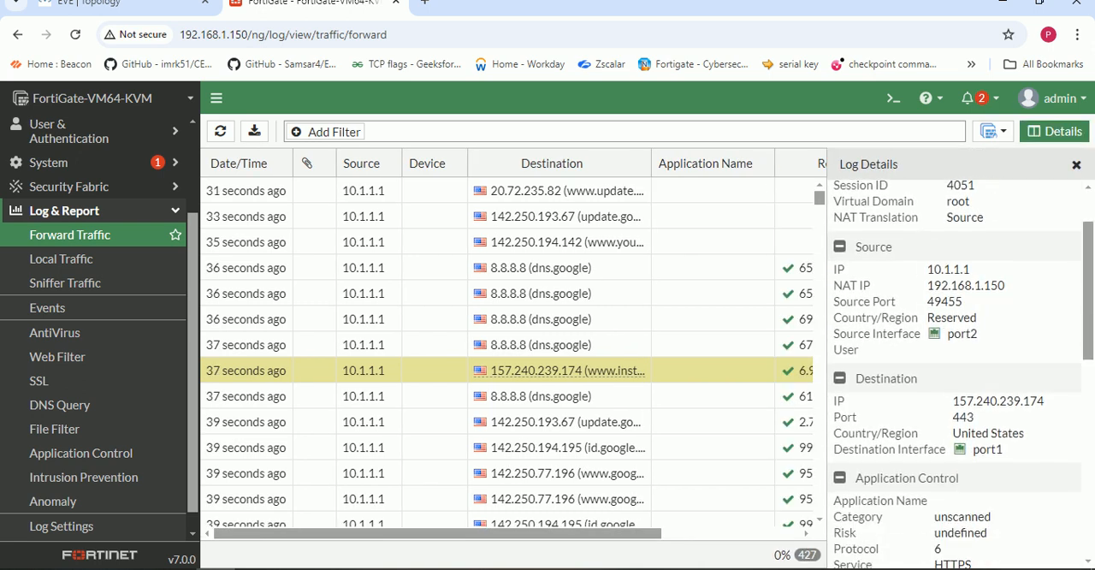
scroll(954, 368, down, 4)
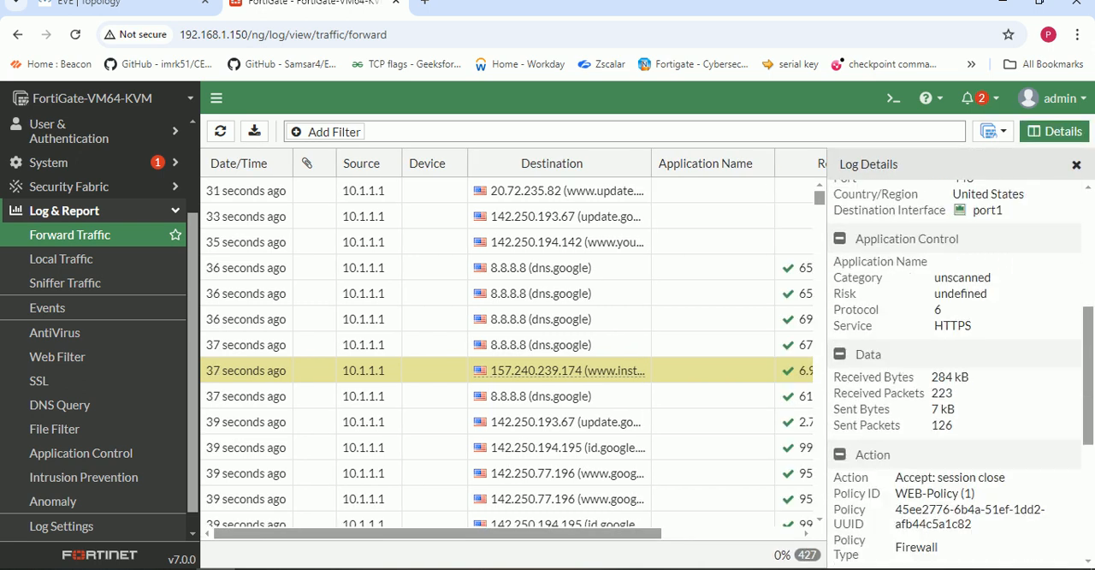
scroll(954, 368, down, 3)
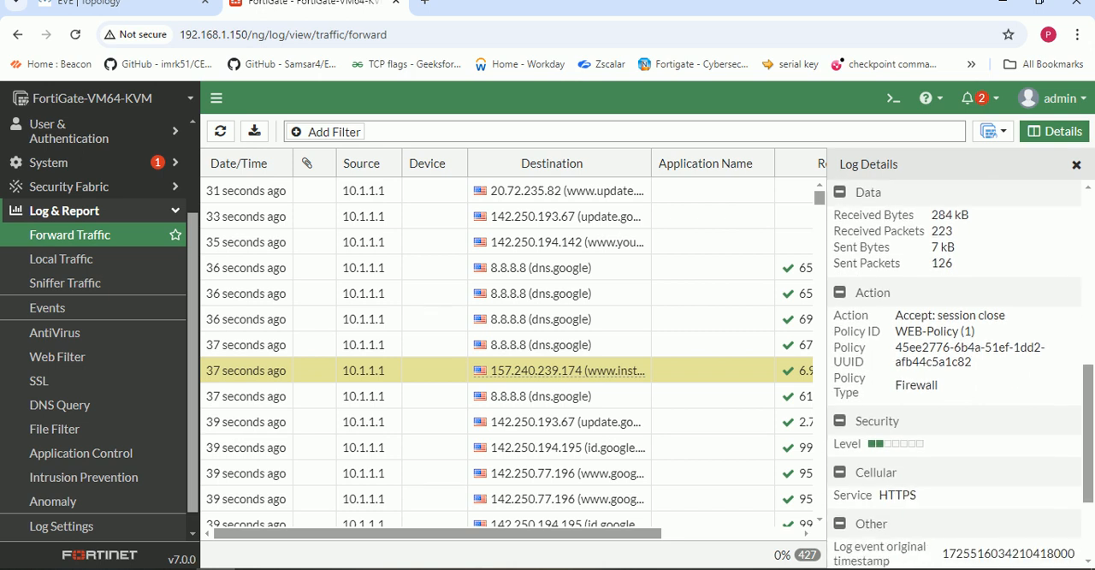
scroll(954, 368, up, 9)
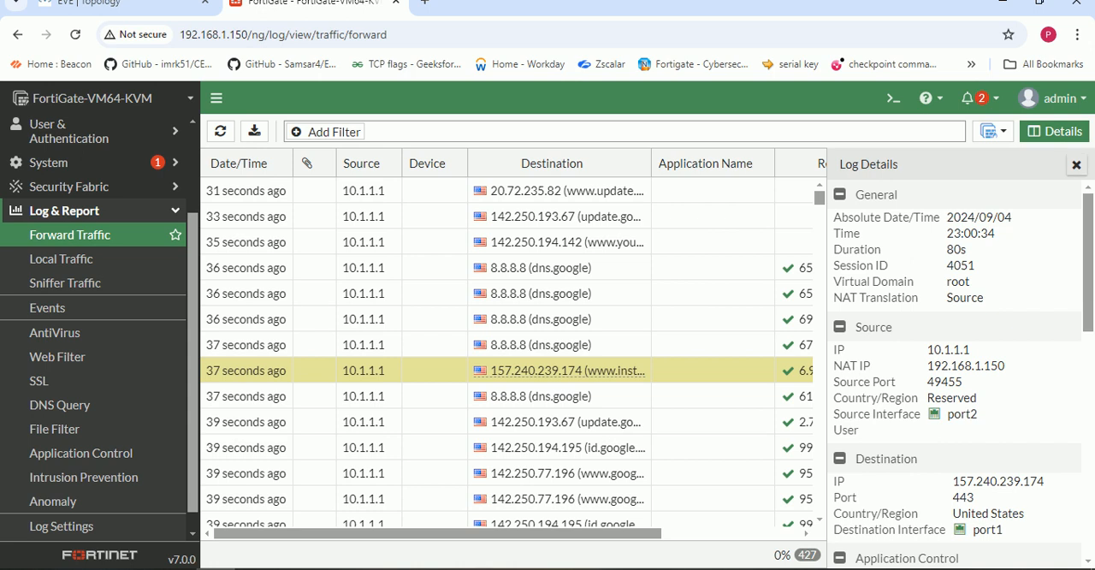
click(1076, 166)
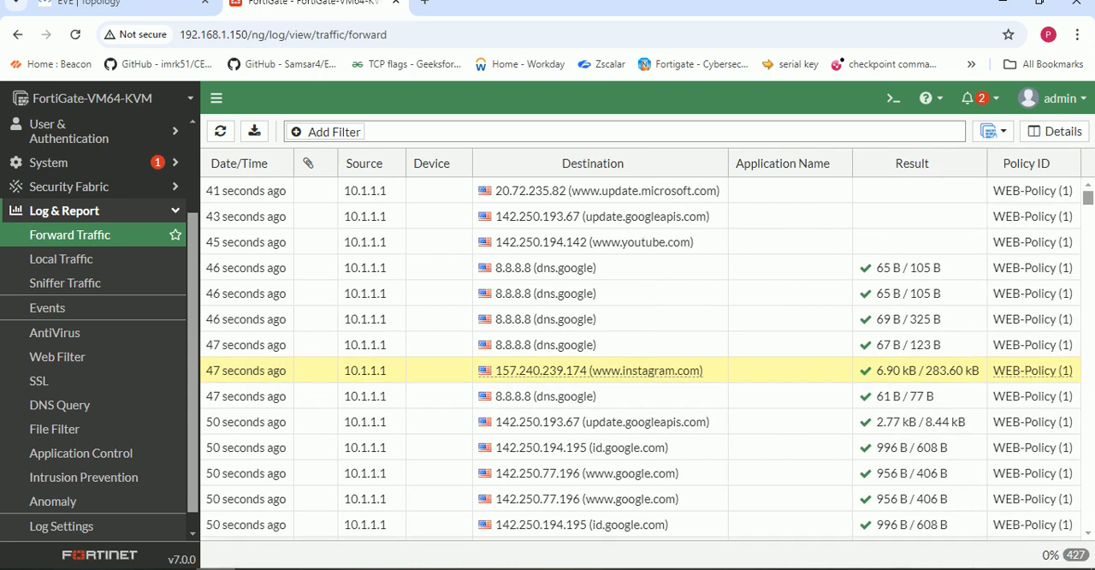
- Open the WEB-Policy firewall policy and review its security profiles and logging options
scroll(94, 274, up, 2)
scroll(94, 274, up, 1)
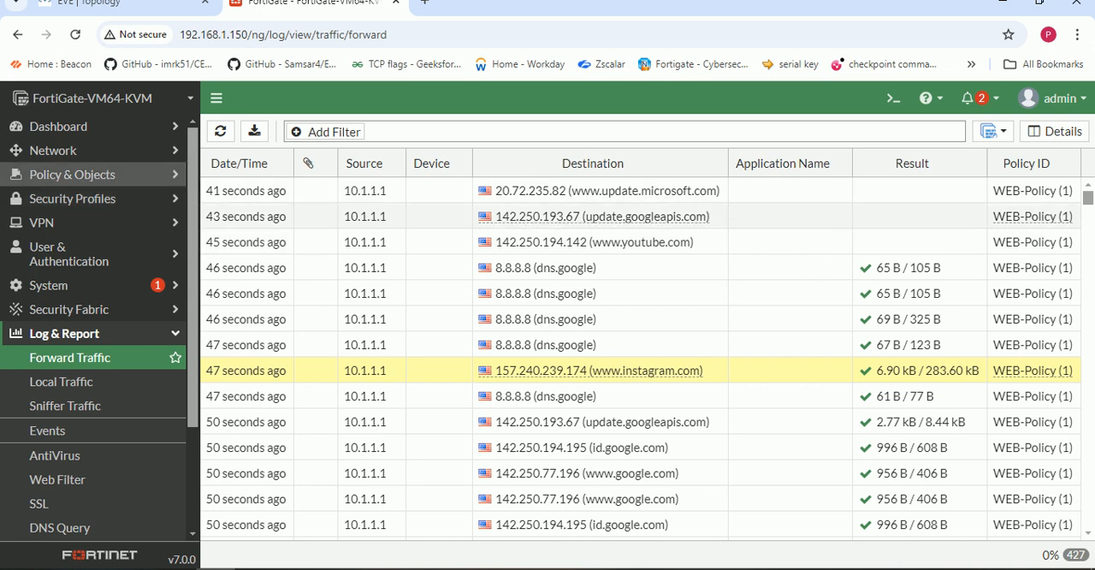
click(71, 174)
click(67, 199)
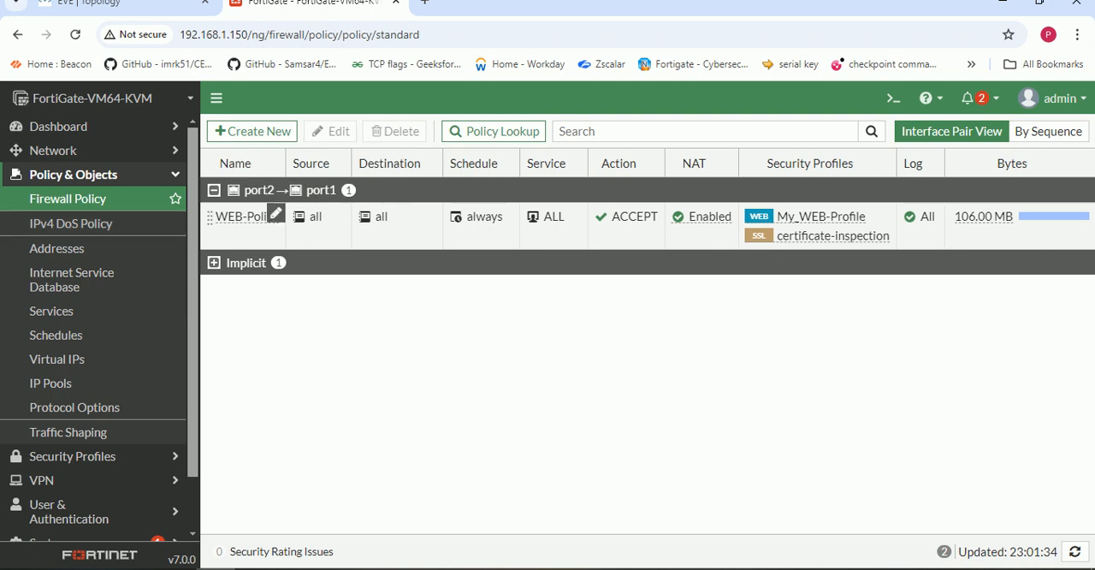
double_click(248, 217)
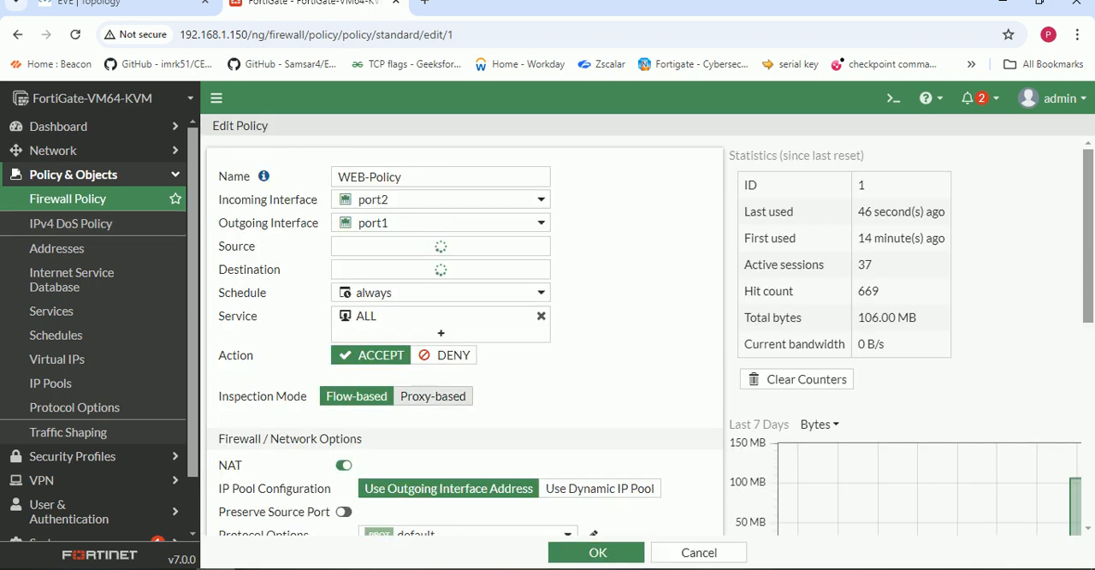
scroll(462, 342, down, 3)
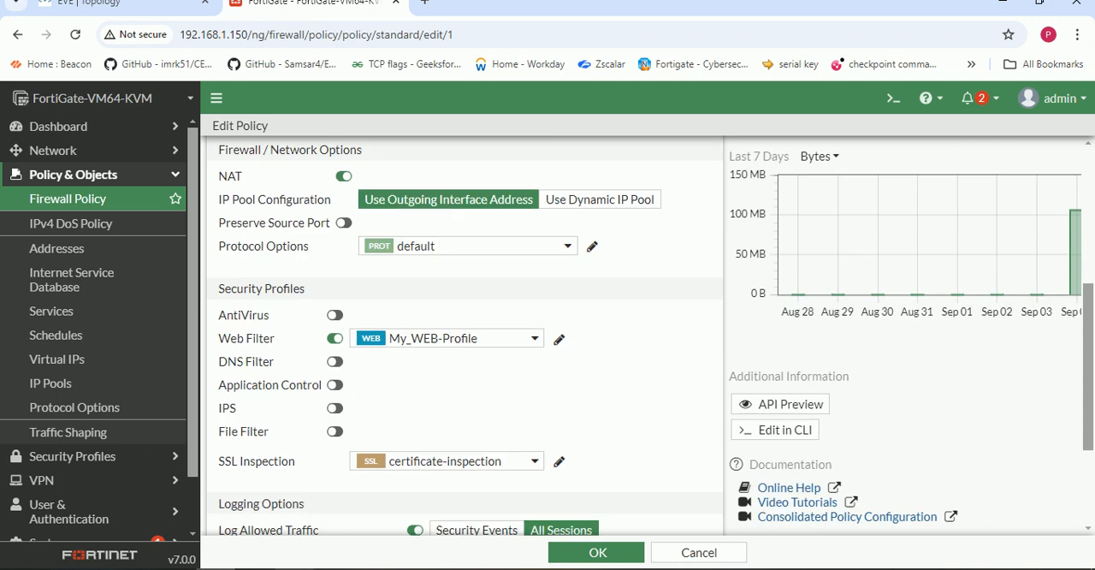
scroll(94, 447, down, 1)
- Open the My_WEB-Profile web filter profile to check its URL filter entries, and return to the web filter profile list
click(94, 395)
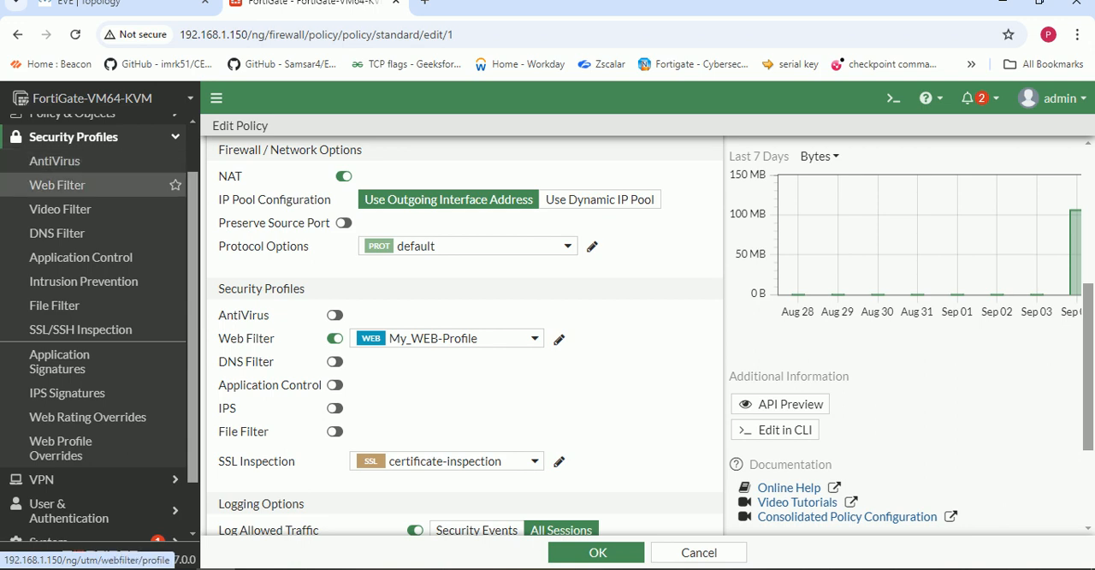
click(57, 185)
double_click(308, 190)
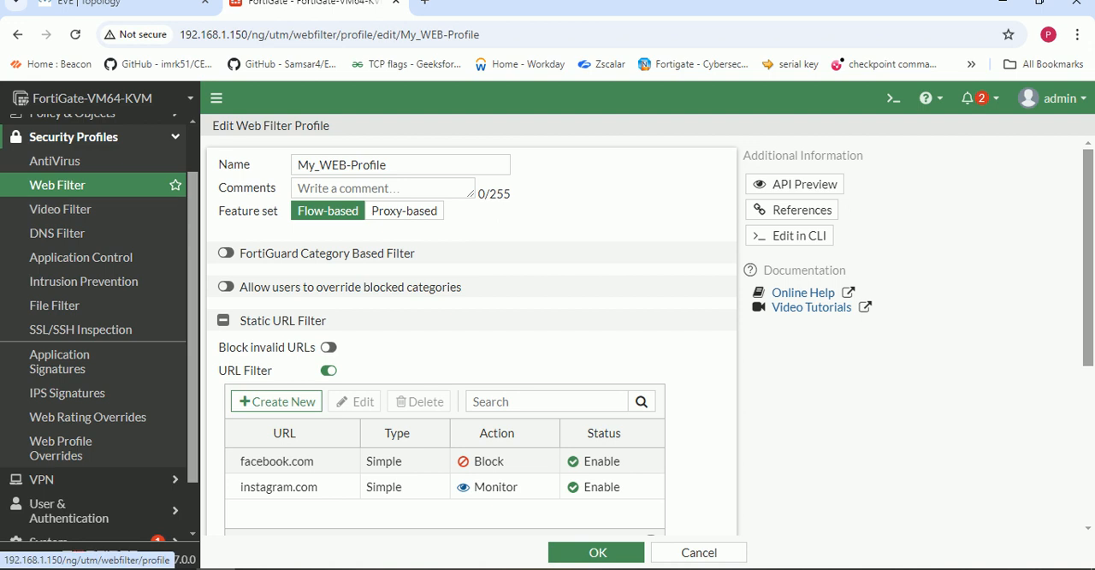
click(58, 185)
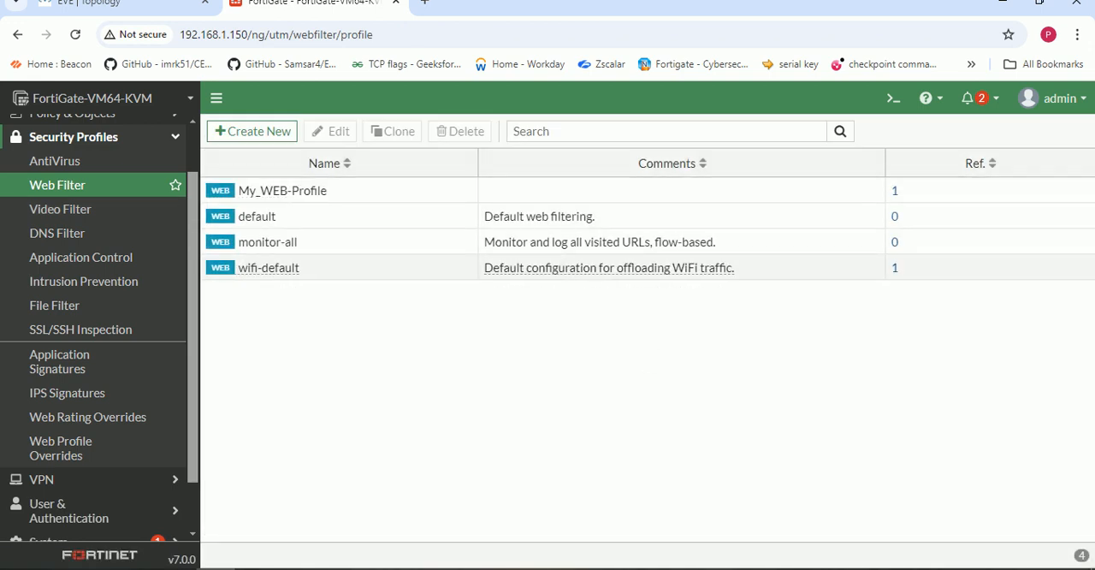
- Open the wifi-default web filter profile, review its settings, and turn off its FortiGuard Category Based Filter
double_click(269, 268)
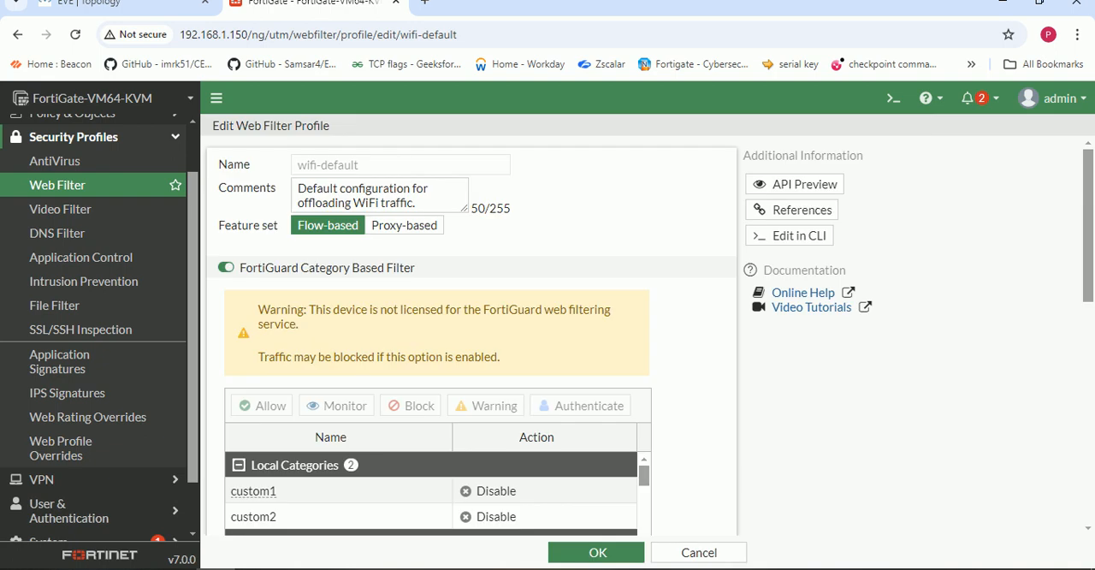
scroll(470, 342, down, 3)
scroll(432, 334, down, 1)
scroll(432, 333, up, 4)
click(226, 267)
scroll(471, 333, down, 2)
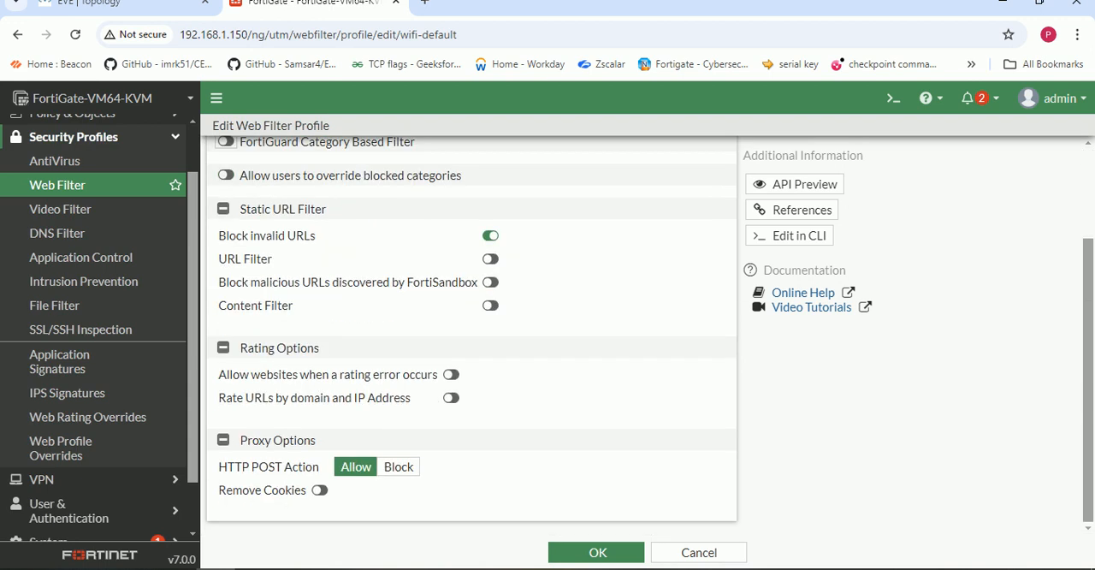
- Save the wifi-default web filter profile and open My_WEB-Profile at its static URL filter list
click(596, 552)
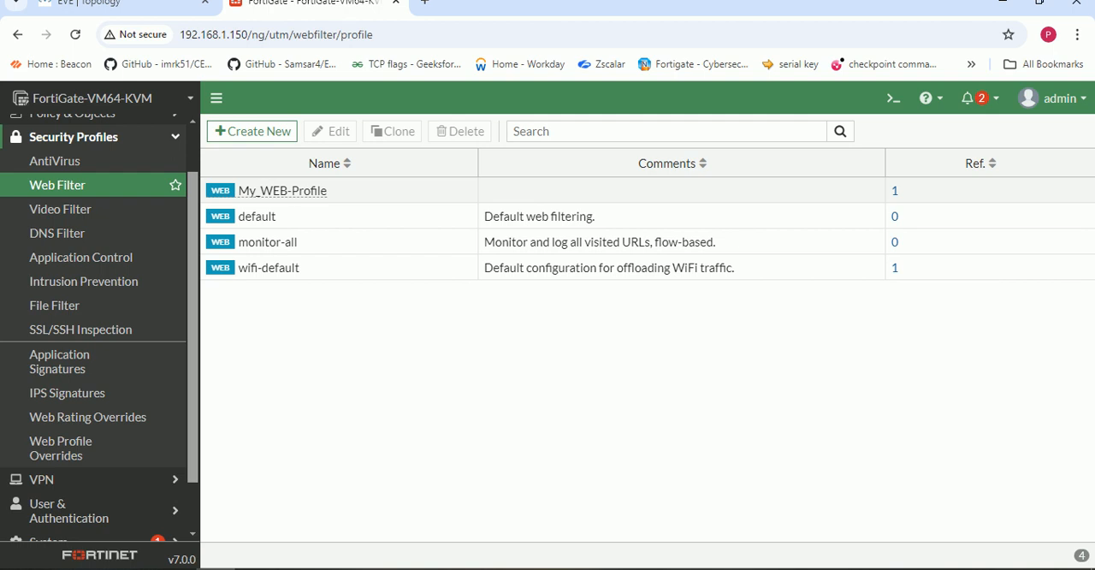
click(275, 191)
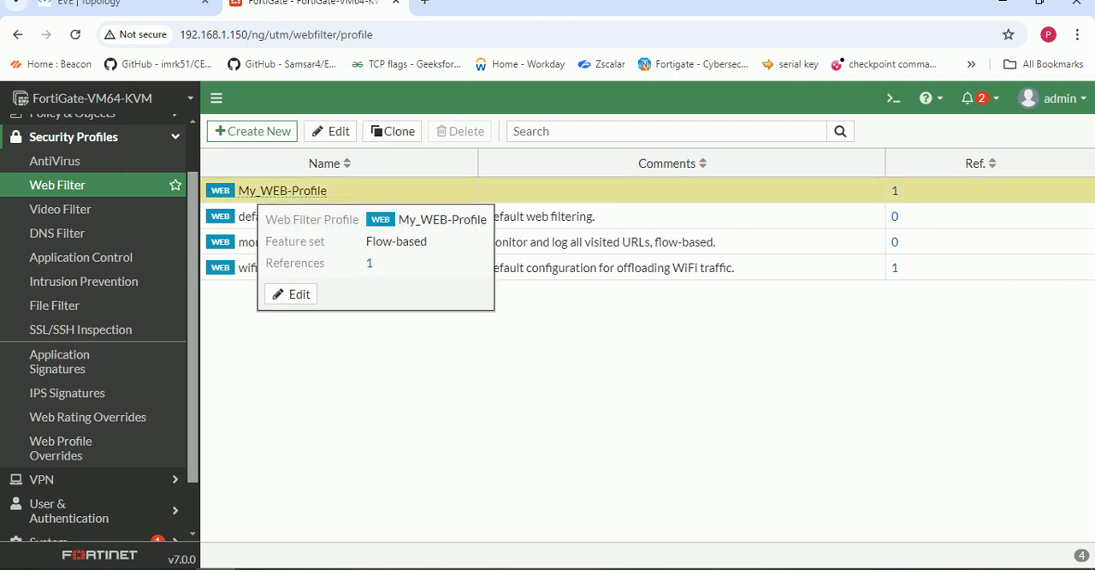
double_click(266, 190)
scroll(469, 334, down, 2)
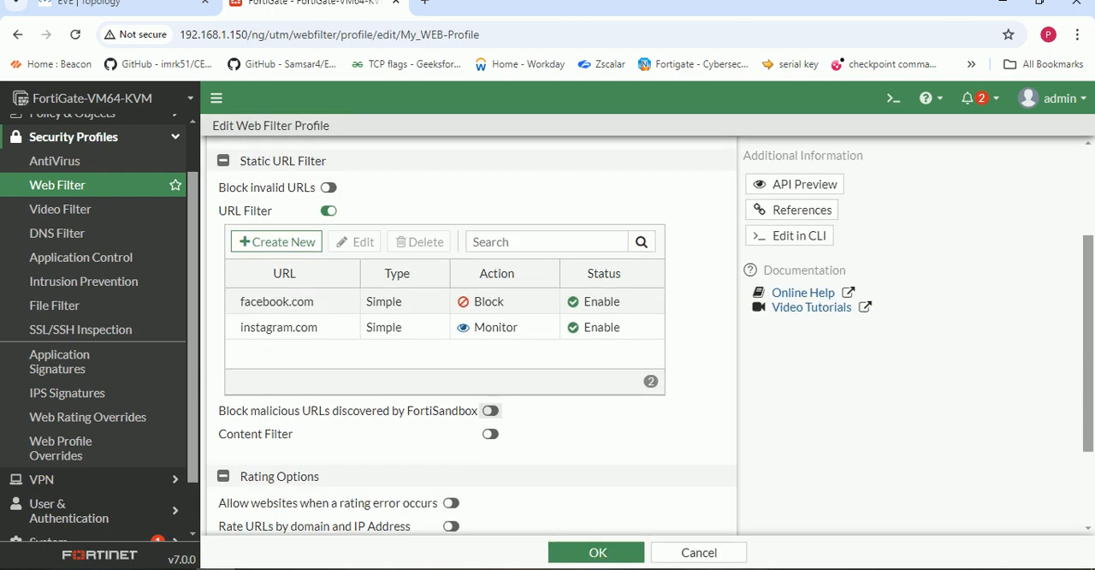
- Add an enabled Simple URL filter for microsoft.com with the Block action to My_WEB-Profile
click(276, 241)
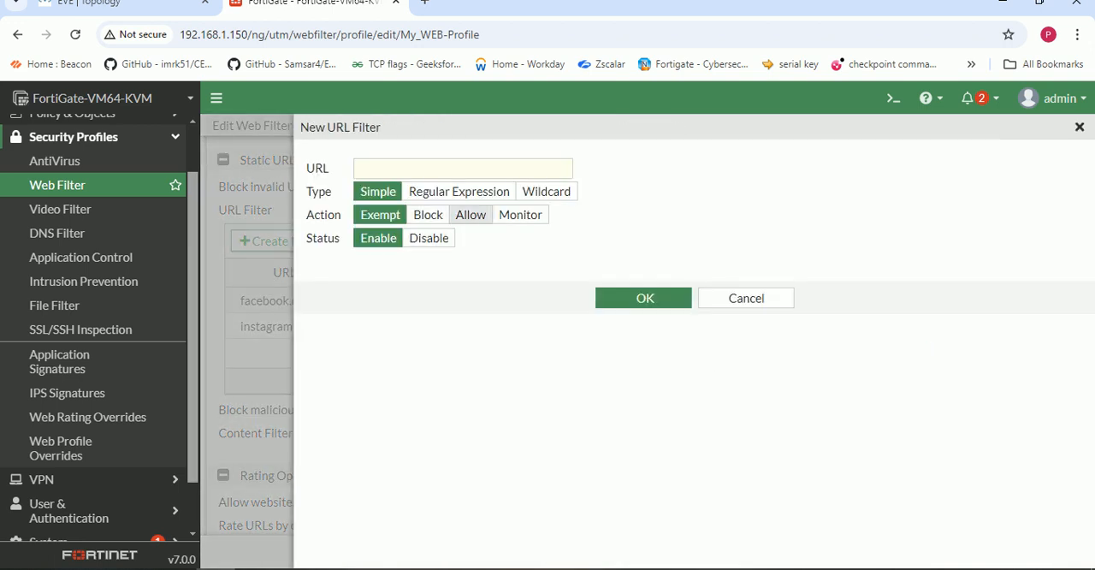
click(428, 215)
click(447, 168)
text(miros)
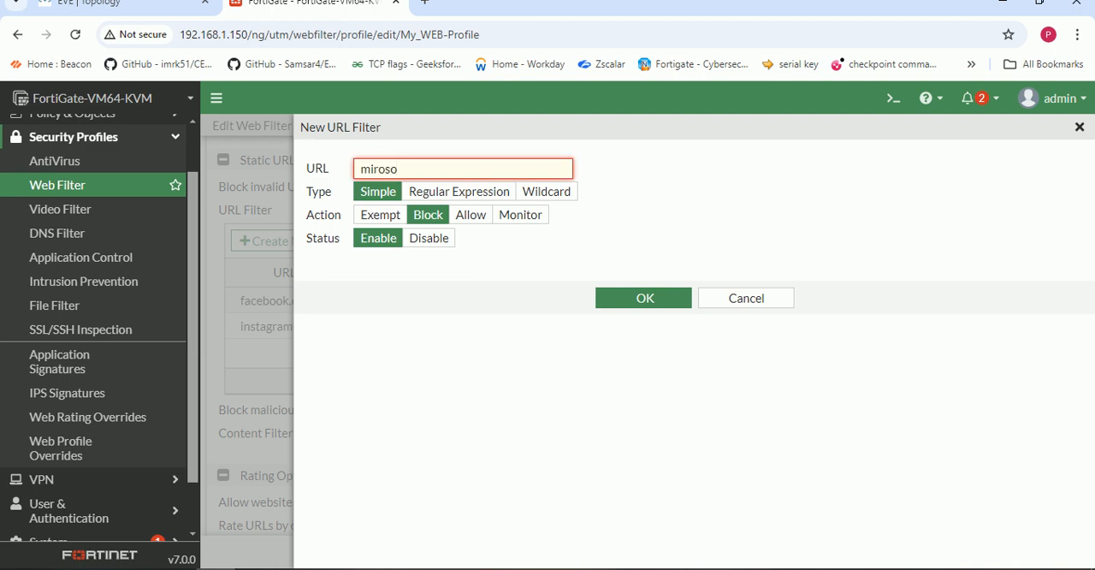
text(o)
key(BackSpace)
text(crosoft.com)
click(644, 298)
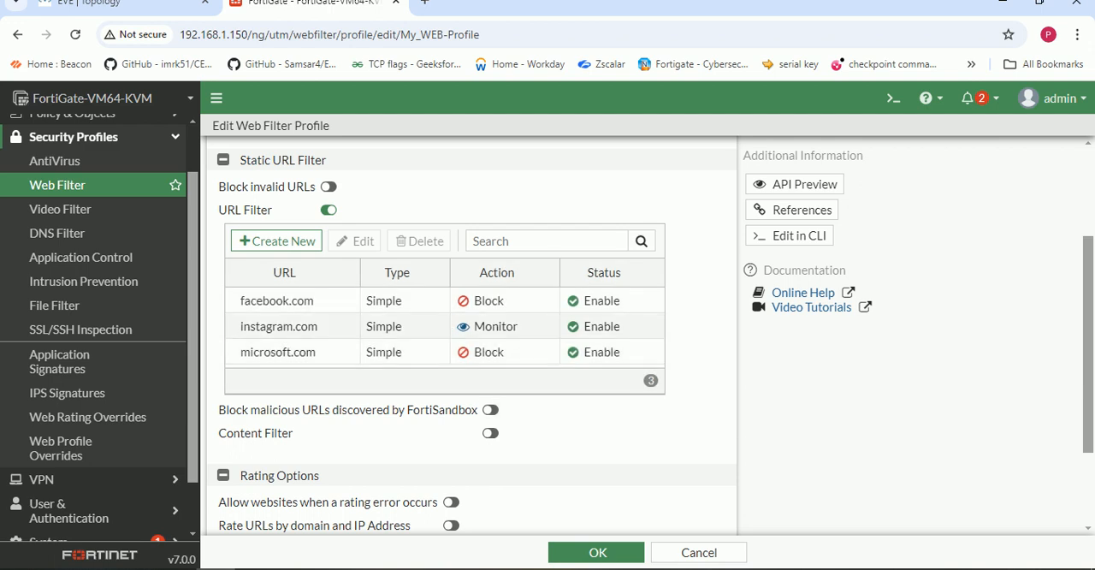
- Change the instagram.com URL filter's action to Block and save My_WEB-Profile
click(602, 326)
double_click(601, 326)
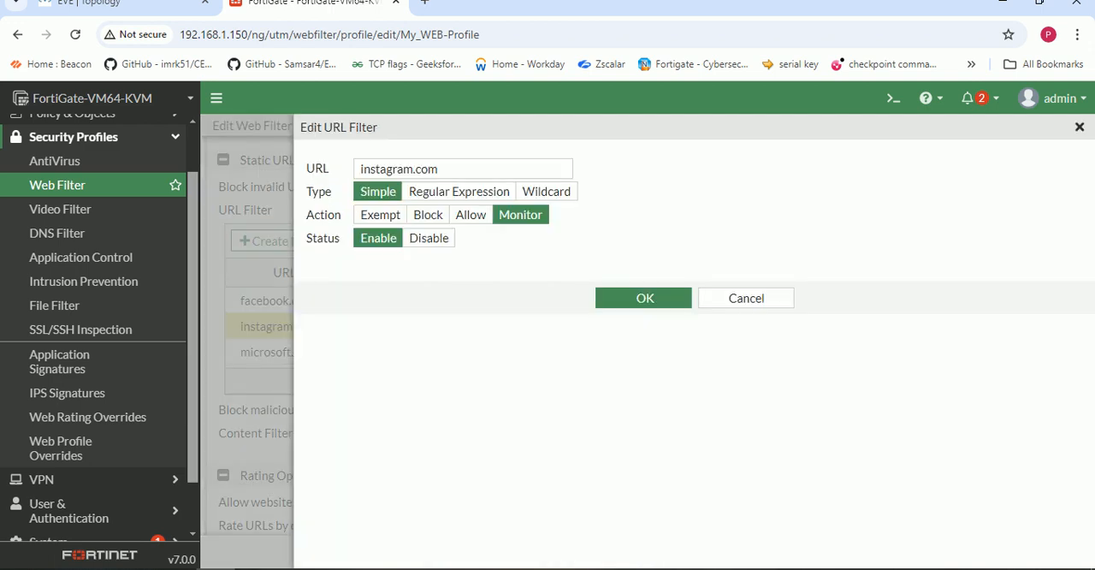
click(428, 215)
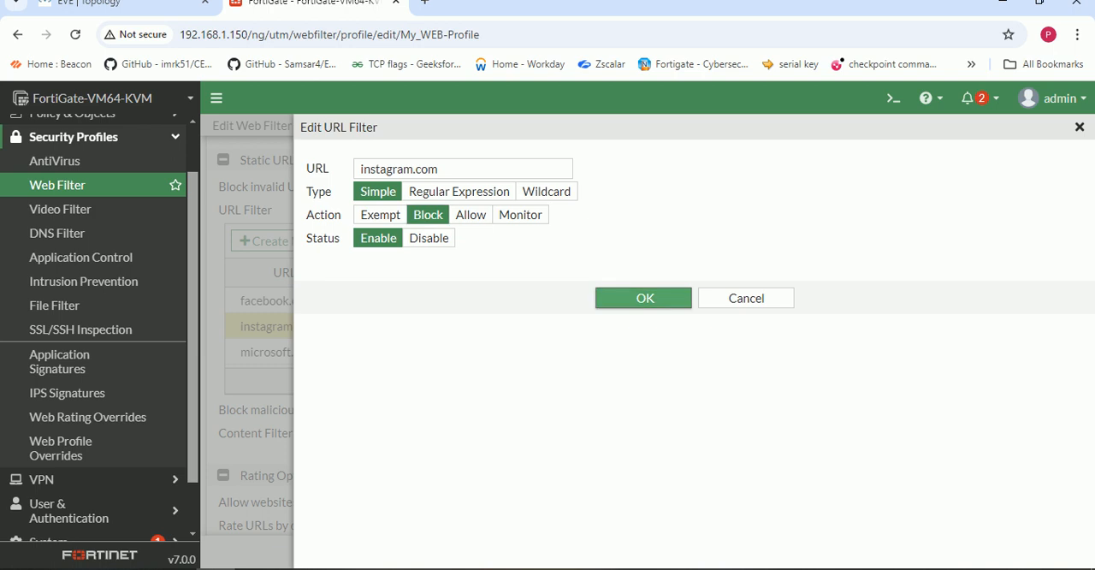
click(645, 298)
click(596, 553)
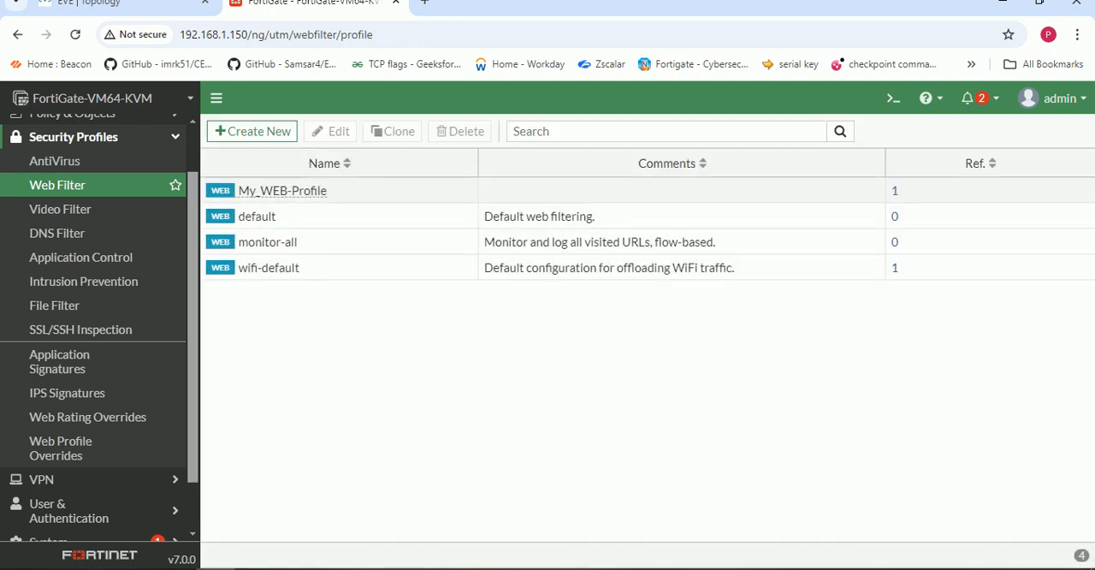
click(294, 568)
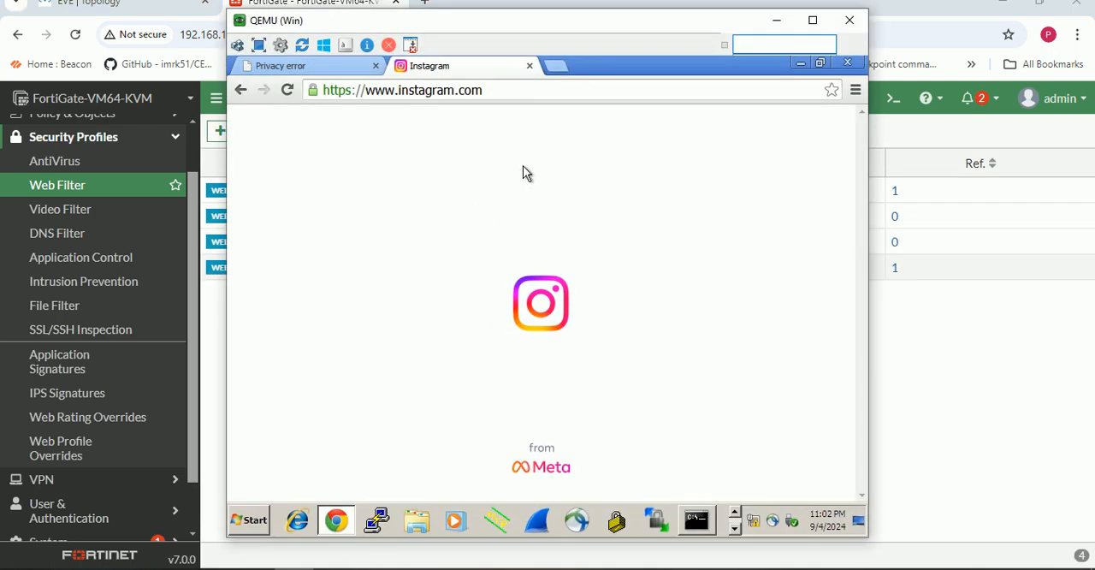
click(532, 66)
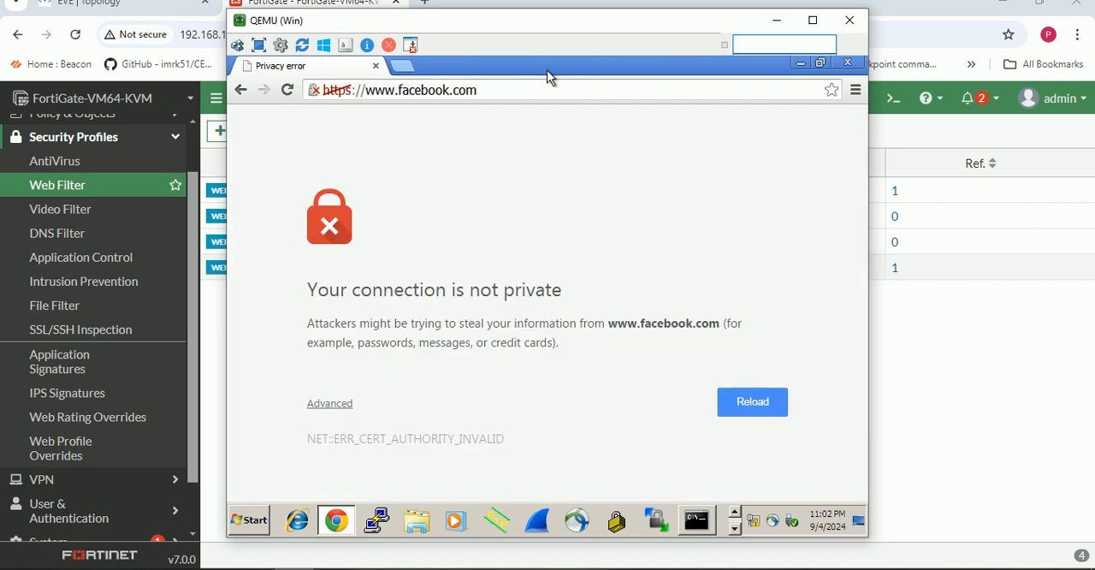
click(401, 69)
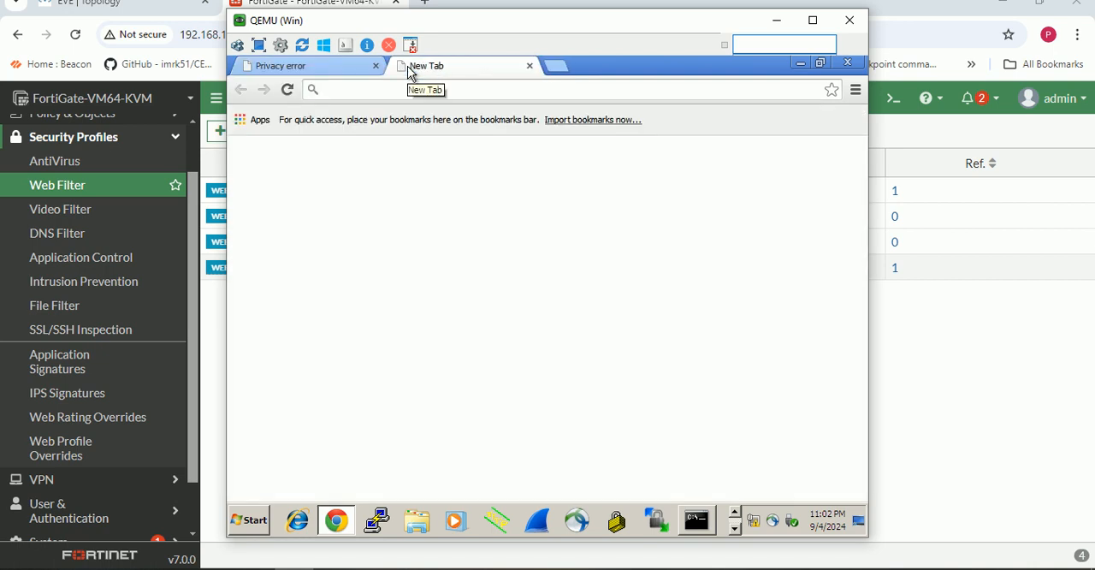
text(instagram)
key(Return)
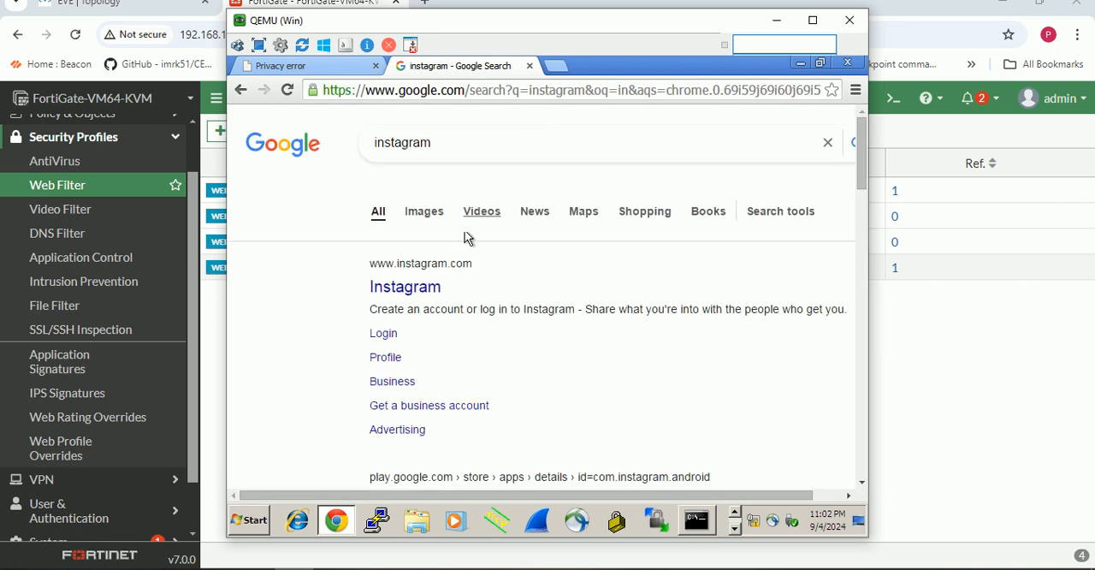
click(412, 291)
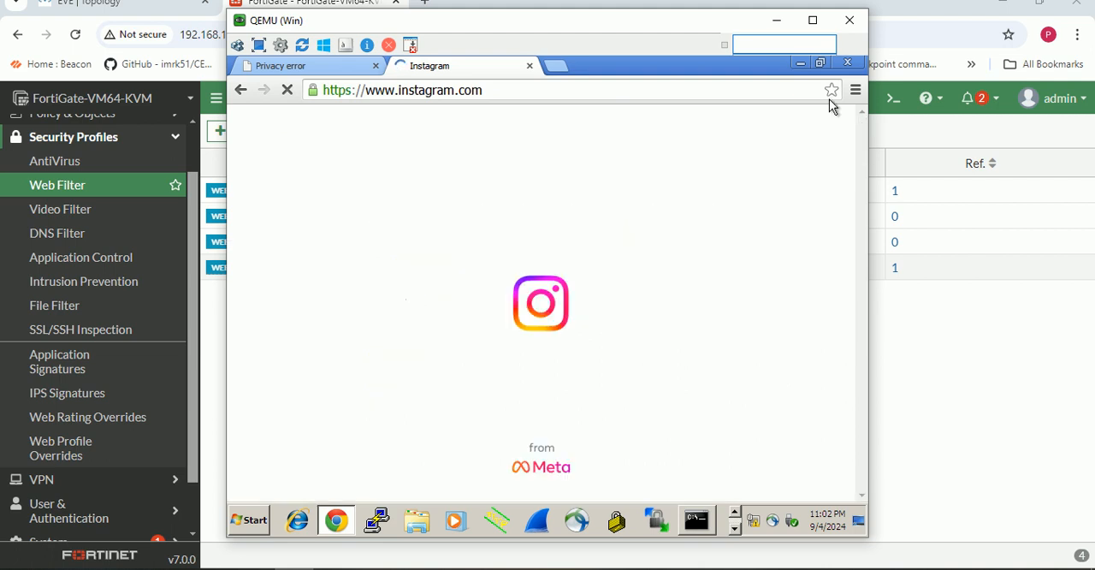
- Restart Chrome on the Windows client and open google.co.in from a search for google
click(847, 63)
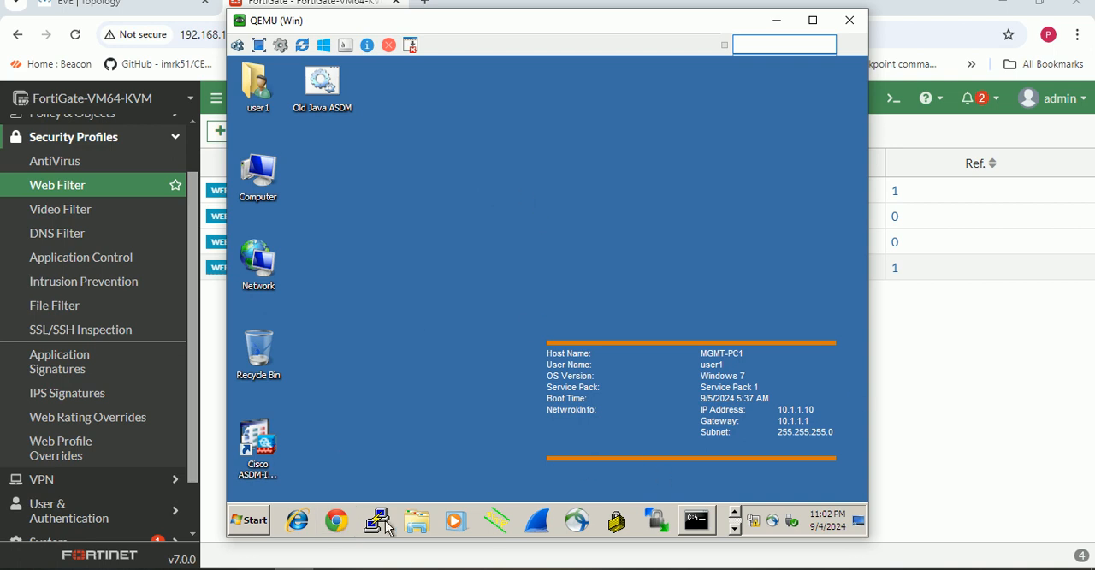
click(337, 522)
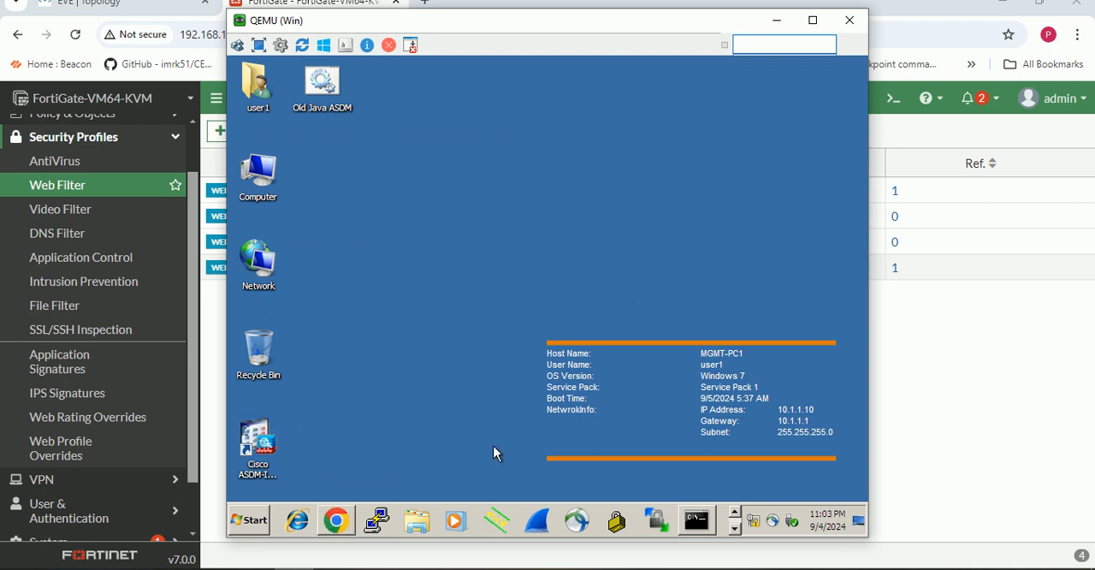
click(342, 516)
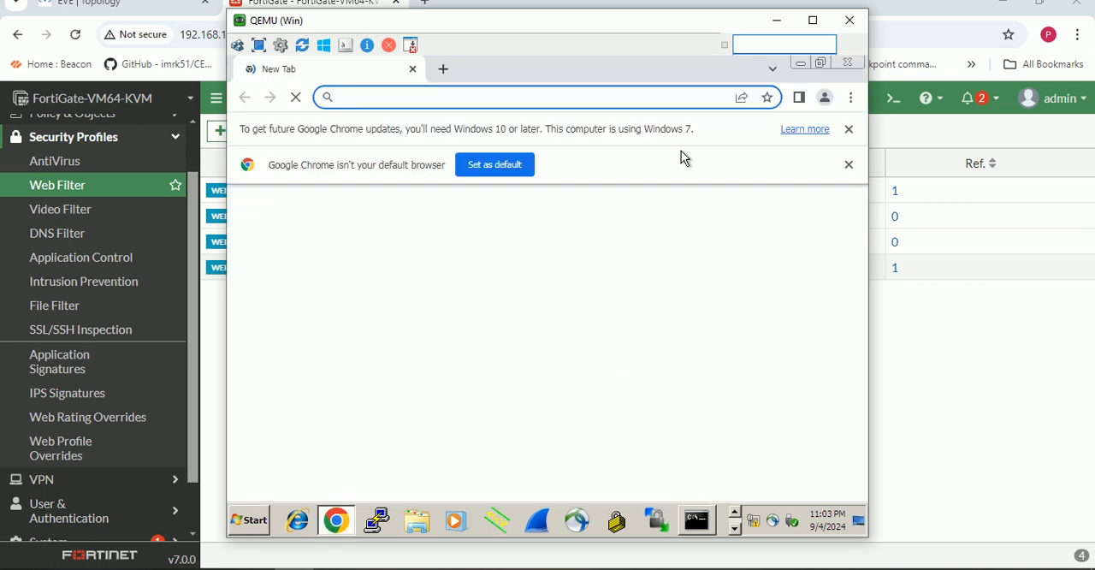
click(505, 97)
text(go)
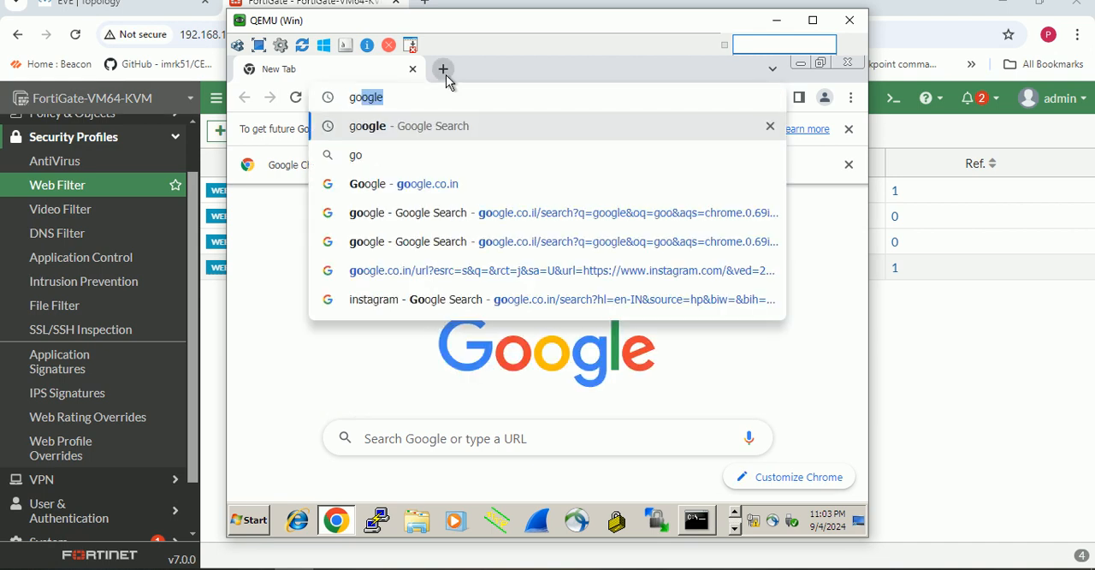
key(Return)
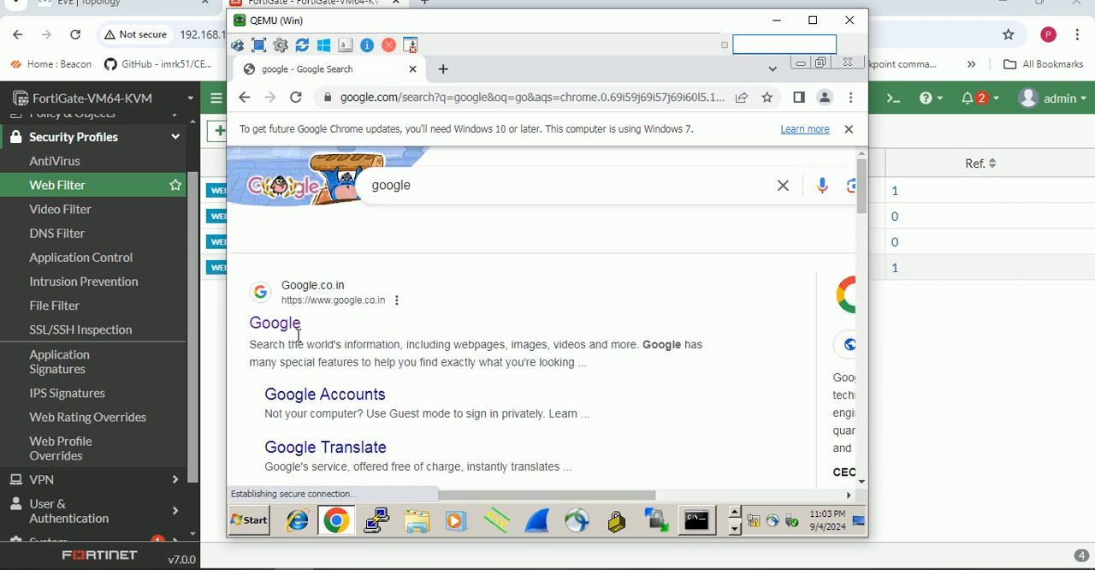
click(275, 324)
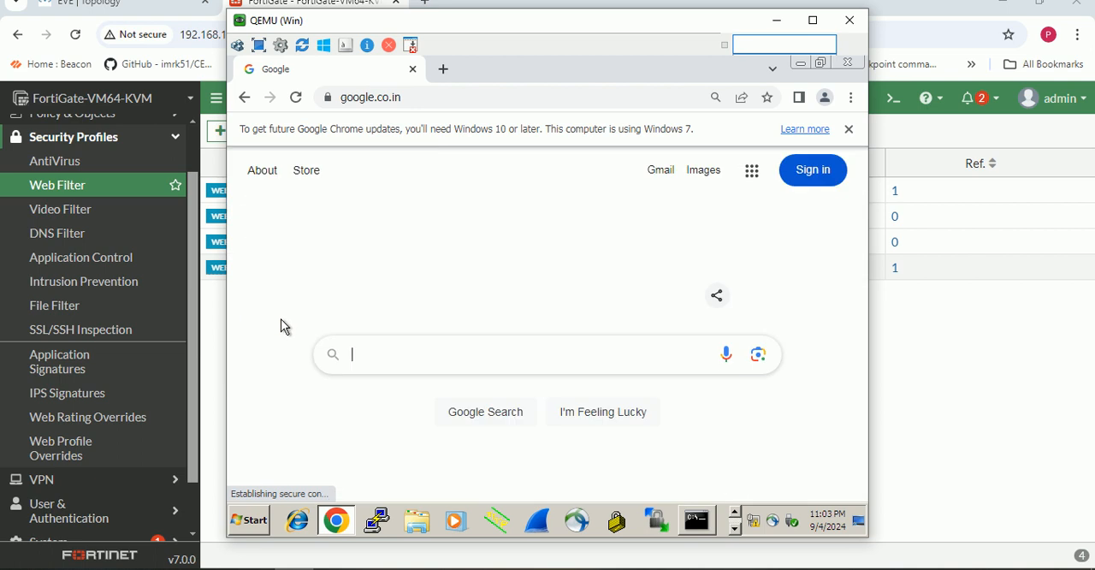
text(ind)
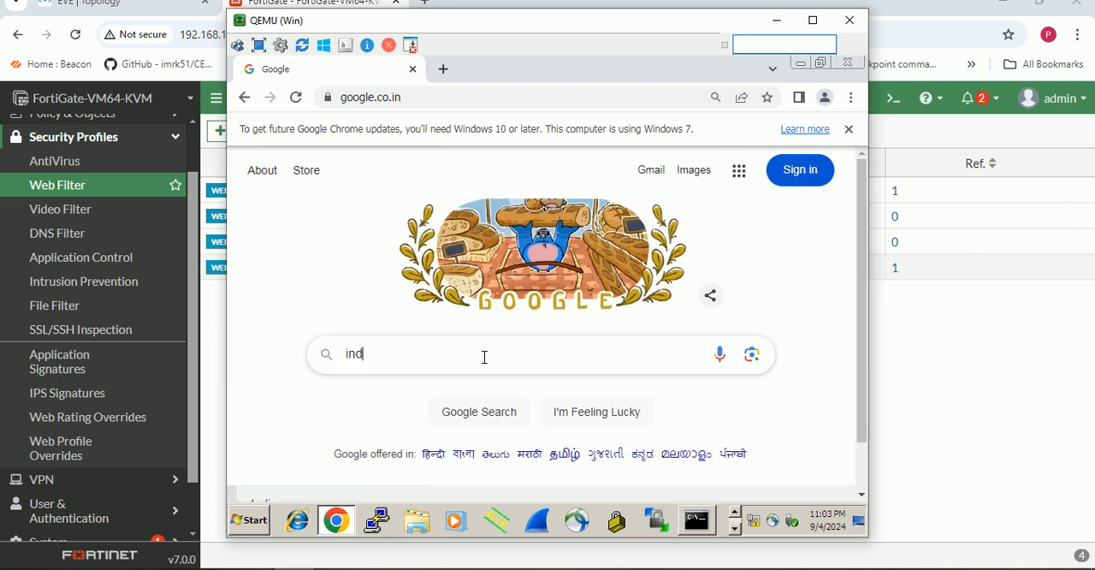
key(BackSpace)
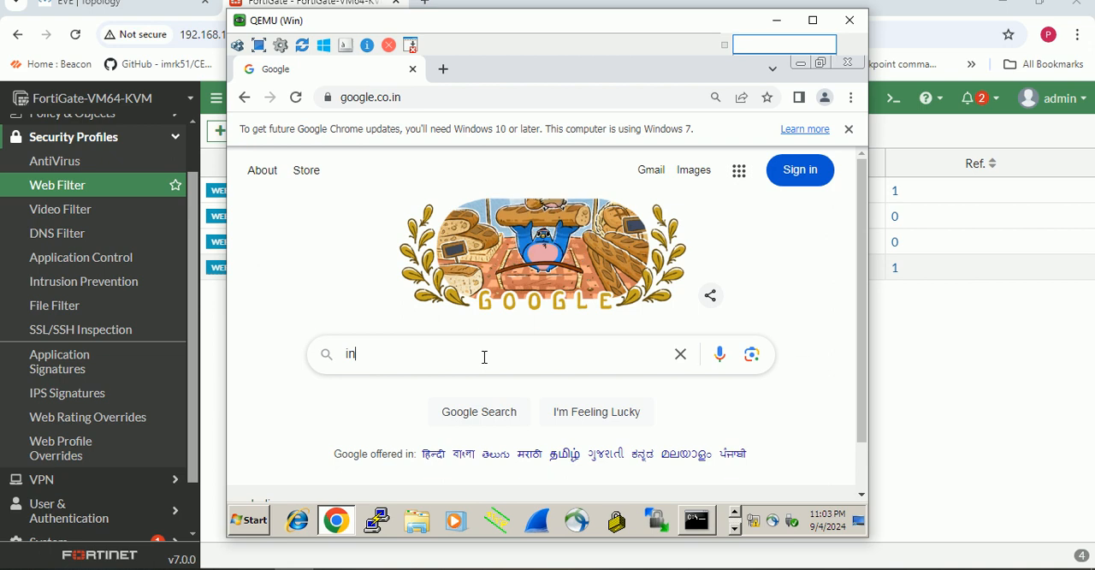
text(sta)
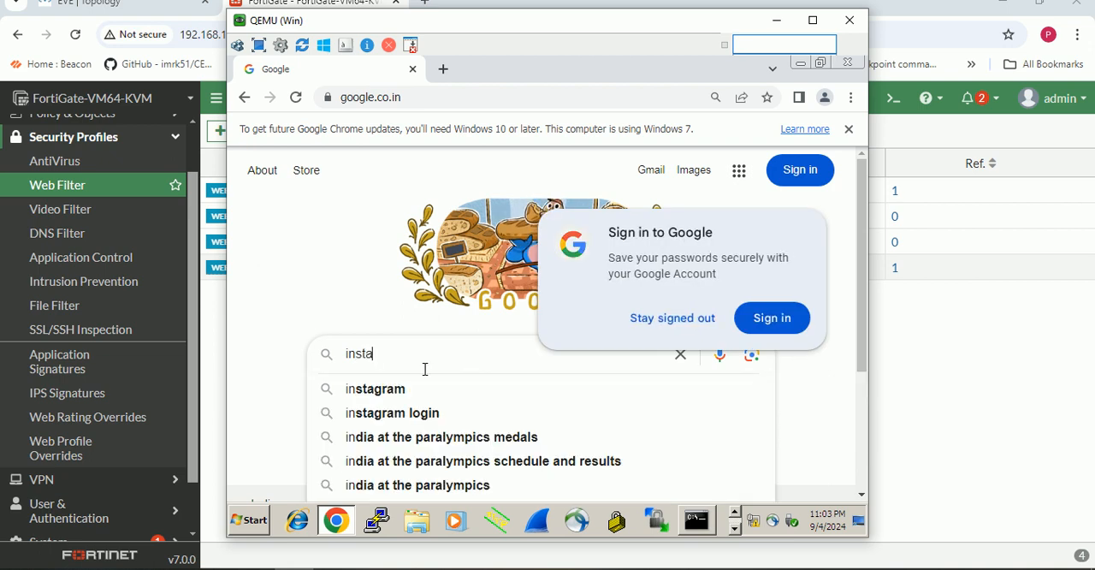
click(377, 389)
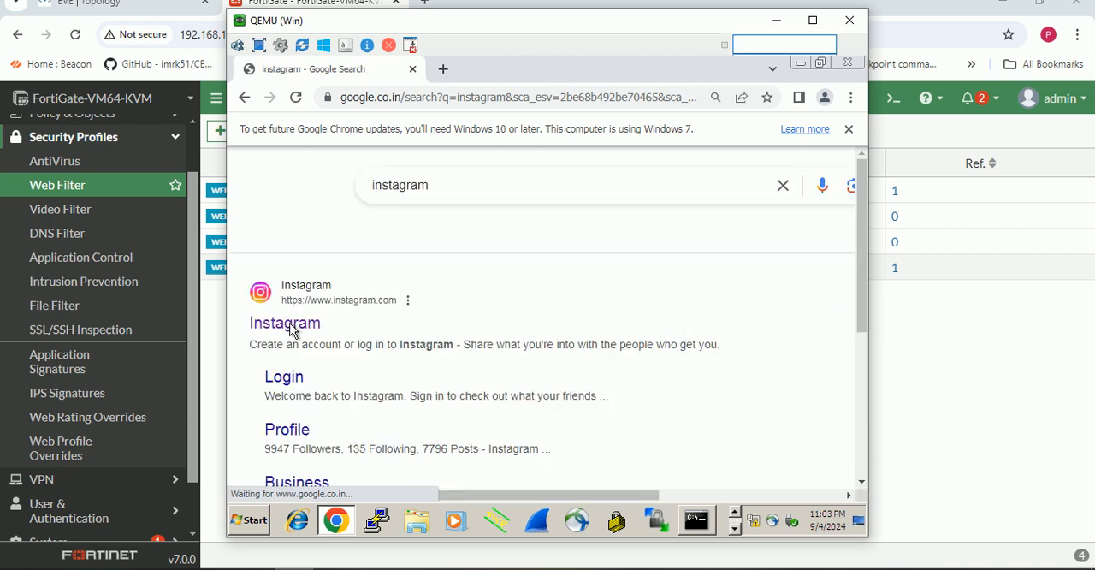
click(291, 330)
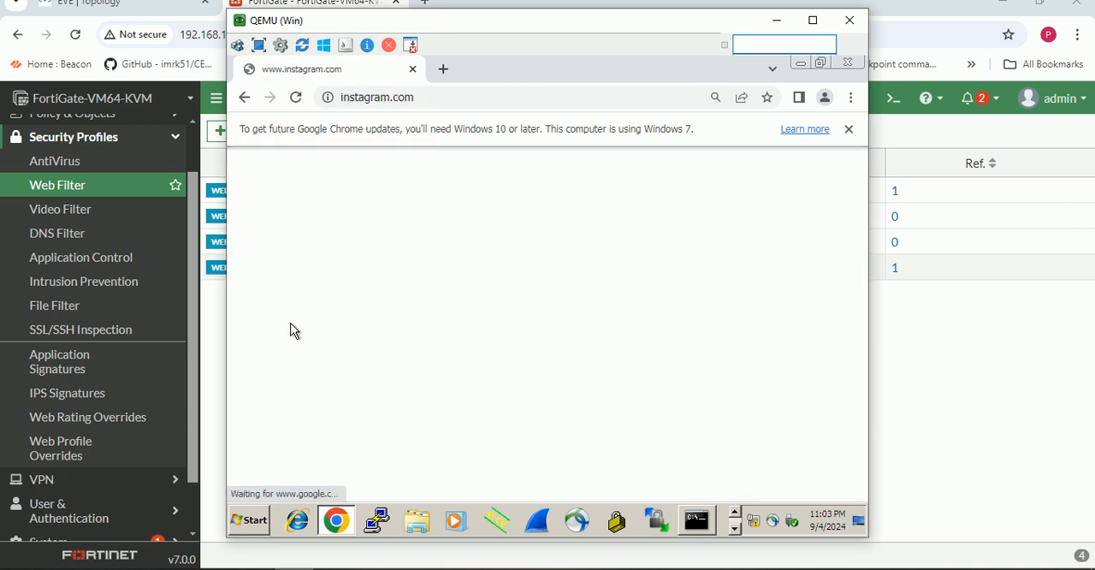
click(444, 70)
text(m)
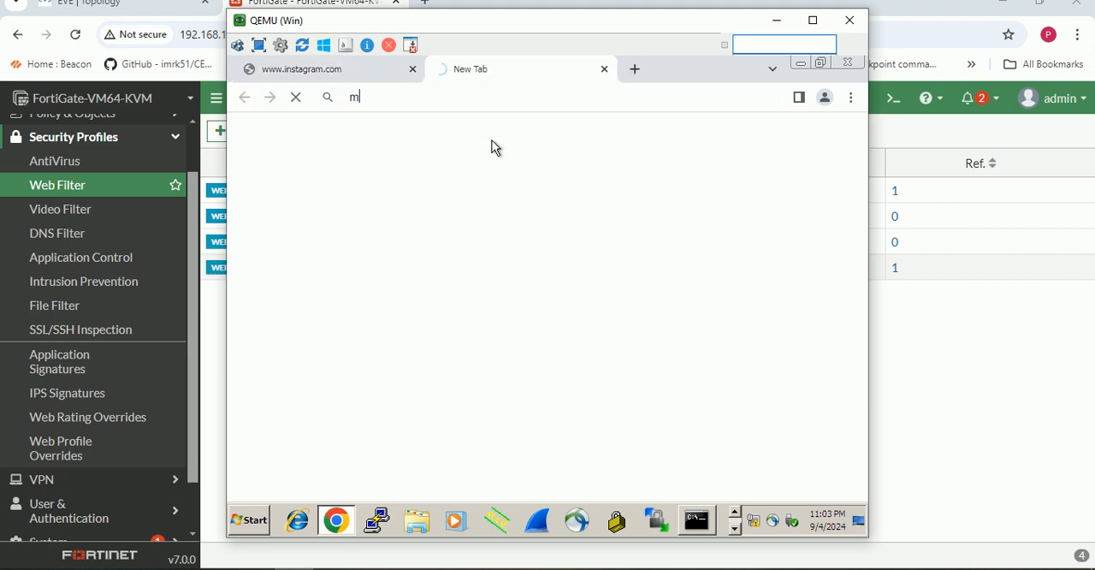
text(icro)
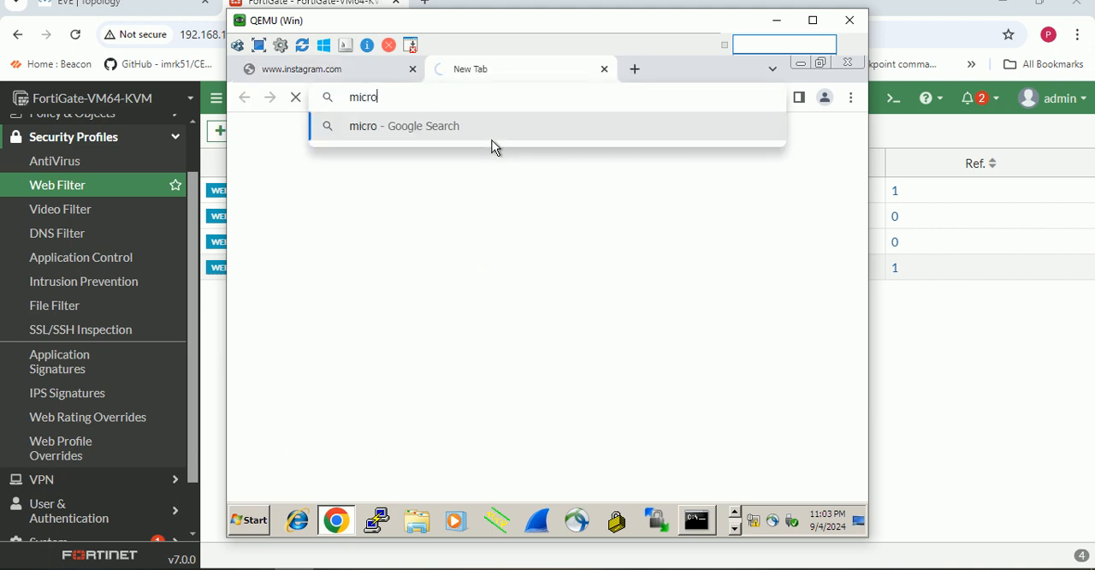
text(s)
key(BackSpace)
key(BackSpace)
key(BackSpace)
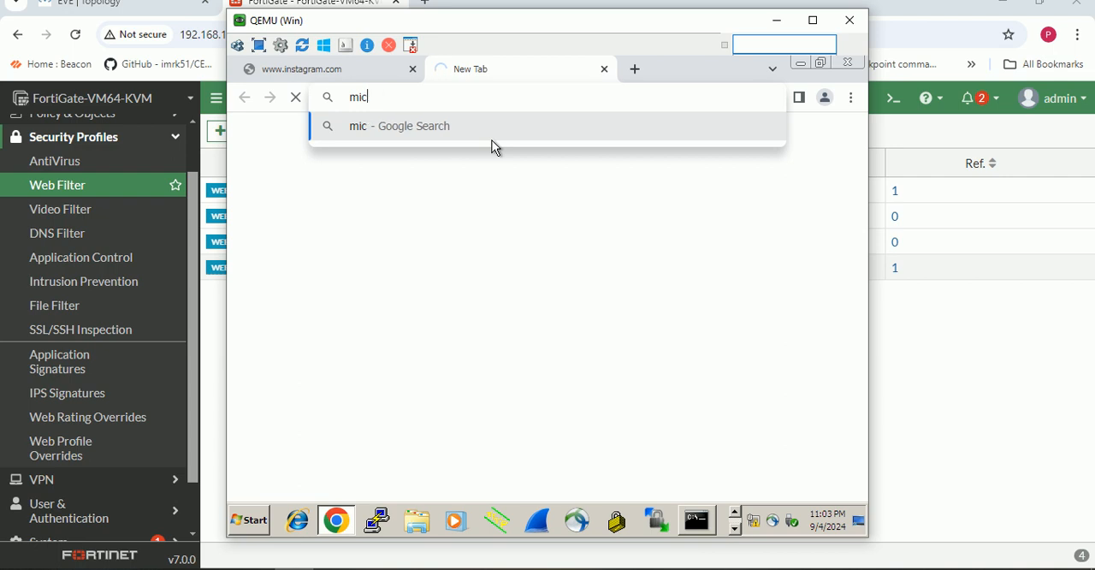
key(BackSpace)
key(BackSpace)
key(BackSpace)
text(g)
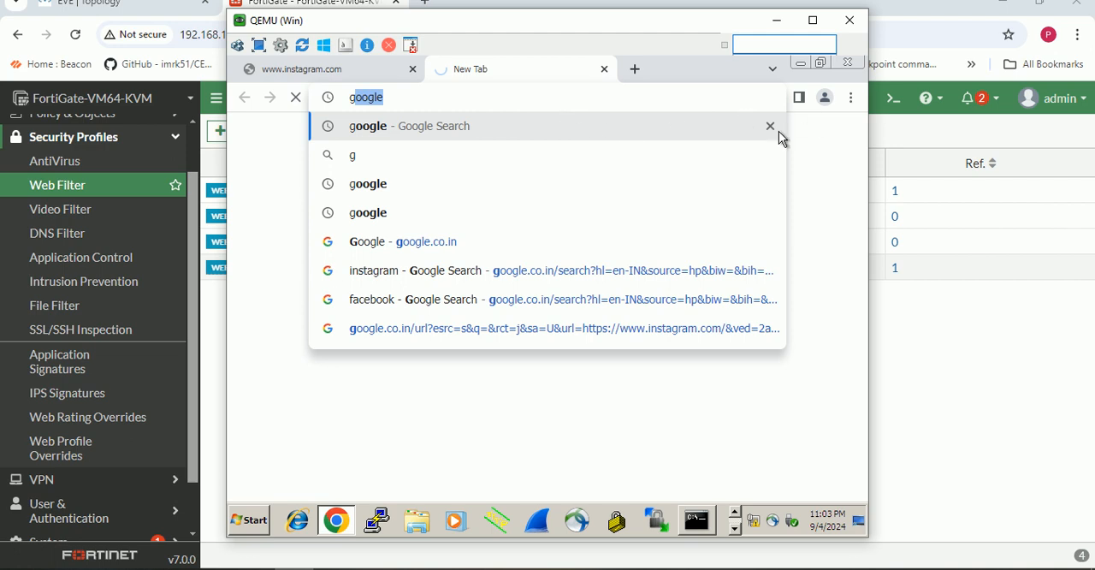
text(oo)
key(Escape)
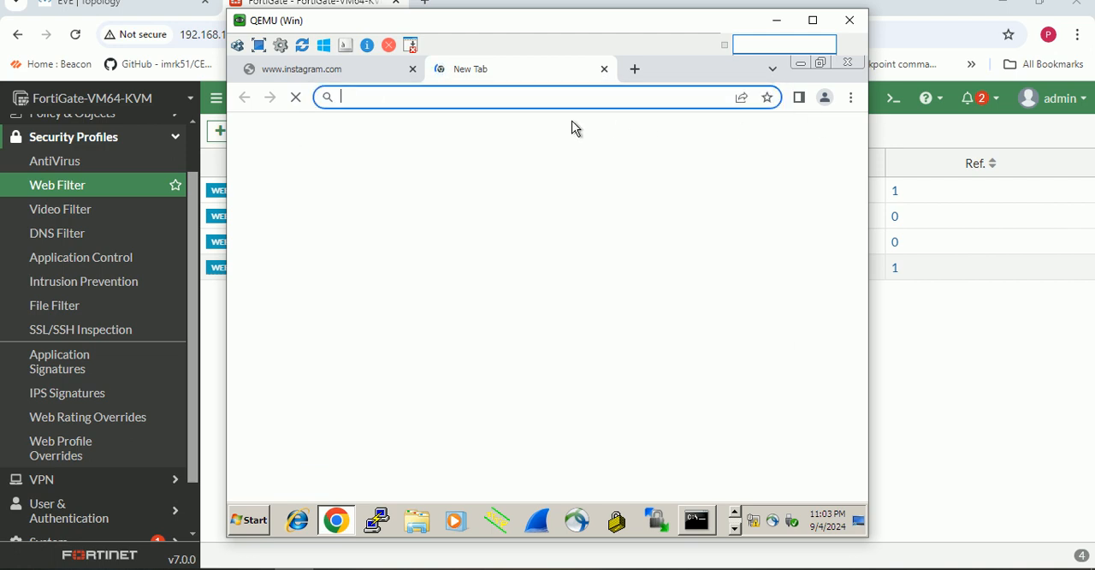
- Search for google in the new tab and open the google.co.in result
click(484, 96)
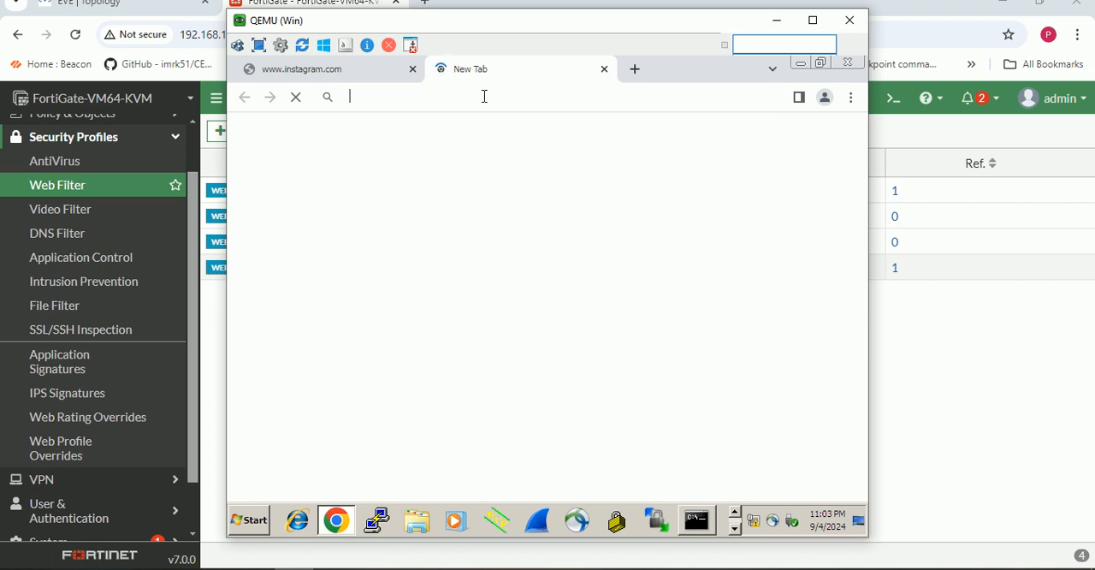
text(goo)
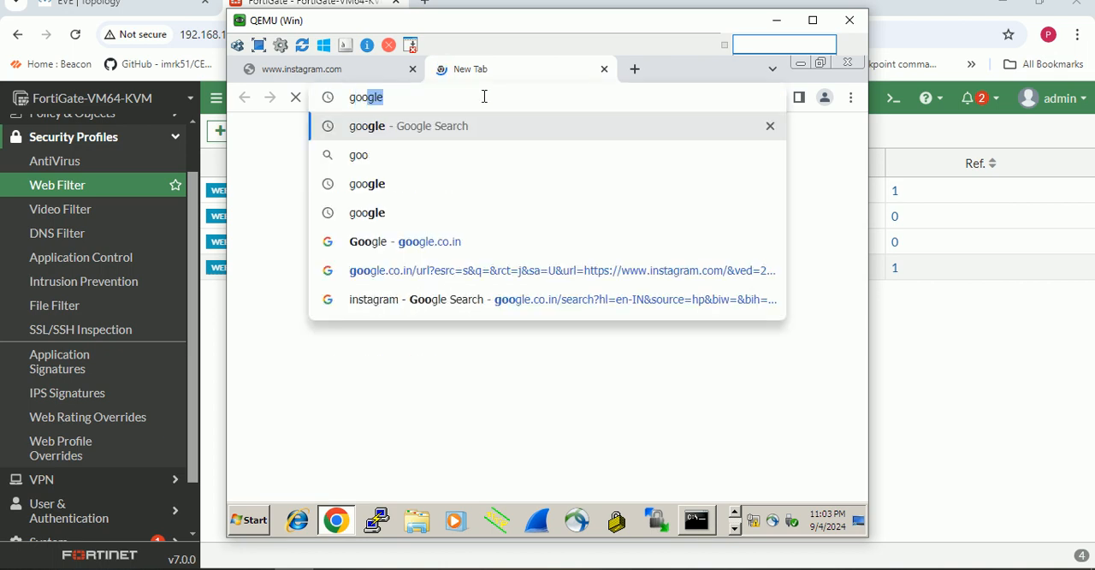
text(gl)
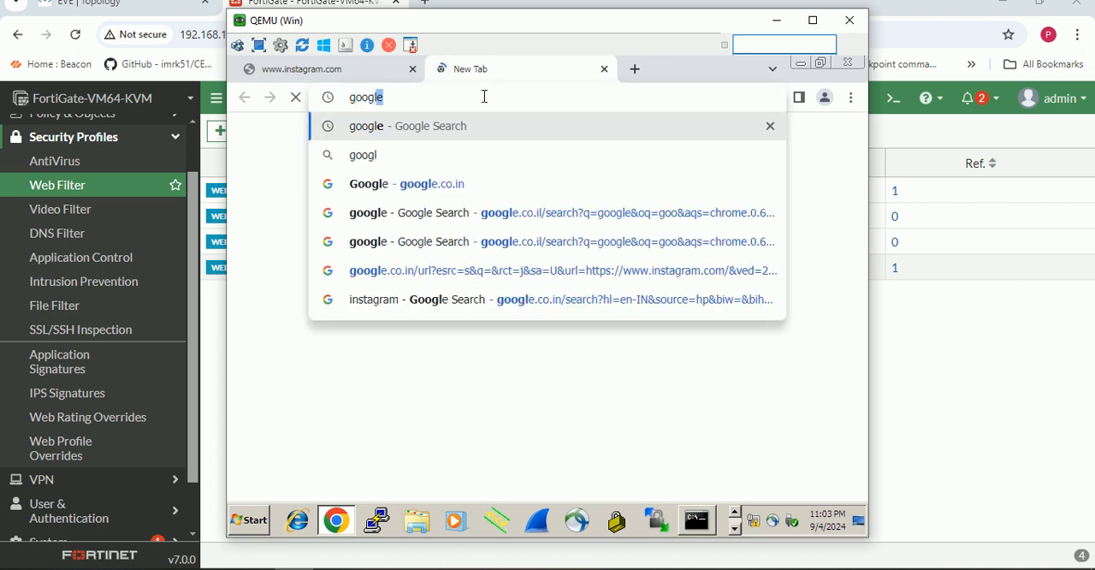
key(Return)
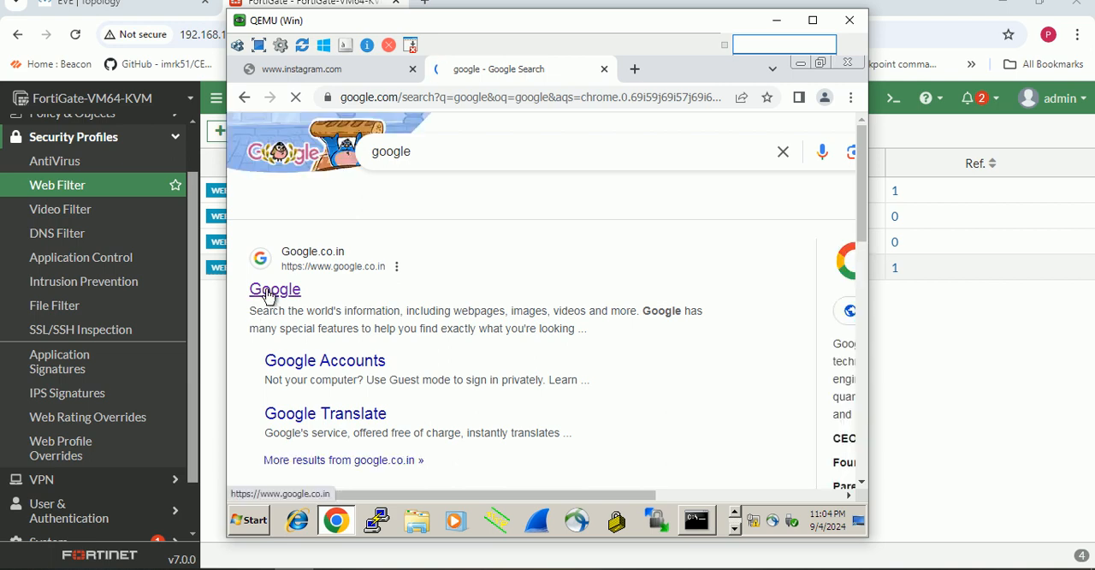
click(269, 291)
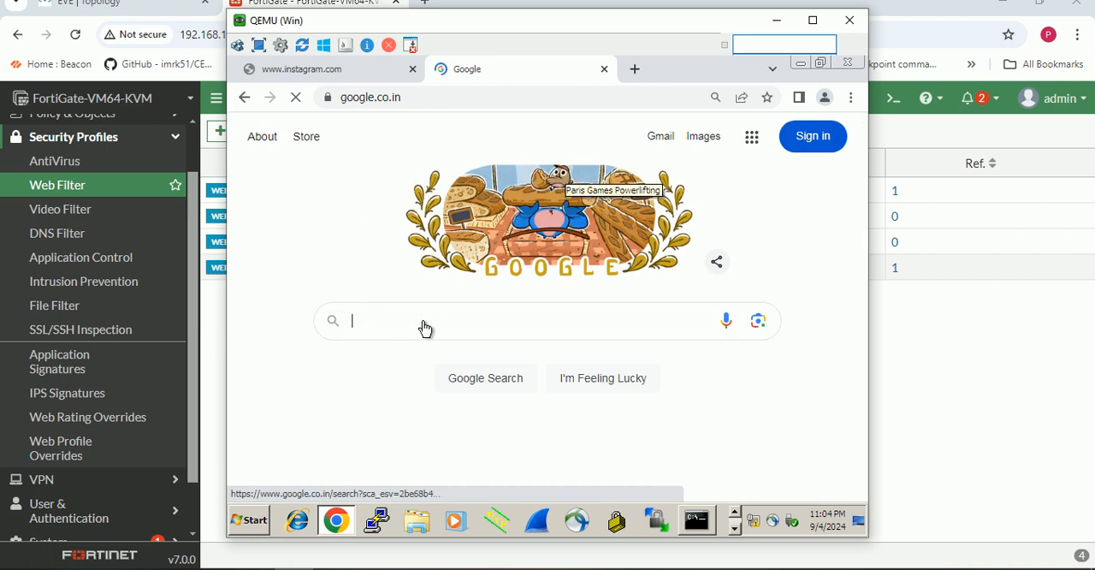
text(mic)
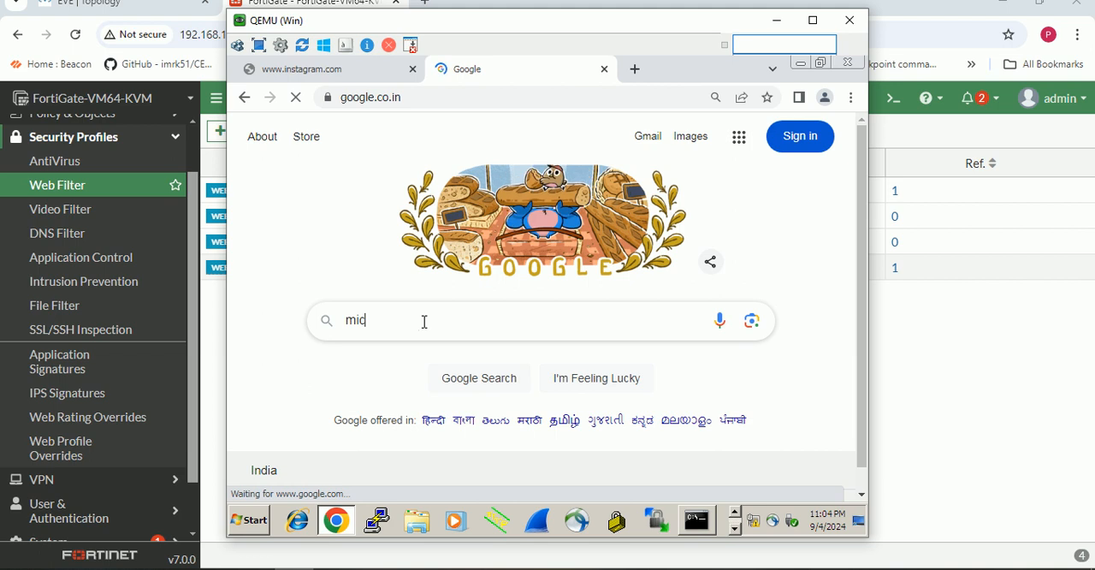
text(ror)
key(BackSpace)
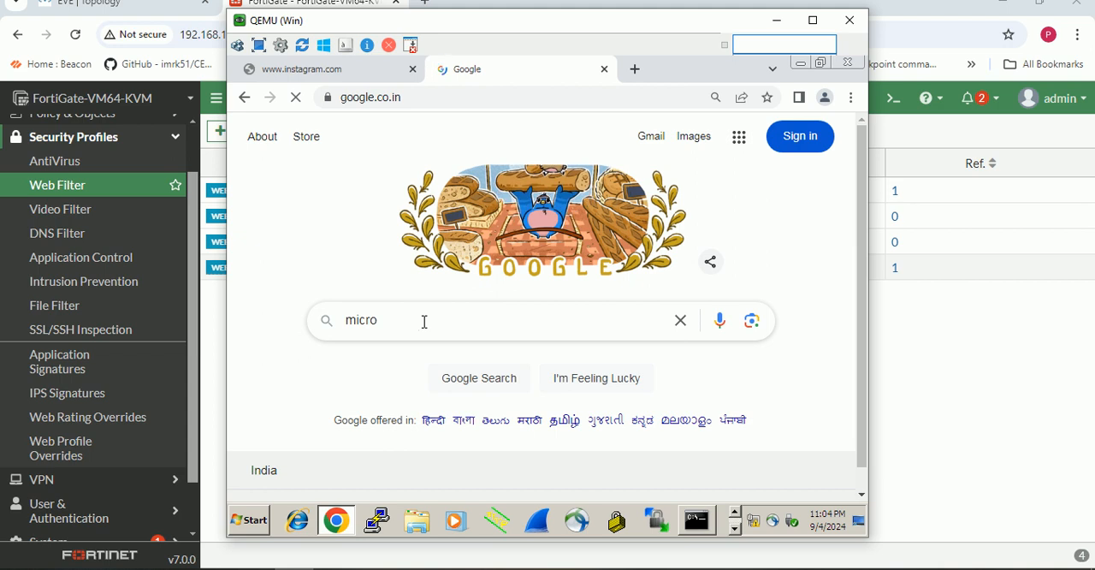
text(soft)
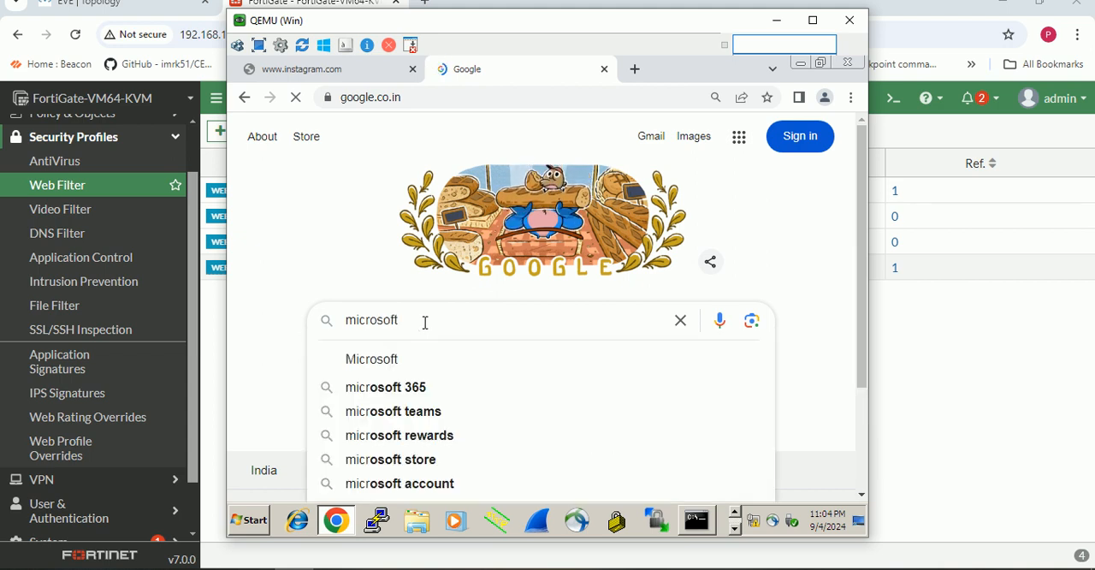
key(Escape)
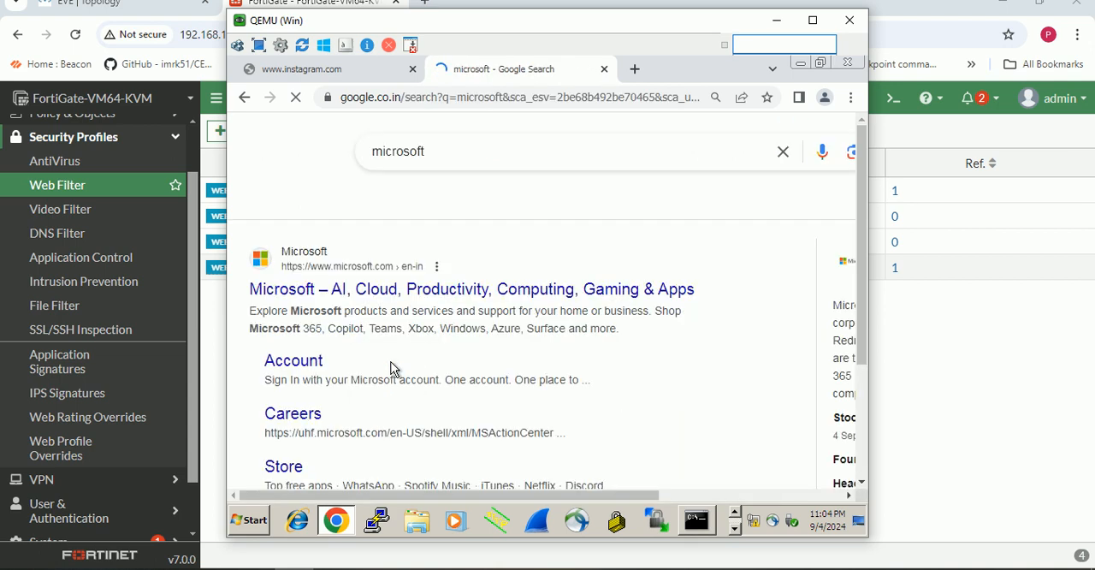
click(349, 290)
mouse_move(345, 532)
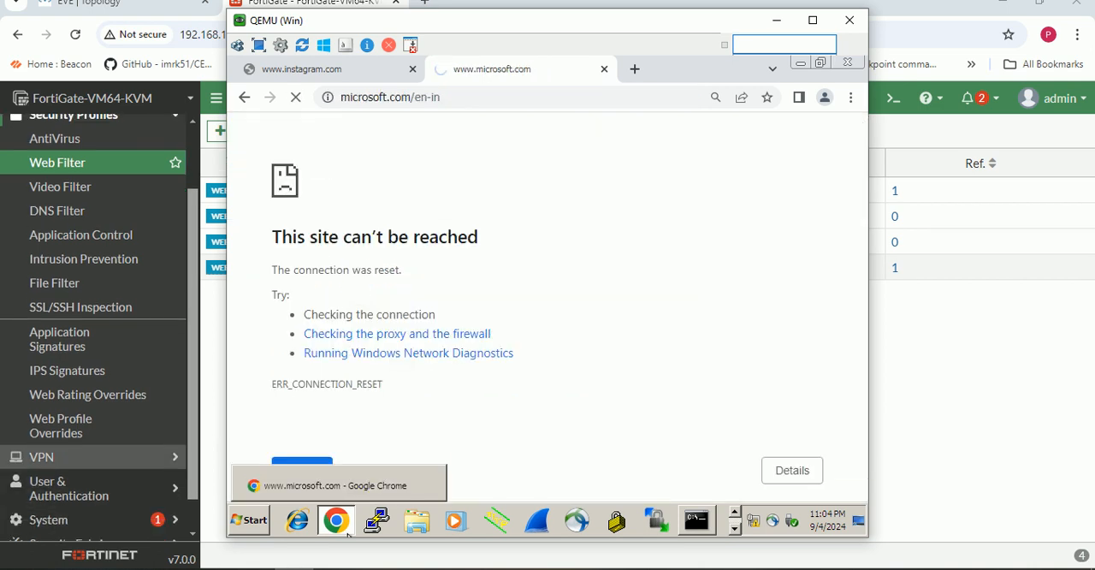
- In FortiGate, open the Forward Traffic log and examine the results for the microsoft.com and instagram.com destinations
click(63, 529)
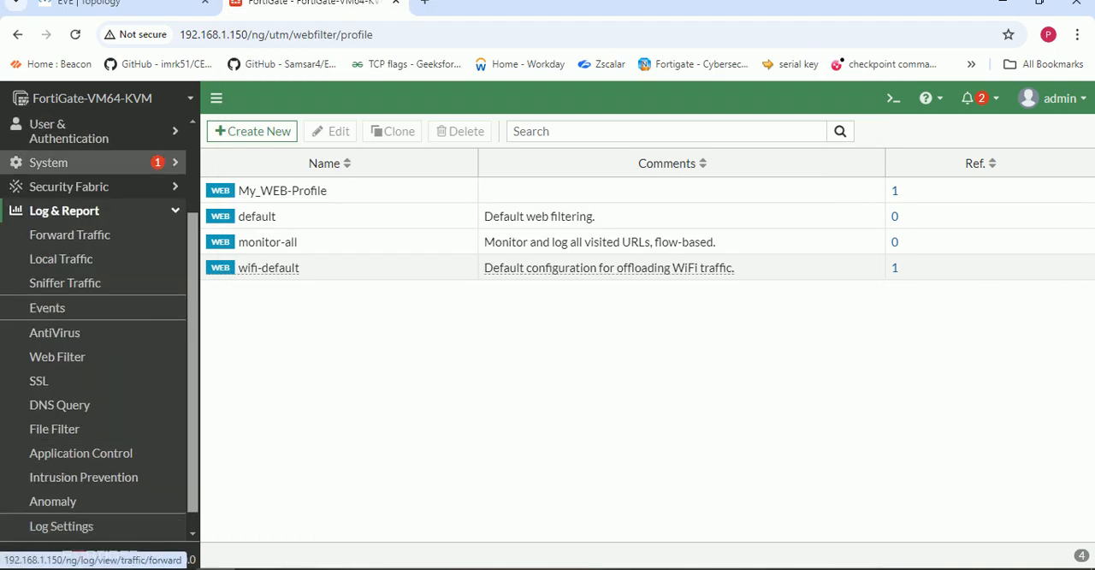
click(69, 235)
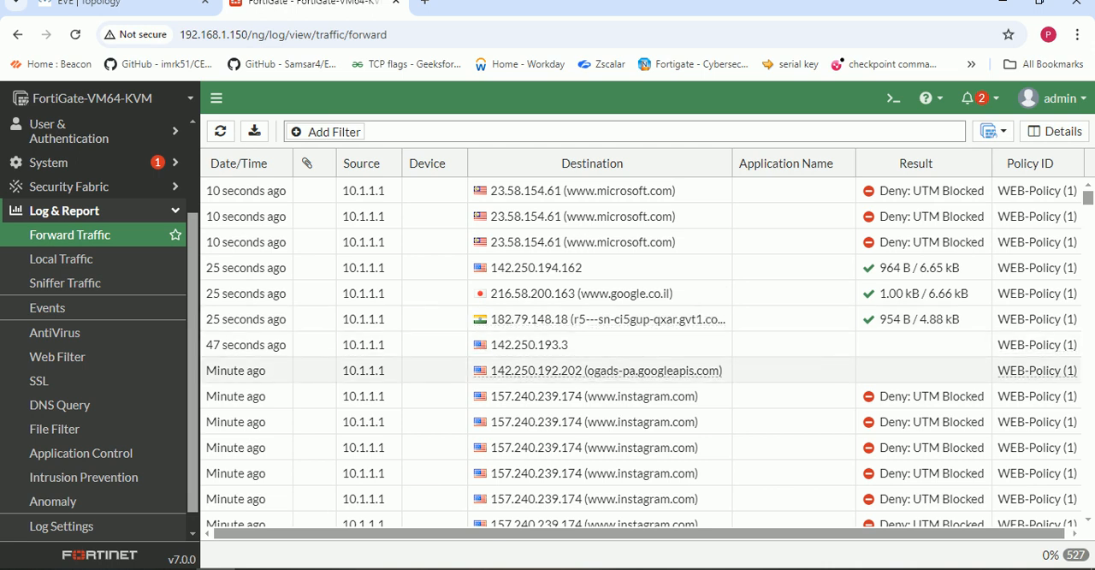
scroll(642, 359, down, 3)
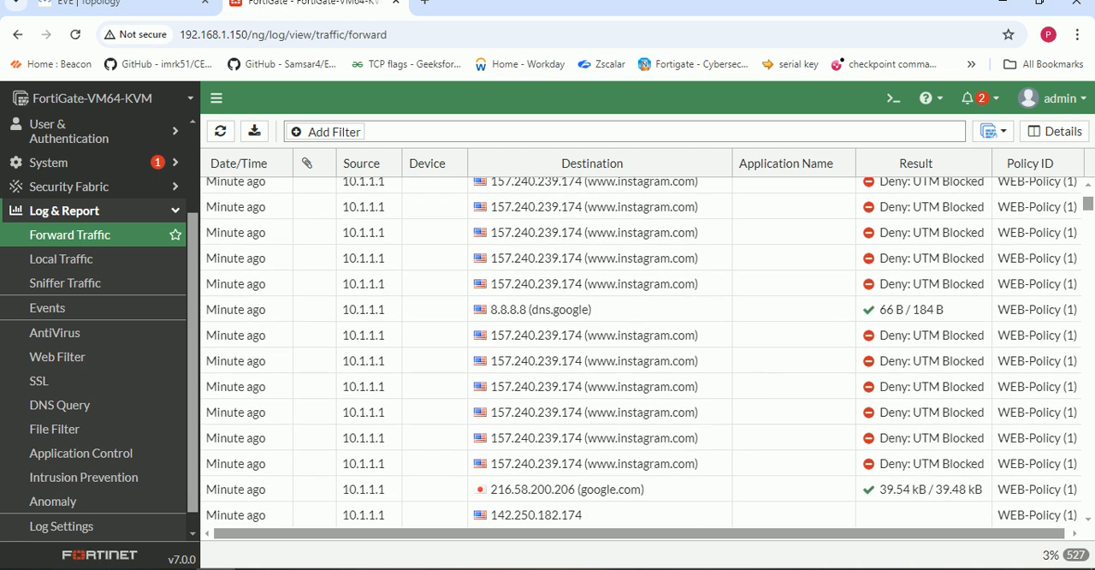
scroll(598, 376, down, 2)
scroll(598, 376, down, 3)
scroll(599, 377, down, 1)
scroll(599, 376, up, 2)
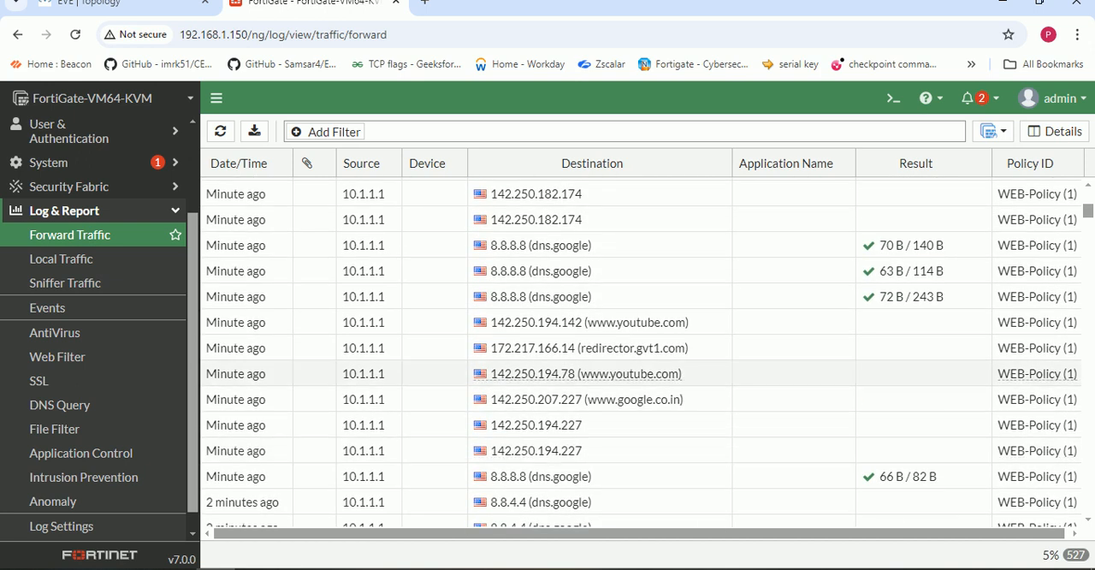
scroll(599, 377, down, 6)
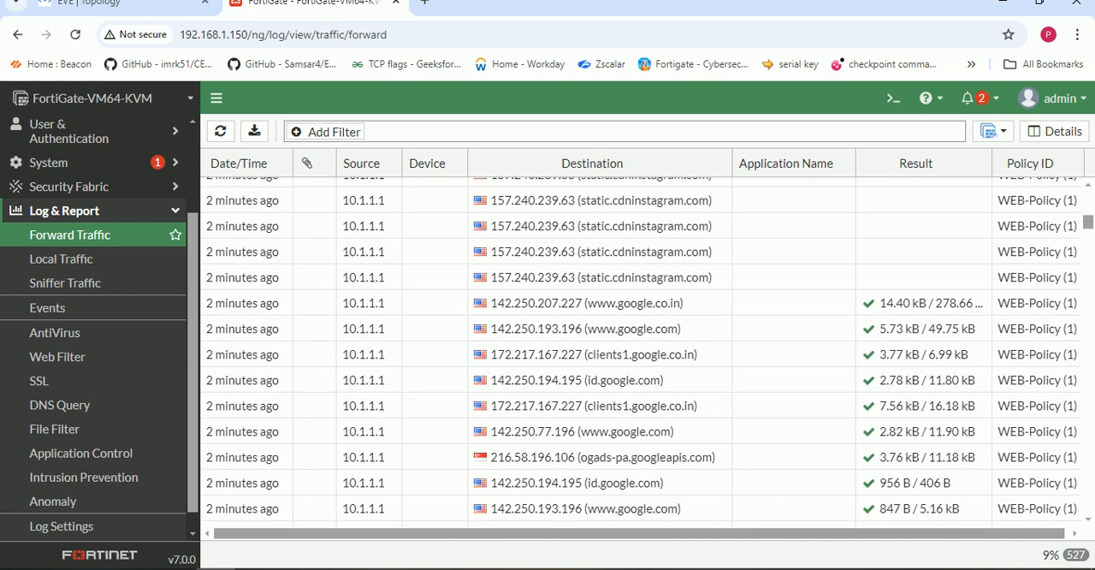
scroll(641, 368, down, 10)
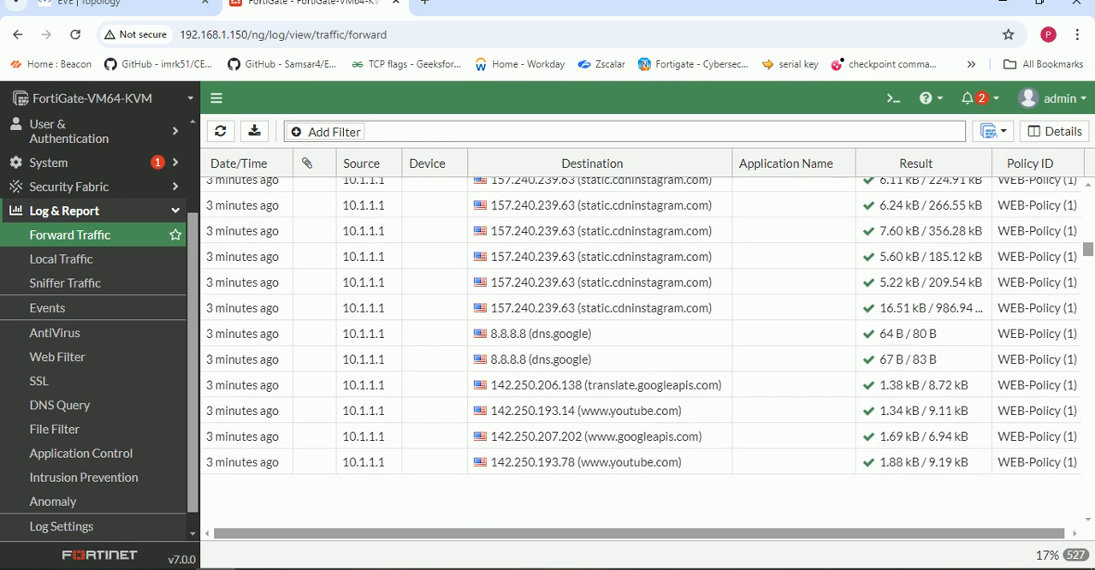
scroll(642, 342, down, 12)
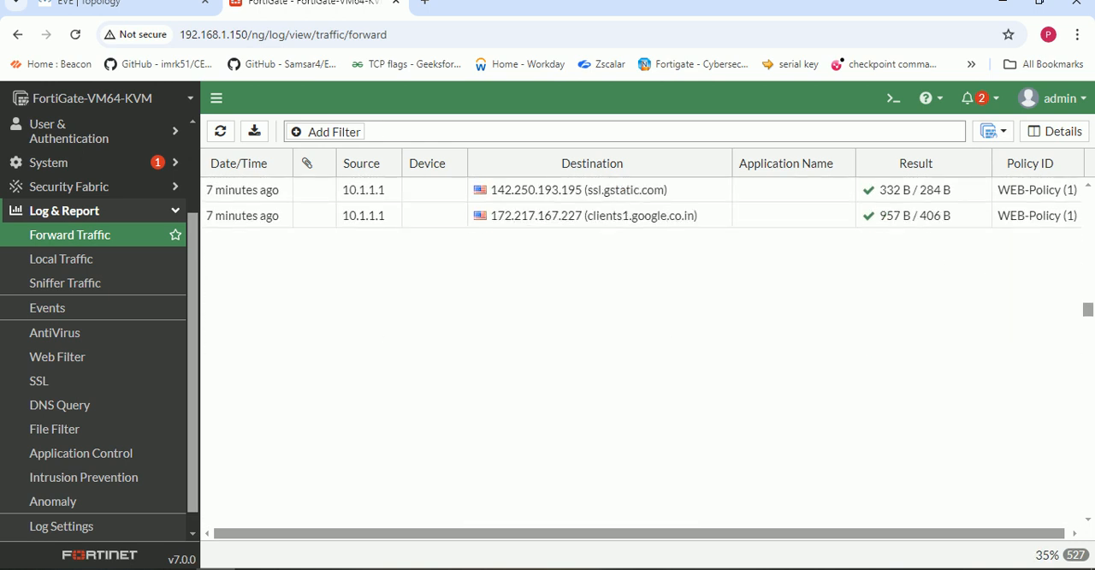
scroll(642, 351, up, 5)
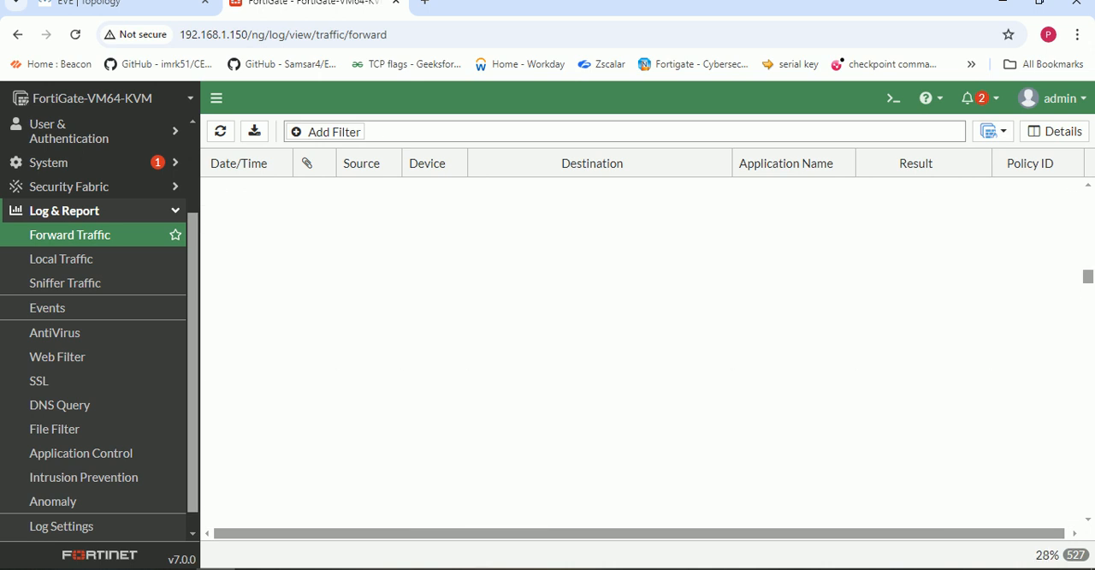
scroll(641, 351, up, 8)
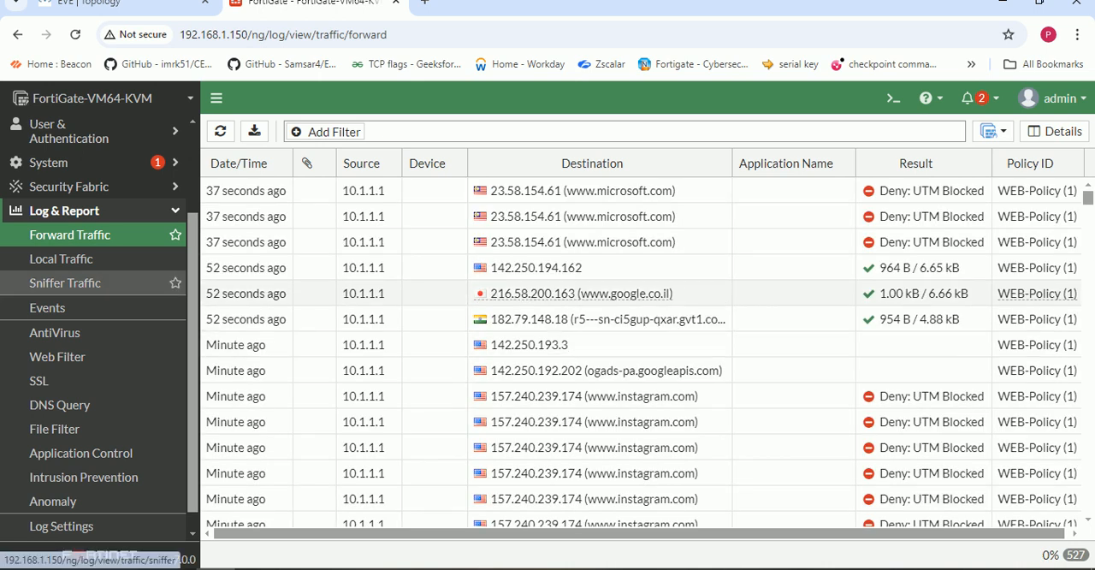
- Open the Application Control log
click(81, 453)
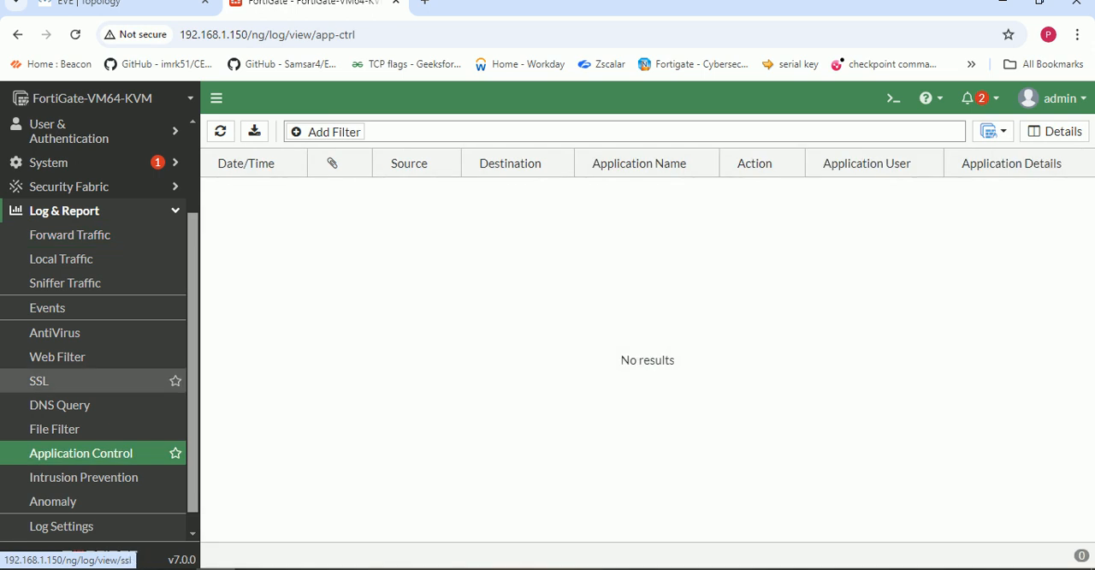
scroll(94, 377, down, 1)
scroll(94, 376, up, 4)
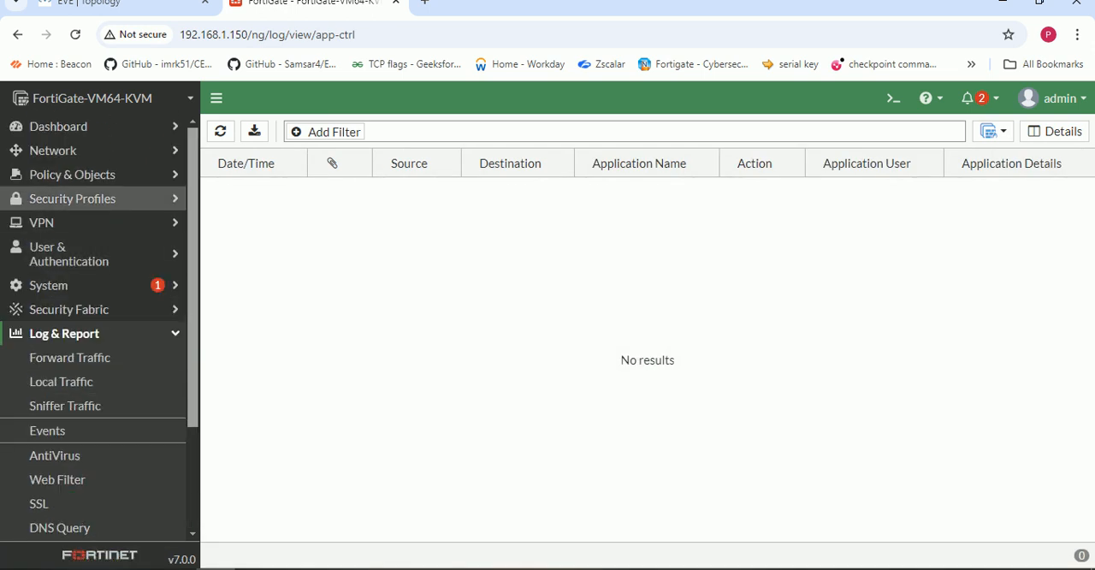
- Open the My_WEB-Profile web filter profile for editing and enable its FortiGuard Category Based Filter
click(73, 198)
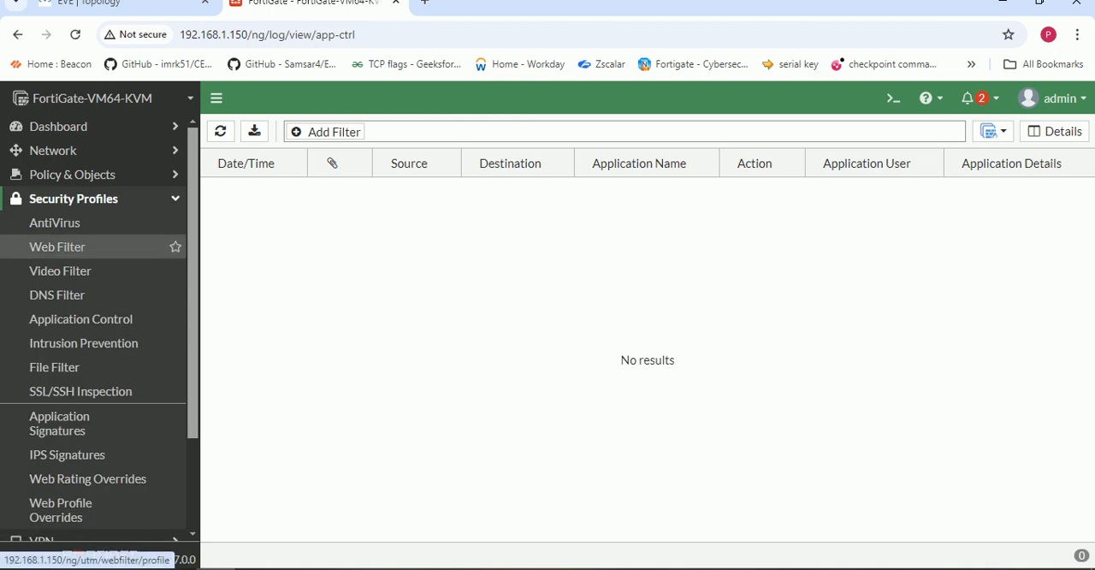
click(57, 246)
double_click(308, 190)
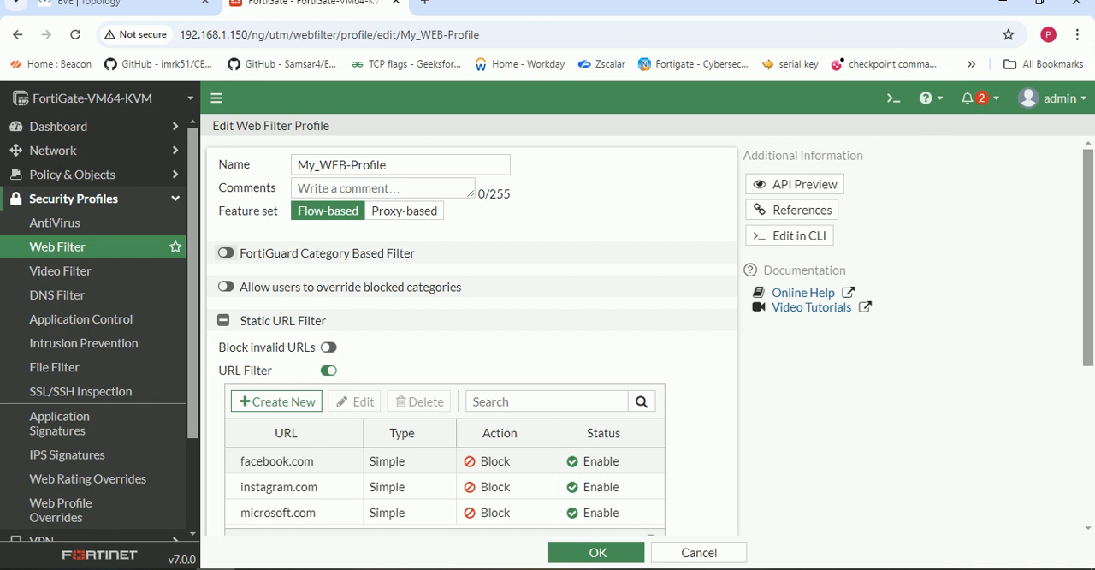
click(226, 253)
- Review the FortiGuard category list and the action assigned to each category, down to the static URL filter entries
scroll(470, 343, down, 1)
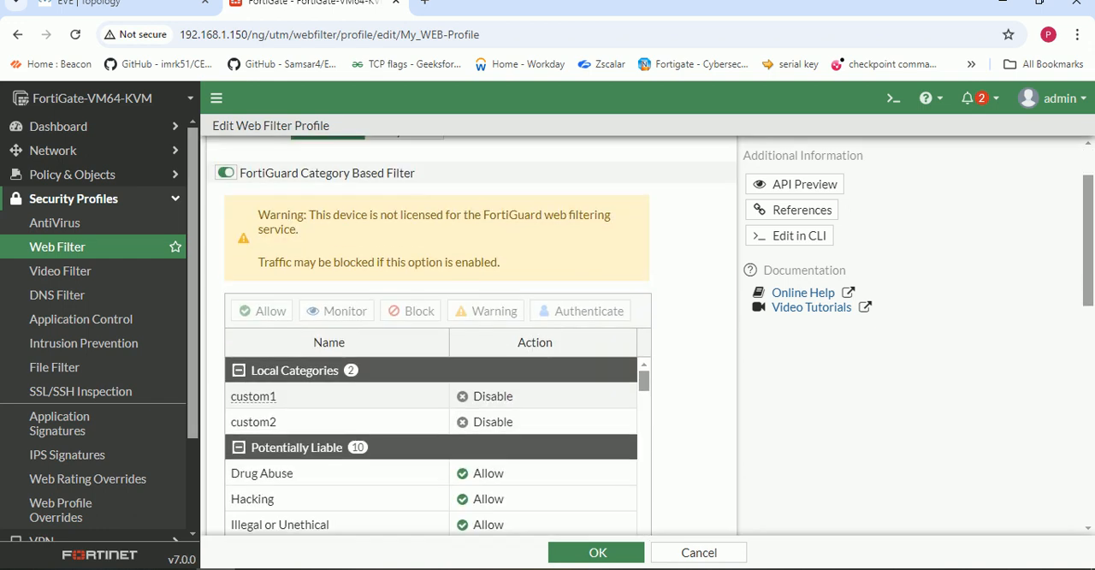
scroll(471, 342, down, 2)
scroll(342, 342, down, 2)
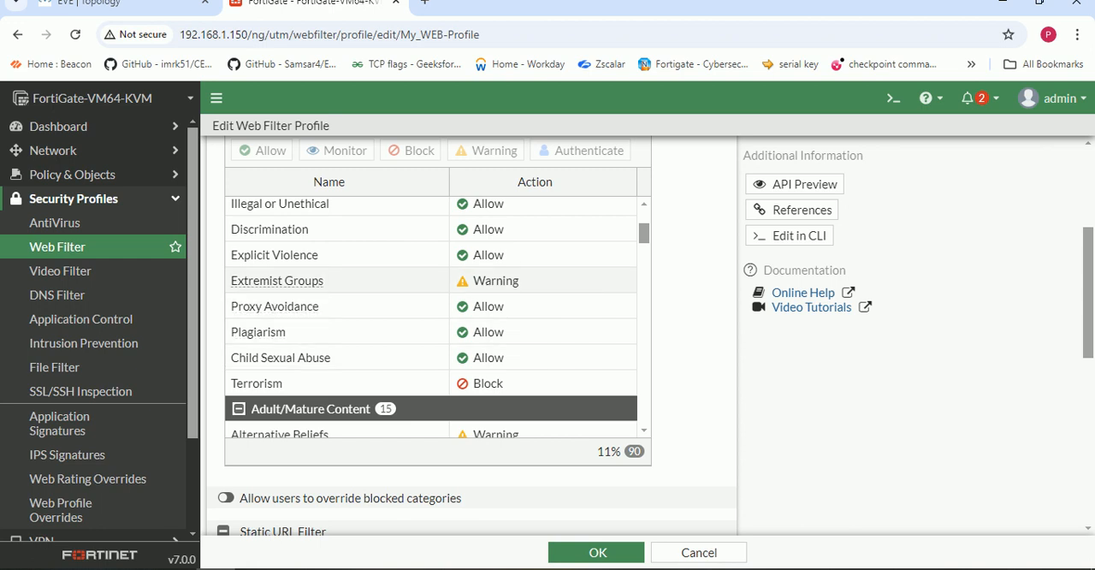
scroll(342, 286, down, 5)
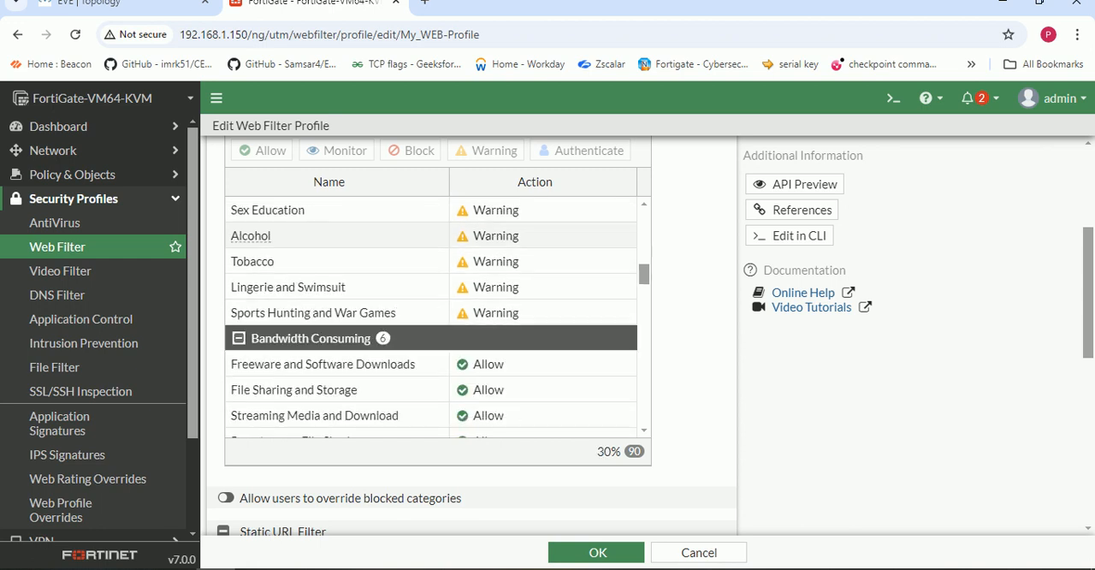
scroll(342, 317, down, 7)
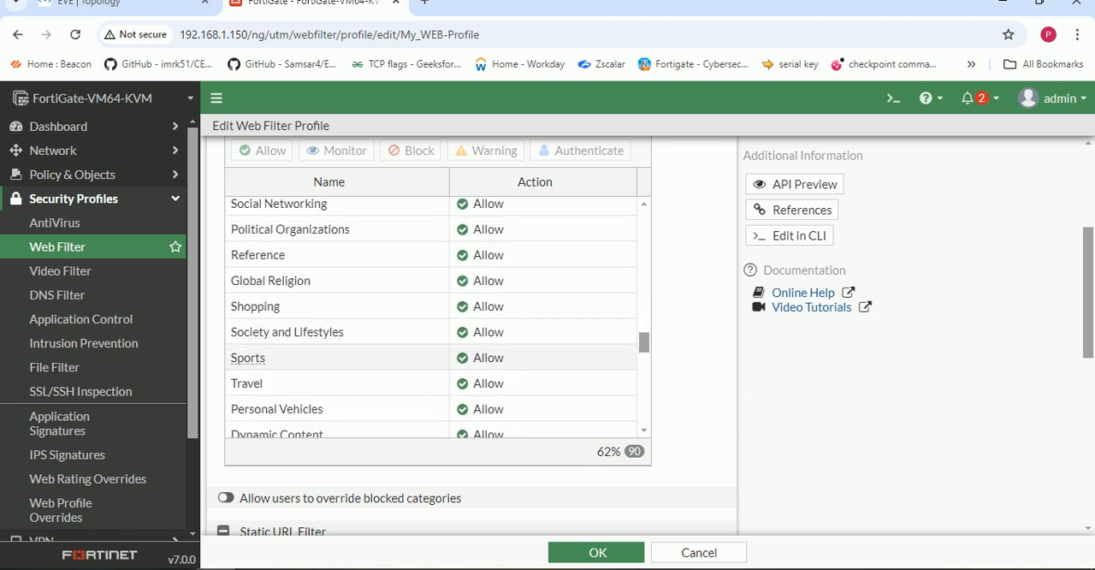
scroll(342, 317, up, 3)
scroll(343, 291, up, 4)
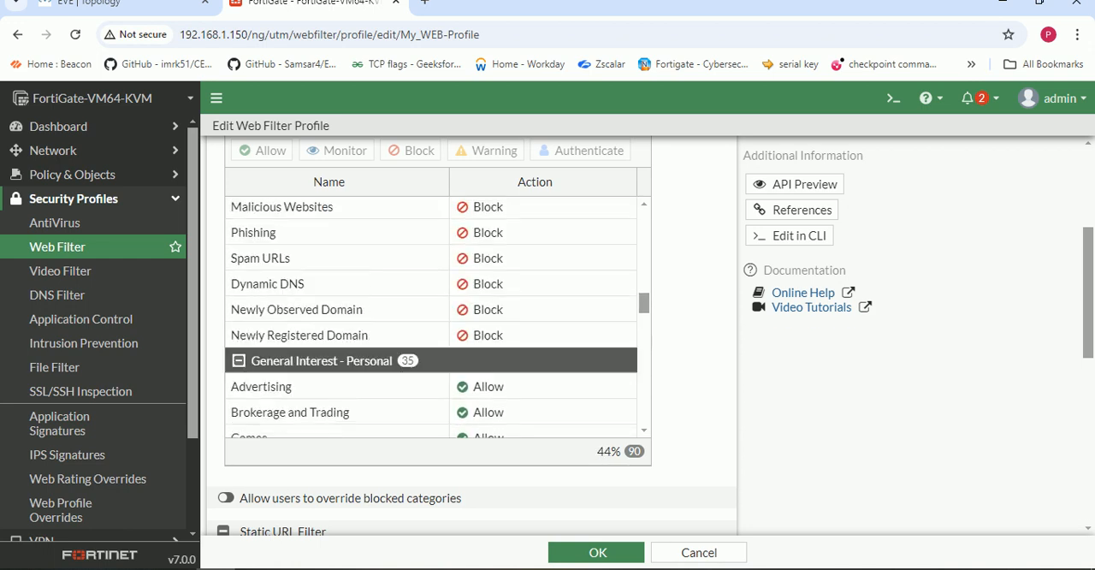
scroll(342, 290, down, 2)
scroll(342, 317, down, 1)
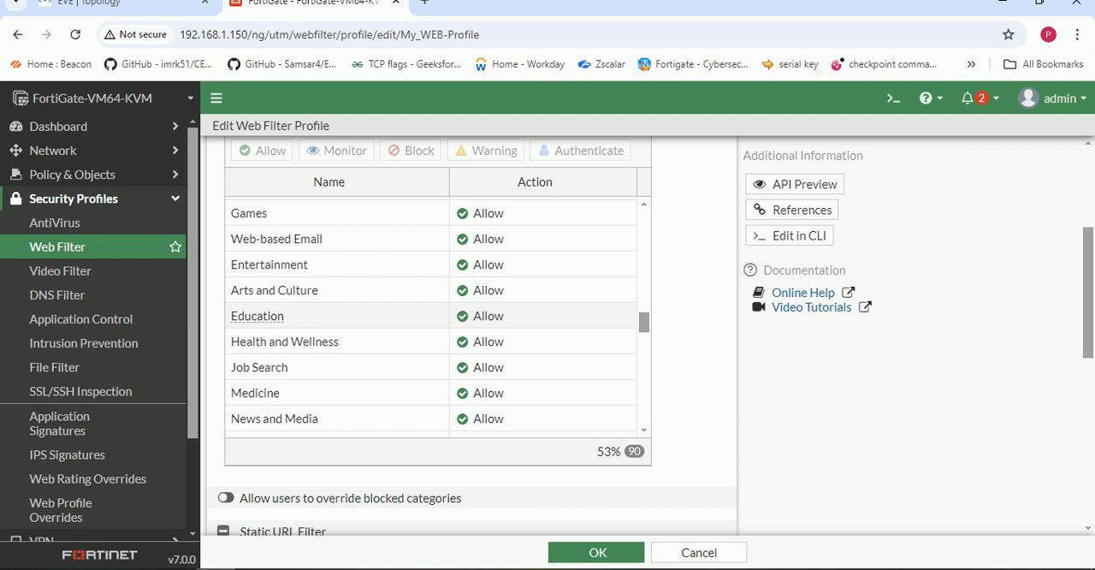
scroll(343, 341, down, 5)
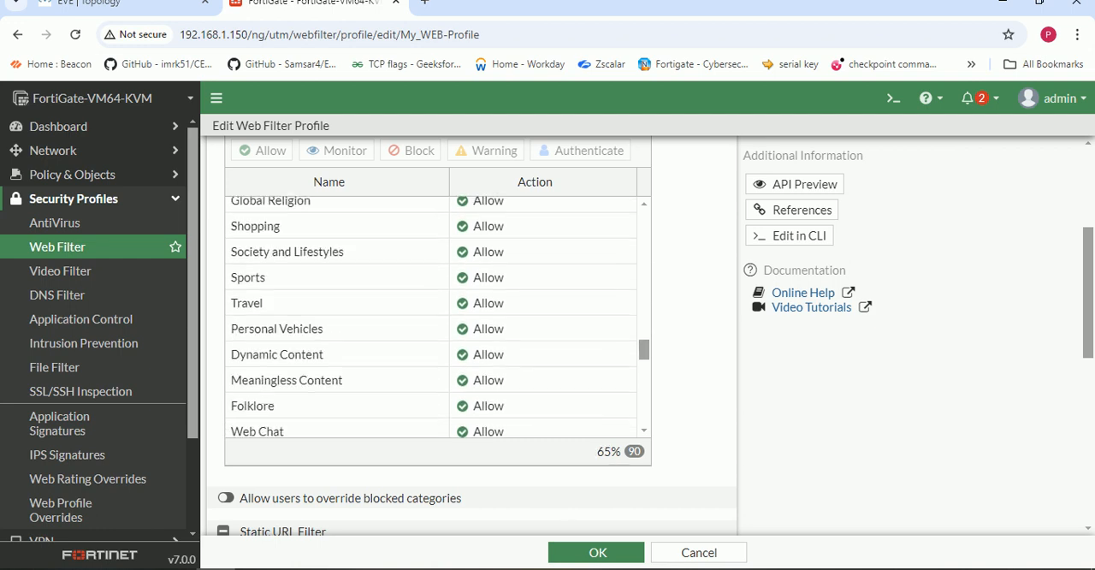
scroll(343, 348, down, 8)
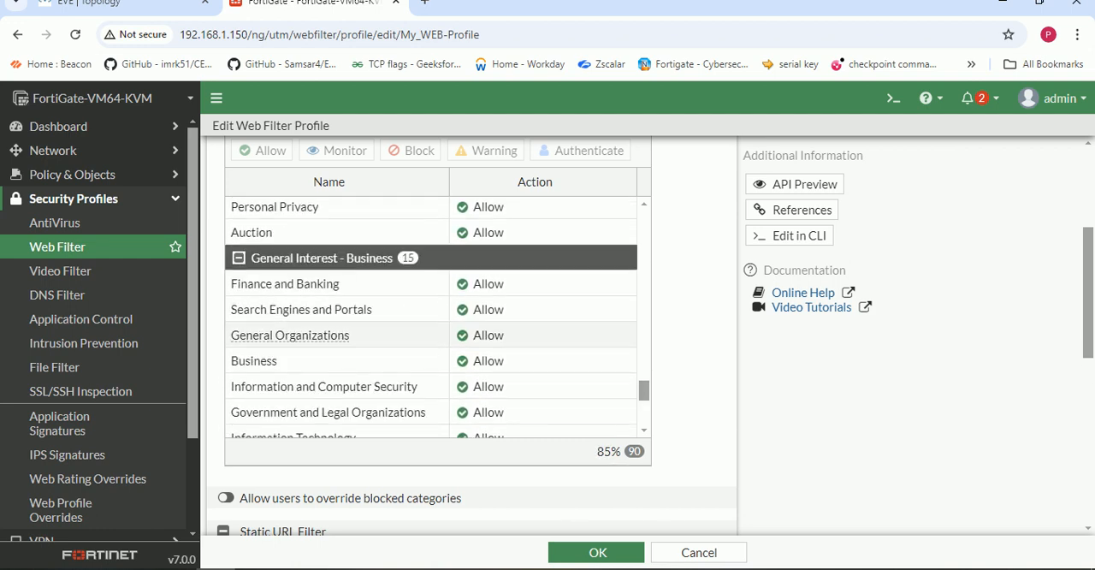
scroll(342, 347, down, 5)
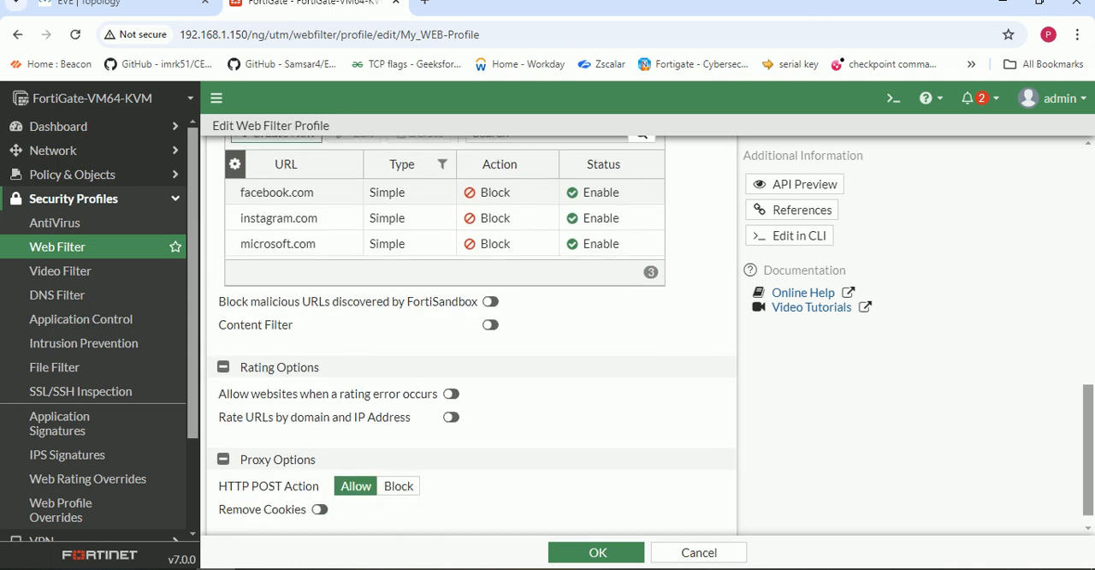
- Change the action of the microsoft.com URL filter entry to Exempt and save the entry
double_click(494, 243)
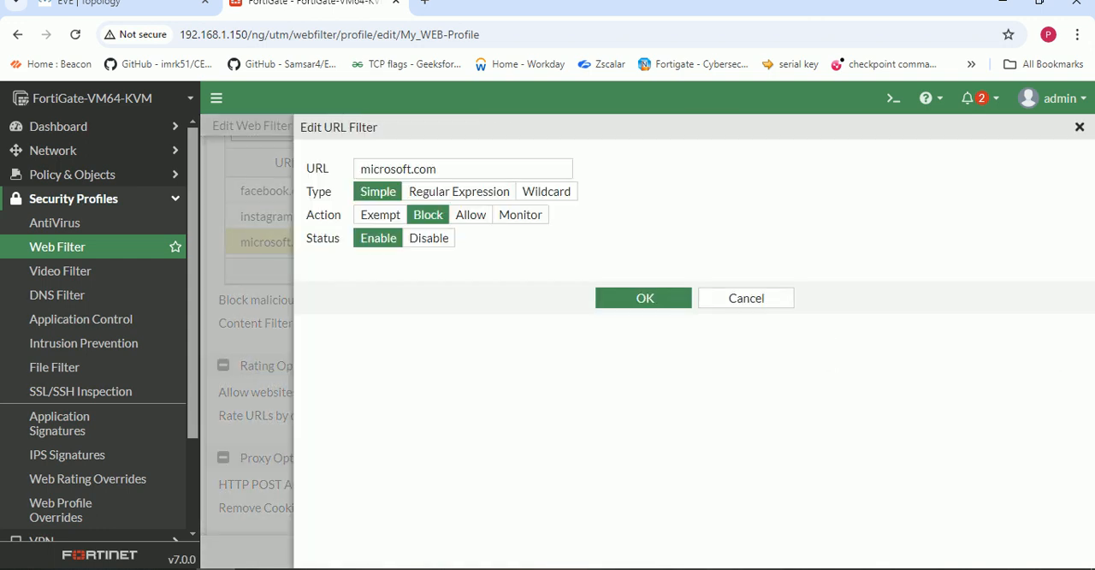
click(380, 215)
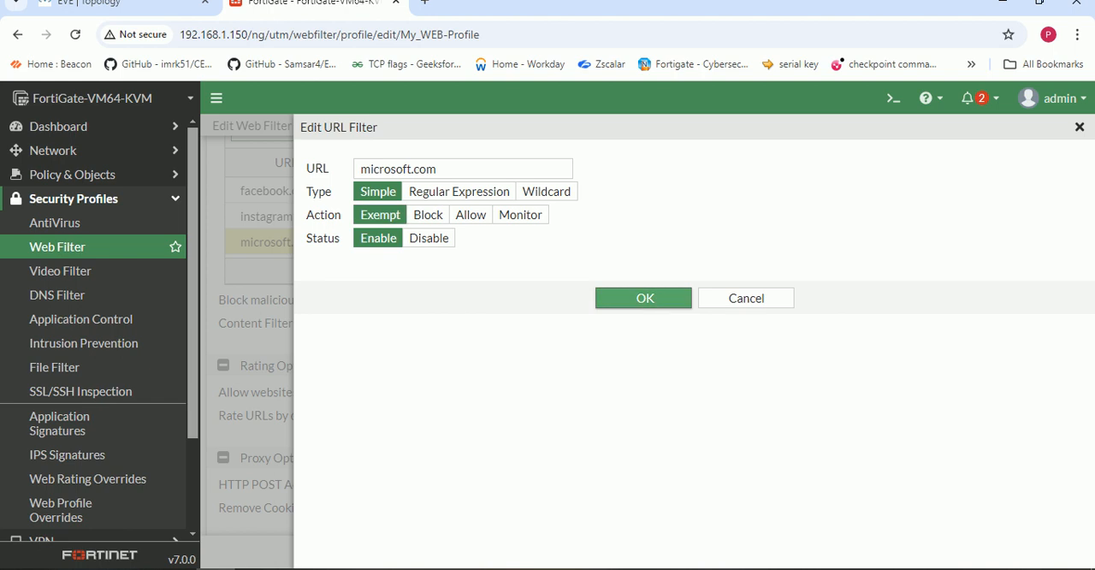
click(643, 298)
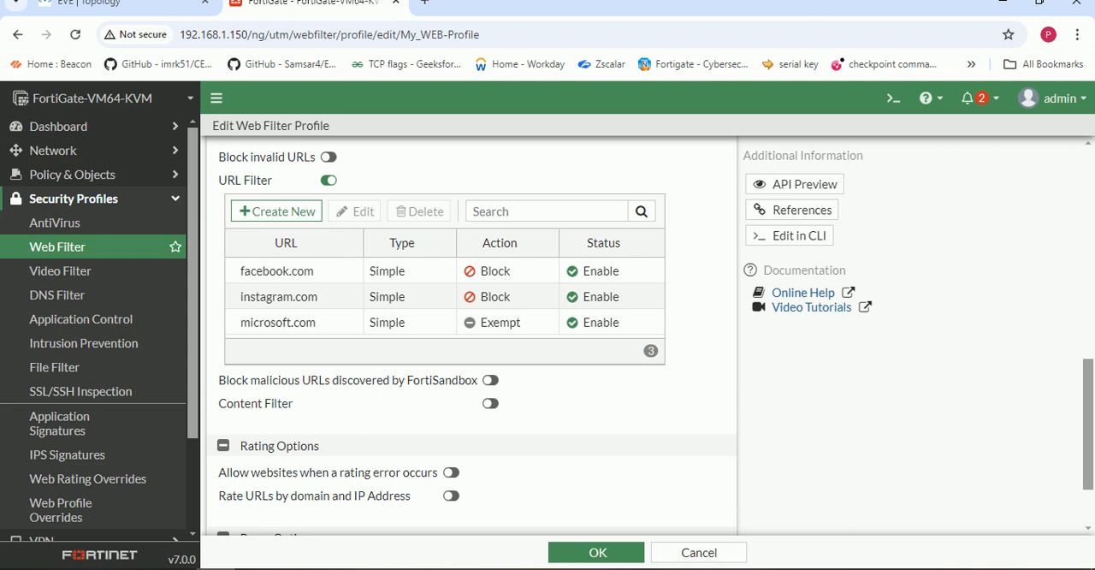
click(638, 297)
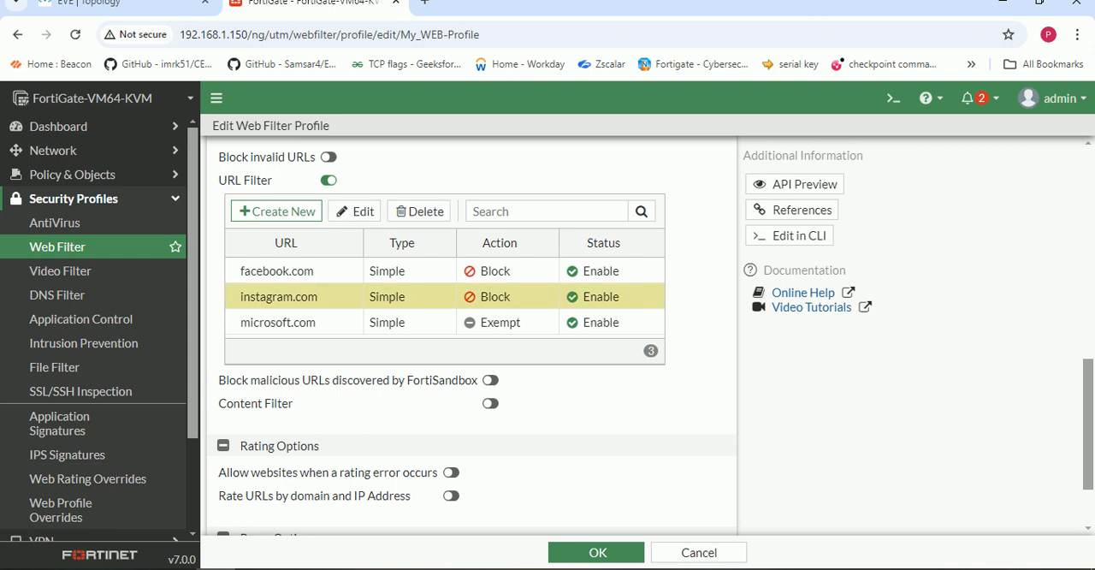
- Enable blocking of malicious URLs discovered by FortiSandbox and the Content Filter, and review the rating and proxy options
scroll(470, 334, down, 1)
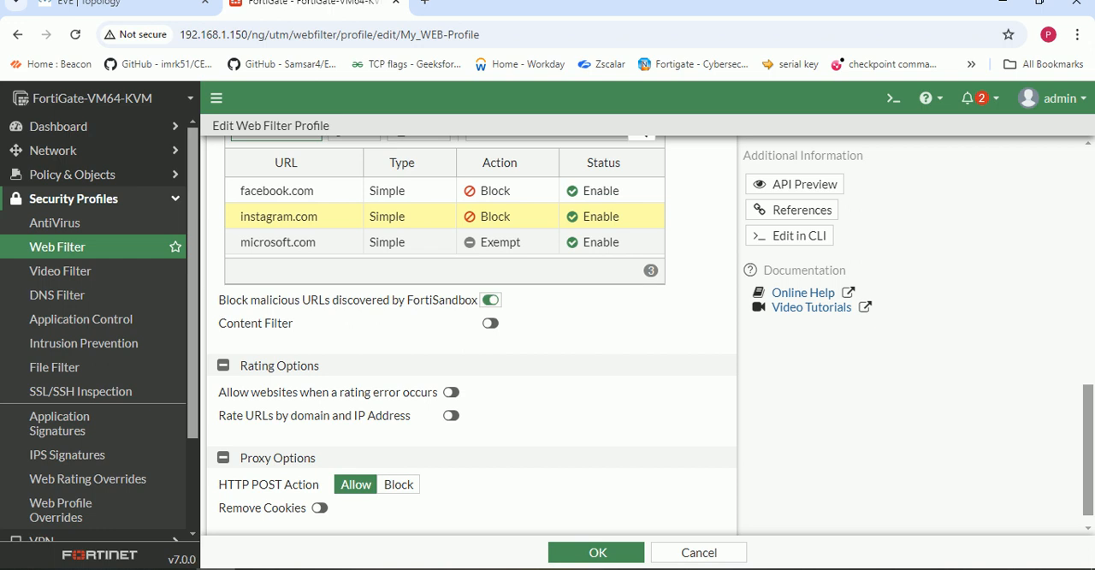
click(490, 323)
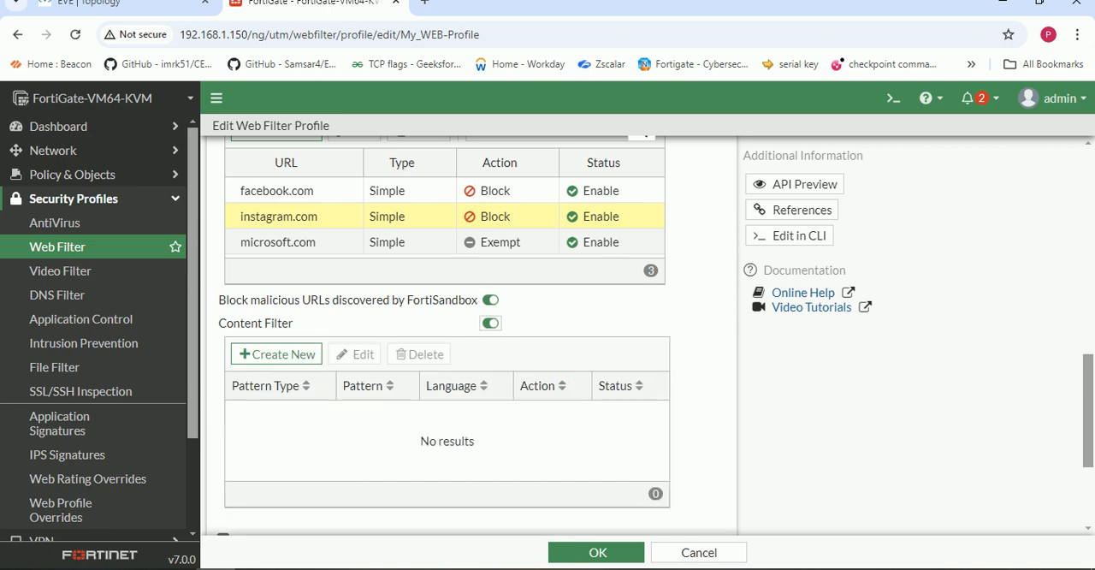
scroll(470, 334, down, 2)
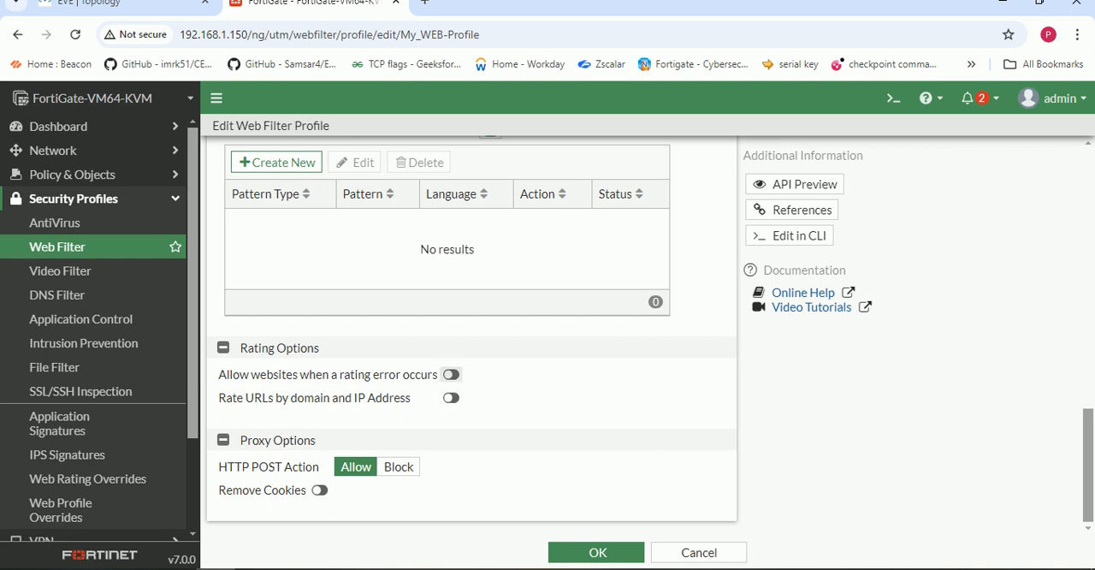
scroll(471, 334, up, 4)
scroll(471, 333, up, 2)
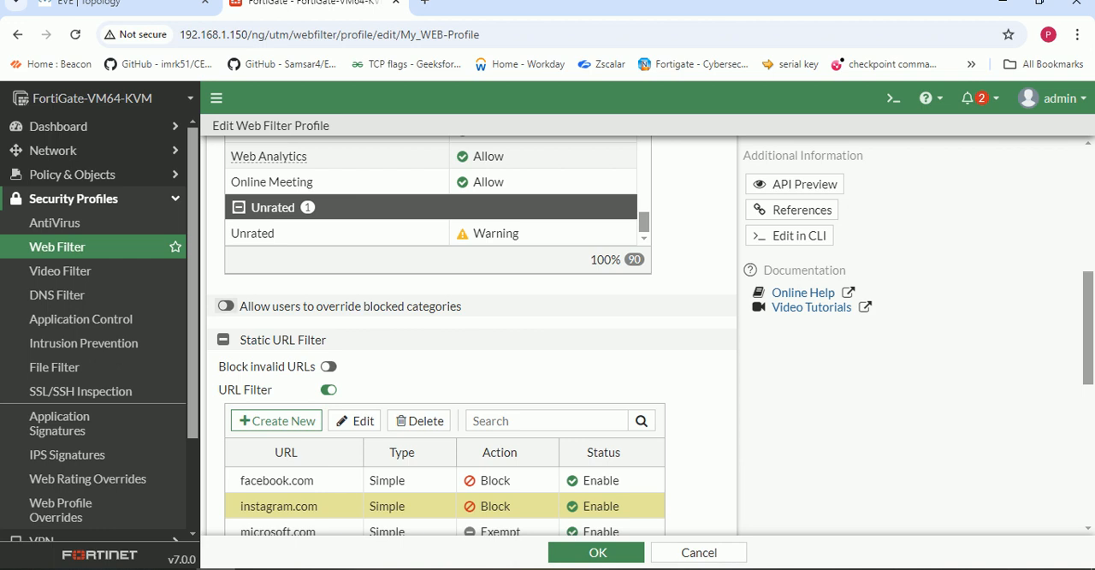
- Set the Sports category's action to Warning with an interval of 1 hour 5 minutes, and save the web filter profile
scroll(470, 333, up, 2)
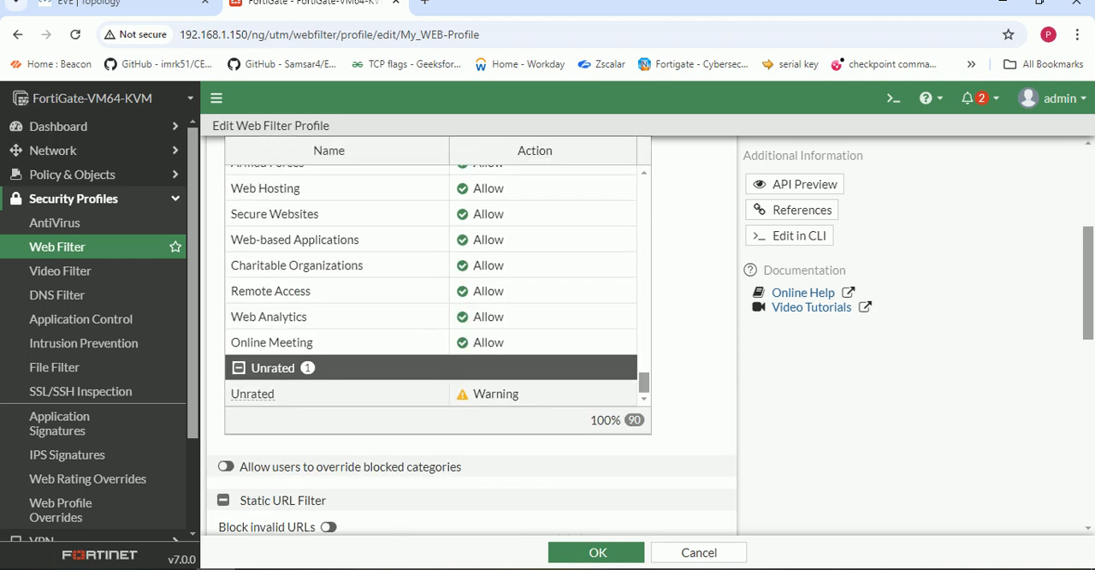
scroll(342, 367, up, 6)
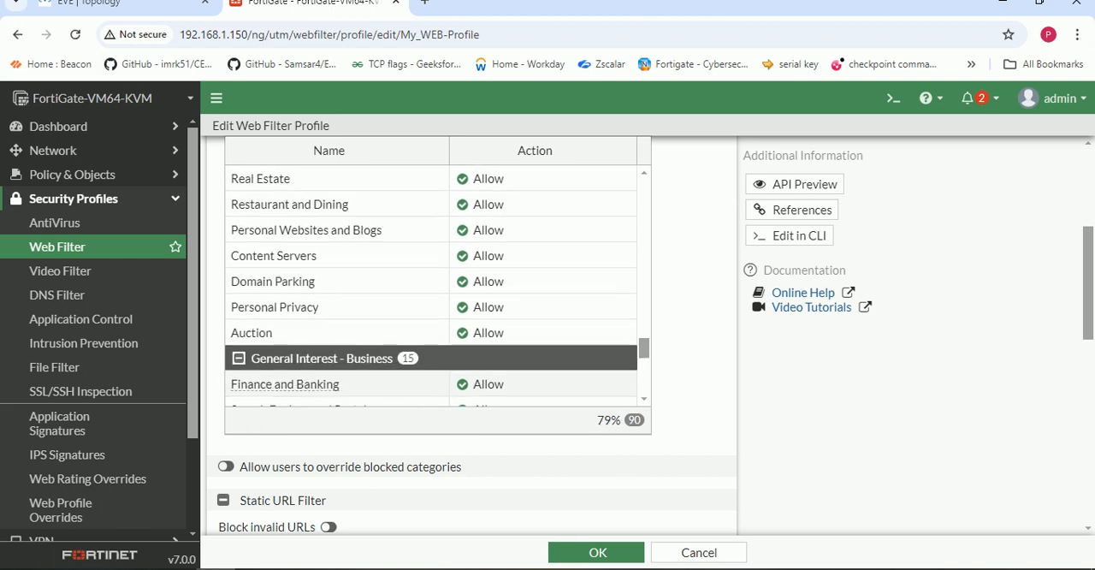
scroll(342, 339, up, 1)
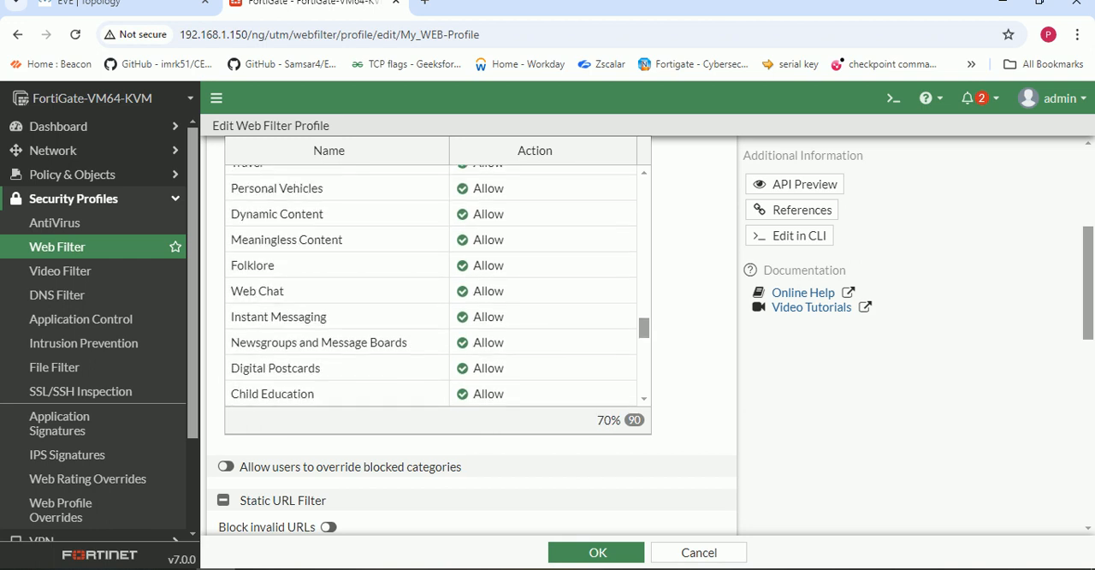
scroll(342, 339, up, 2)
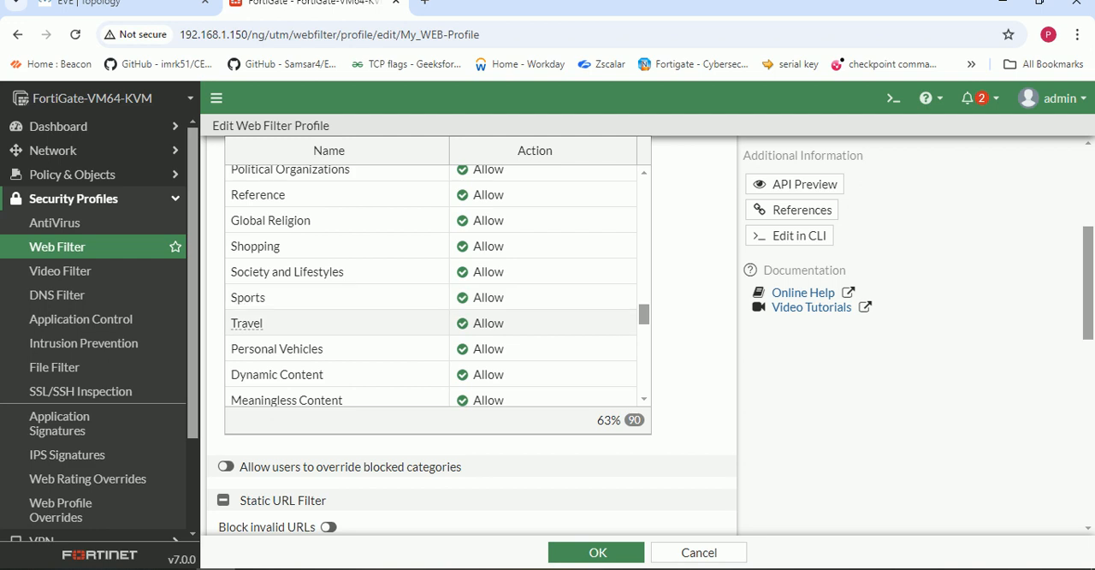
click(291, 298)
right_click(494, 300)
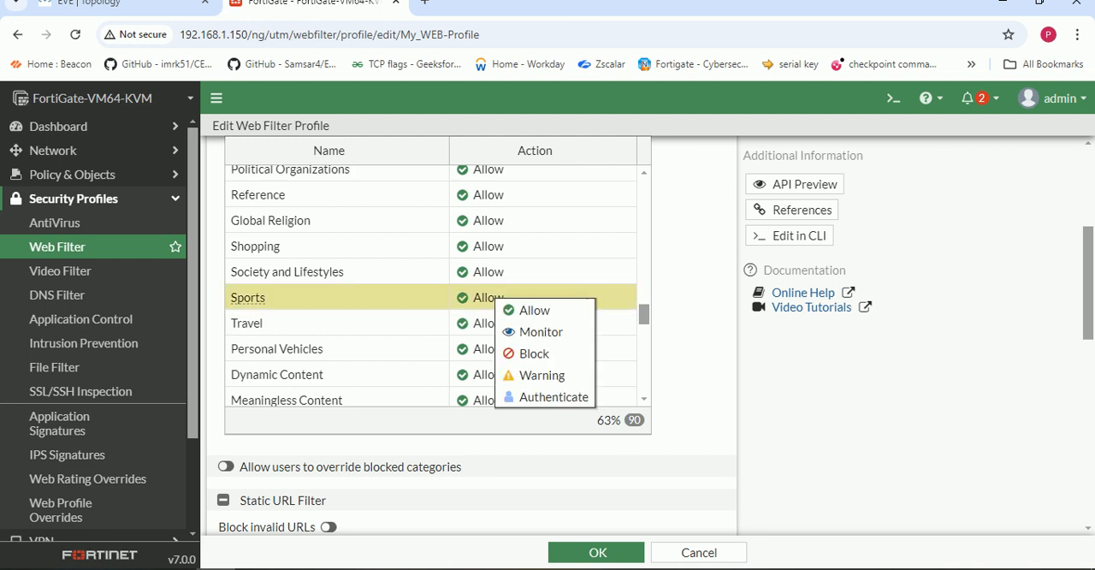
click(535, 374)
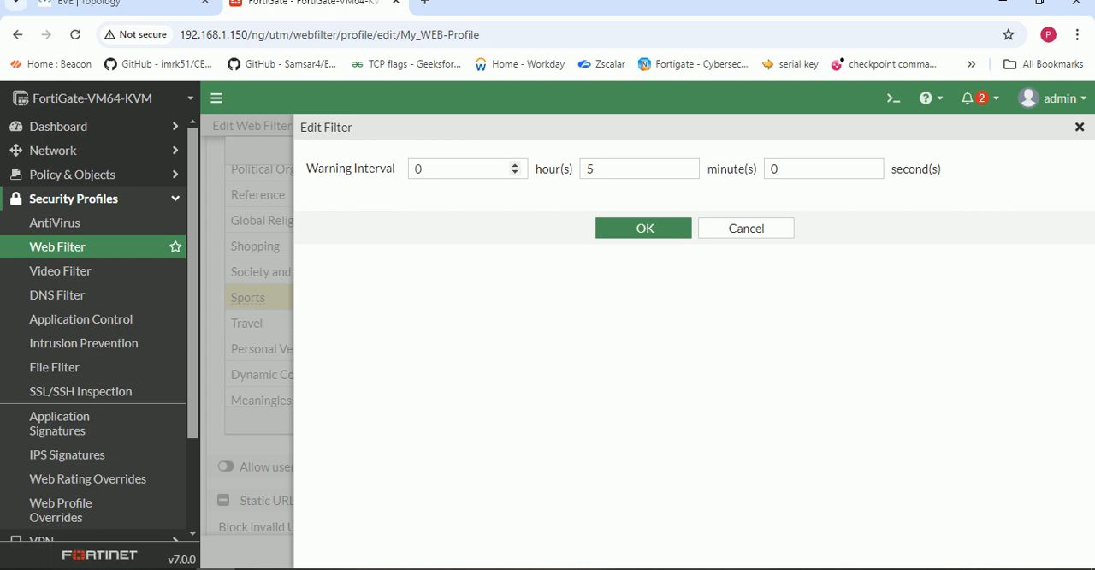
click(455, 169)
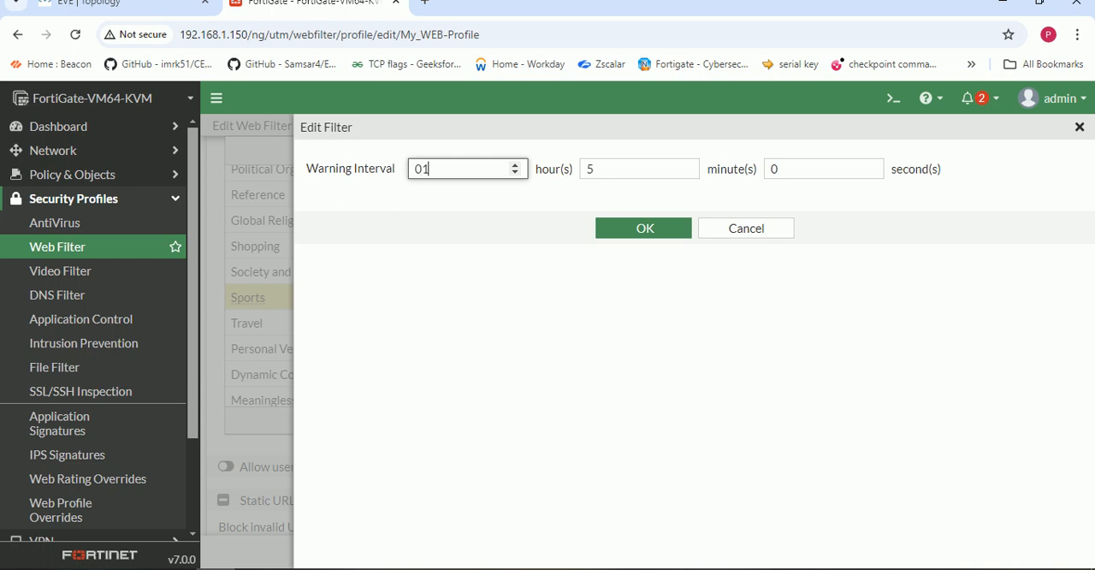
key(Return)
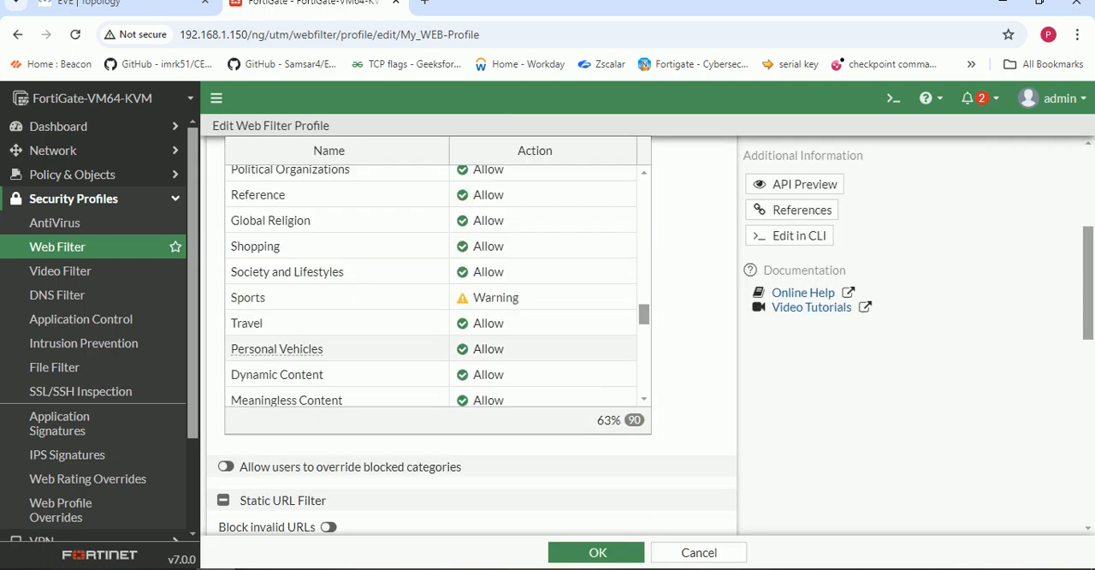
click(596, 552)
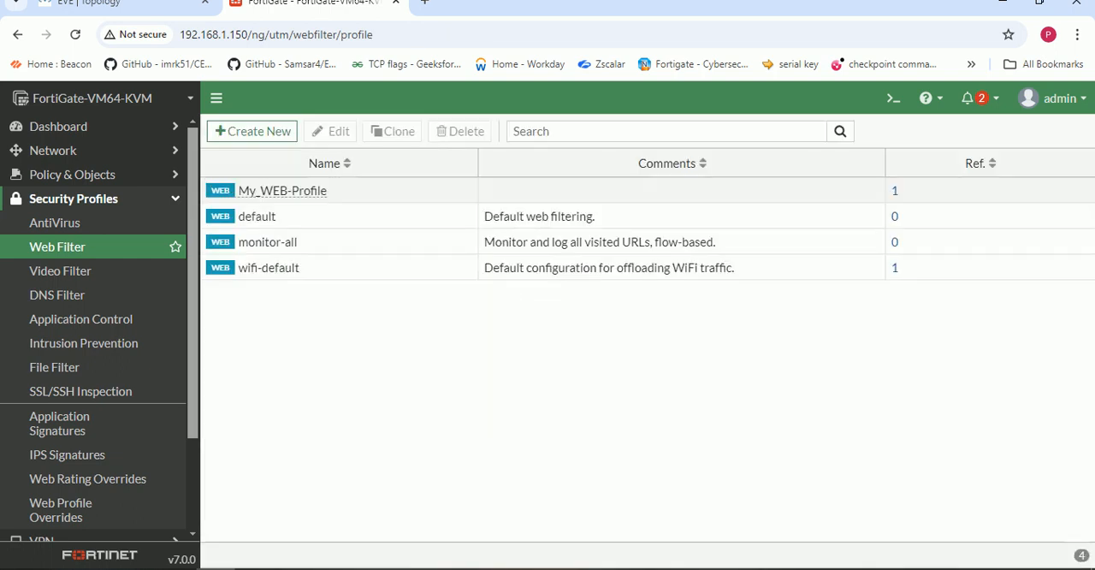
- Switch to the Windows client, open Google in a new browser tab and search for "cricket"
click(293, 569)
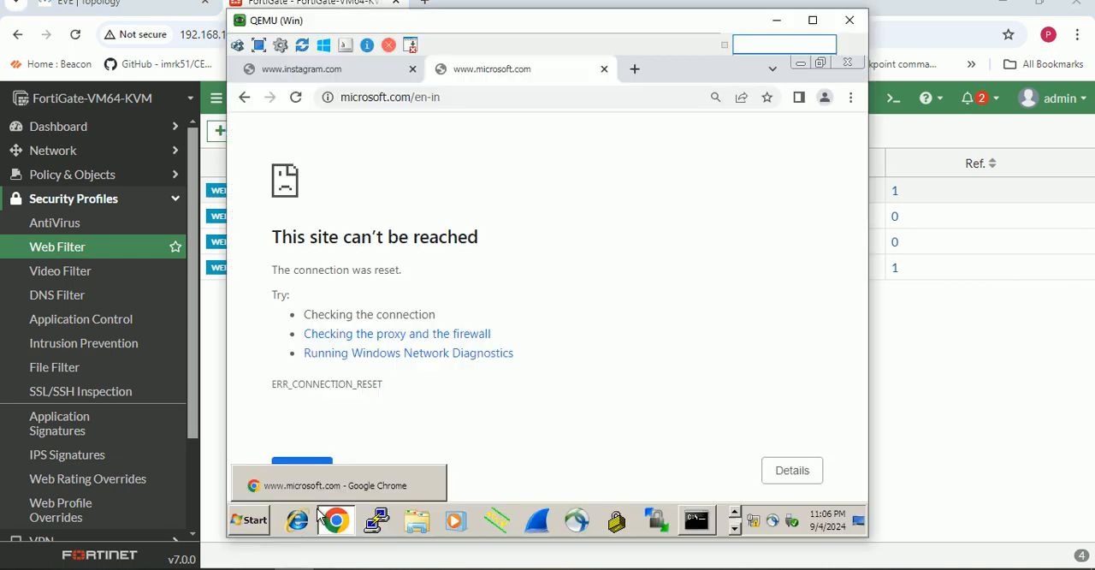
click(642, 68)
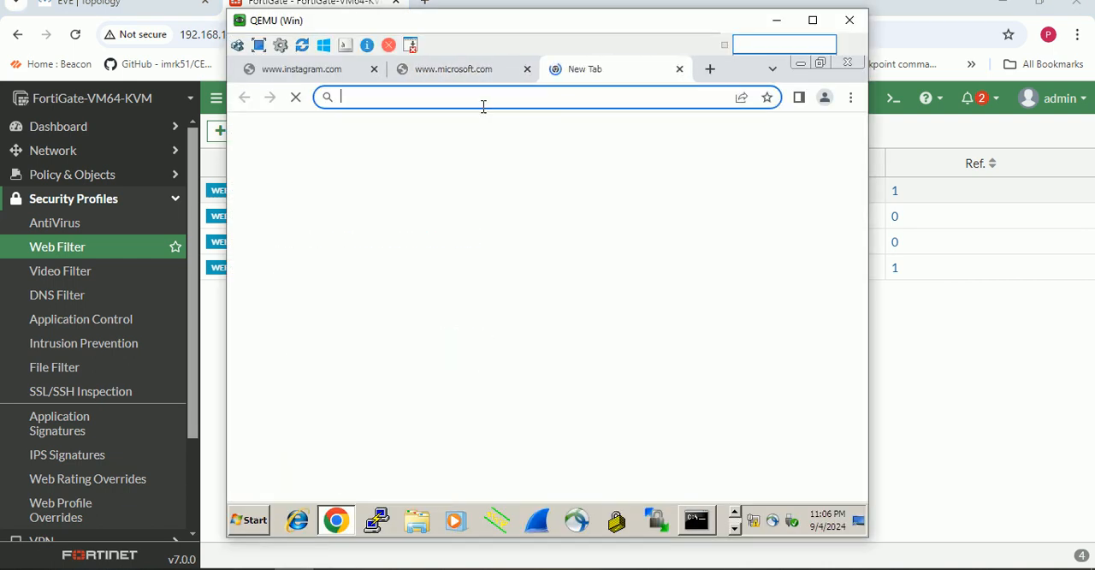
text(goo)
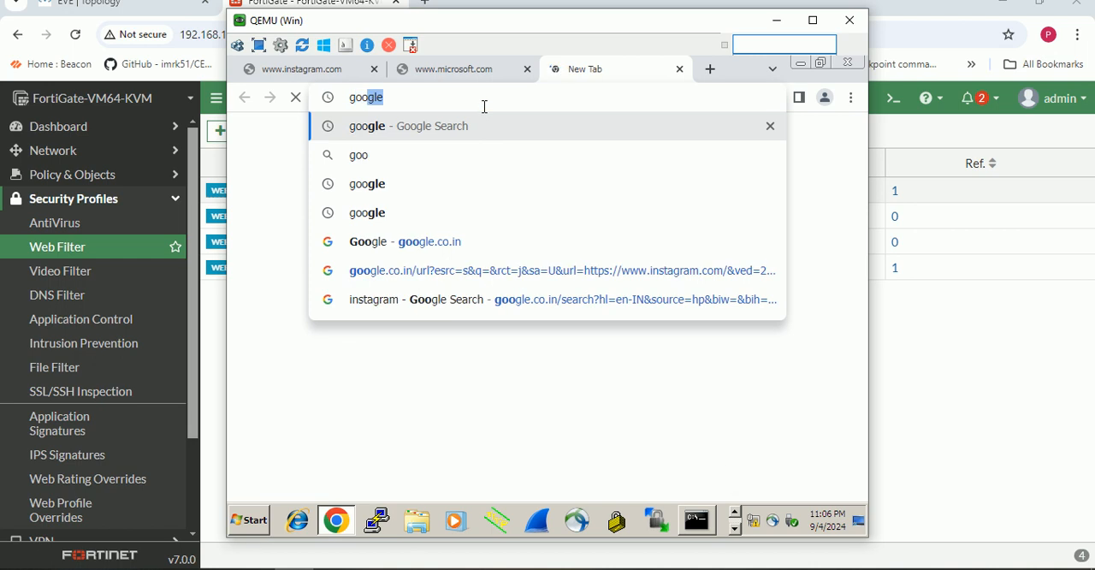
key(Return)
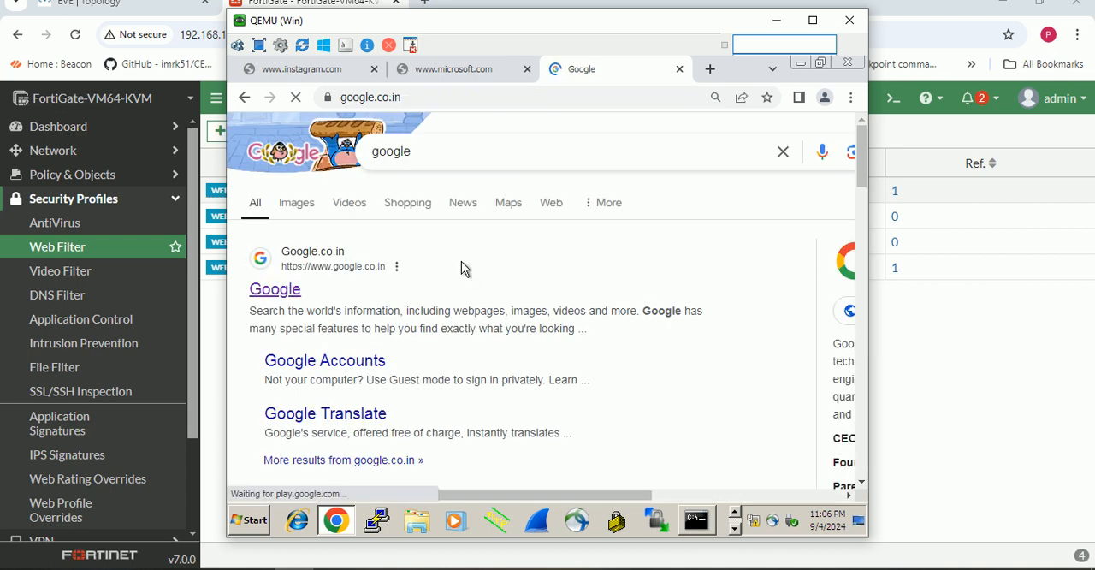
text(cr)
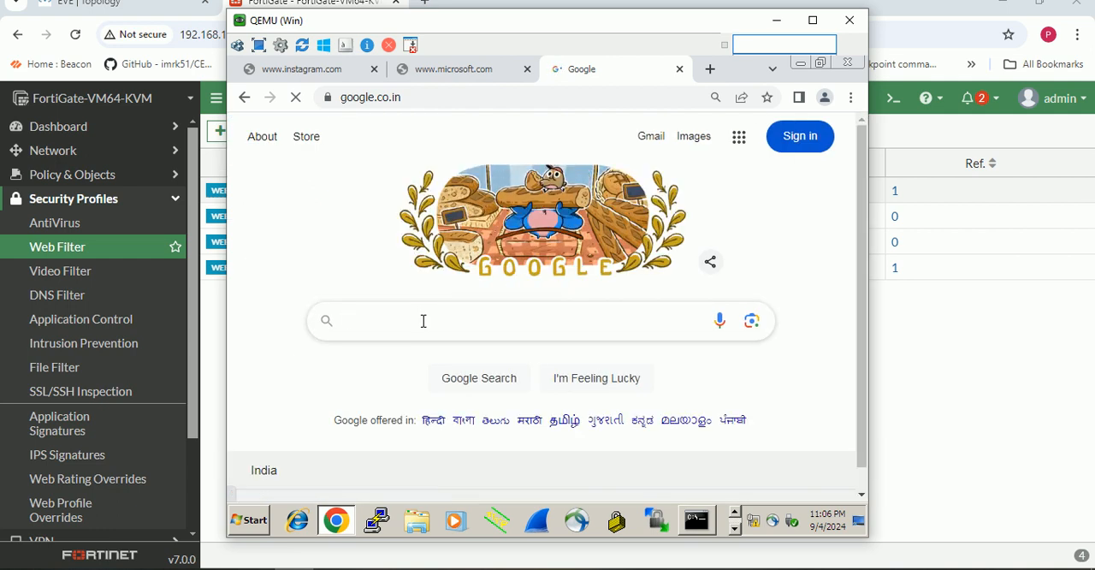
text(icket)
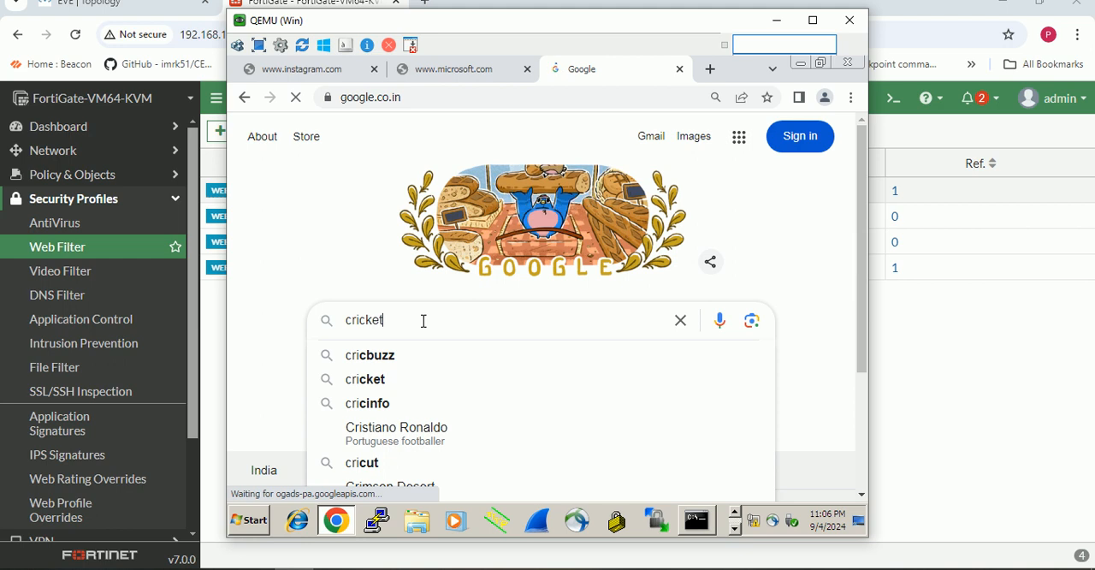
key(Return)
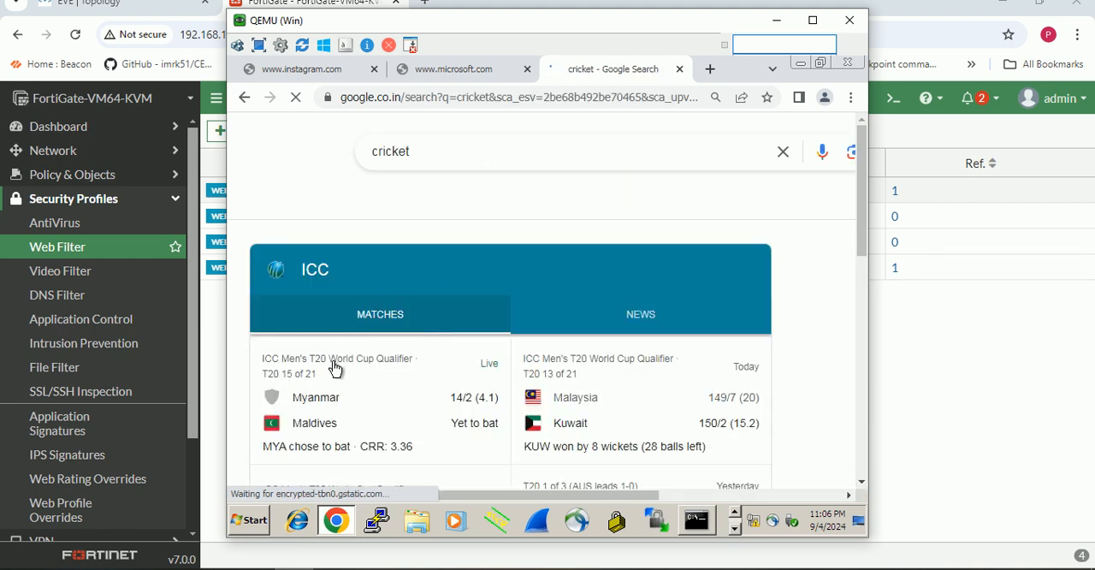
scroll(432, 341, down, 3)
scroll(436, 338, down, 5)
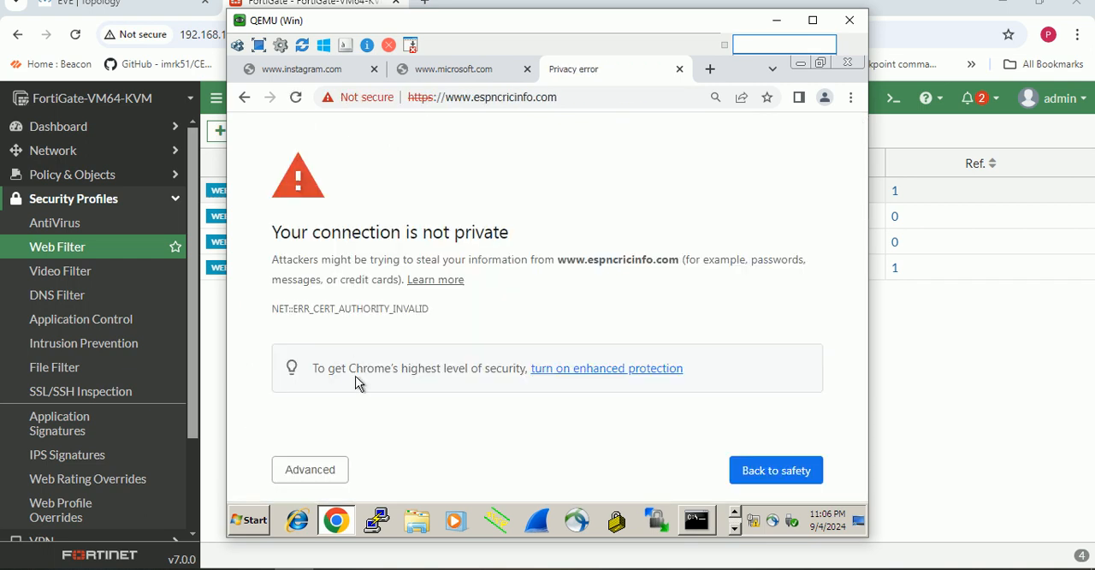
click(315, 469)
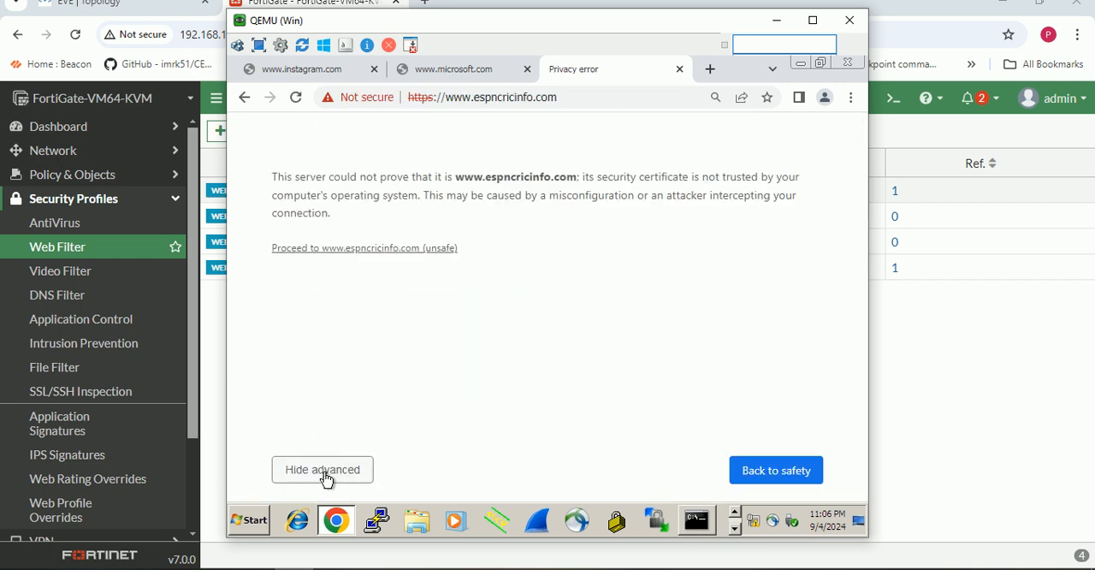
click(382, 248)
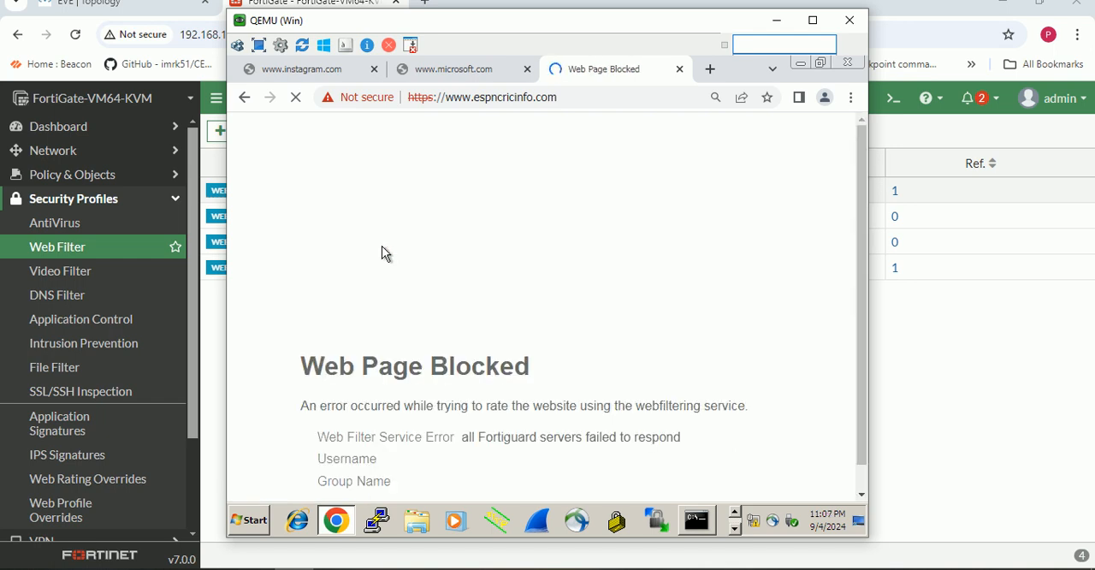
scroll(390, 274, down, 1)
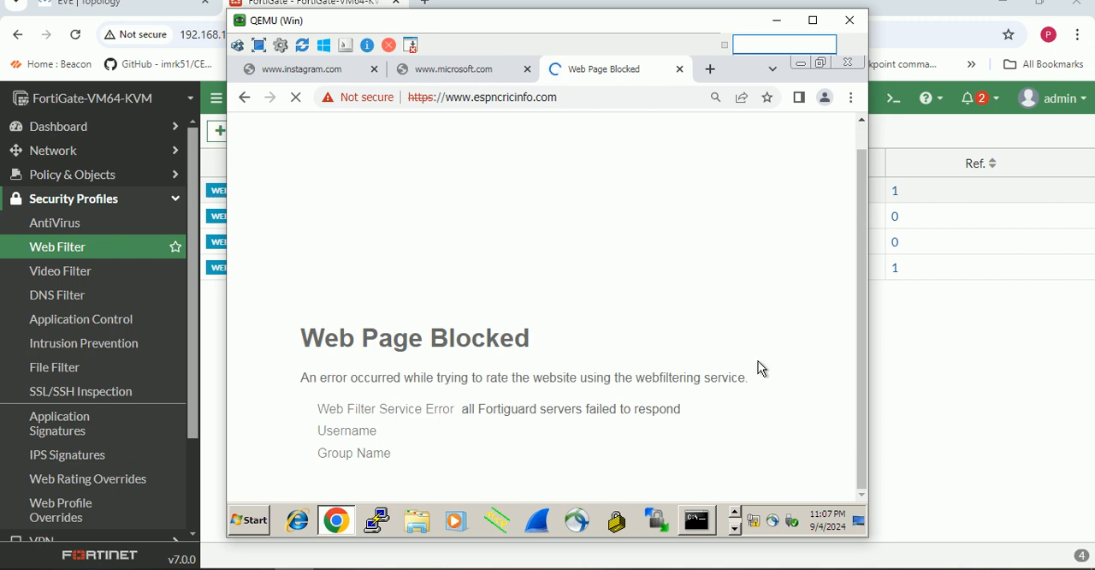
drag(860, 235, 863, 283)
- Return to the Google home page and search for "sport sites"
click(246, 103)
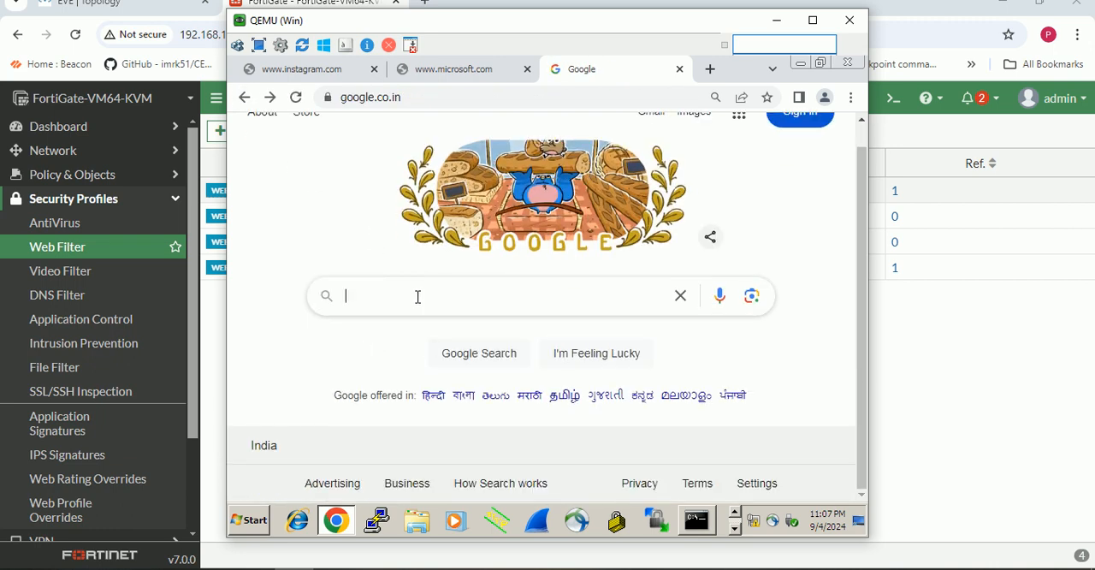
click(418, 296)
text(spo)
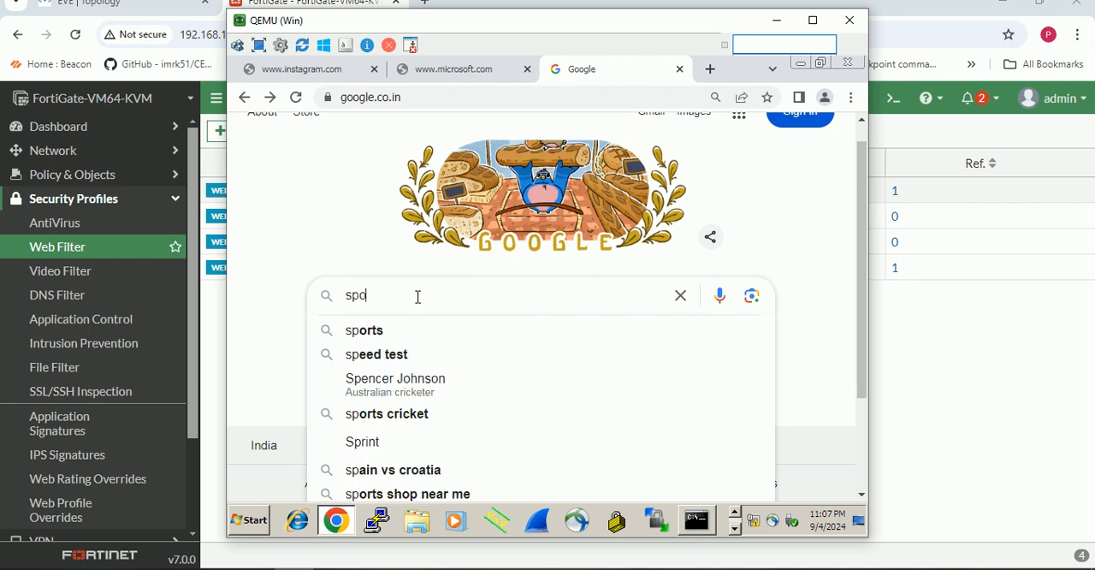
text(rt si)
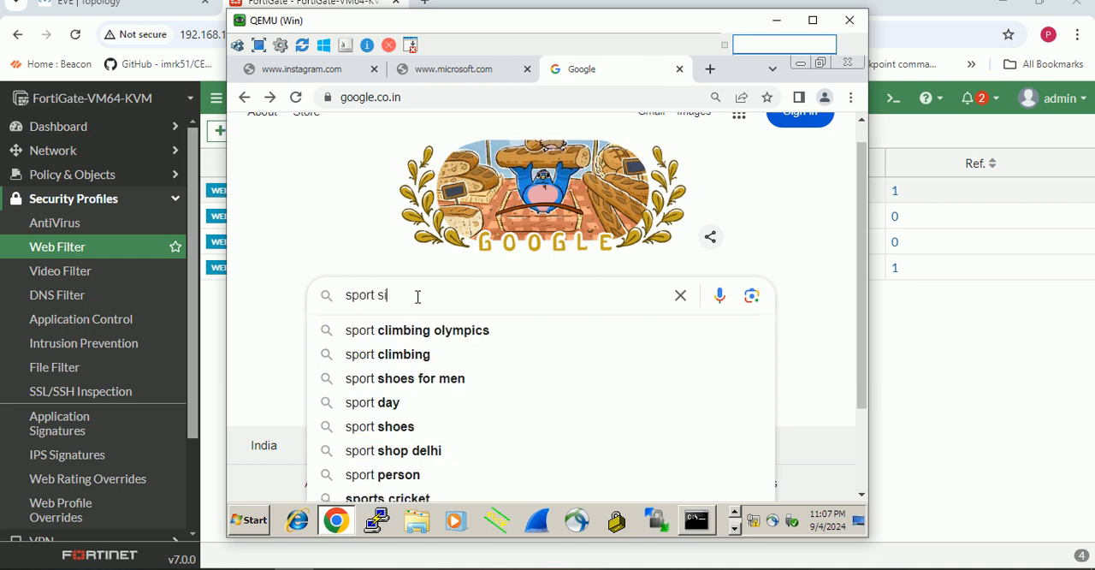
text(tes')
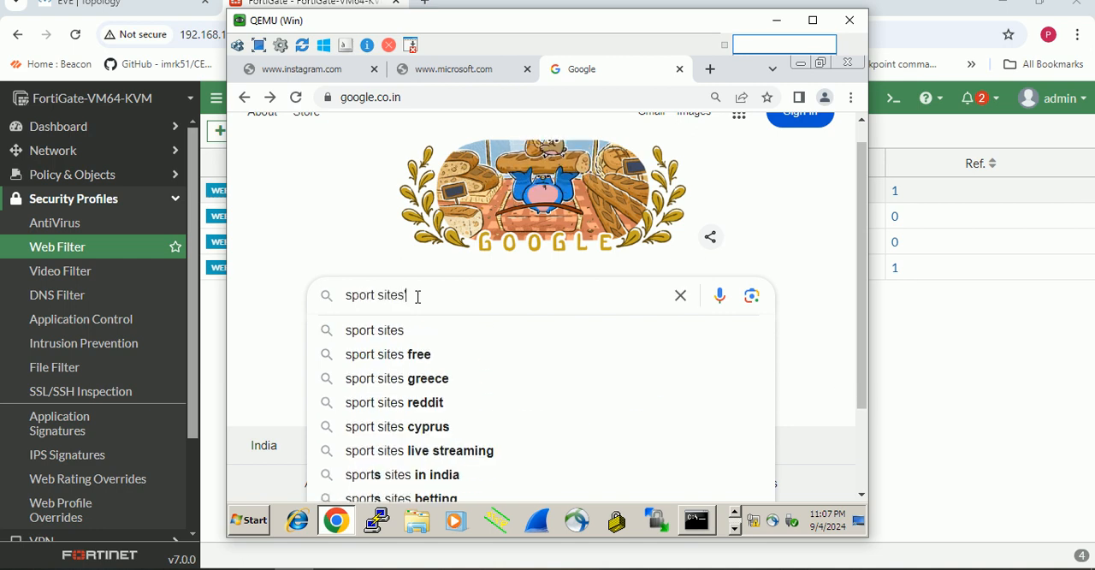
click(394, 336)
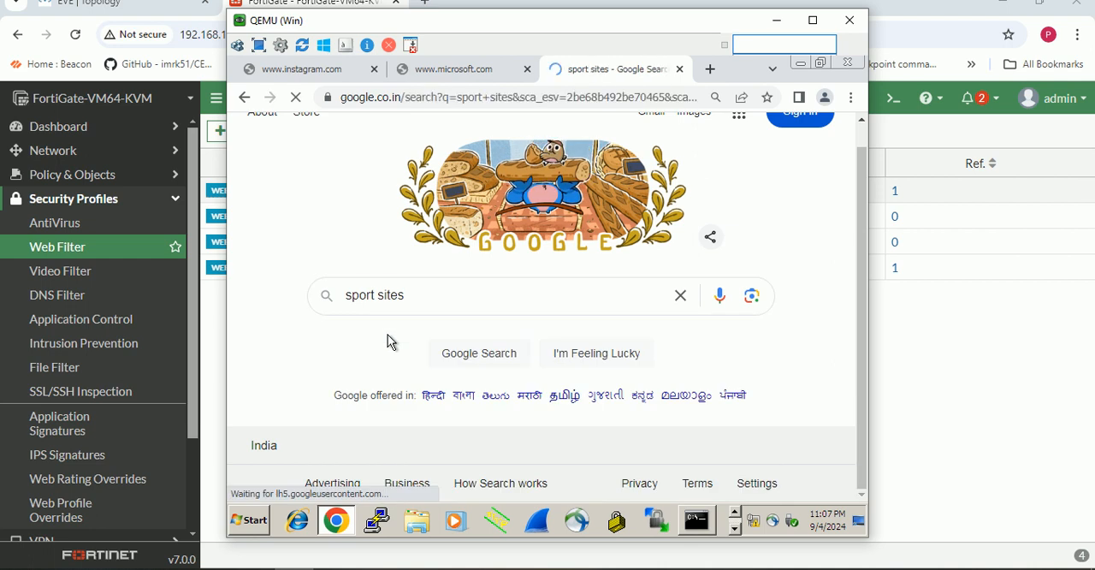
scroll(386, 338, down, 4)
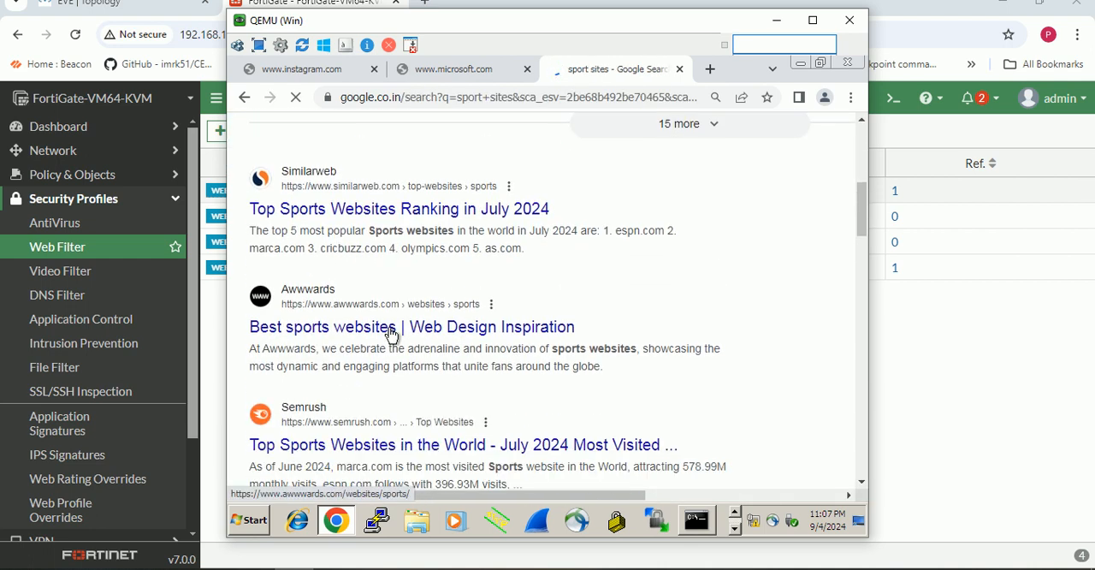
scroll(350, 329, down, 4)
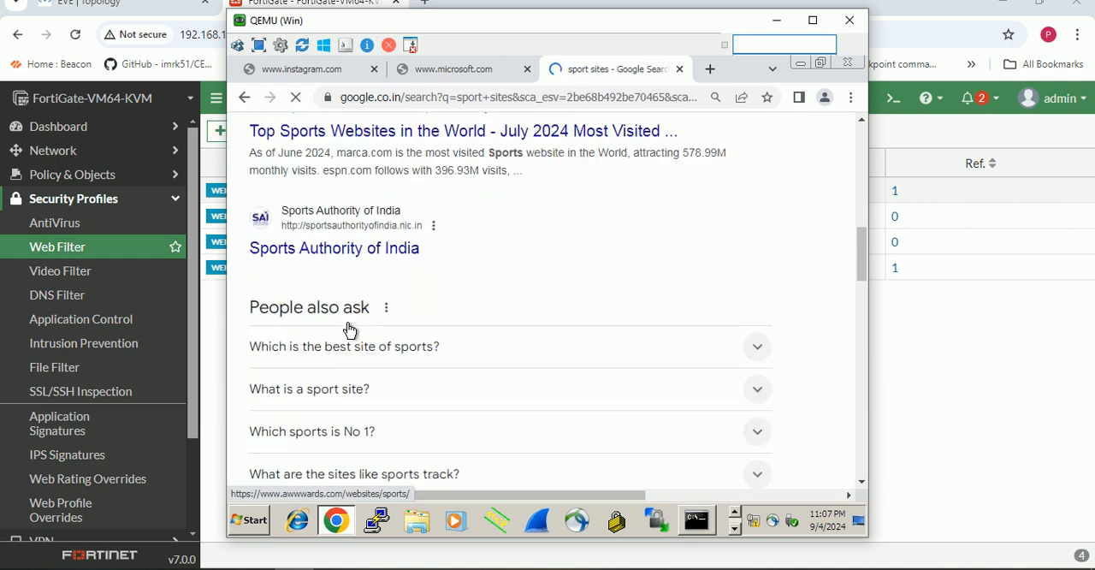
scroll(377, 324, down, 4)
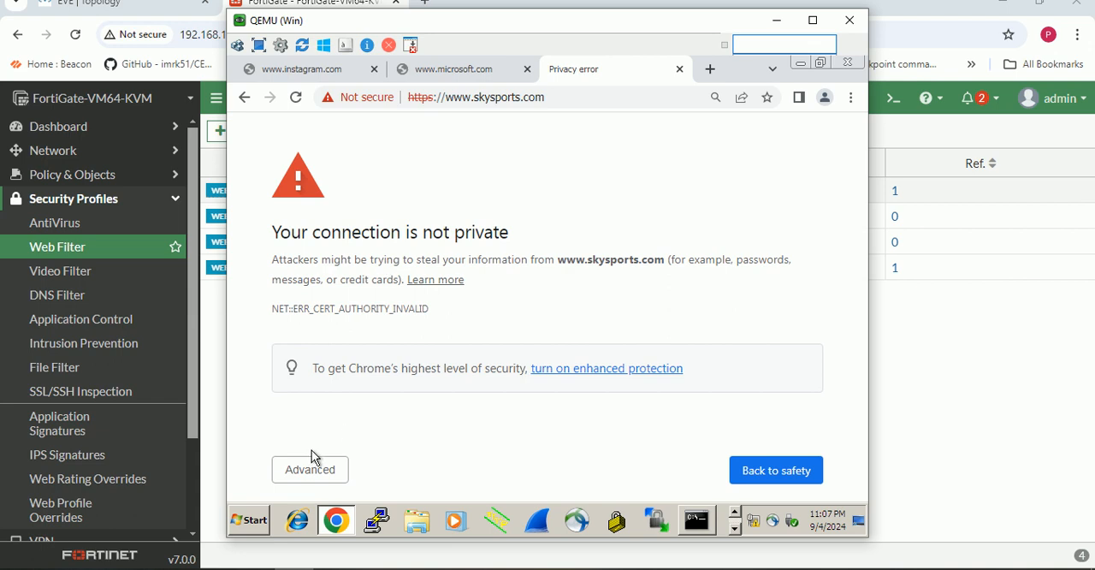
click(311, 472)
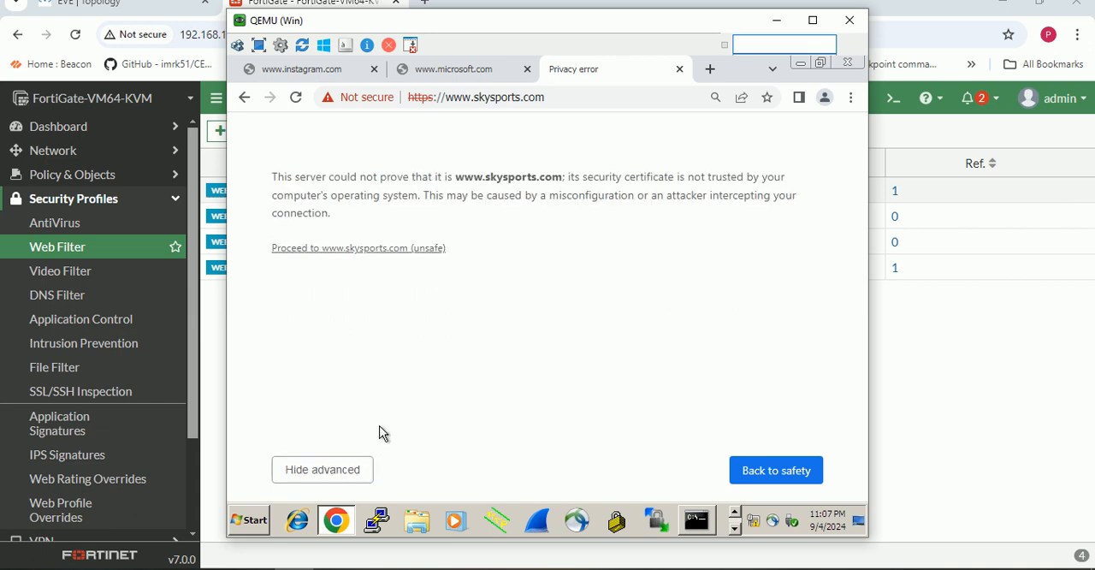
click(396, 248)
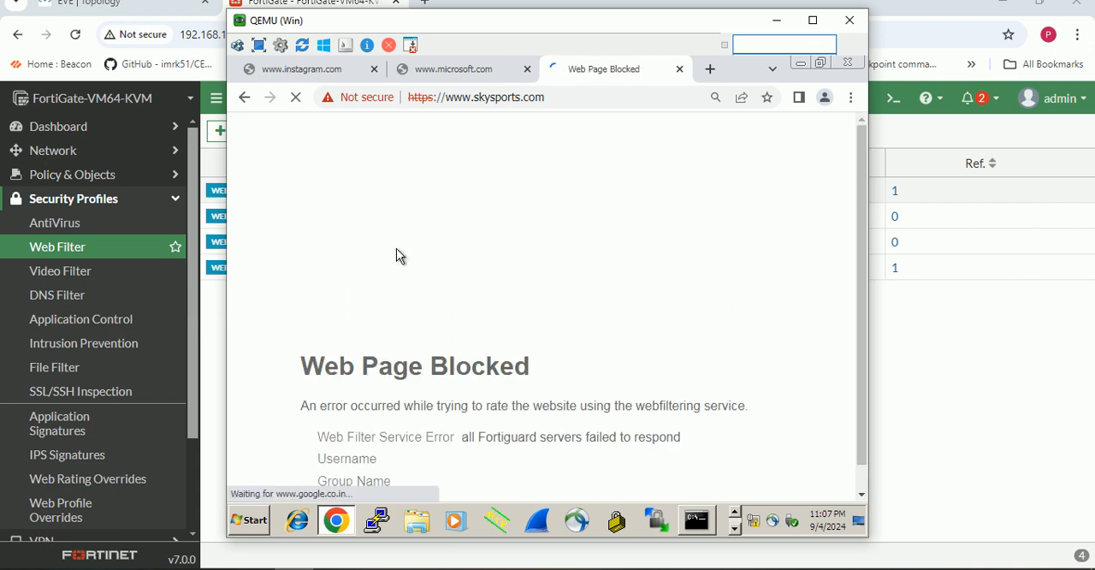
scroll(432, 308, down, 1)
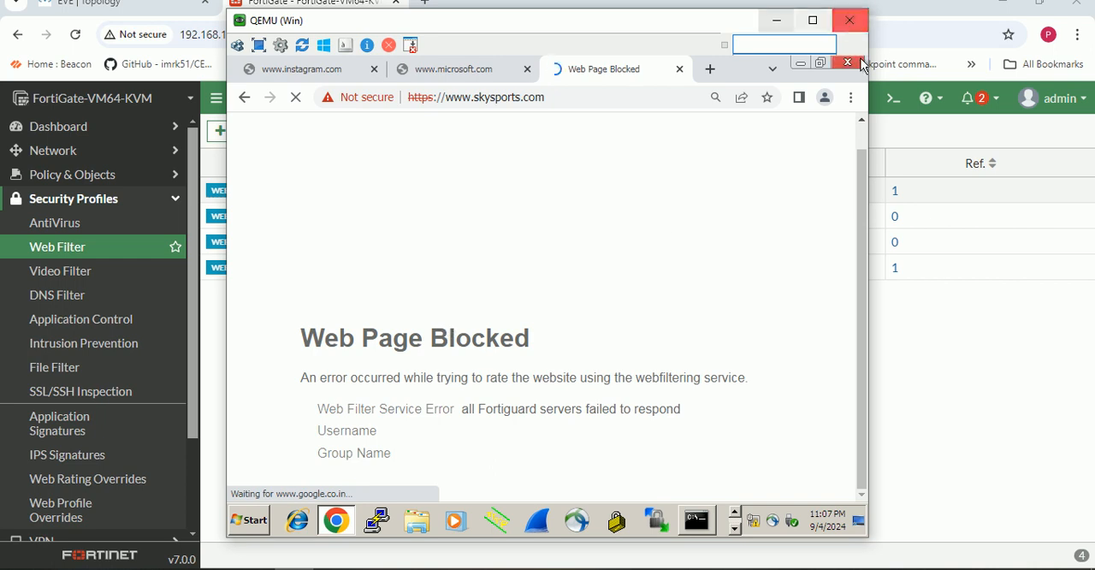
- Return to the FortiGate console, turn off blocking of malicious URLs discovered by FortiSandbox in the My_WEB-Profile web filter and save the profile
click(776, 20)
double_click(309, 190)
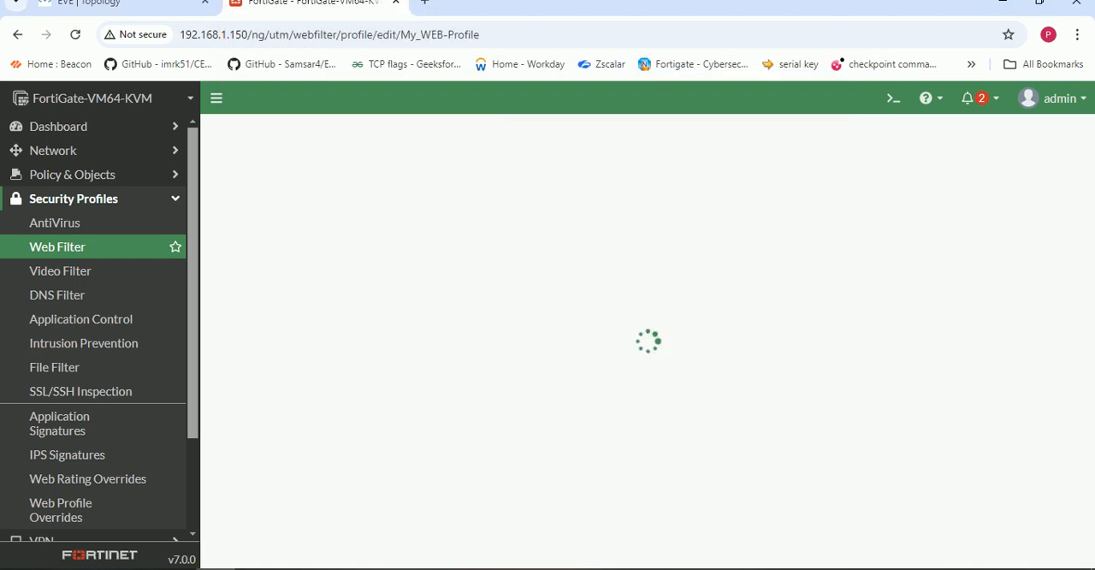
scroll(471, 342, down, 5)
scroll(490, 324, down, 2)
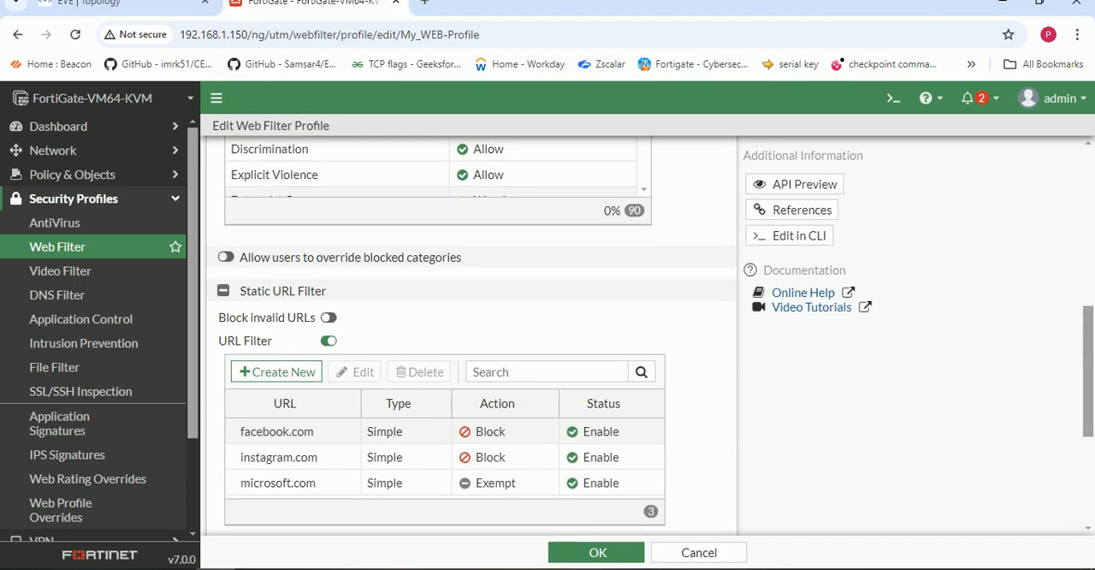
scroll(490, 323, down, 4)
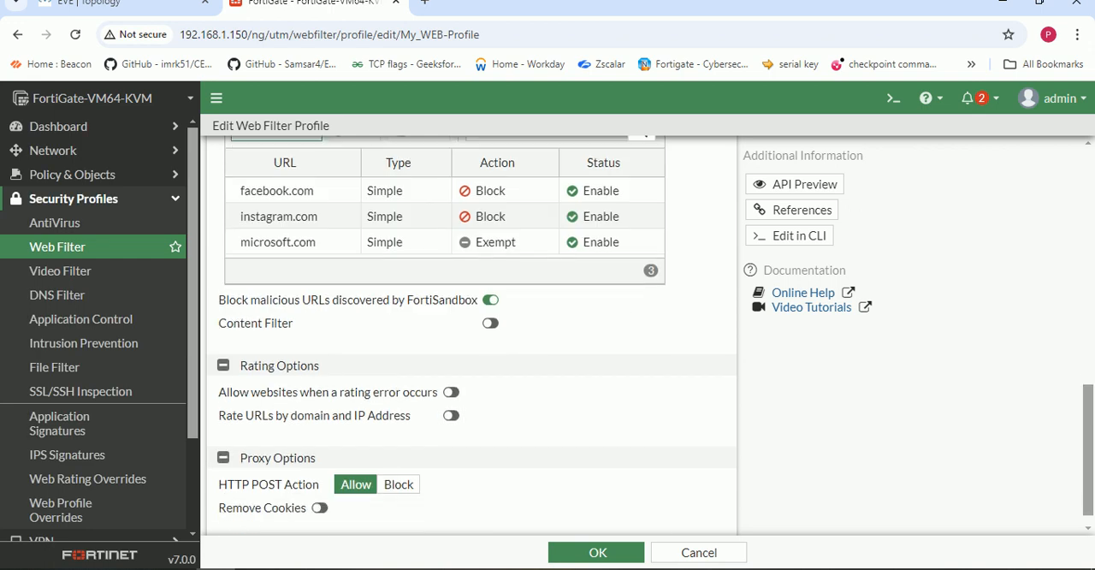
scroll(471, 342, down, 1)
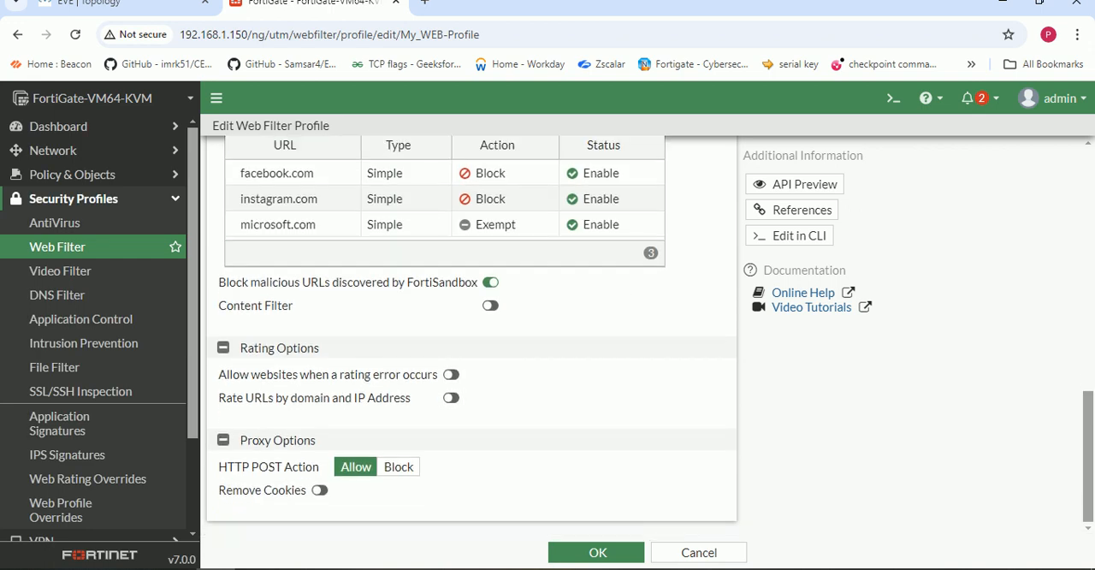
scroll(451, 397, up, 2)
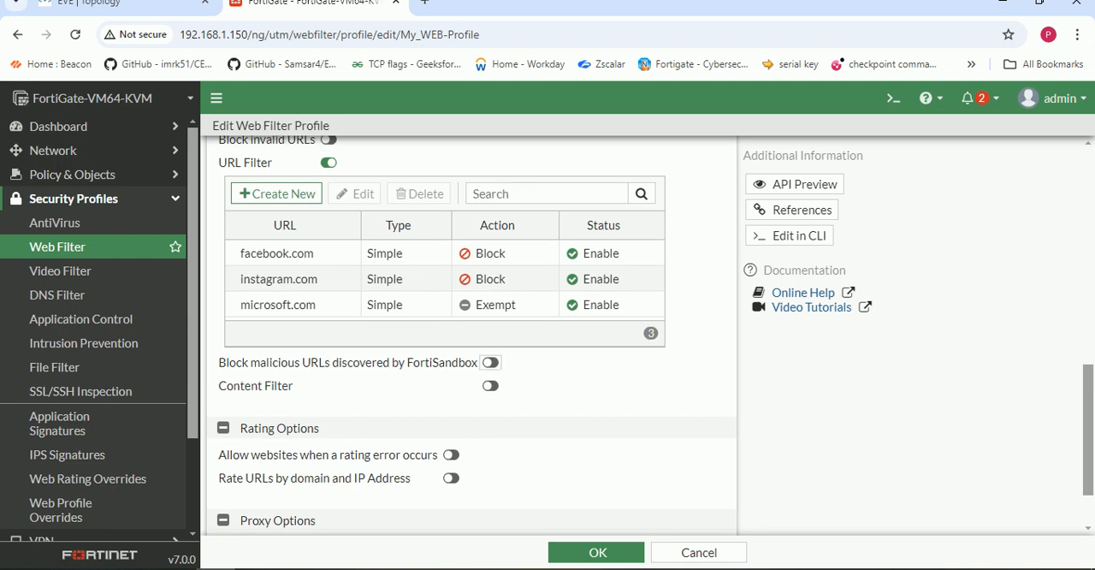
scroll(470, 342, up, 4)
scroll(471, 342, up, 12)
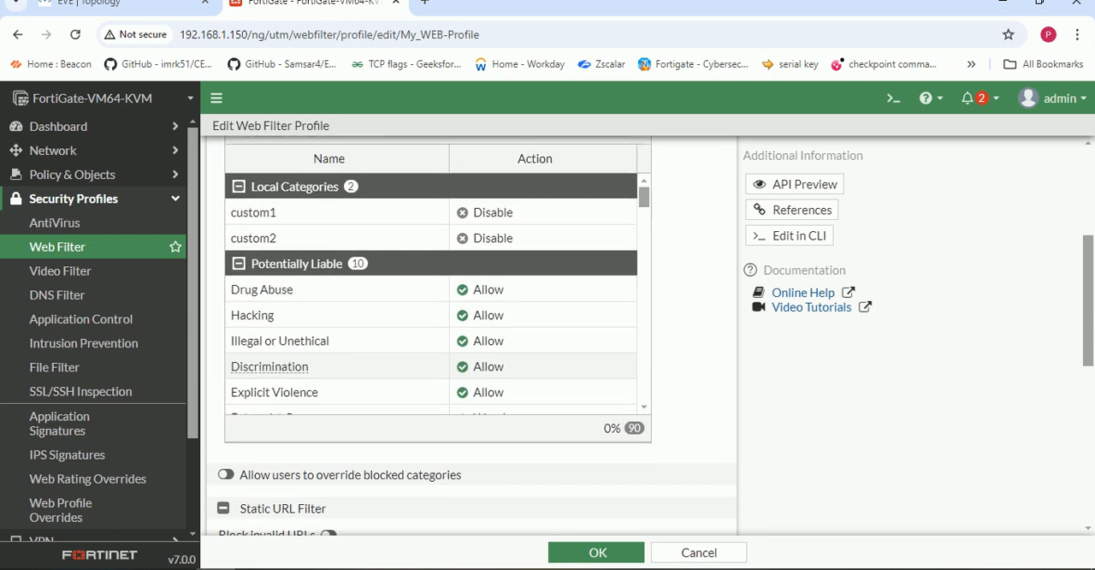
scroll(470, 342, down, 10)
click(597, 552)
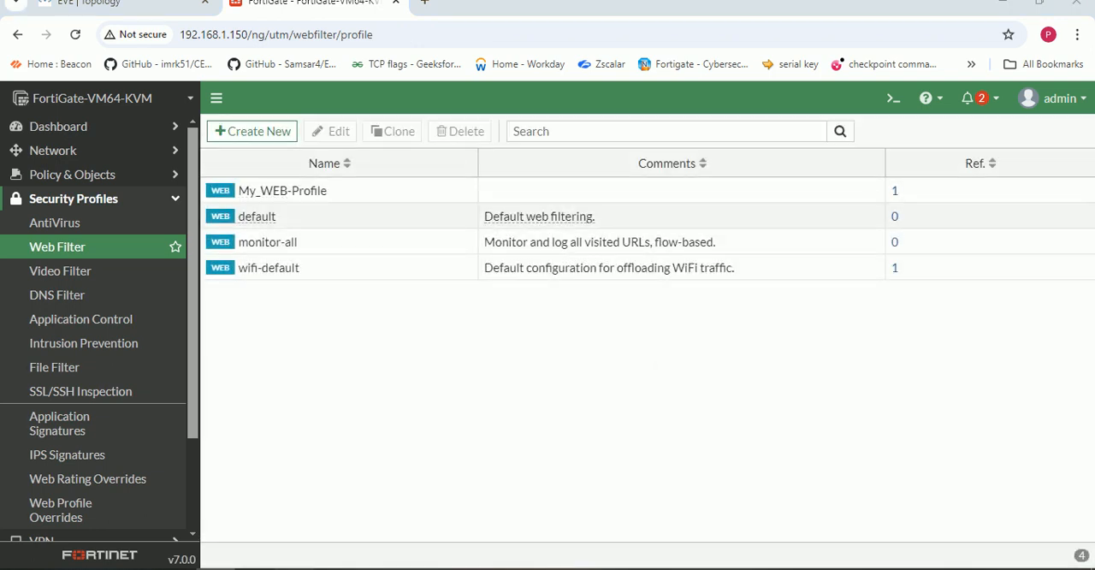
key(alt+Tab)
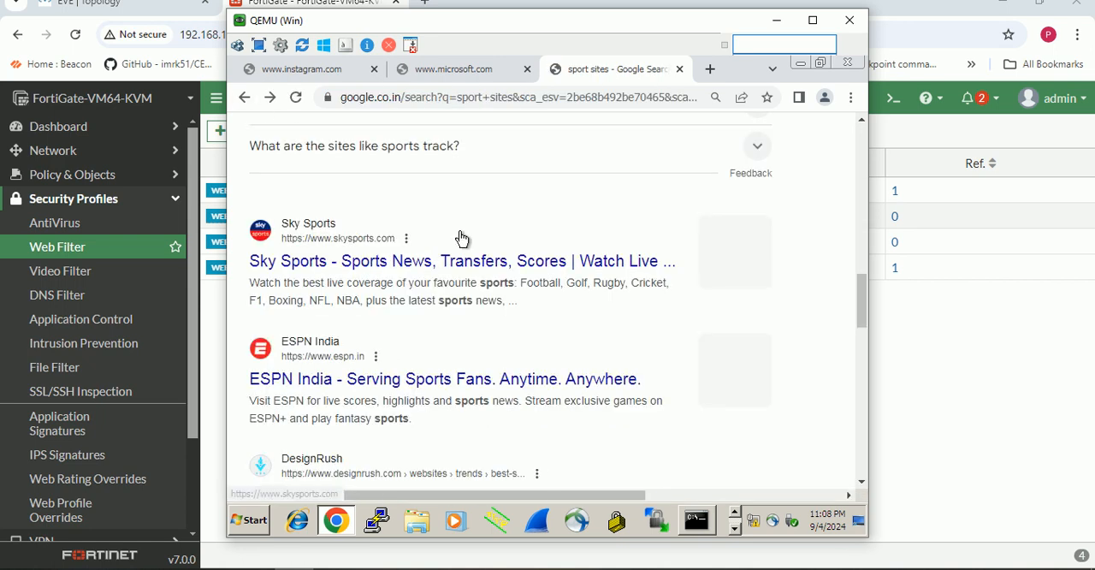
click(347, 381)
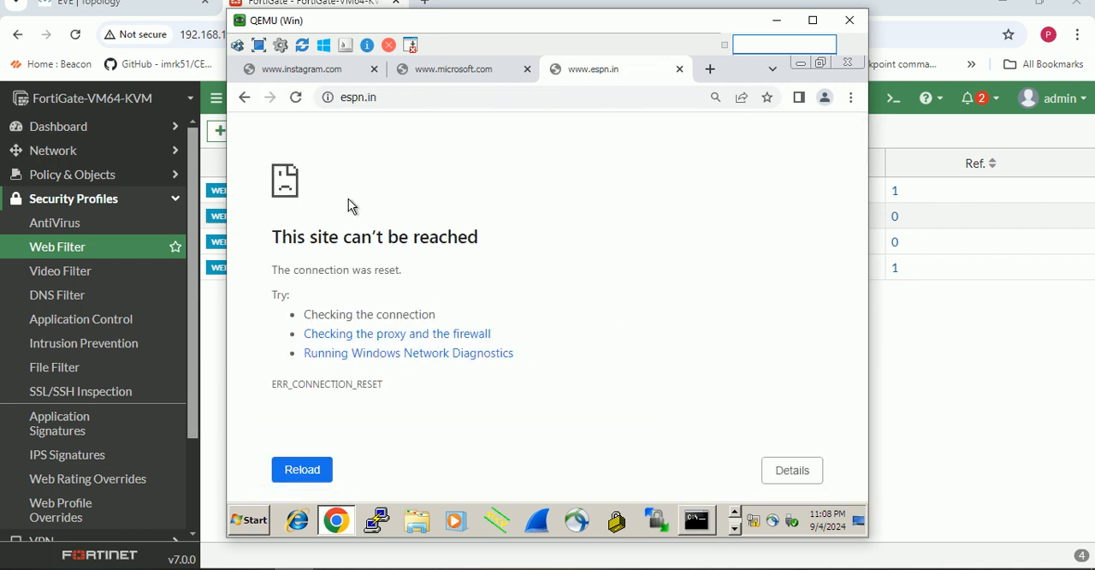
click(245, 97)
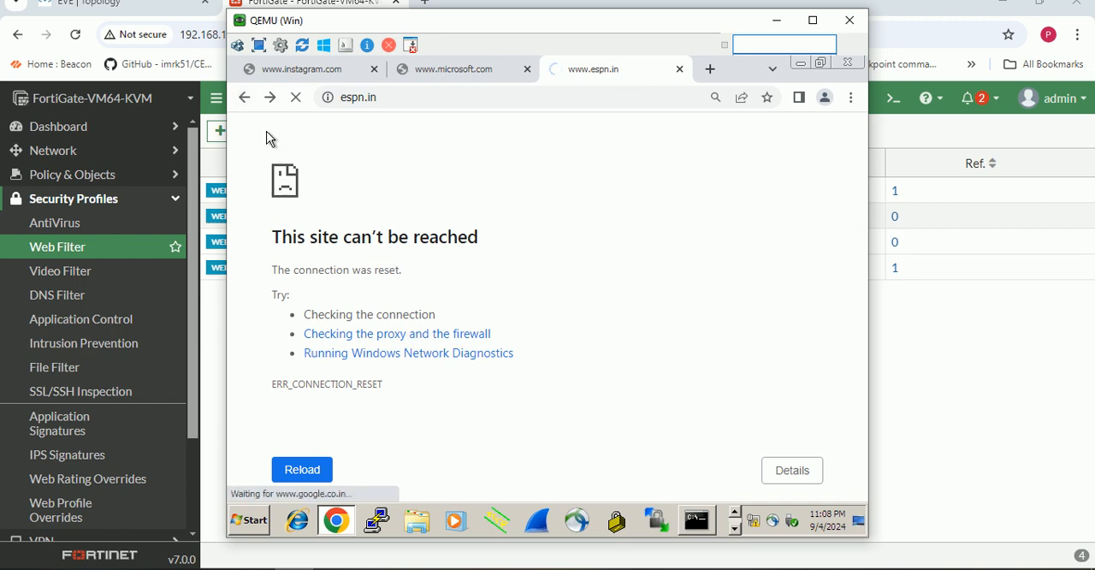
click(246, 99)
click(679, 68)
click(635, 69)
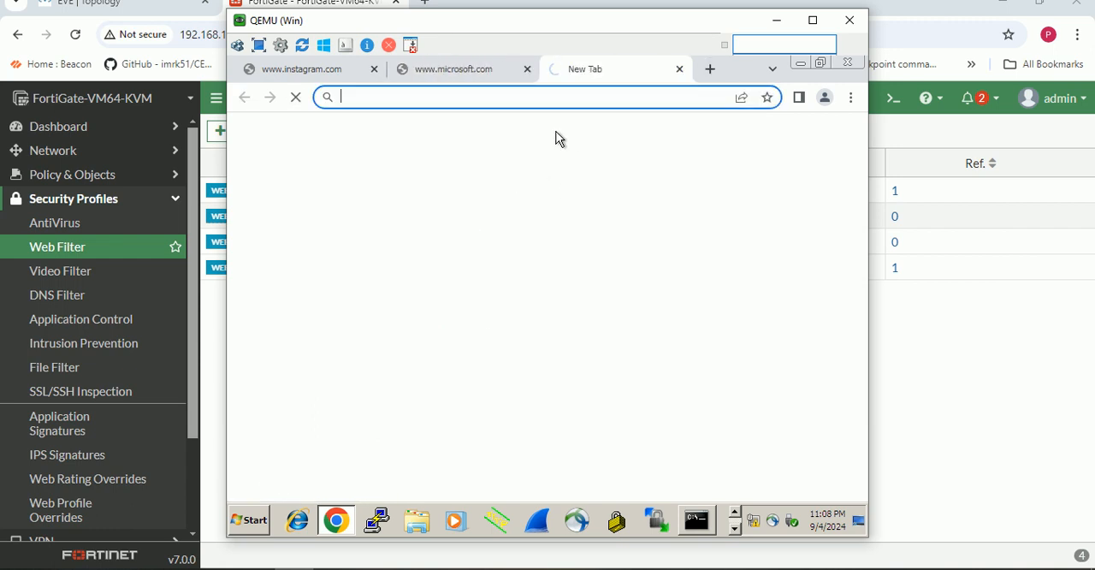
text(goo)
key(Return)
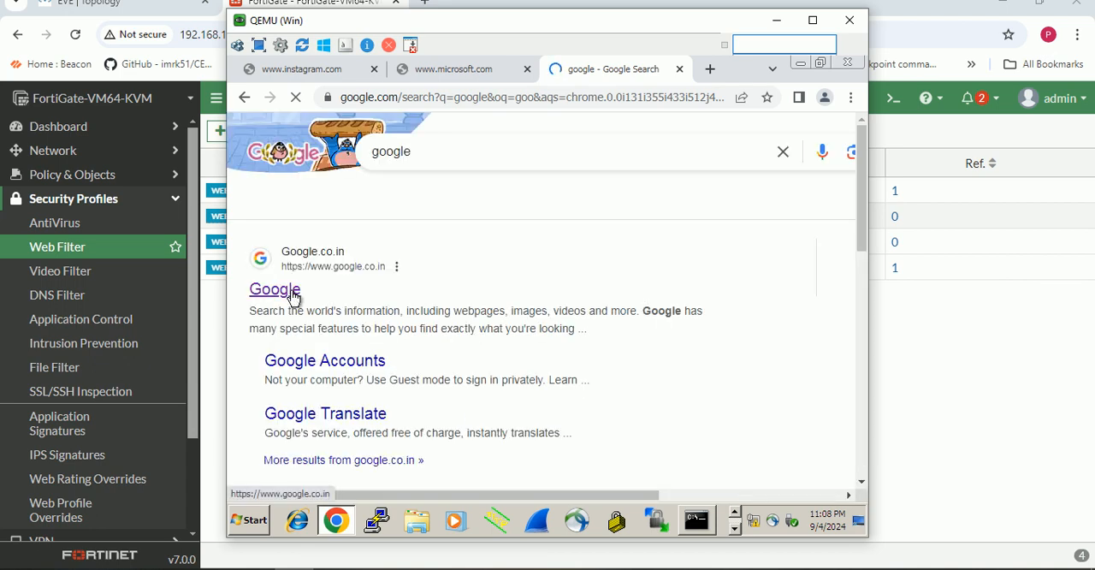
click(275, 290)
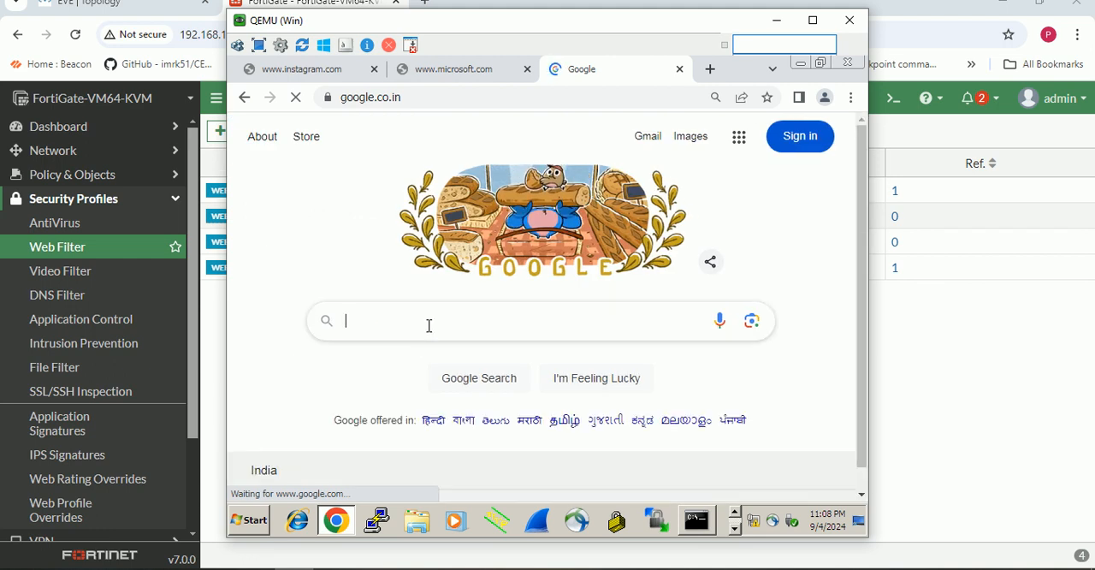
- Search Google for "sport streaming sites" and look through the results
text(sport)
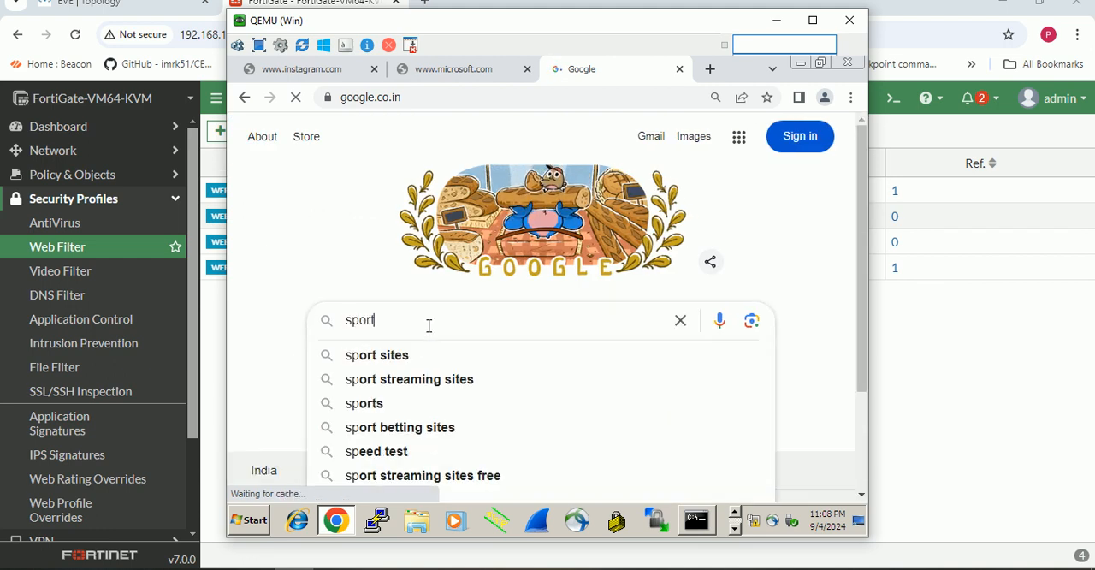
click(387, 382)
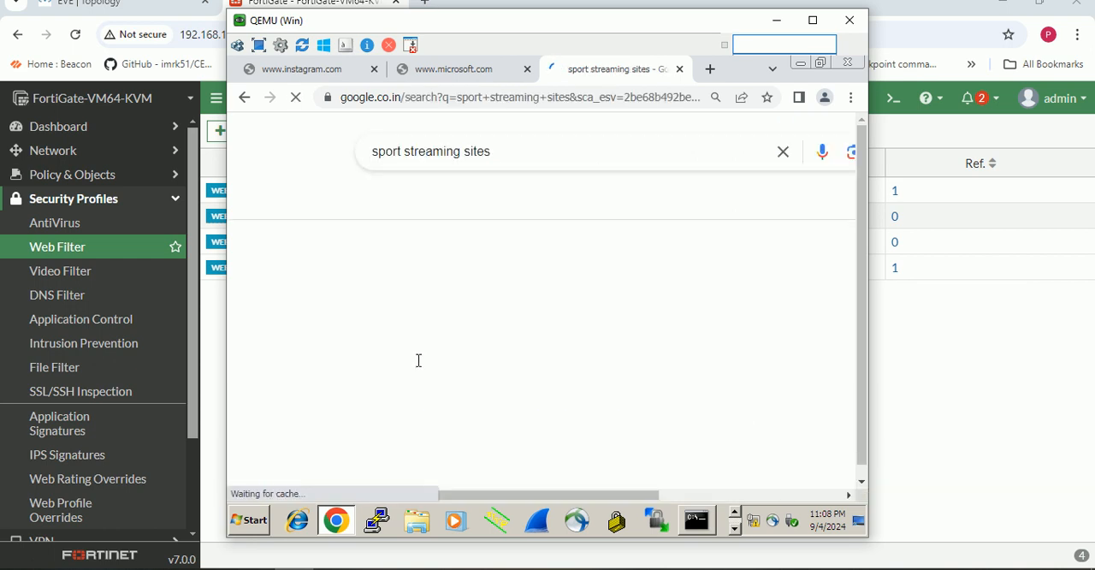
scroll(403, 353, down, 3)
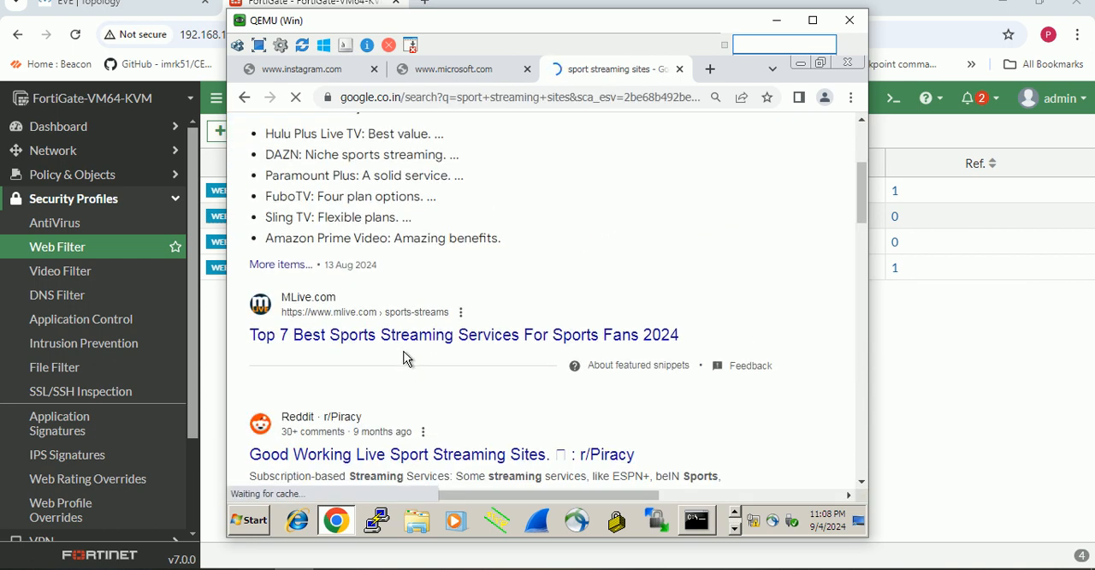
scroll(387, 335, down, 5)
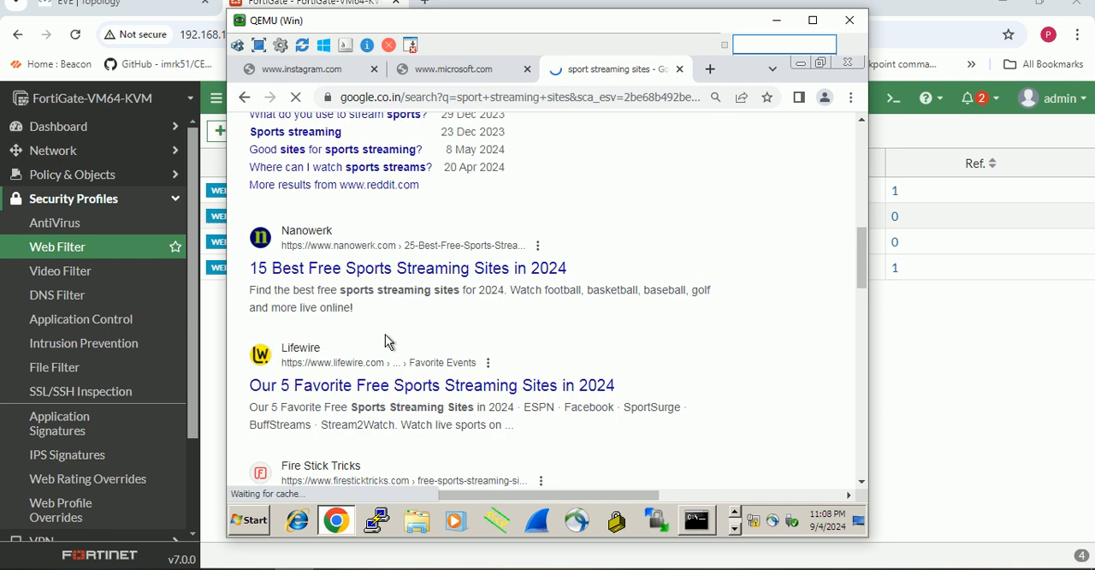
scroll(385, 341, down, 5)
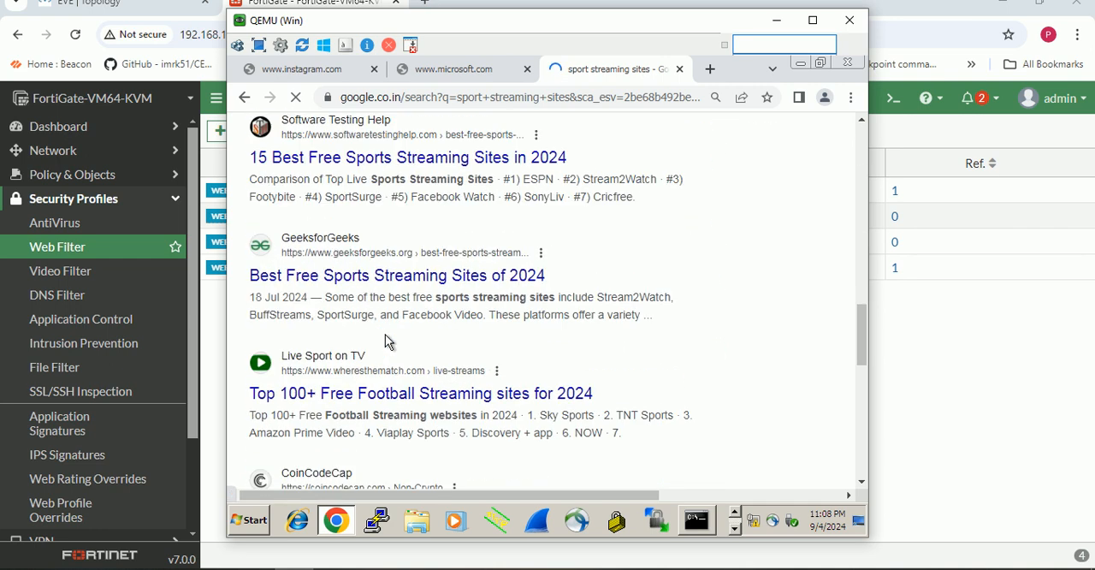
scroll(432, 308, up, 12)
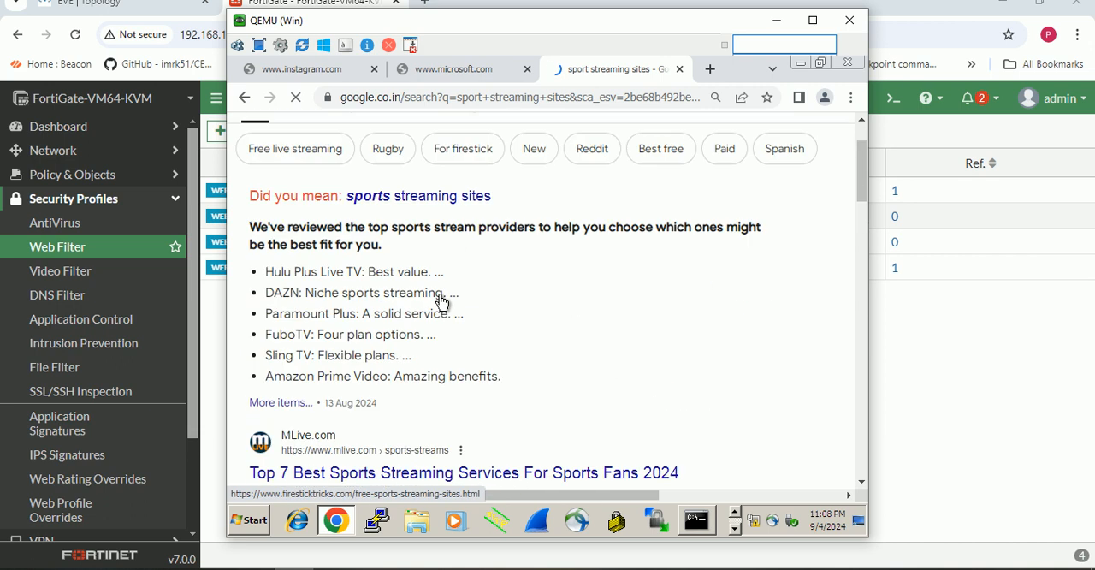
- Repeat the search for "sport streaming sites" and scan the results for a sports site to test
click(519, 150)
key(BackSpace)
key(BackSpace)
key(BackSpace)
key(BackSpace)
key(BackSpace)
key(BackSpace)
key(BackSpace)
key(BackSpace)
key(BackSpace)
key(BackSpace)
key(BackSpace)
key(BackSpace)
key(BackSpace)
key(BackSpace)
key(BackSpace)
key(BackSpace)
key(BackSpace)
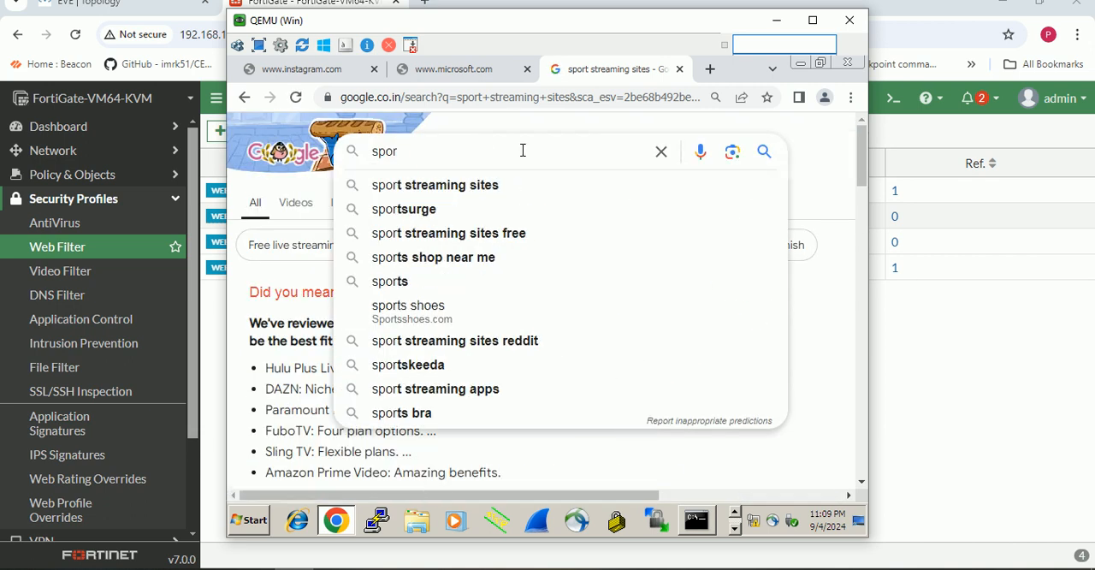
text(t)
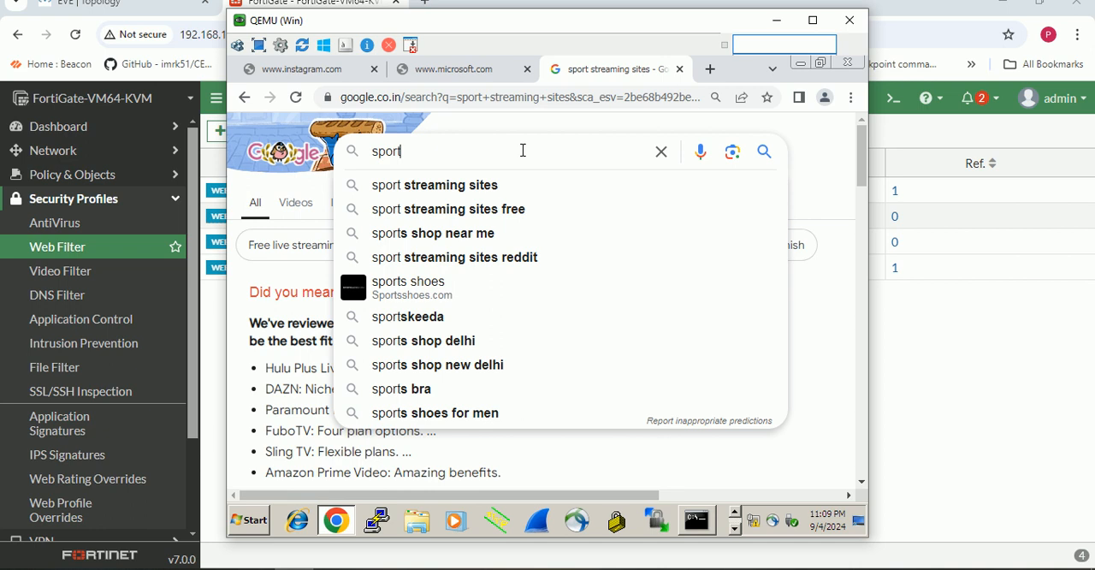
click(478, 190)
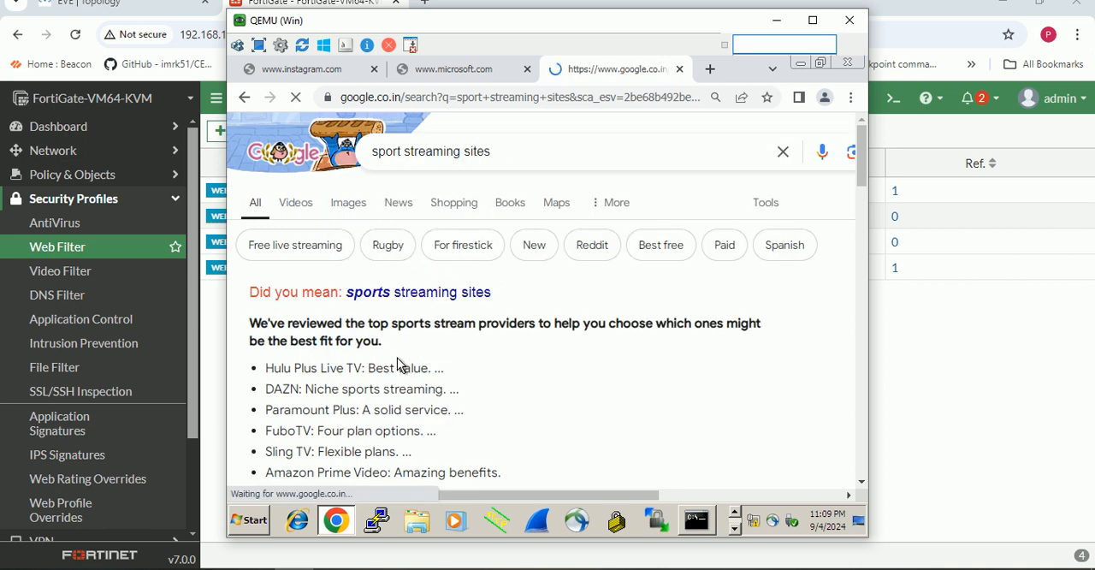
scroll(396, 362, down, 4)
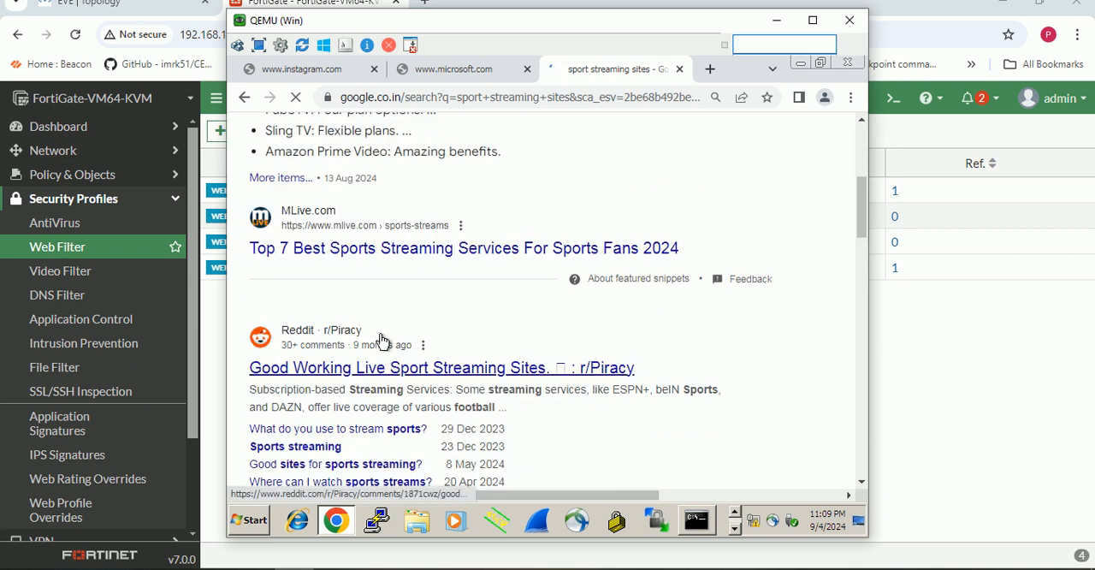
scroll(385, 351, down, 1)
scroll(418, 310, up, 6)
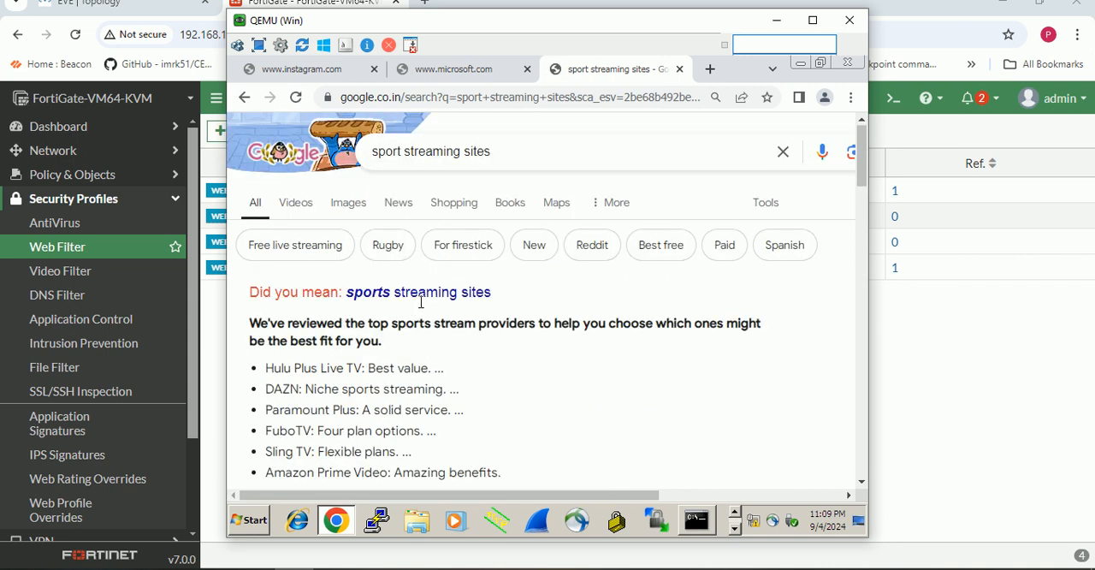
click(514, 152)
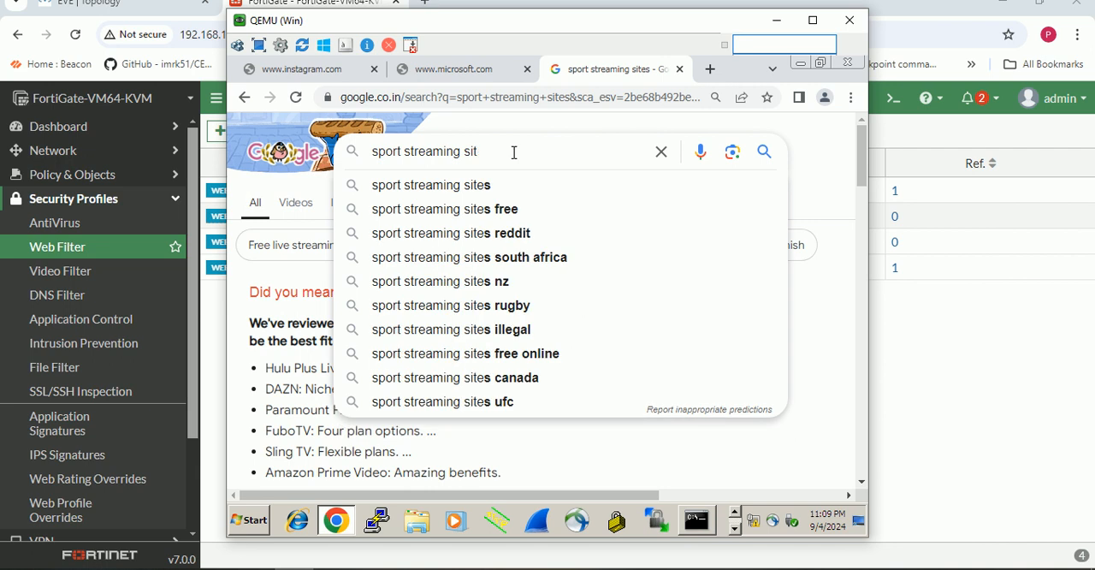
key(BackSpace)
key(BackSpace)
key(BackSpace)
key(BackSpace)
key(BackSpace)
key(BackSpace)
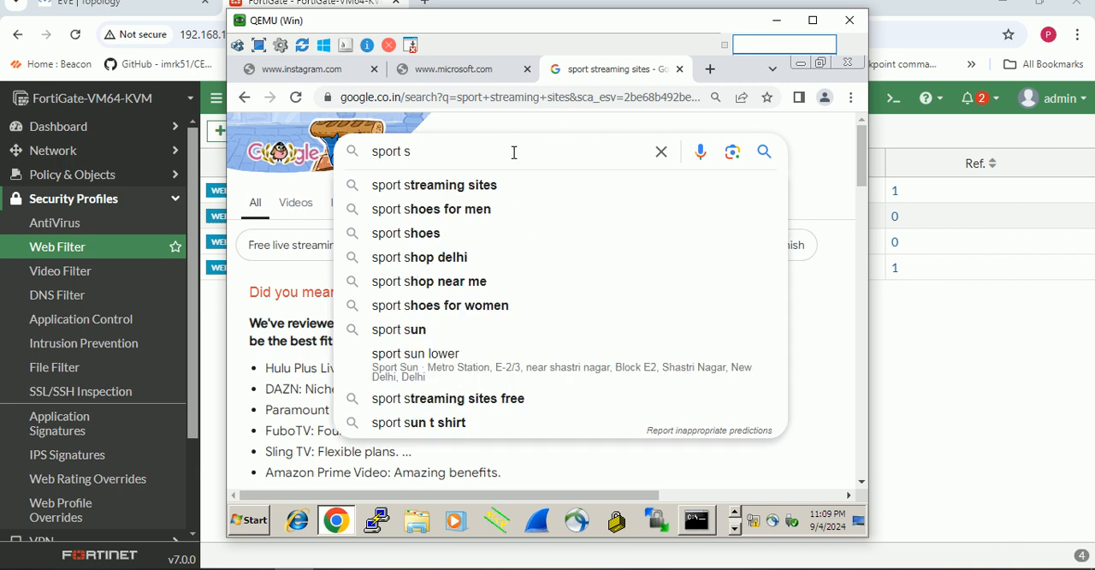
text(sites)
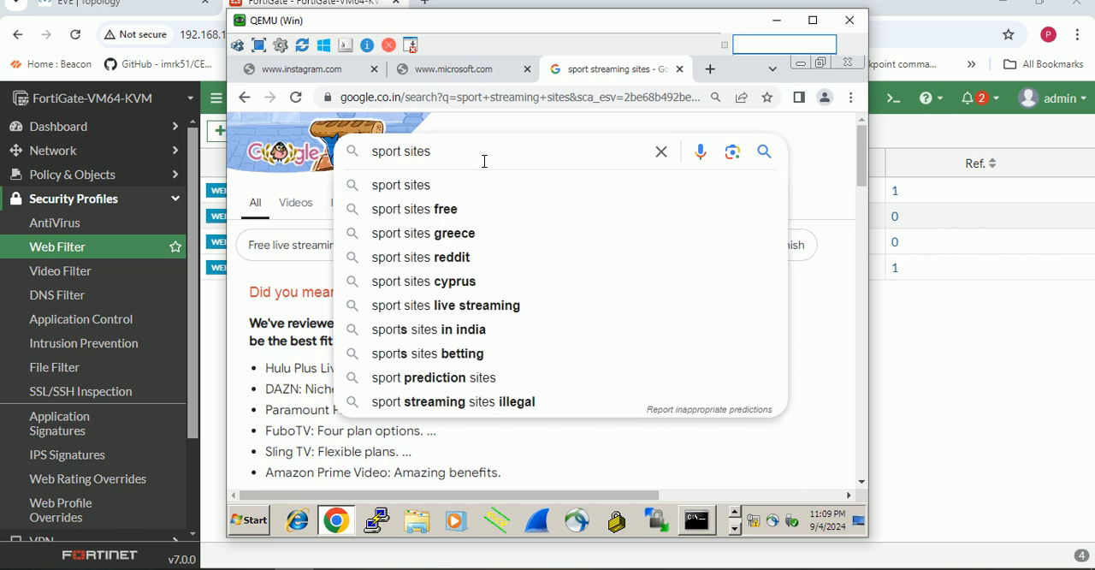
key(Return)
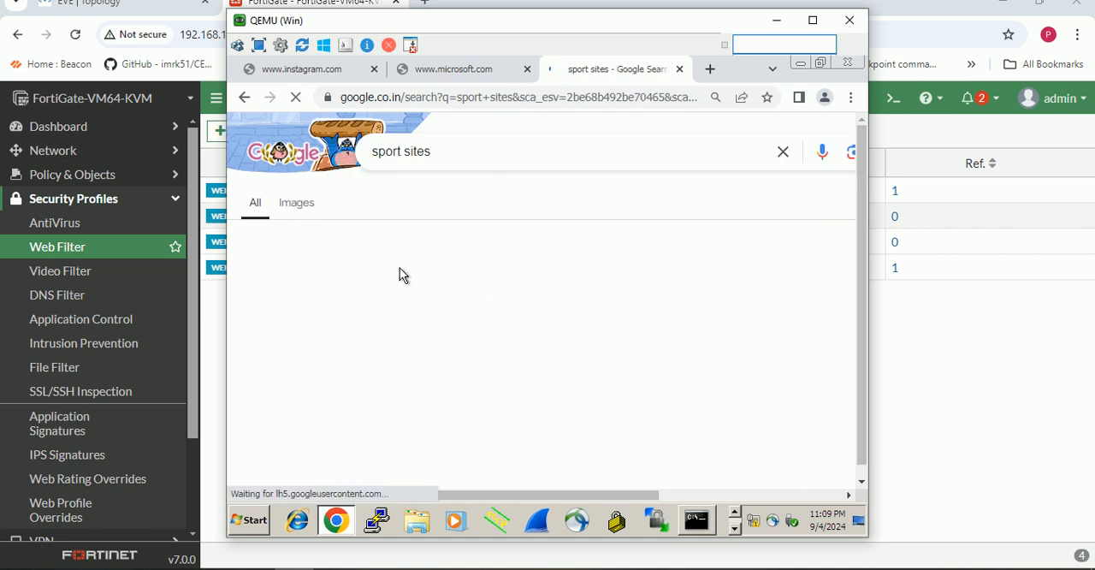
scroll(361, 306, down, 6)
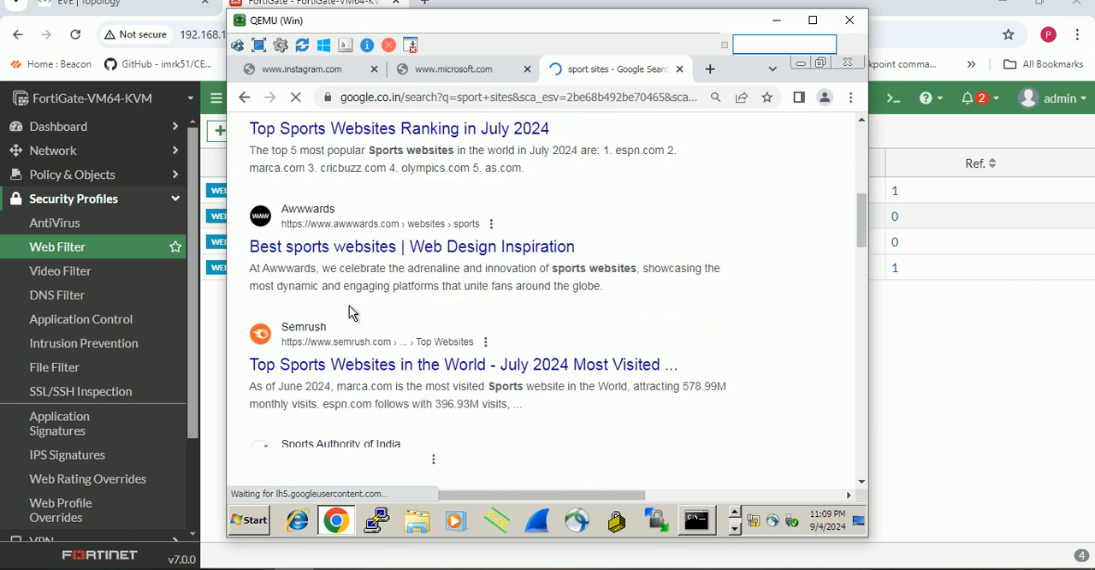
scroll(363, 325, up, 3)
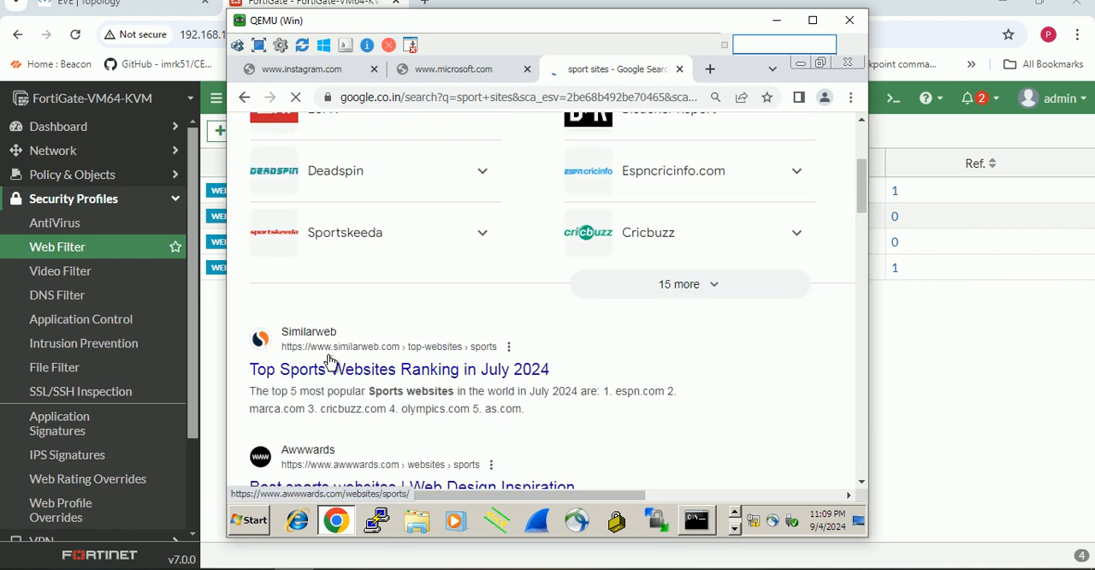
scroll(344, 343, down, 4)
scroll(345, 342, down, 7)
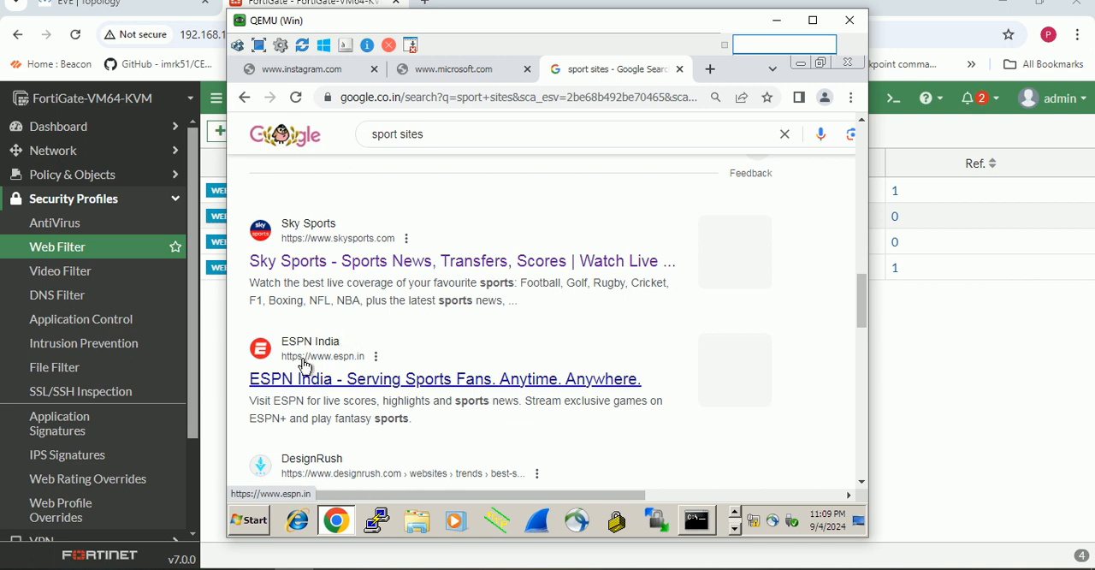
click(324, 263)
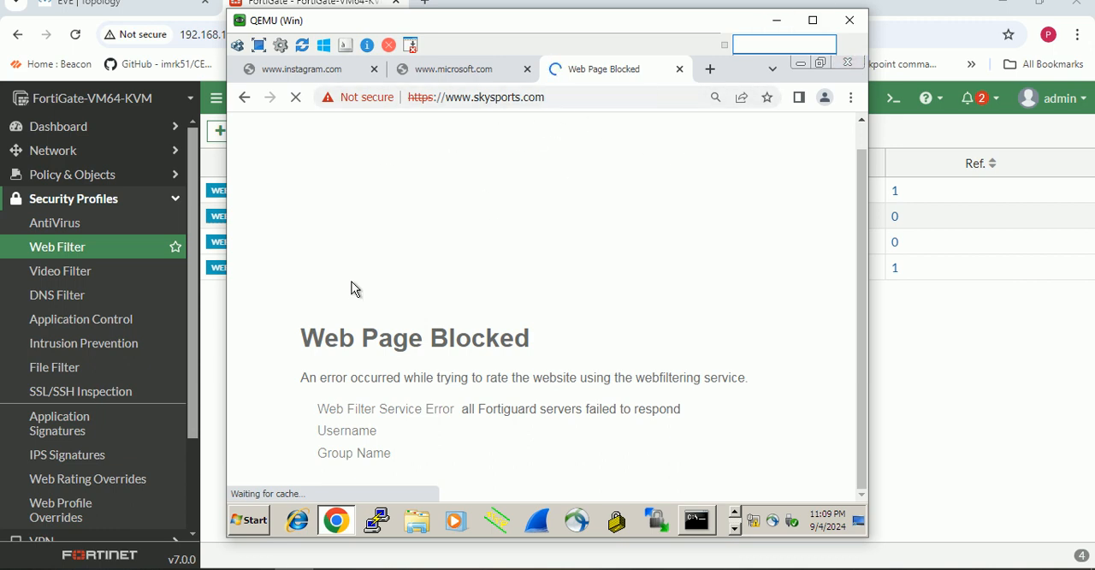
- Disable the FortiGuard category based filter in My_WEB-Profile, save the profile, and check skysports.com on the Windows client
click(299, 568)
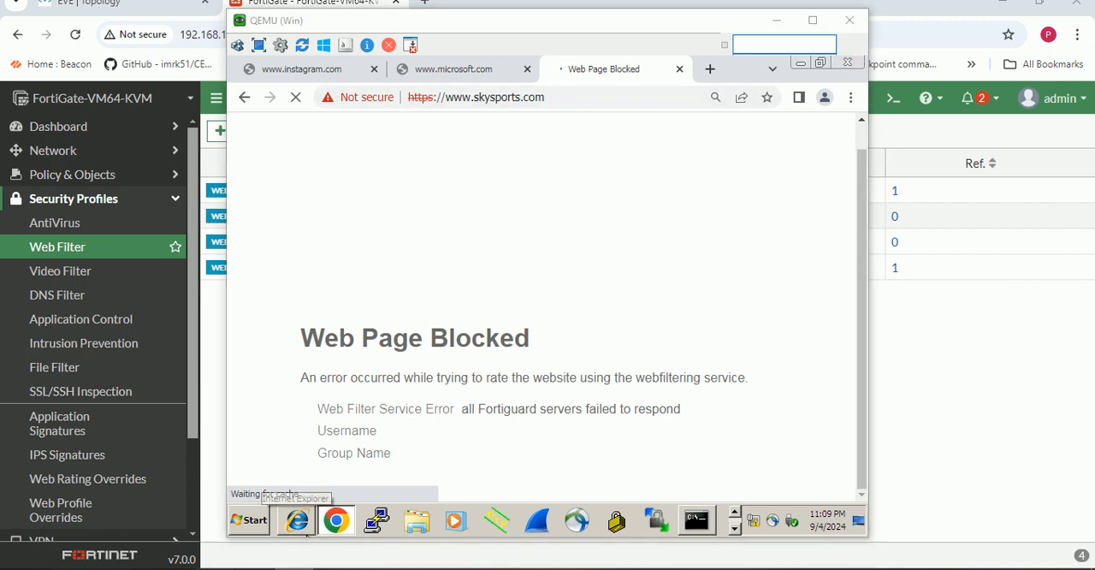
double_click(315, 191)
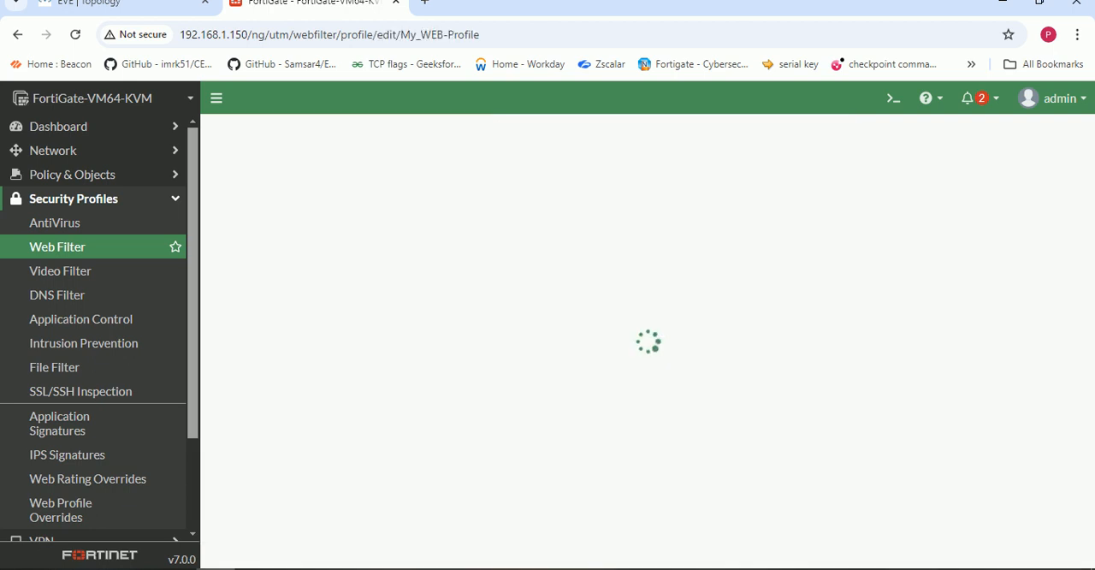
click(226, 253)
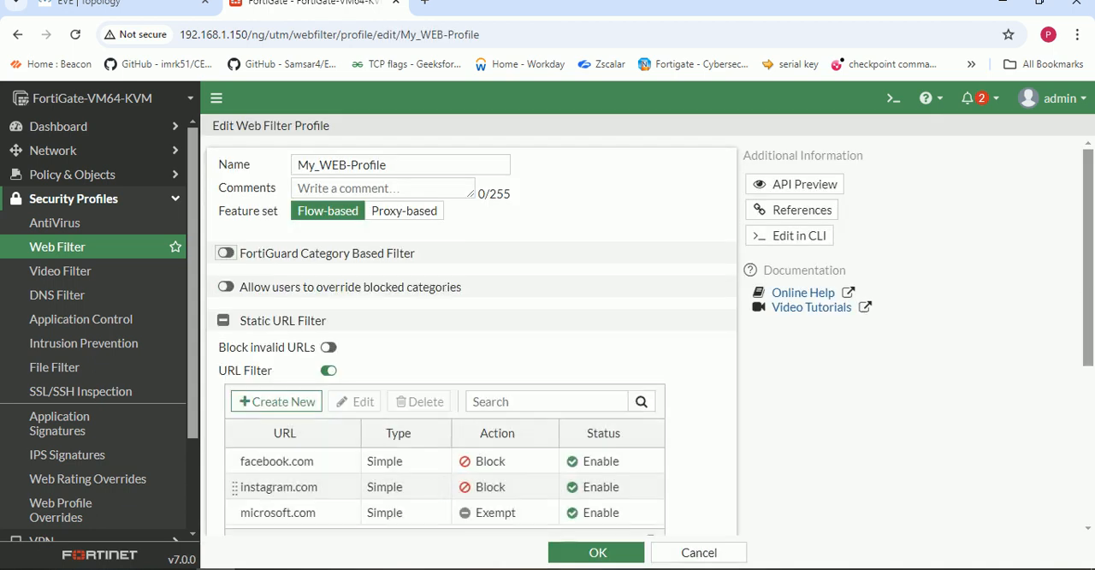
click(597, 552)
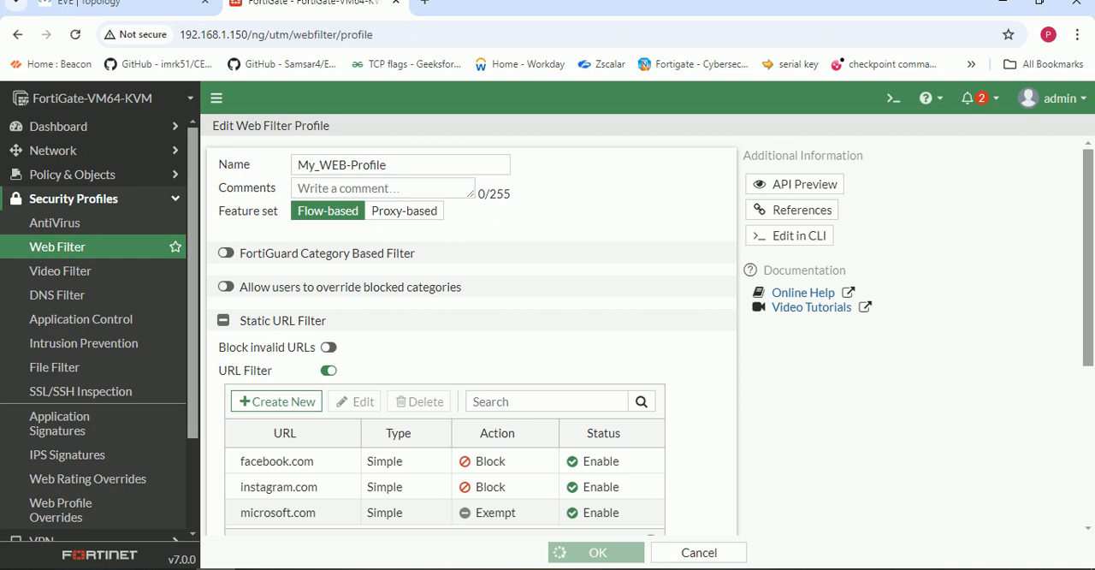
click(290, 568)
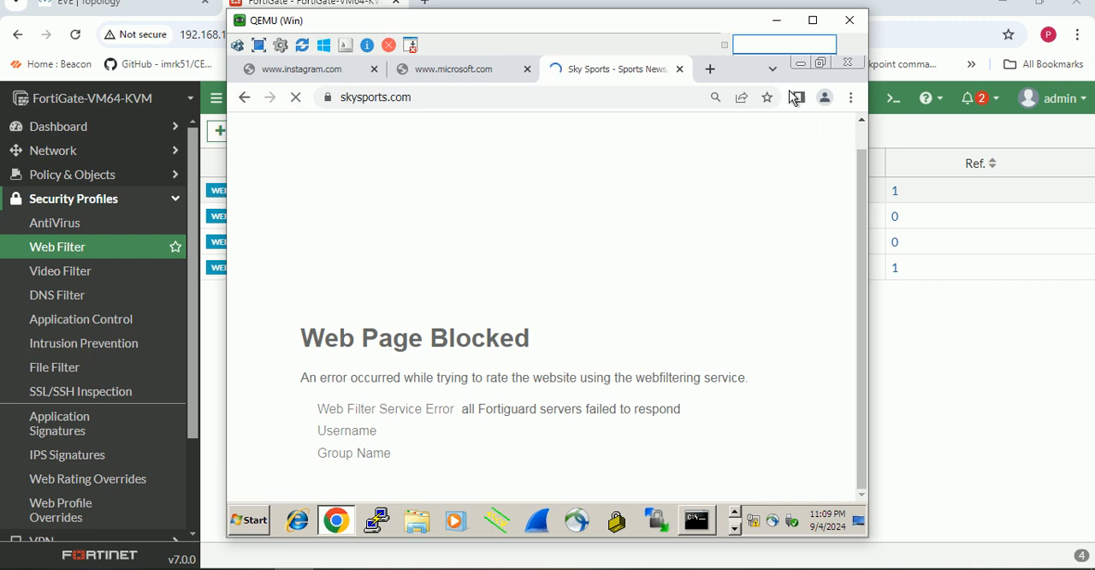
click(777, 20)
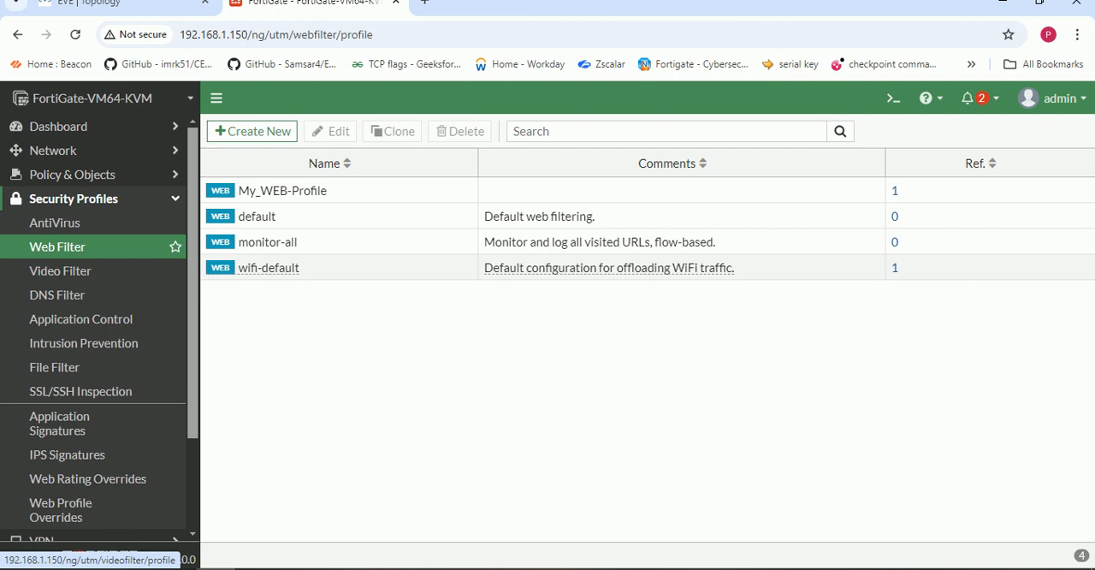
- Reopen My_WEB-Profile, turn on its FortiGuard category based filter, and review the category actions, including Gambling, and the static URL filter entries
click(263, 191)
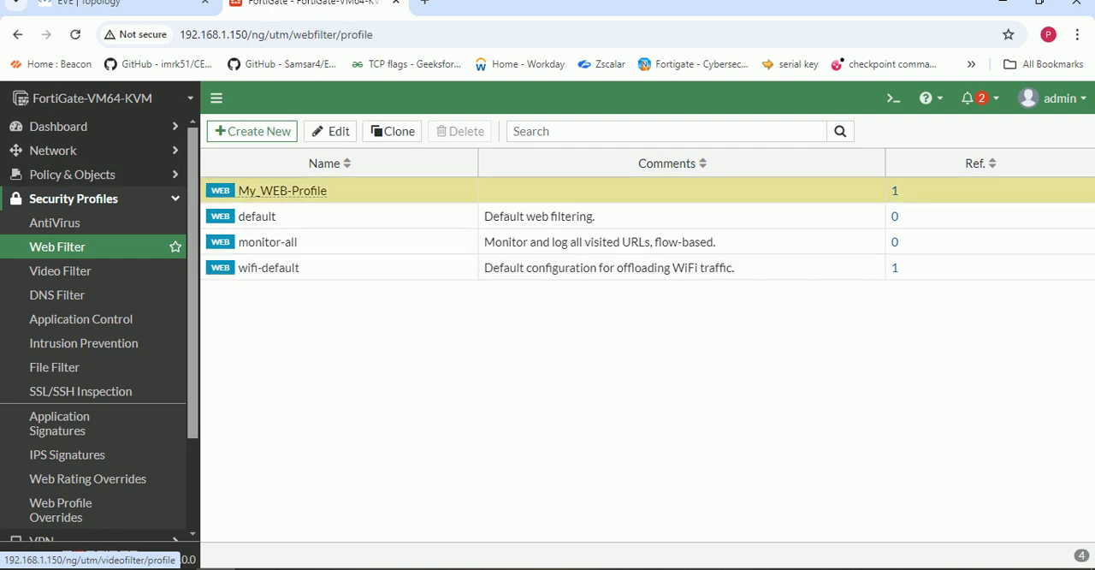
double_click(256, 190)
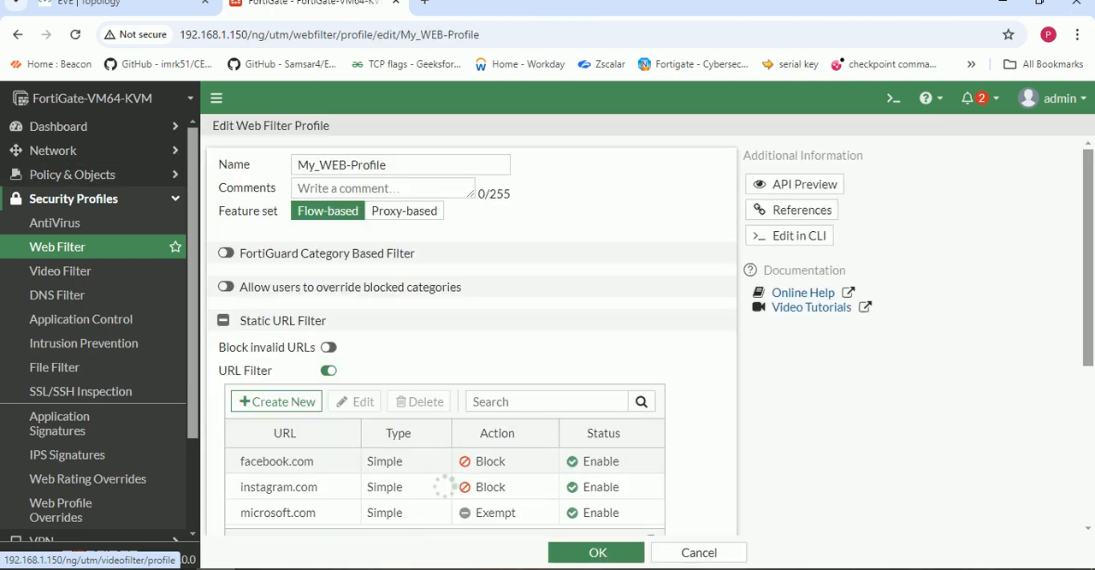
scroll(470, 342, down, 2)
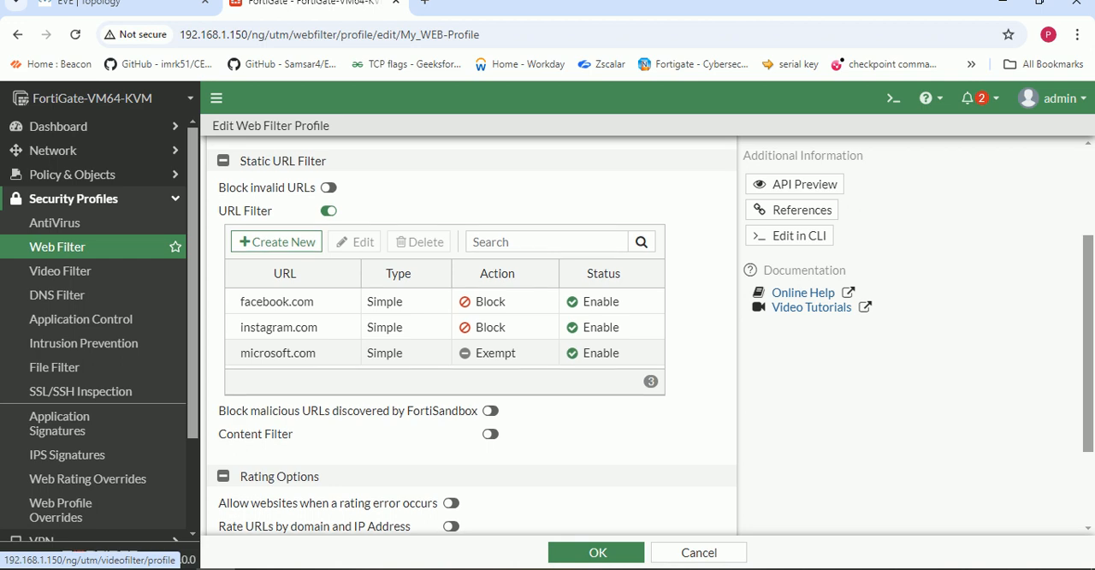
scroll(470, 342, up, 2)
click(226, 253)
scroll(272, 332, down, 5)
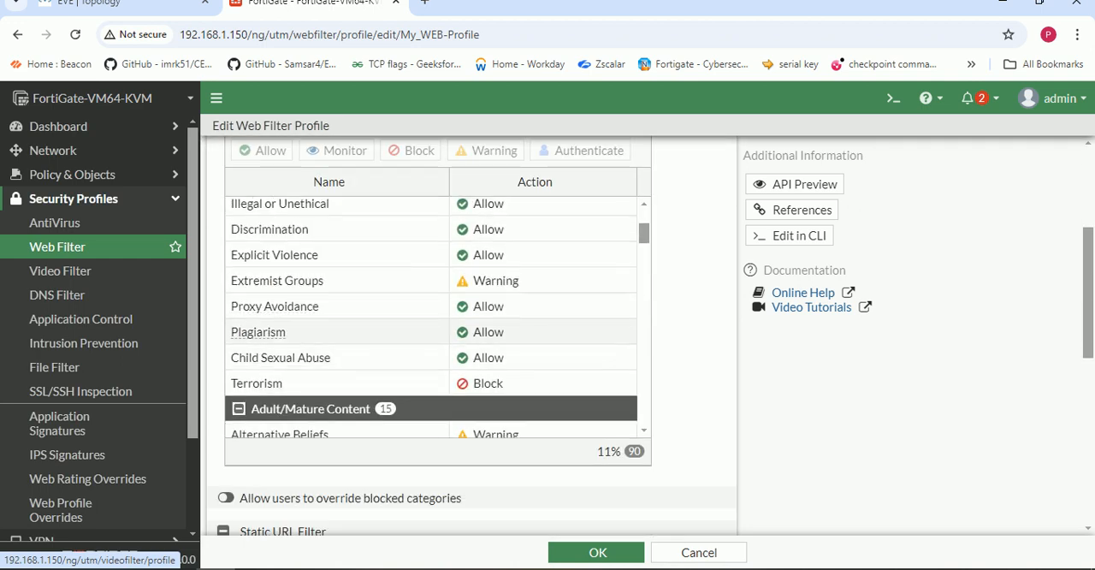
scroll(274, 350, down, 1)
scroll(274, 351, down, 2)
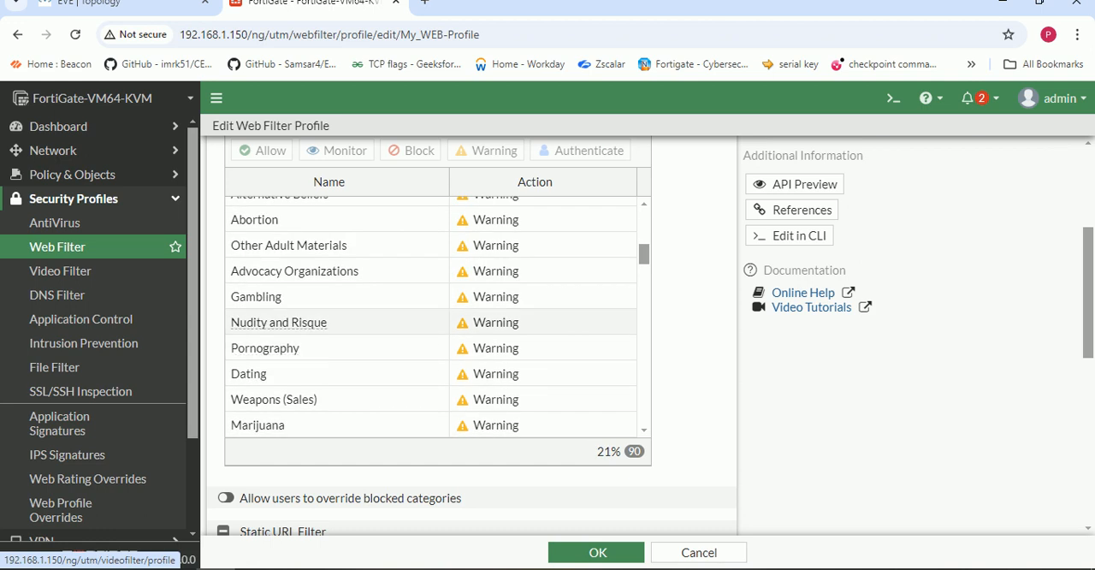
drag(521, 296, 229, 295)
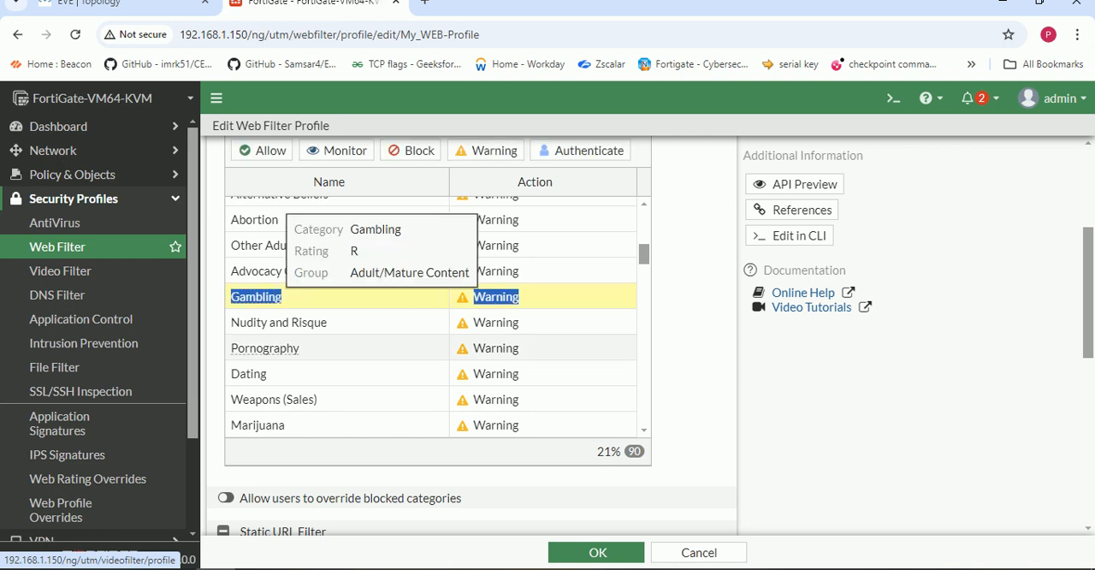
scroll(299, 273, down, 8)
scroll(274, 479, down, 4)
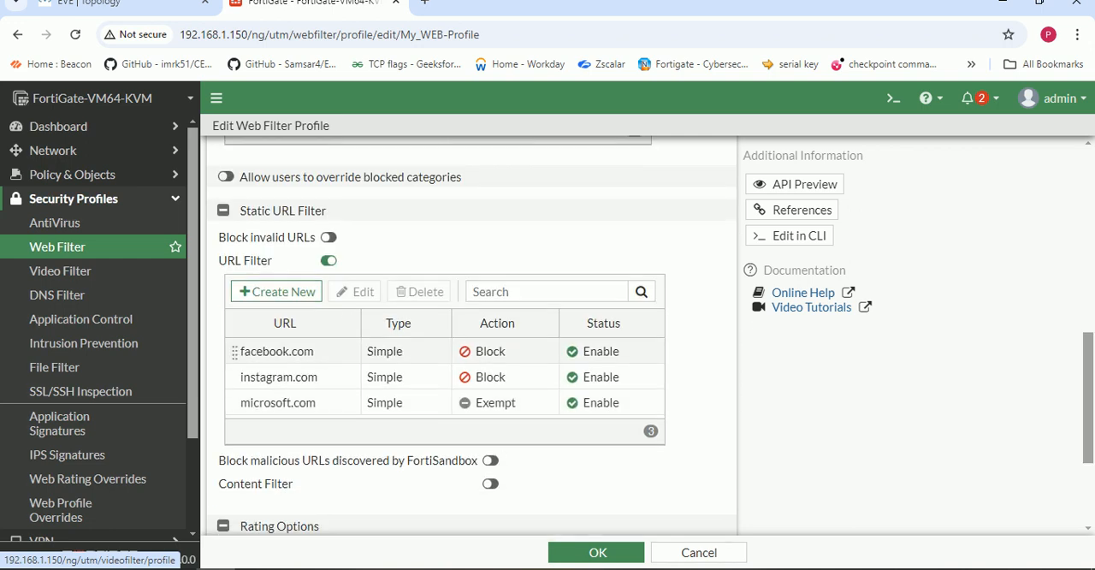
- Examine the type, action and status options for a new URL filter entry without creating one
click(267, 292)
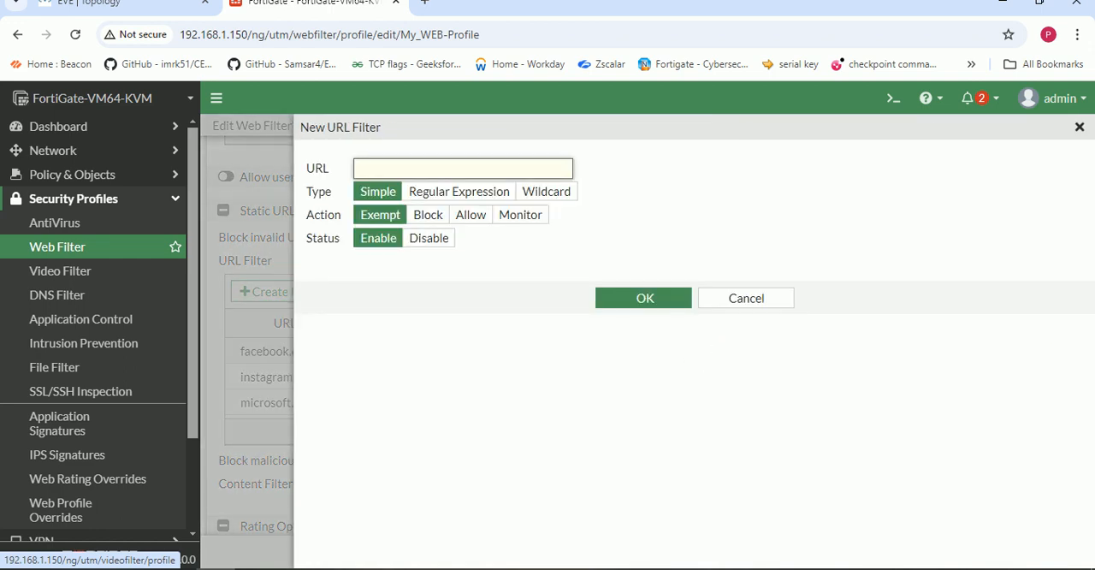
click(746, 299)
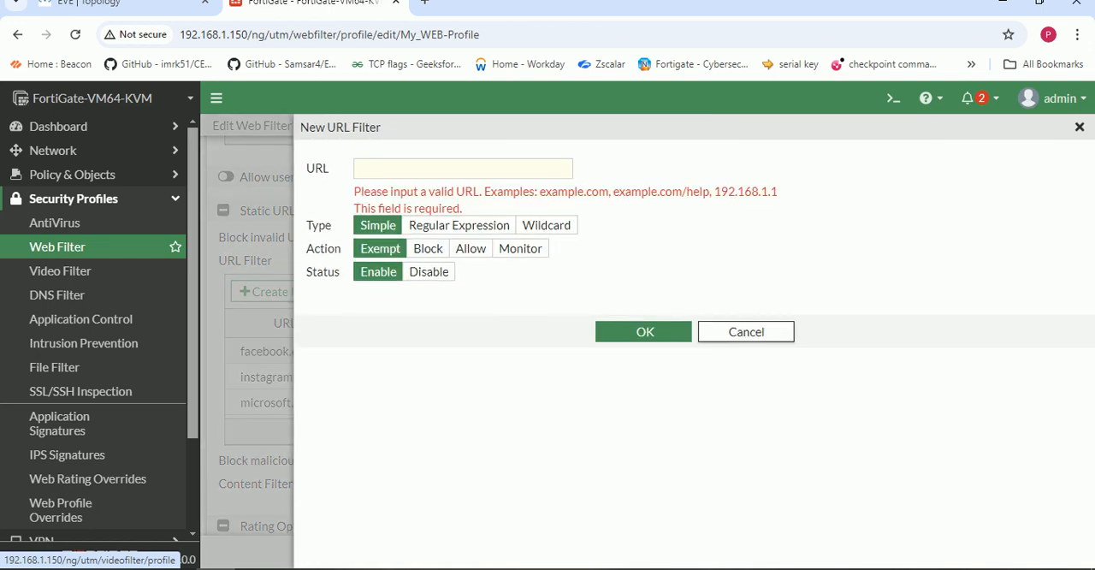
click(746, 332)
- Try enabling the blocking of malicious URLs discovered by FortiSandbox, and discard the unsaved edits to My_WEB-Profile
scroll(470, 342, down, 4)
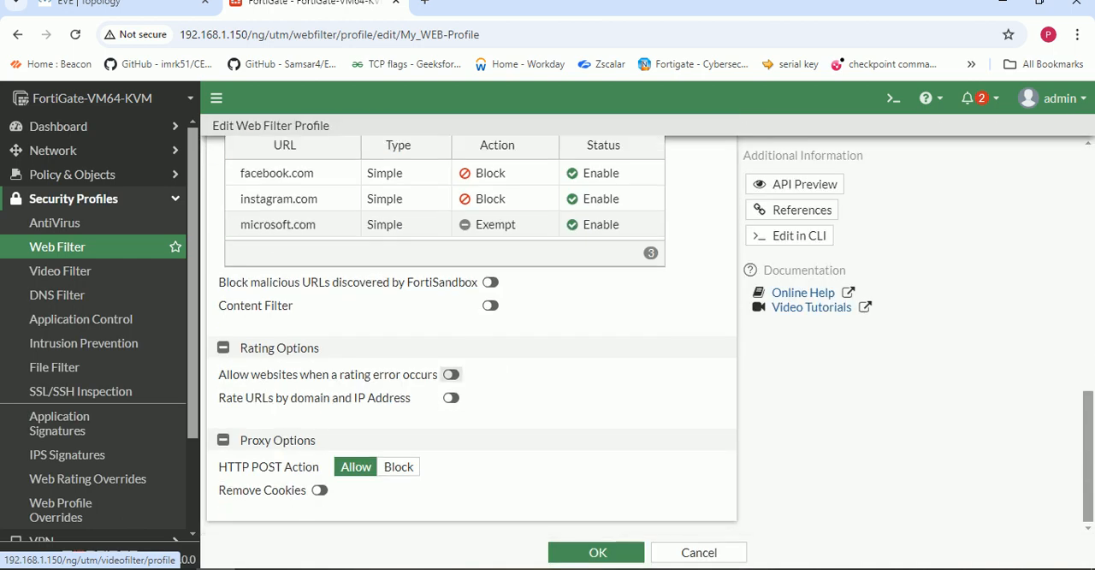
click(489, 281)
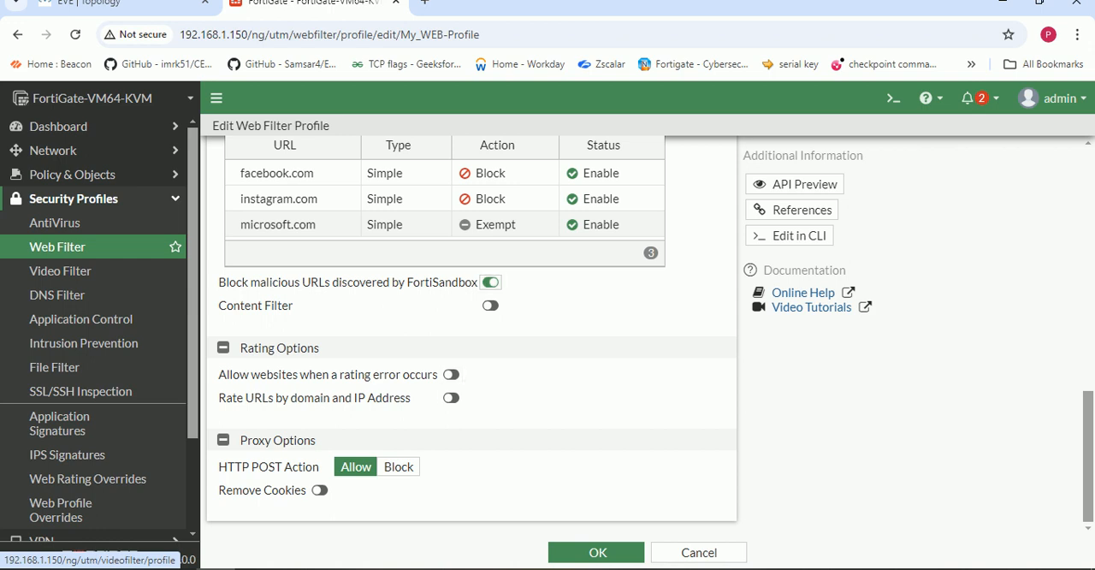
scroll(513, 385, up, 6)
click(699, 552)
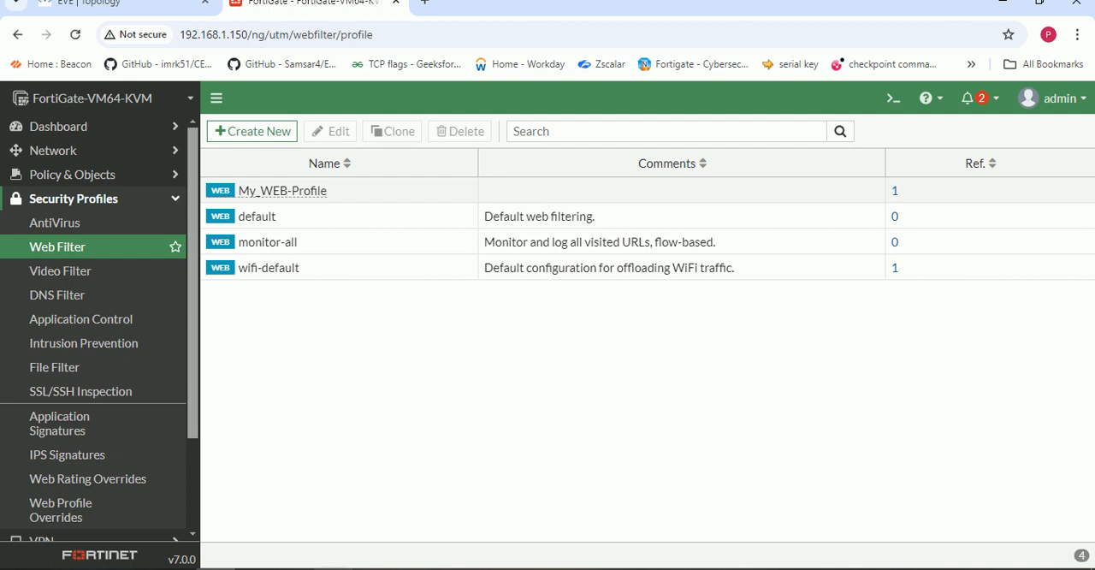
click(333, 568)
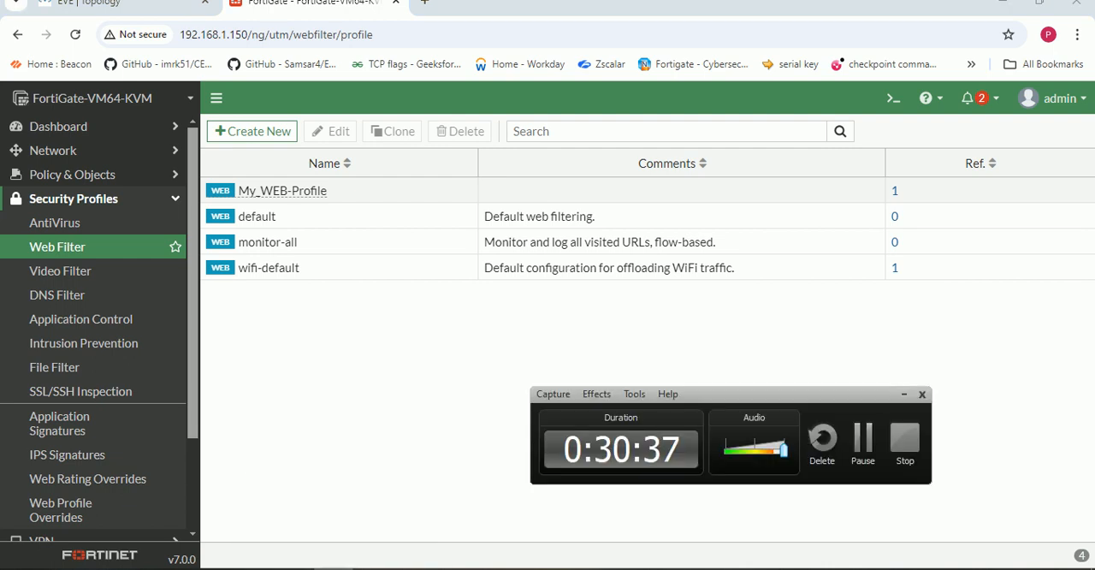